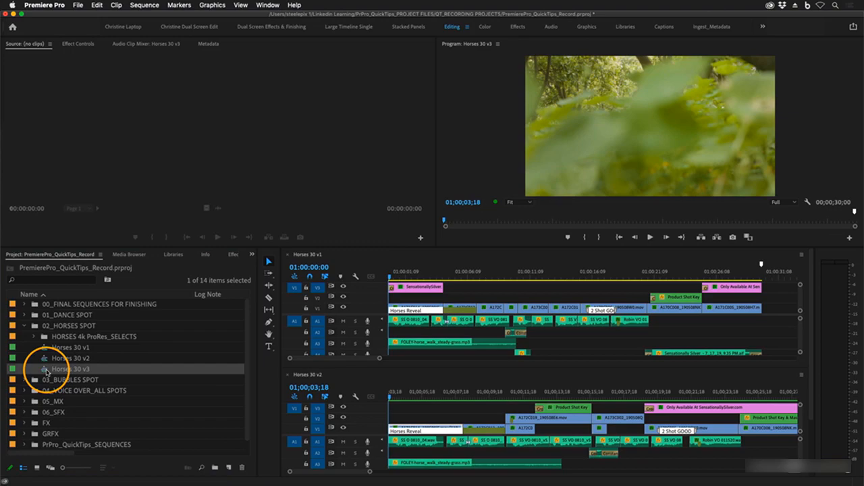
- Open the Horses 30 v3 sequence in the timeline
double_click(46, 370)
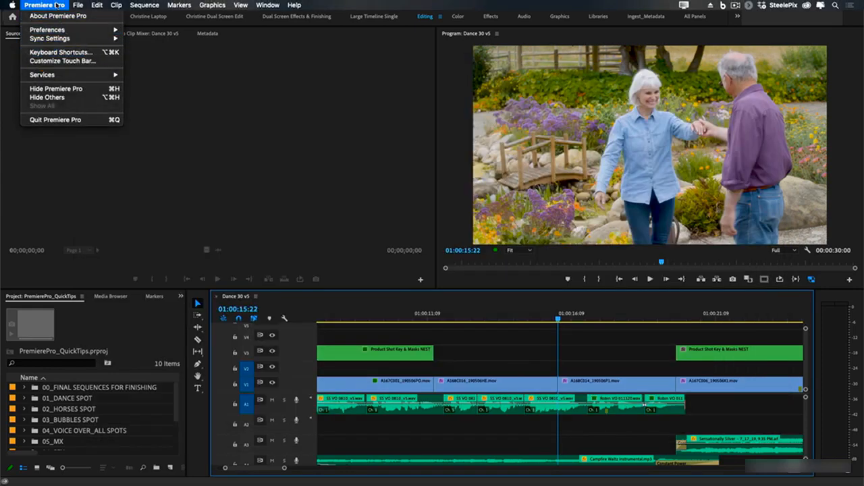
left_click(57, 5)
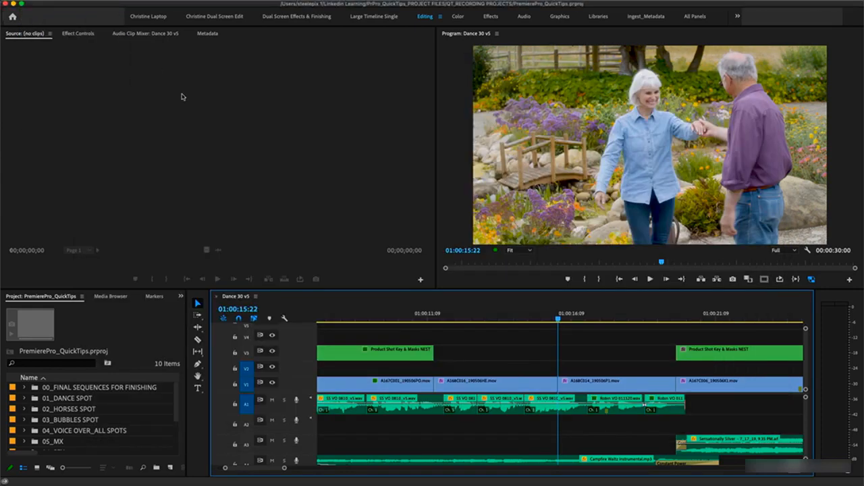
- Adjust the first voice-over clip's volume keyframes on A1 around 01:00:02:10, with the one at 01:00:02:07 at 0.5 dB
key("backslash")
key("backslash")
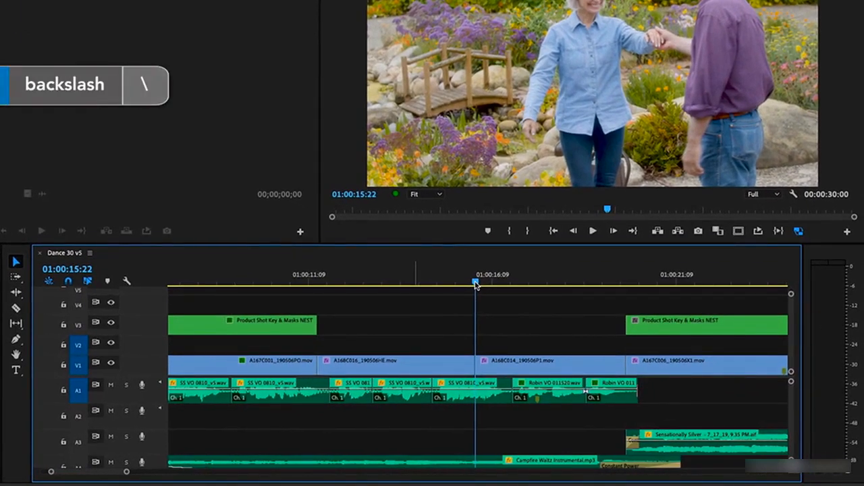
key("backslash")
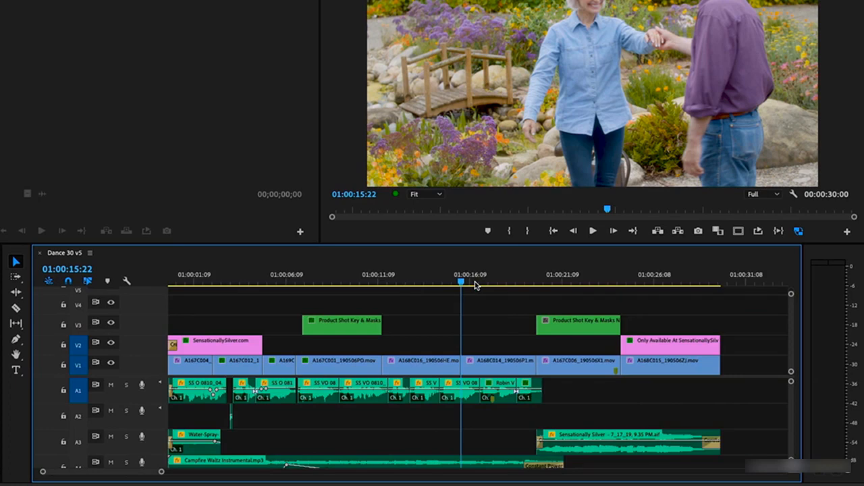
left_click_drag(462, 282, 214, 285)
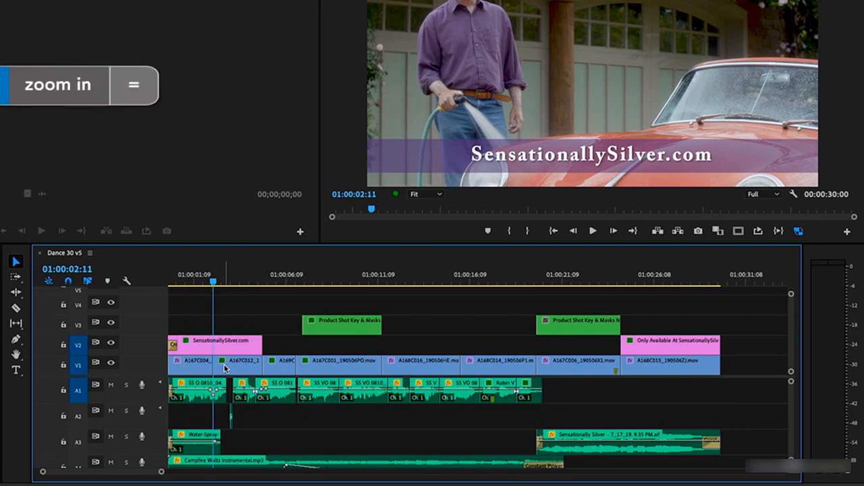
key("equal")
key("equal")
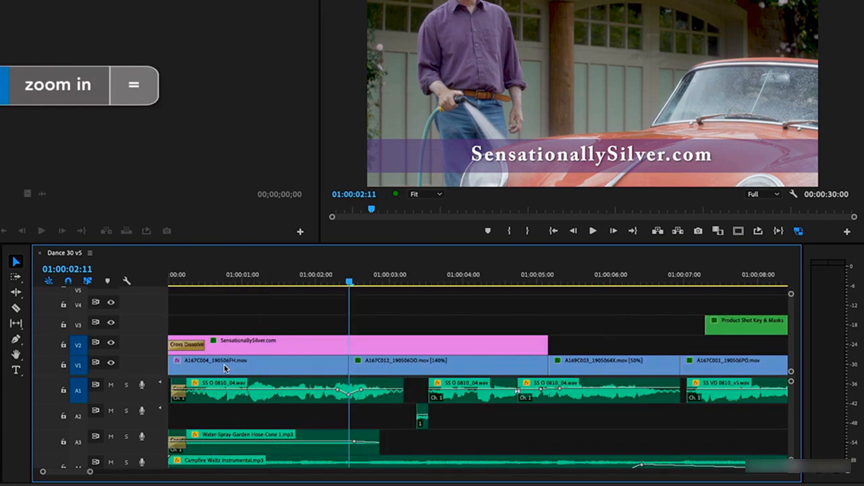
key("equal")
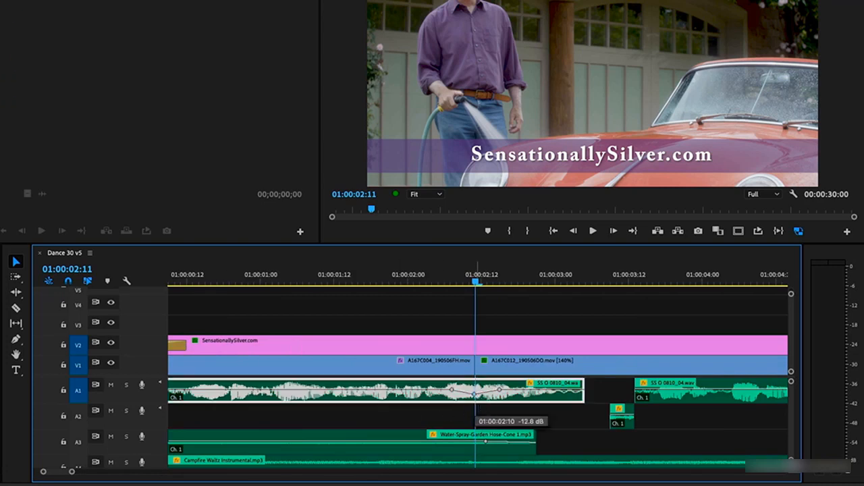
left_click(476, 392)
left_click_drag(476, 393, 475, 391)
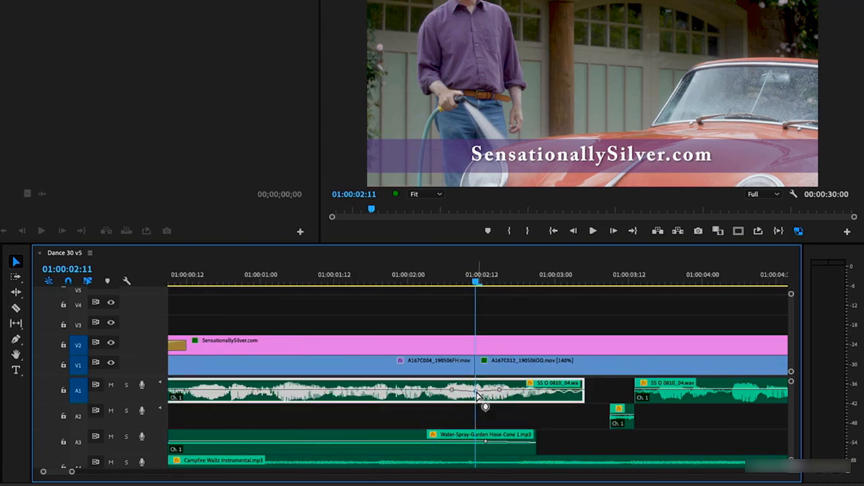
left_click(452, 392)
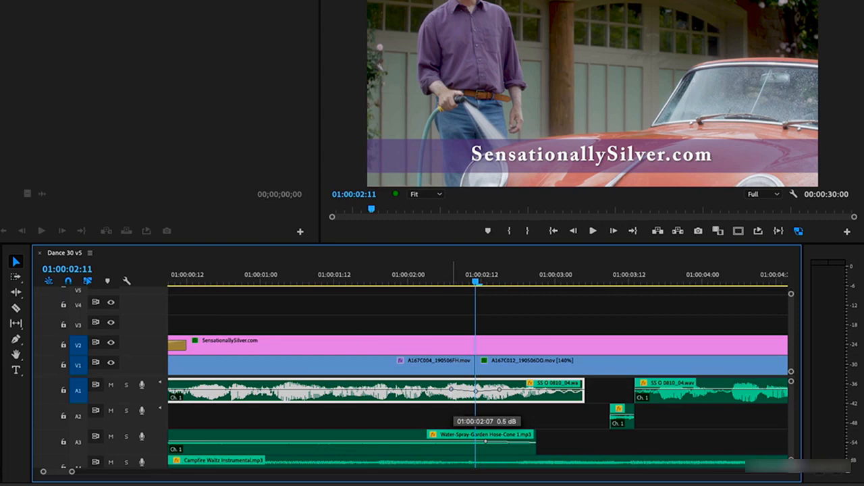
- Trim about 20 frames off the start of the "Only Available At SensationallySilver.com" title on V2
key("minus")
key("minus")
key("minus")
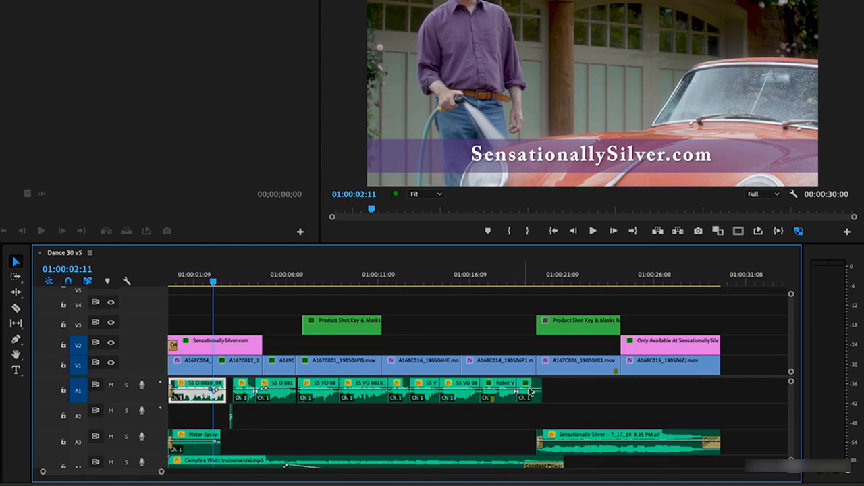
left_click(621, 280)
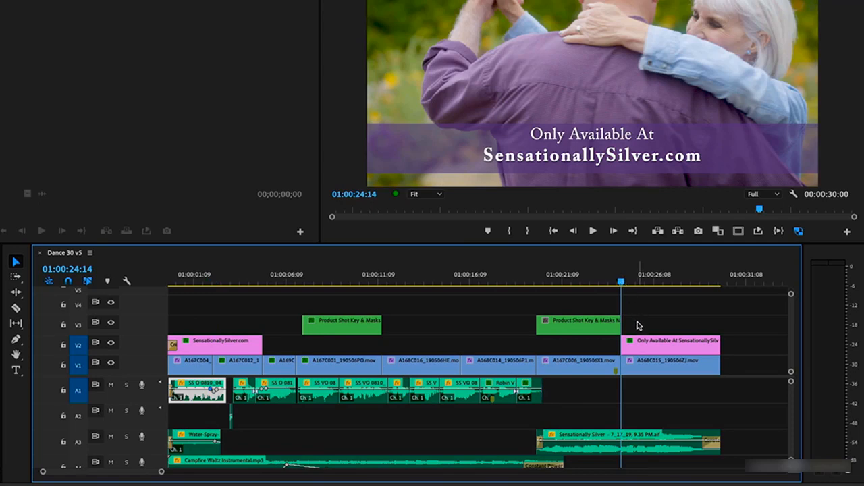
key("=")
key("=")
key("=")
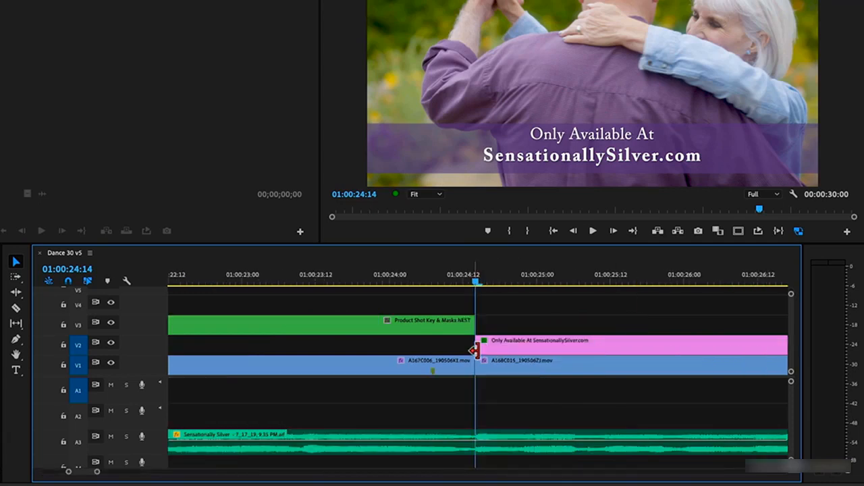
left_click_drag(484, 348, 607, 348)
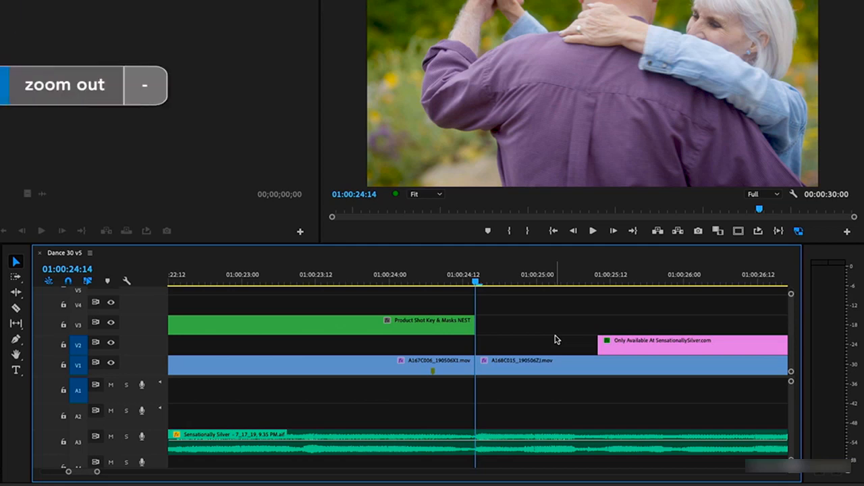
- Move the playhead to 01:00:11:23 in the Dance 30 v5 sequence for a closer view of that area
key("minus")
key("minus")
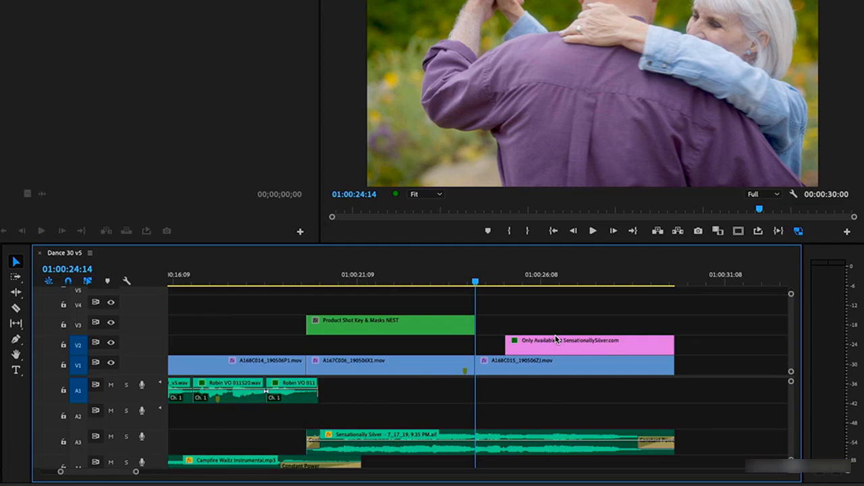
key("minus")
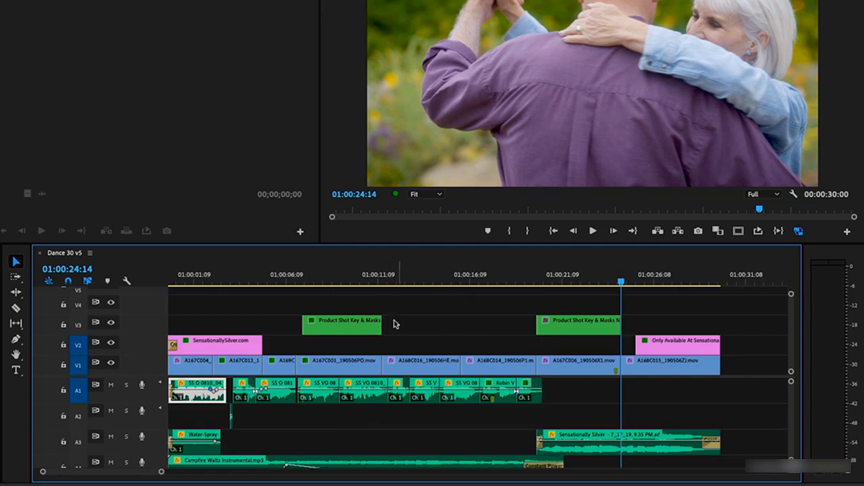
left_click(388, 277)
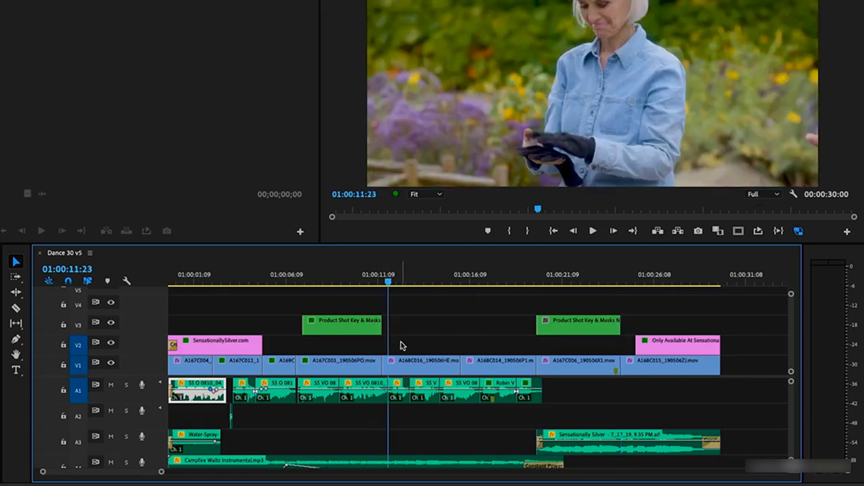
key("equal")
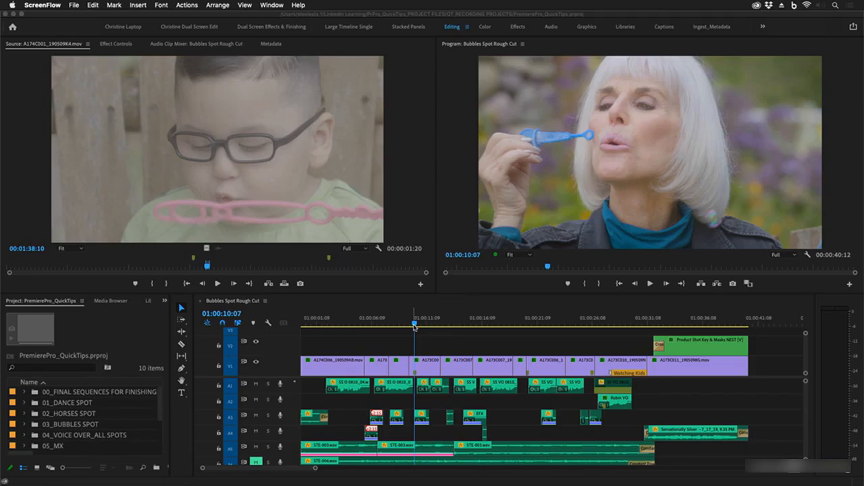
- With timeline snapping on, rearrange the V1 clip starting near 01:00:10:07 so it swaps places with the clip before it
left_click(414, 328)
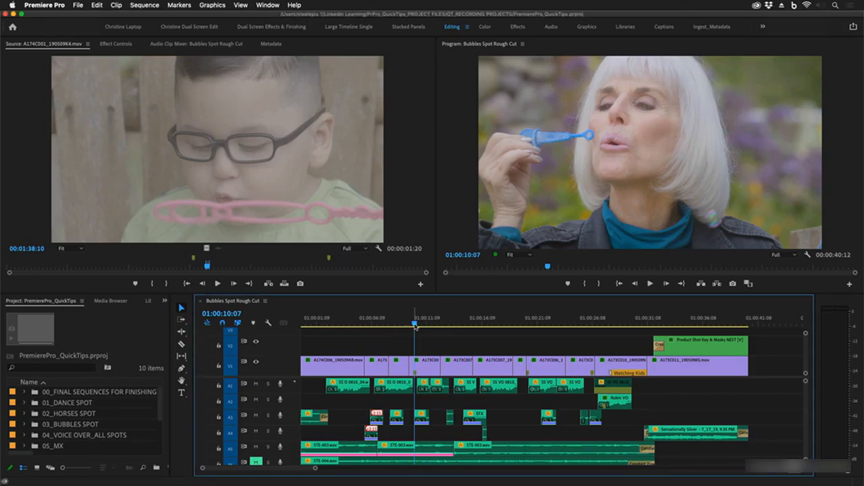
mouse_move(415, 326)
left_mouse_down()
mouse_move(398, 327)
mouse_move(415, 328)
left_mouse_up()
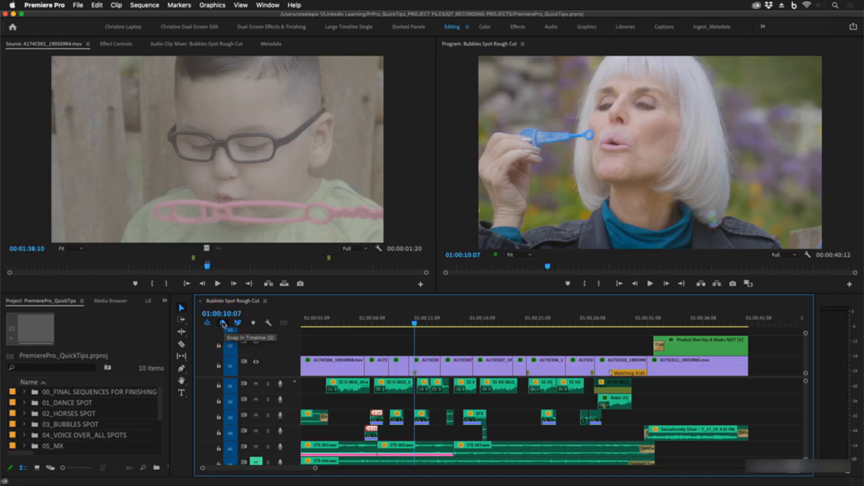
left_click(223, 323)
left_click(223, 324)
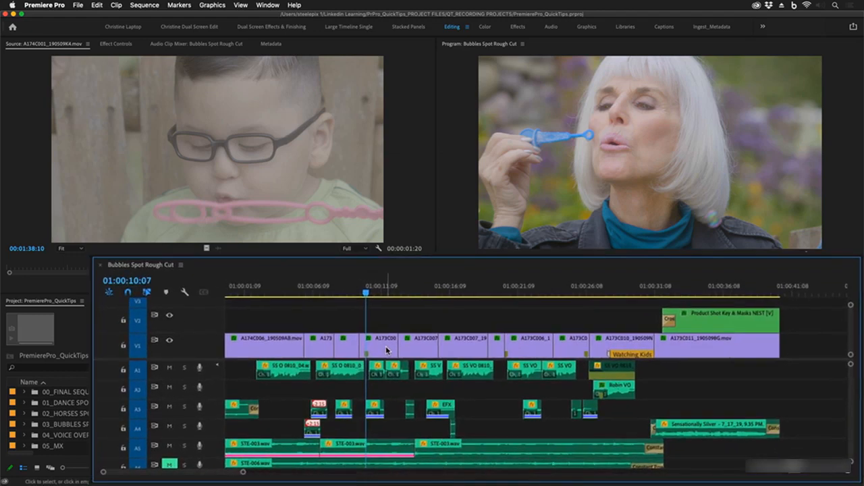
left_click(431, 370)
left_click_drag(387, 349, 362, 350)
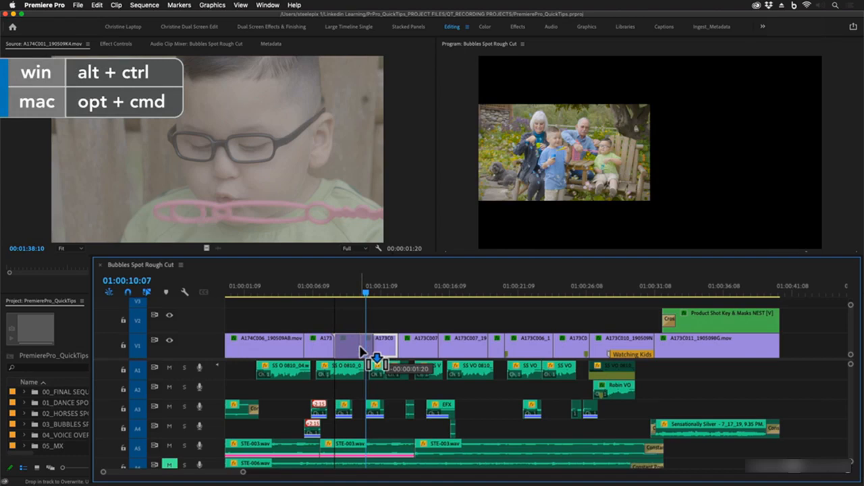
left_click_drag(362, 350, 362, 350)
key("alt+super")
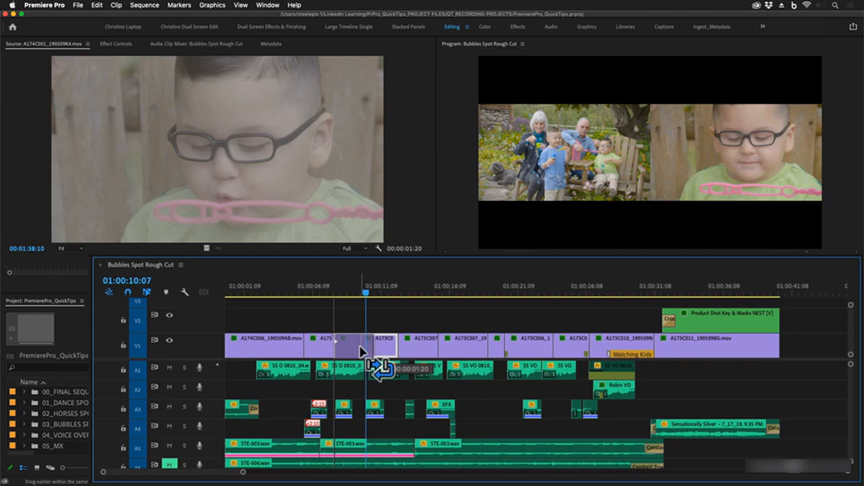
left_click_drag(362, 350, 363, 351)
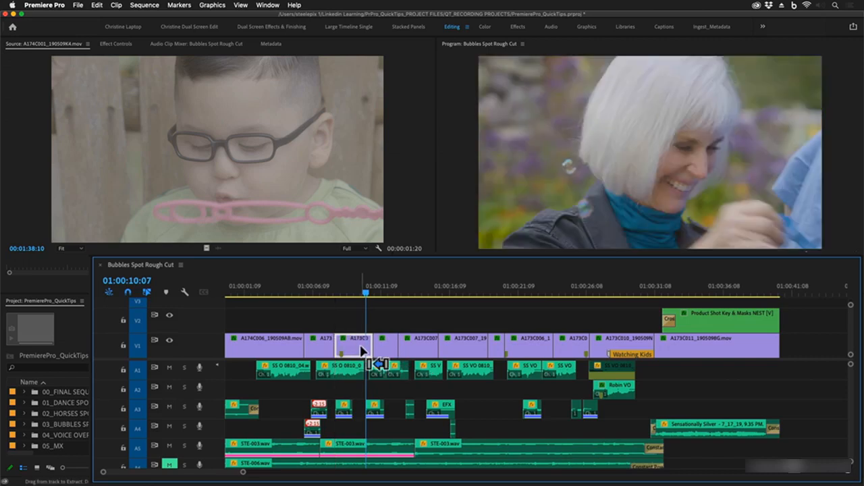
- Play the sequence across the swapped clips and return the playhead to 01:00:00:00
left_click(347, 291)
key("space")
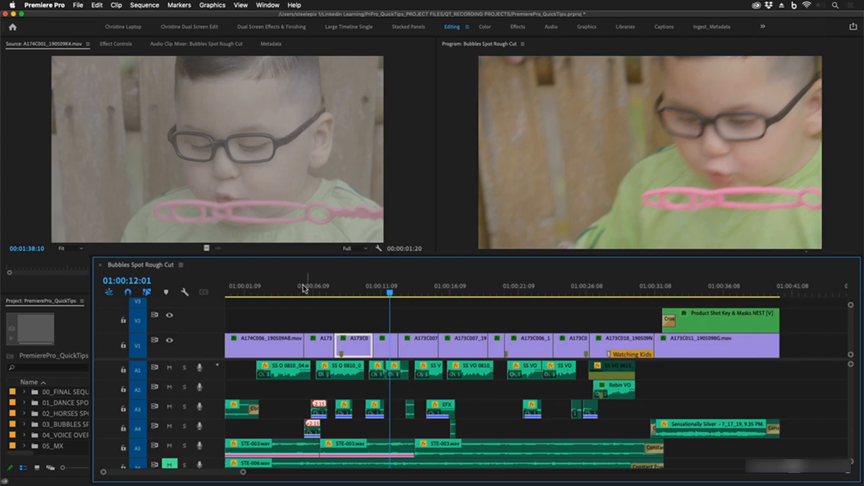
left_click_drag(247, 292, 224, 291)
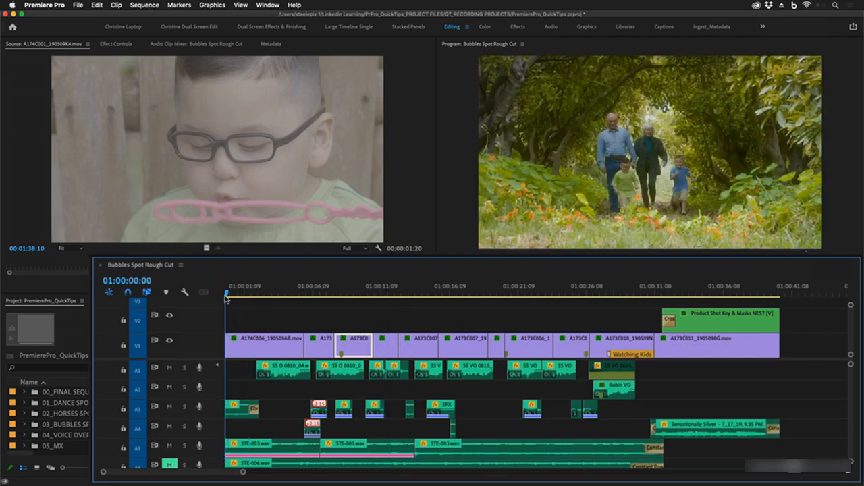
- Preview the Watching Kids section from 01:00:28:04 and return the playhead to the start of the sequence
left_click(248, 344)
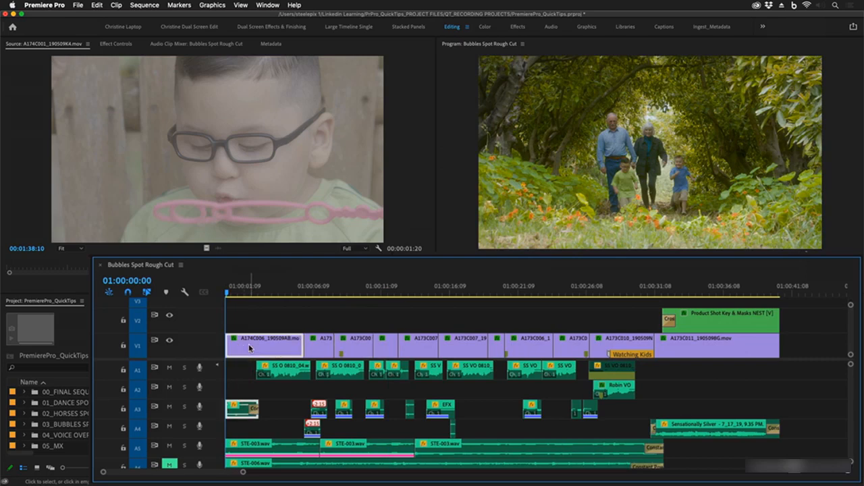
left_click(615, 286)
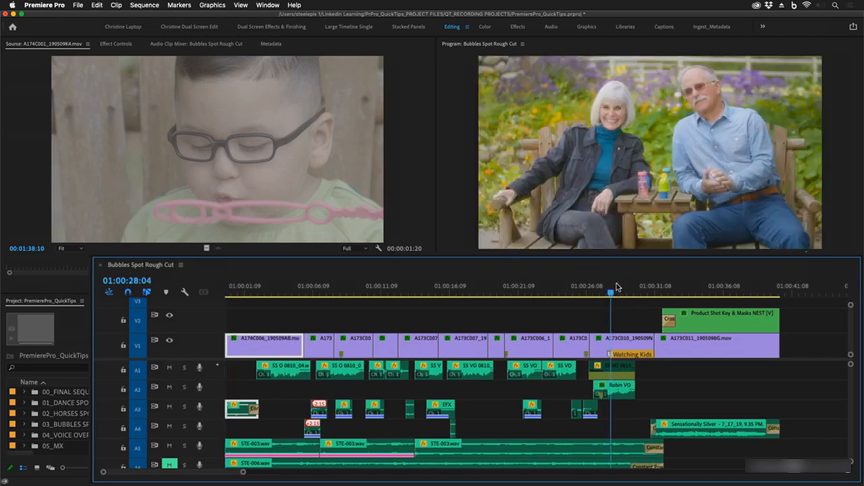
key("space")
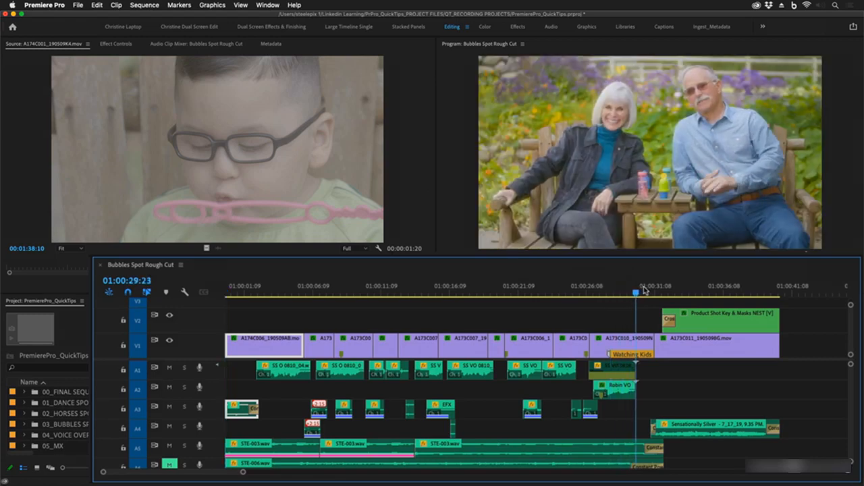
left_click_drag(637, 291, 219, 299)
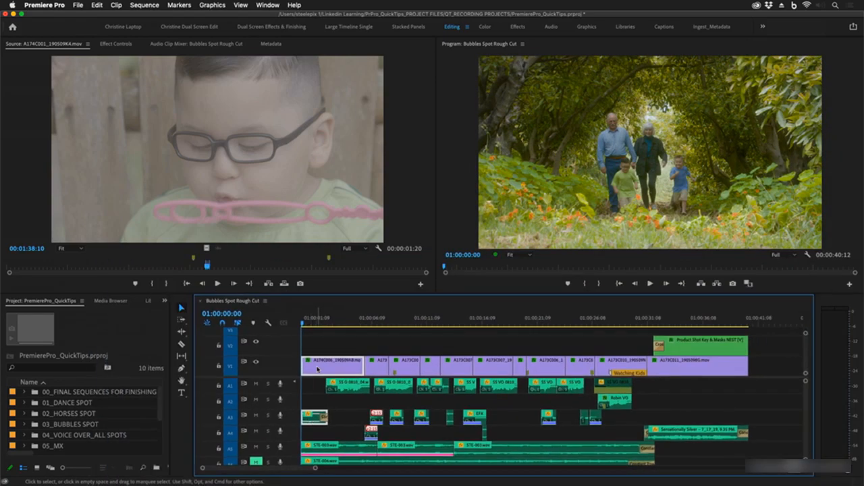
- Rearrange the opening clip A174C006 and its audio between A173C010 and A173C011, shifting only the clips on its own tracks
left_click_drag(316, 368, 664, 370)
key("super")
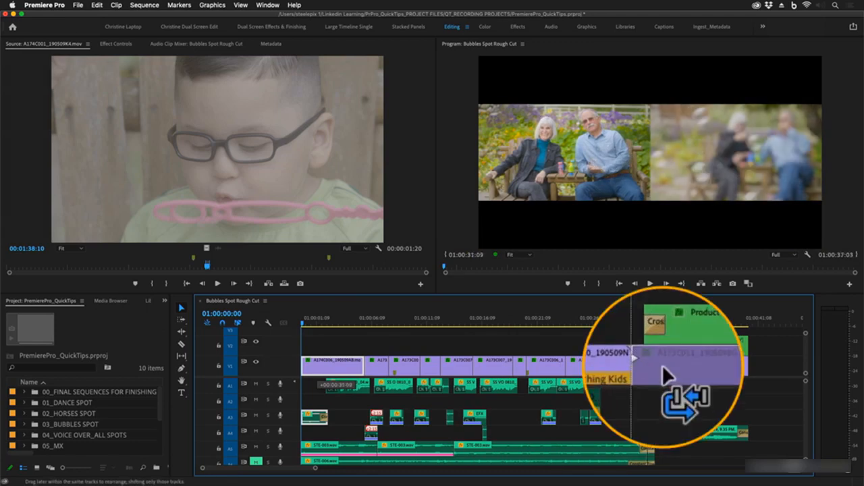
left_click_drag(663, 371, 663, 367)
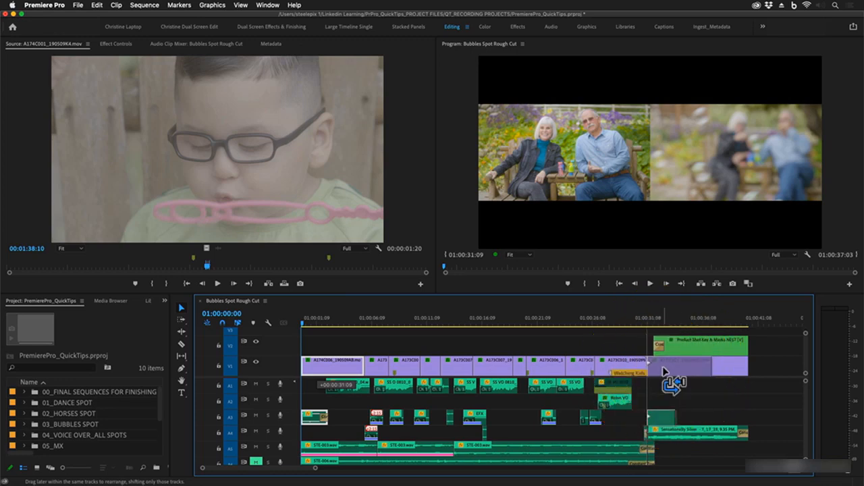
left_click_drag(664, 368, 664, 417)
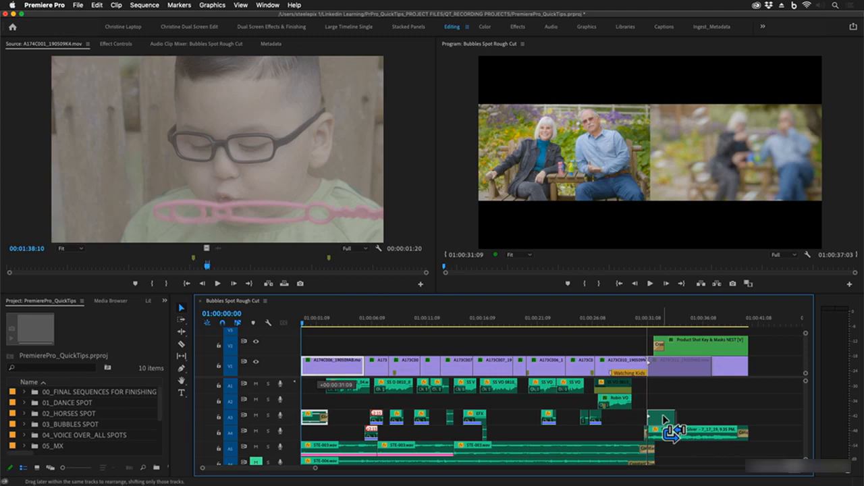
left_click_drag(663, 416, 663, 418)
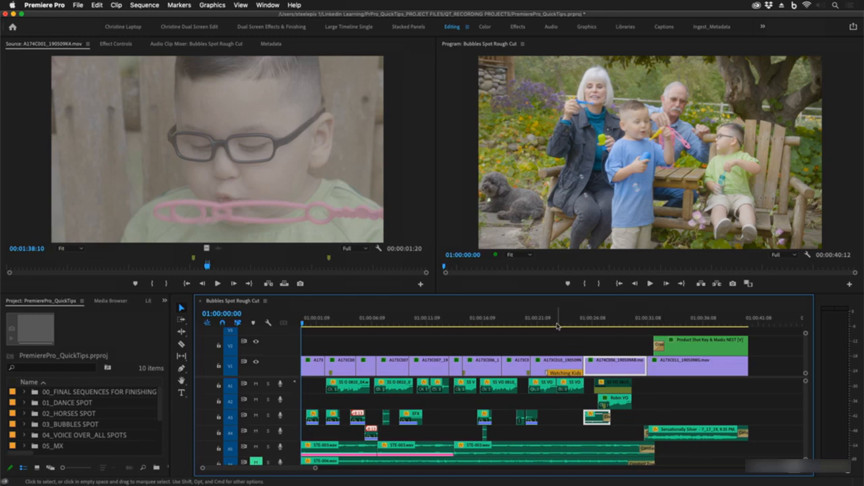
- Play the sequence from just before the moved A174C006 clip to review its new position
left_click(551, 324)
left_click_drag(551, 325, 573, 325)
key("space")
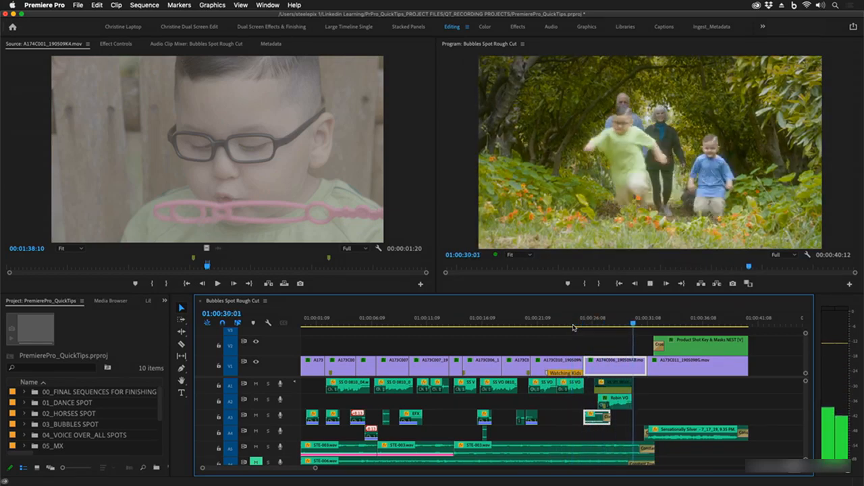
key("space")
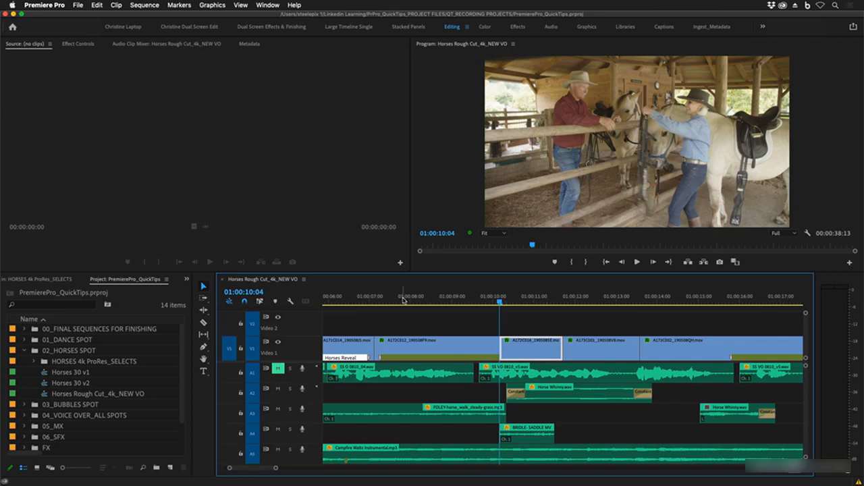
- Play the sequence from 01:00:08:03 across the A172C016 bridle shot and park the playhead at 01:00:10:04
left_click(415, 301)
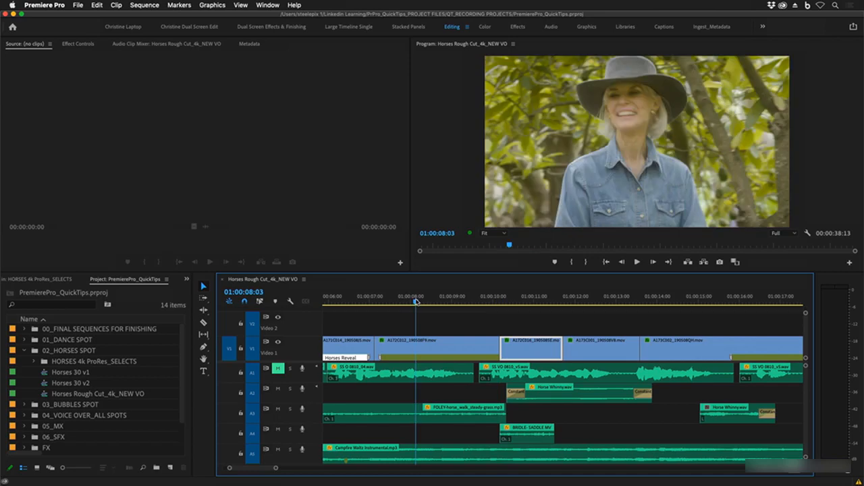
key("space")
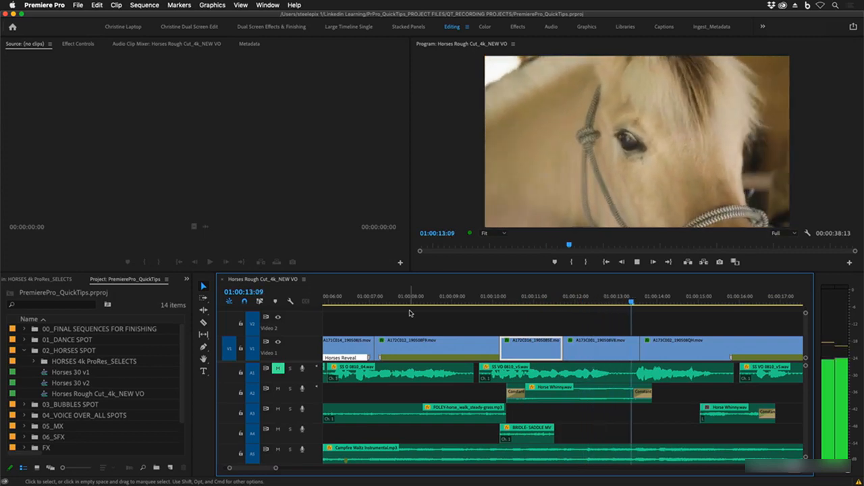
key("space")
left_click(501, 301)
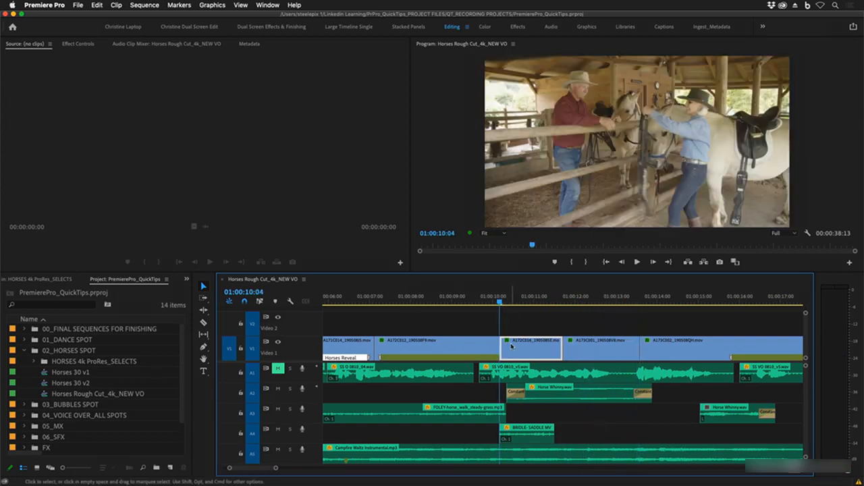
- Reveal the A172C016 timeline clip in its bin and open the alternate take A172C019_190508E6.mov in the source monitor
right_click(512, 352)
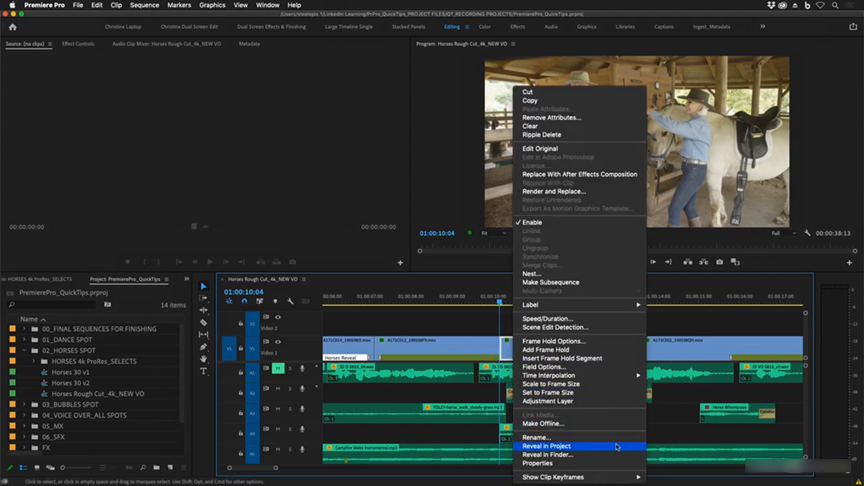
left_click(616, 446)
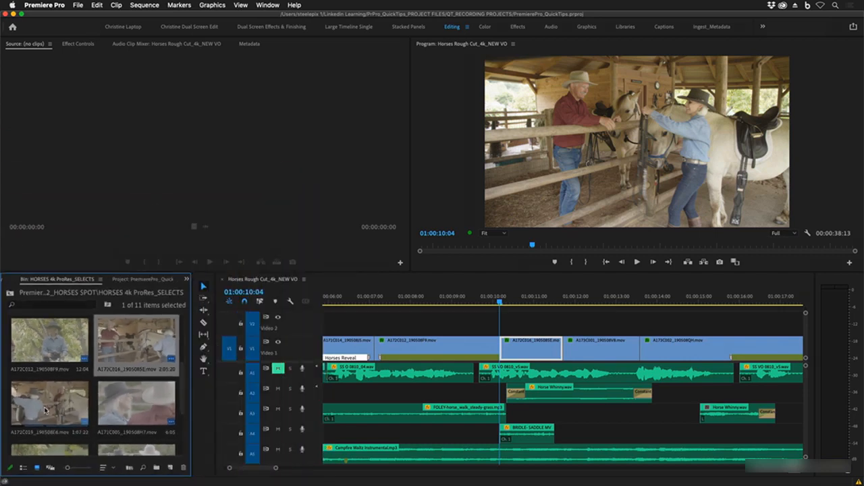
double_click(64, 409)
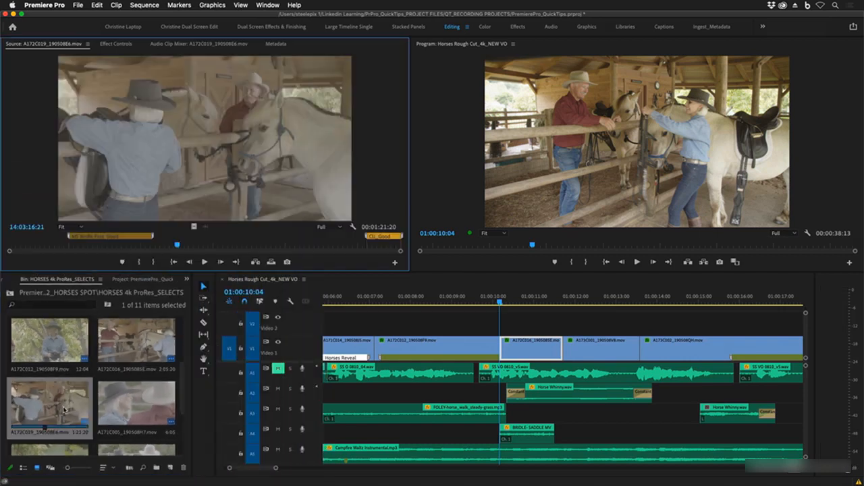
- Cue the matching bridle-pass action at 14:02:56:15 in the source clip and 01:00:10:13 in the sequence
left_click(75, 246)
left_click_drag(76, 249, 79, 250)
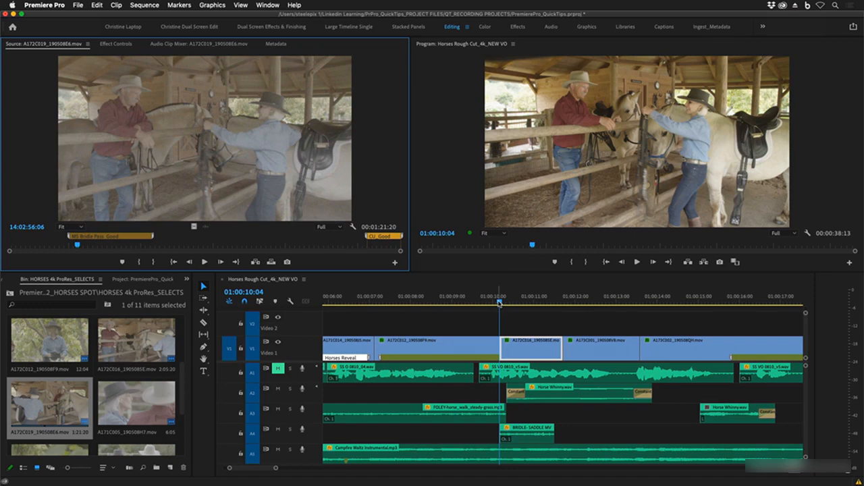
left_click_drag(499, 303, 513, 303)
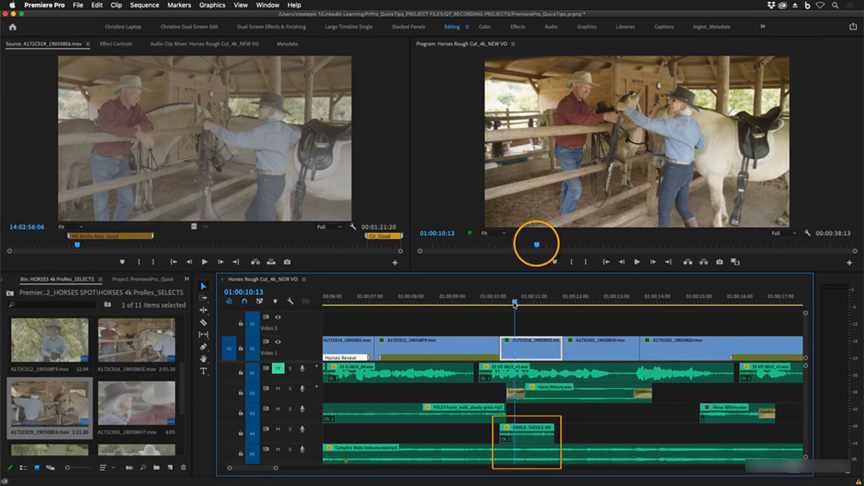
left_click_drag(513, 306, 514, 306)
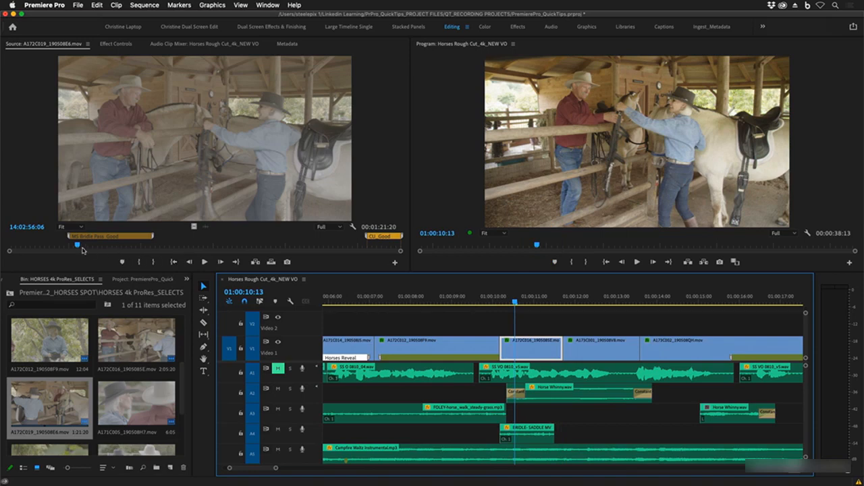
left_click_drag(77, 248, 79, 249)
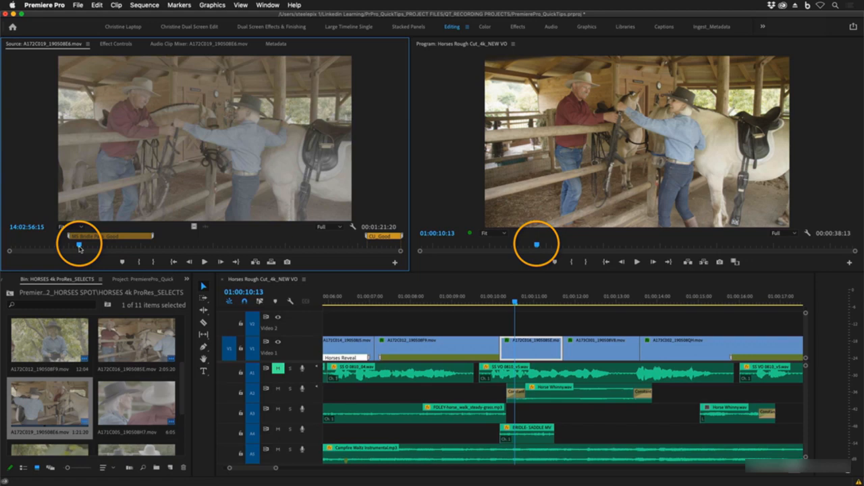
- Replace the A172C016 timeline clip with the source monitor clip using the match frame option
right_click(535, 349)
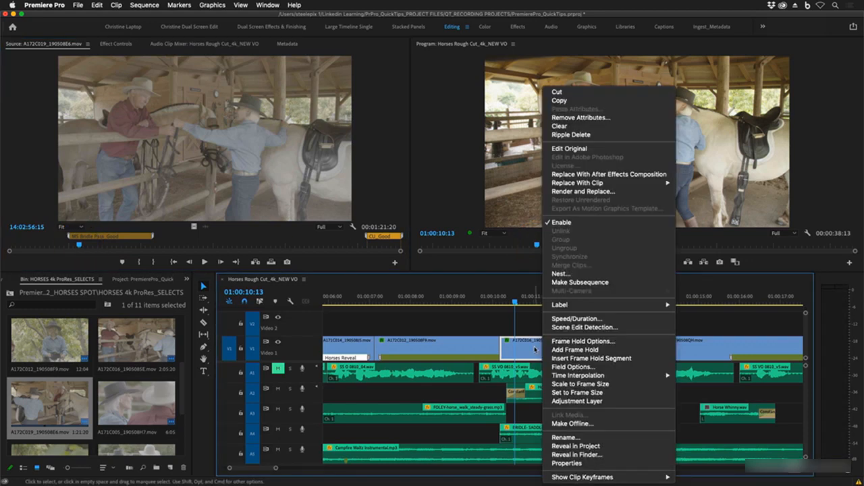
mouse_move(611, 187)
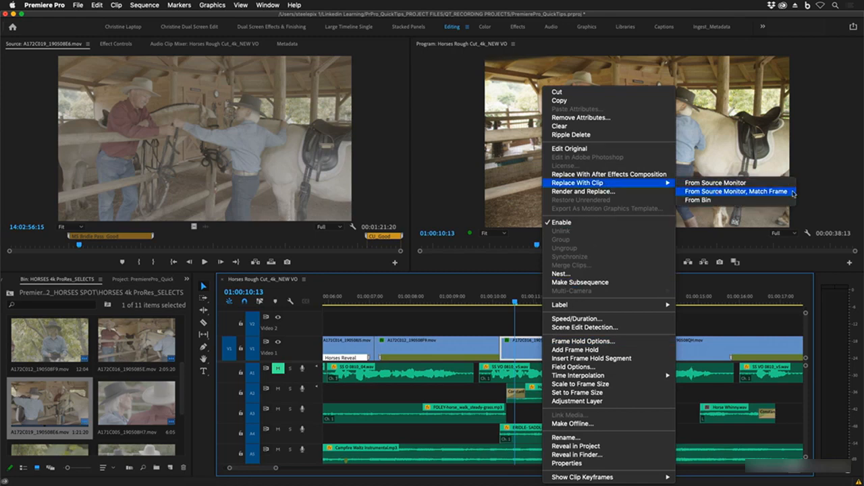
left_click(793, 192)
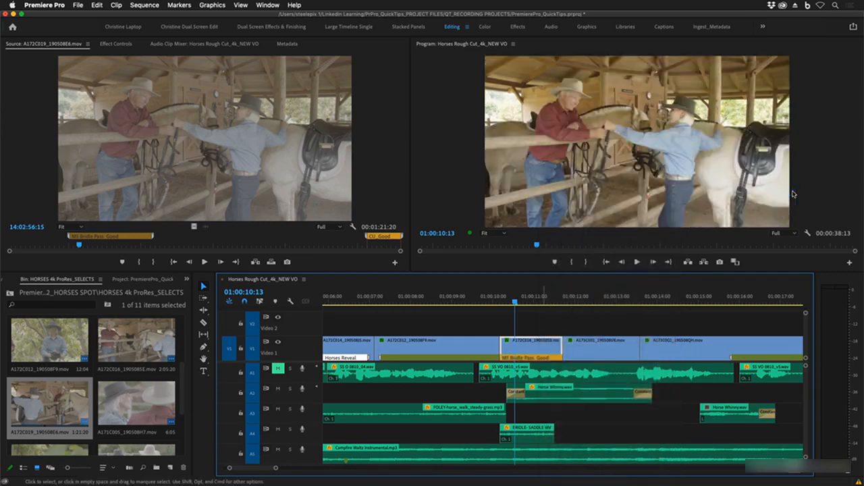
- Play the sequence through the replaced bridle shot from about 01:00:08:00 to review the edit
left_click(411, 301)
key("space")
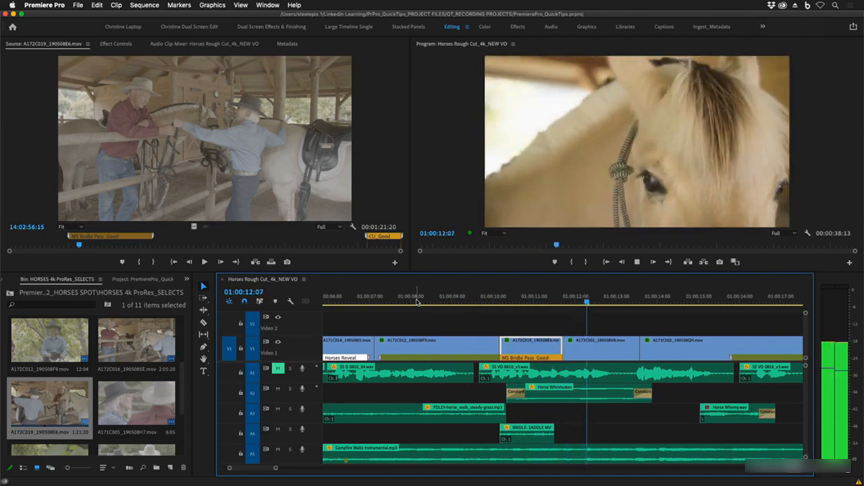
key("space")
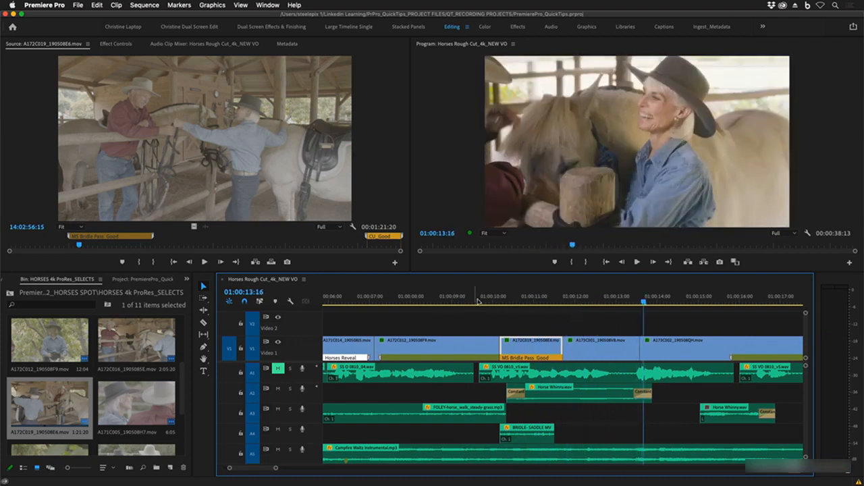
- Place the playhead at 01:00:10:04 and undo the match frame clip replacement
left_click(499, 301)
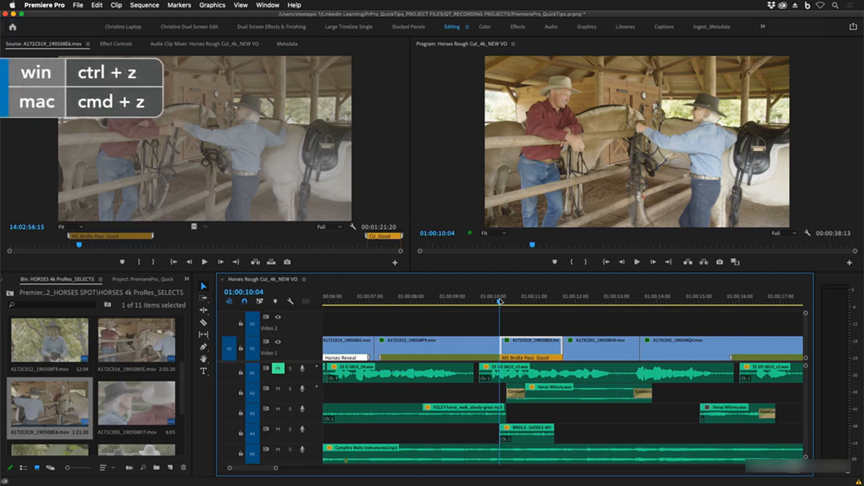
key("super+z")
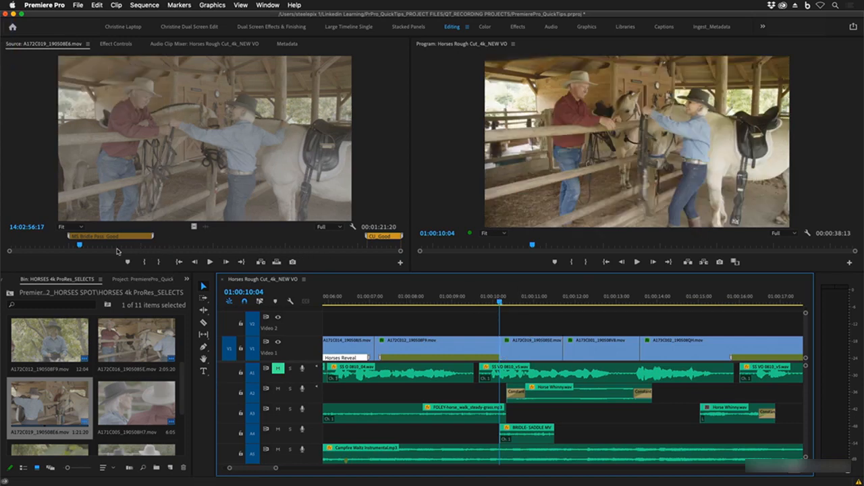
- Mark an In point at 14:02:55:17 in A172C019 and replace the A172C016 timeline clip with it from that point
left_click(77, 248)
left_click_drag(78, 248, 74, 248)
key("i")
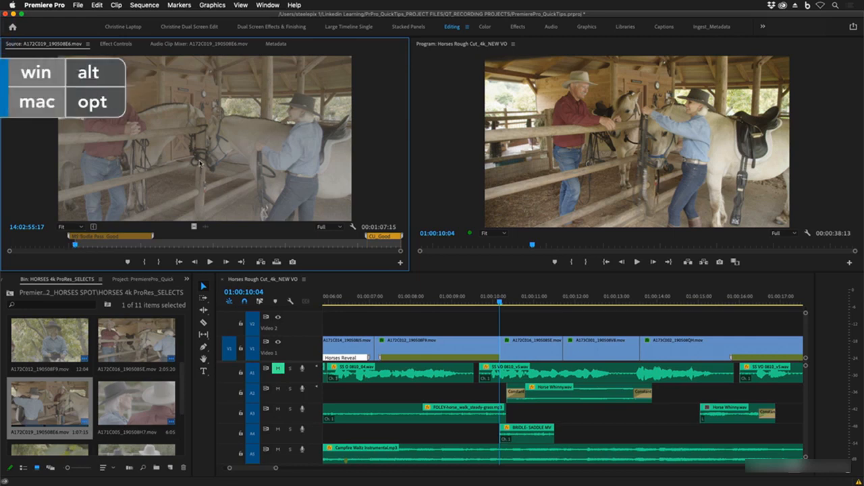
left_click_drag(200, 162, 518, 353)
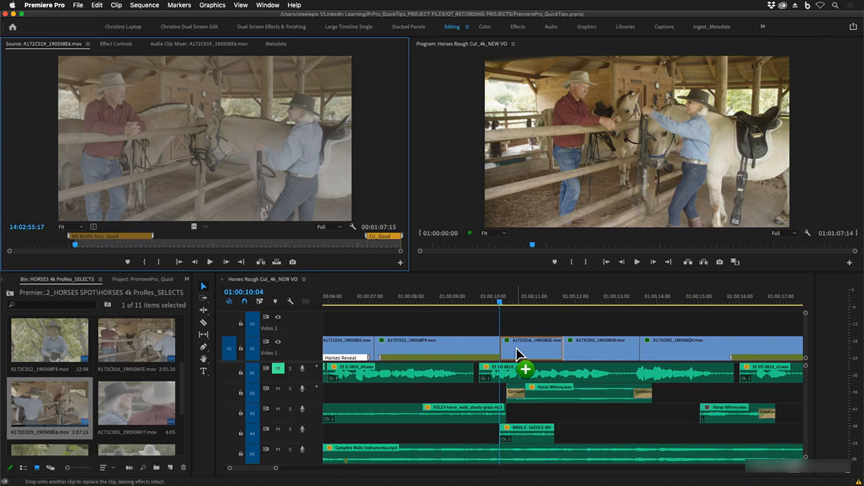
left_click_drag(516, 353, 519, 351)
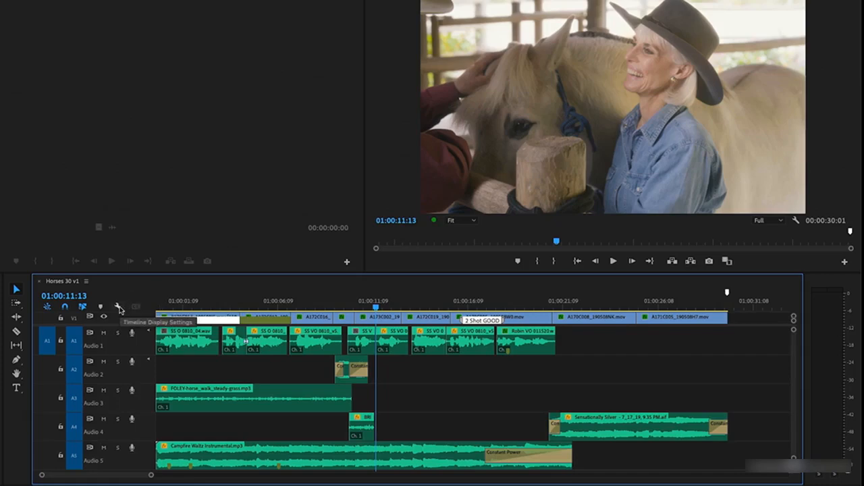
- Show audio keyframes in the Horses 30 v1 timeline and adjust the volume line of the FOLEY-horse_walk_steady-grass.mp3 clip on Audio 3
left_click(119, 307)
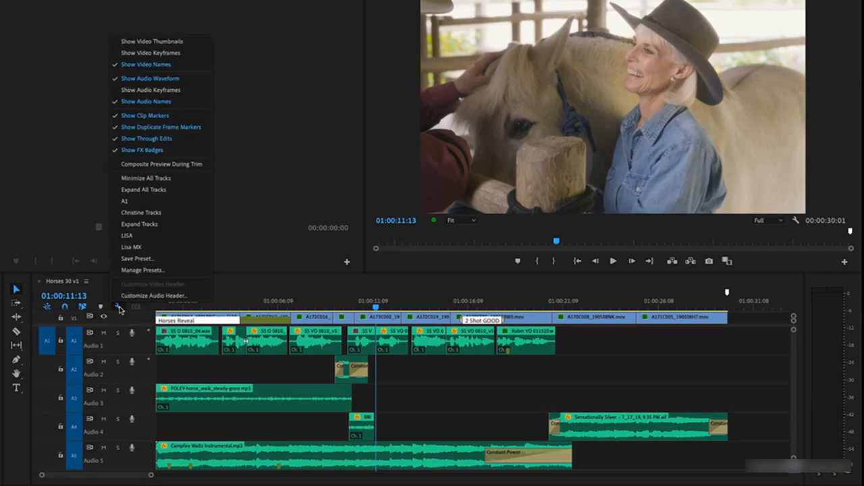
left_click(205, 94)
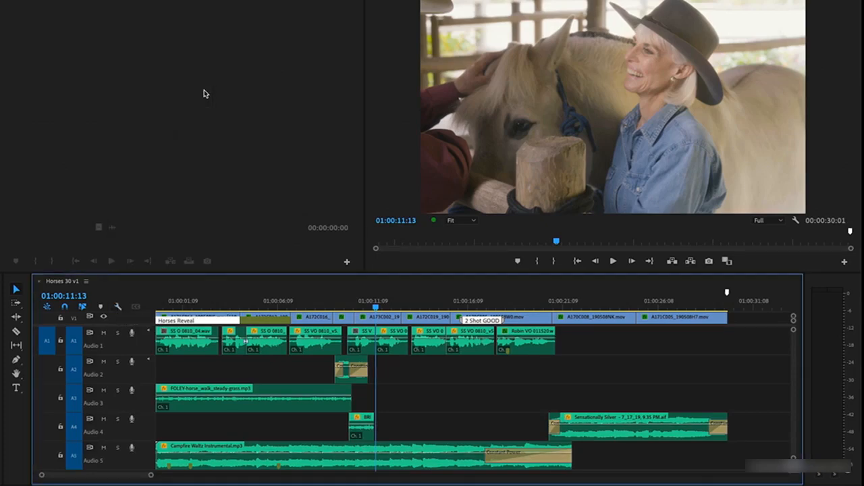
left_click(284, 404)
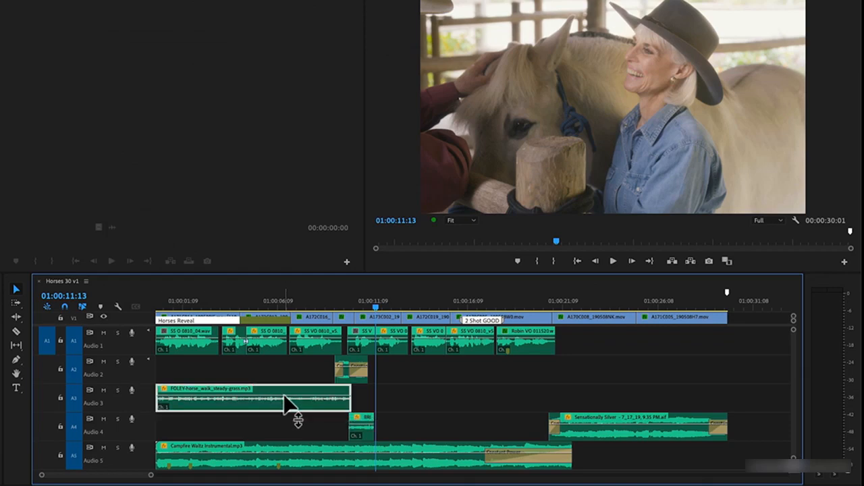
mouse_move(284, 404)
left_mouse_down()
mouse_move(284, 388)
mouse_move(283, 398)
left_mouse_up()
- Adjust the audio gain of the Campfire Waltz Instrumental.mp3 music clip by -15 dB
left_click(318, 463)
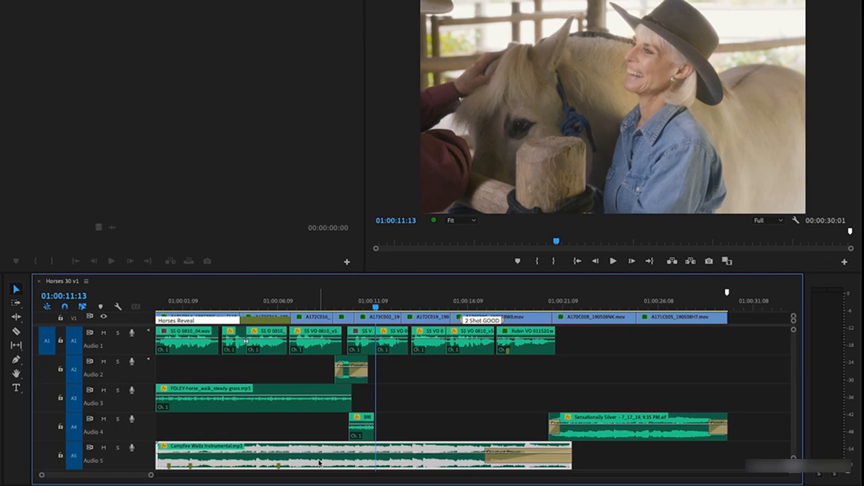
right_click(319, 463)
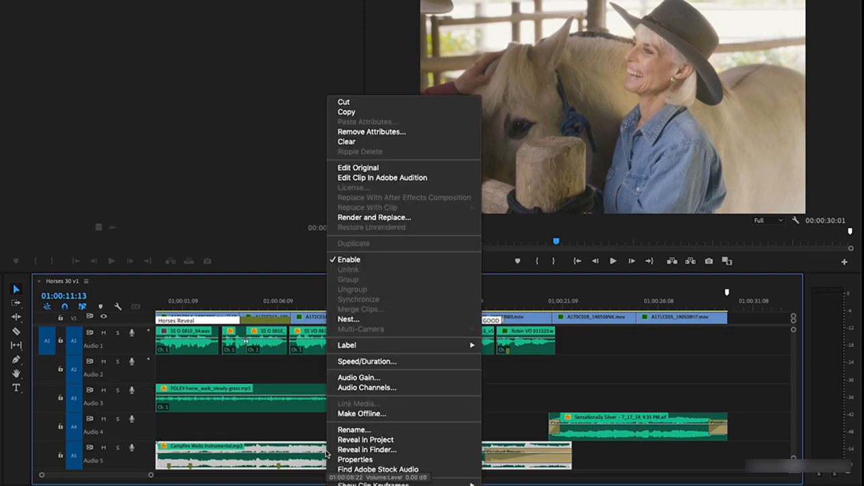
left_click(402, 379)
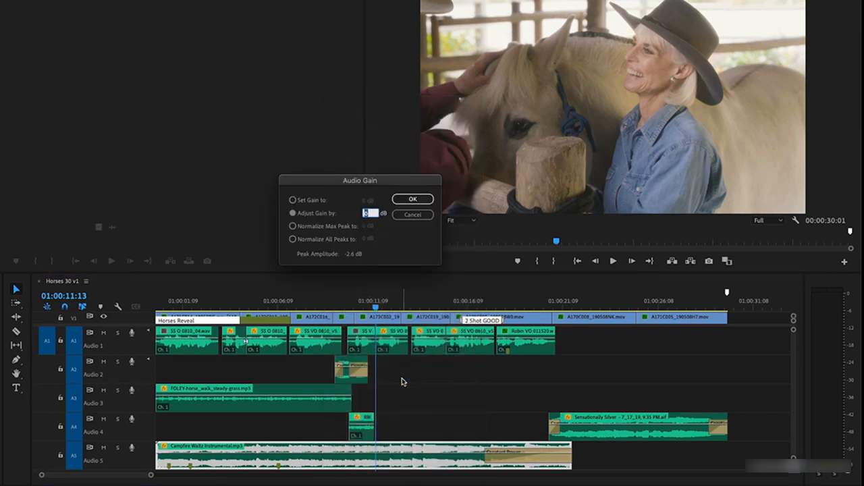
type("-15")
key("Return")
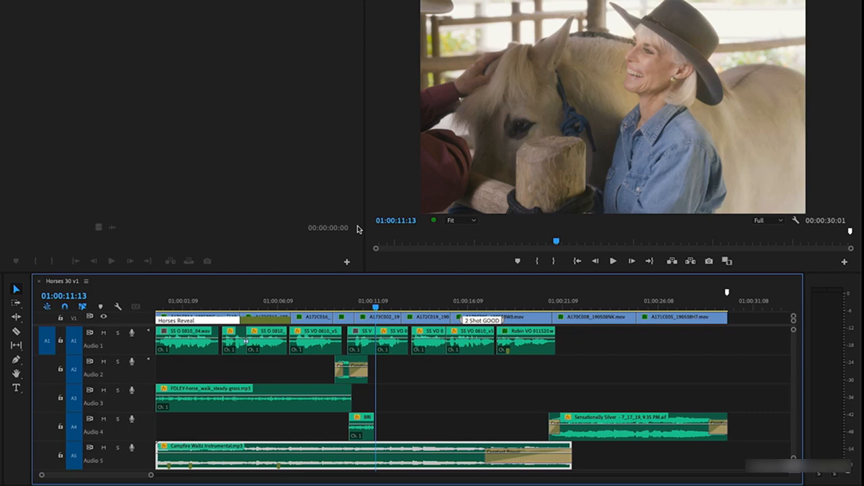
- Solo the Audio 1 voice track and play a section of it to check its level on the meters
left_click(121, 335)
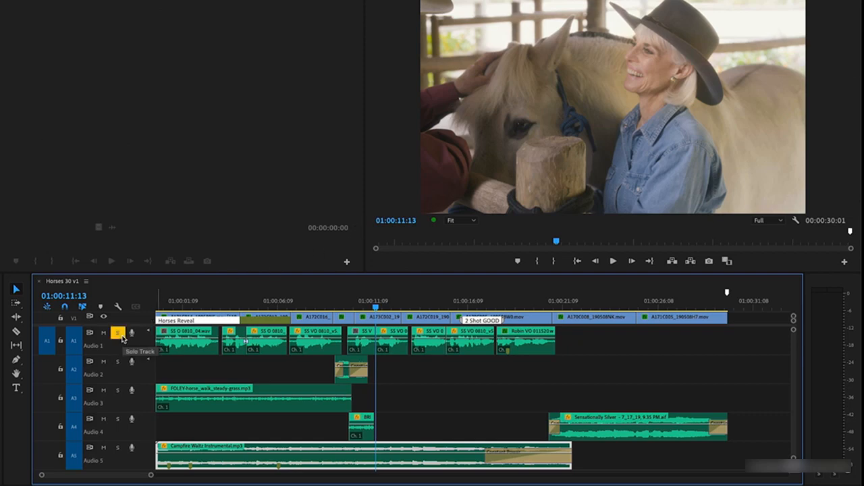
left_click(347, 305)
key("space")
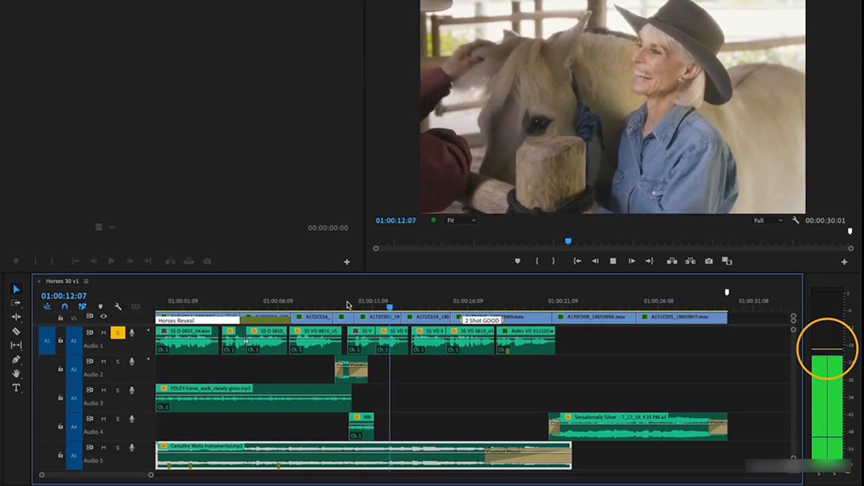
key("space")
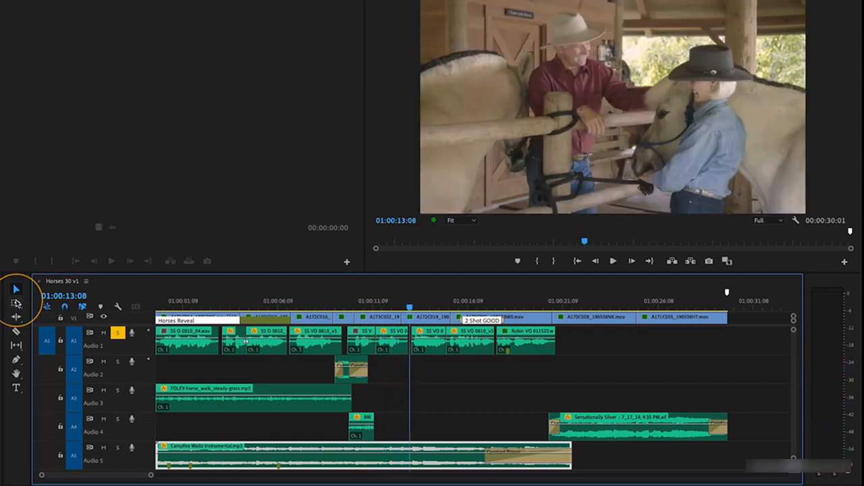
- Select all Audio 1 clips with the Track Select Forward Tool and adjust their gain by 3 dB
left_click(16, 303)
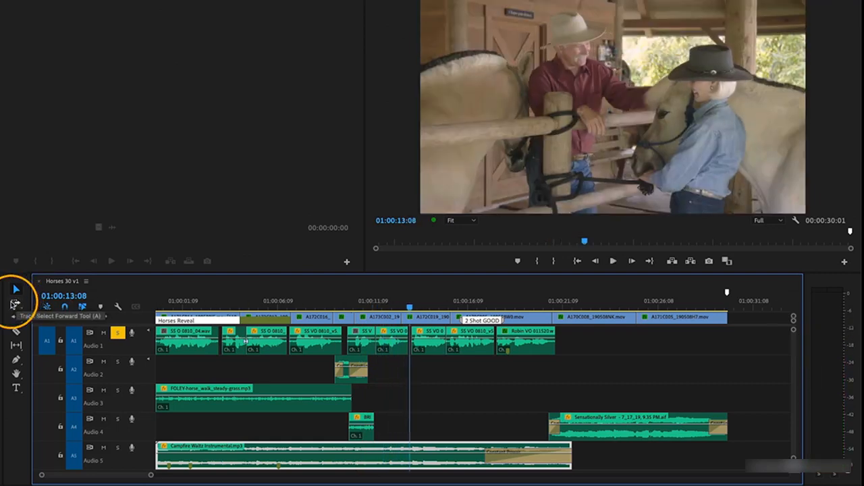
left_click(163, 341)
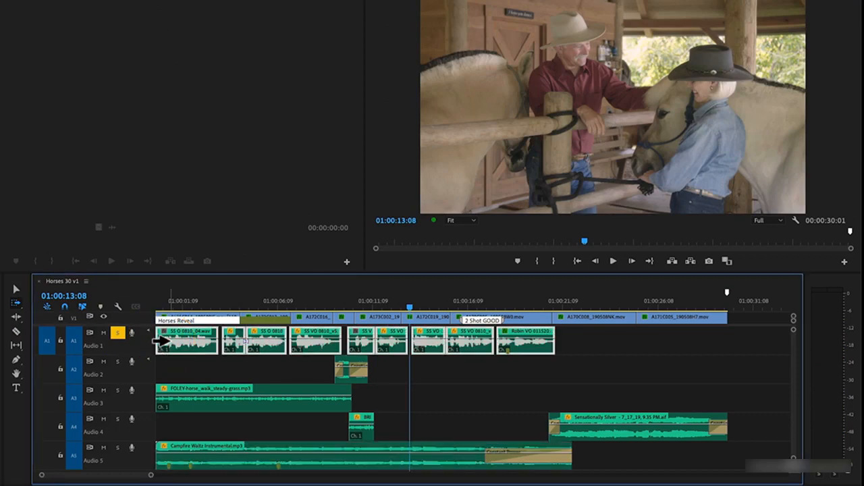
key("g")
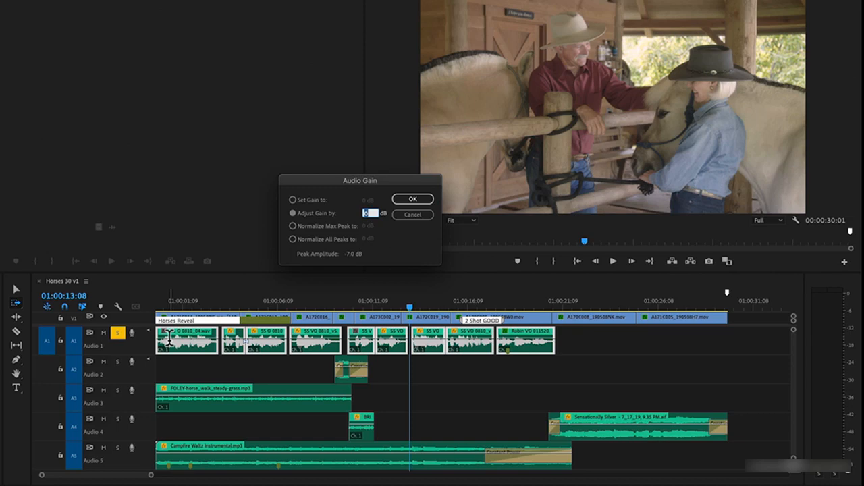
type("3")
key("Return")
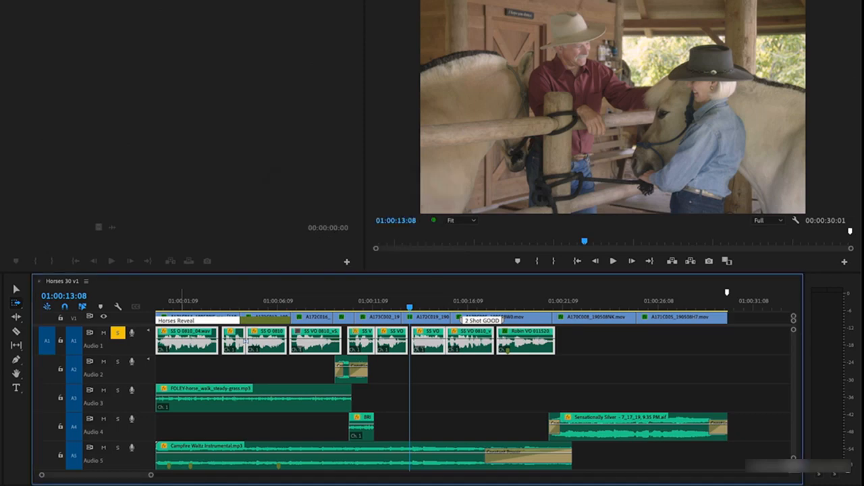
- Play a section of the soloed Audio 1 voice clips up to about 01:00:13:10 to check their level on the meters
left_click(347, 305)
key("space")
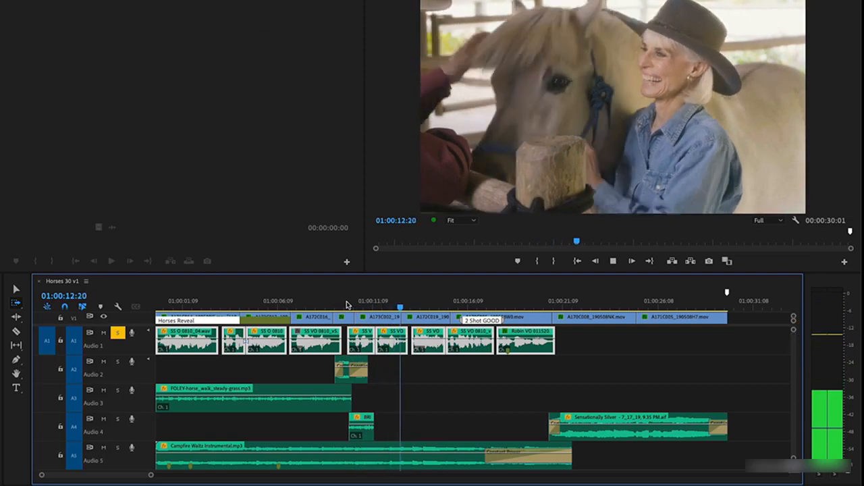
key("space")
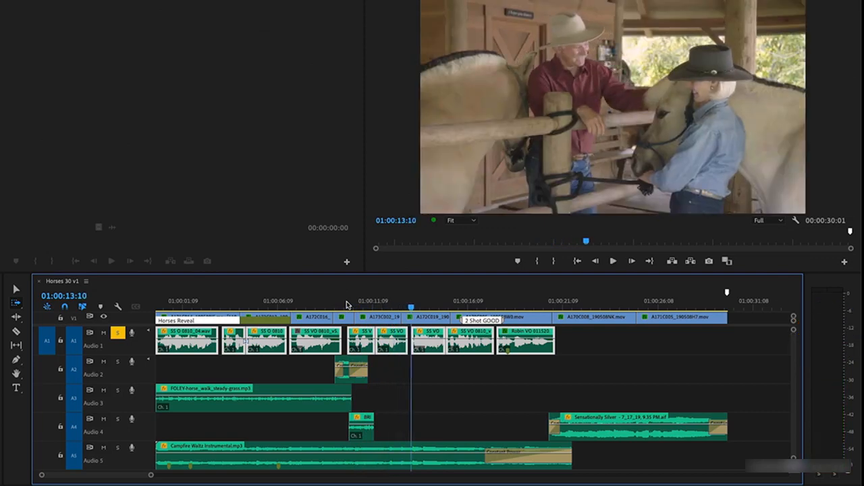
- Raise the gain of the selected Audio 1 voice clips by another 3 dB
key("g")
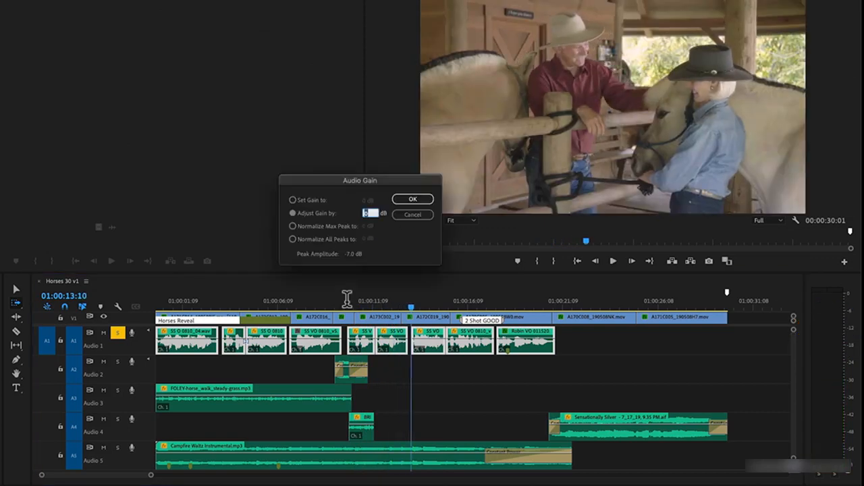
type("3")
key("Return")
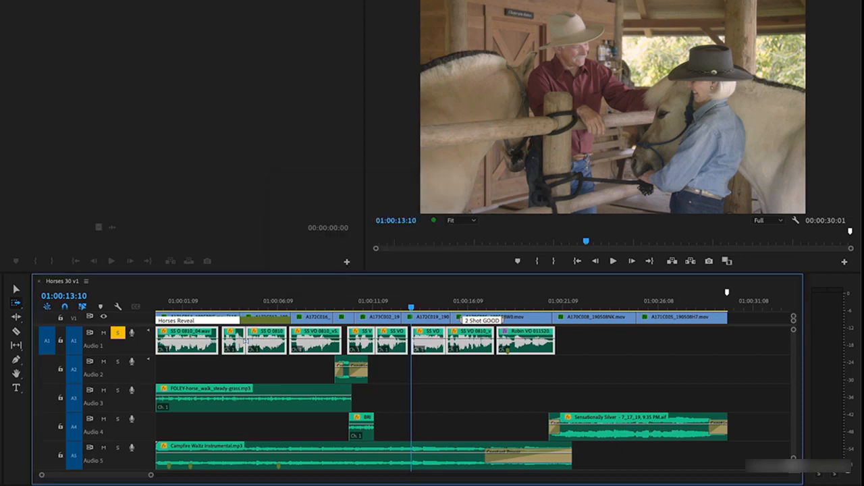
- Play the voice track again from 01:00:09:21 to recheck its level on the audio meters
left_click(347, 295)
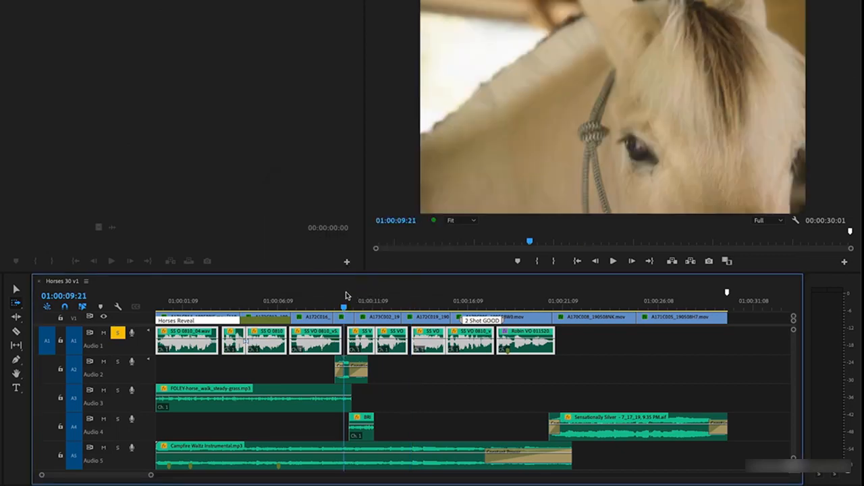
key("space")
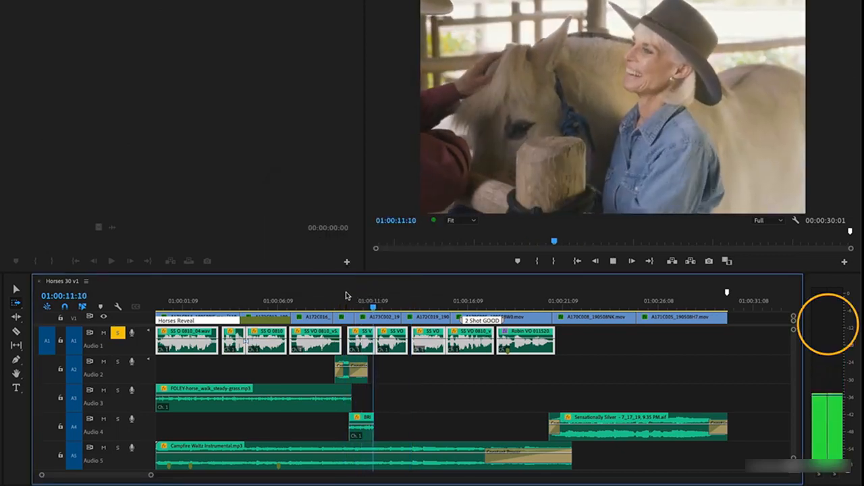
key("space")
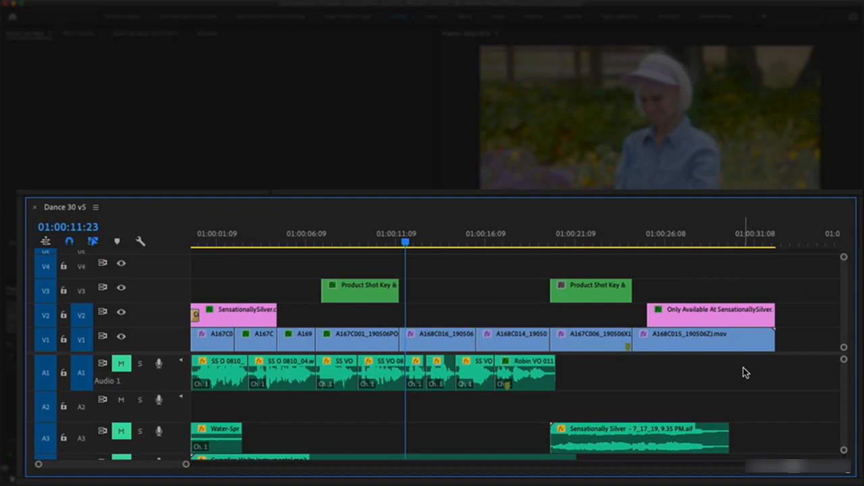
- Select the edit points of the Audio 1 and Audio 3 clips in Dance 30 v5 and apply default transitions to them
left_click_drag(743, 369, 184, 442)
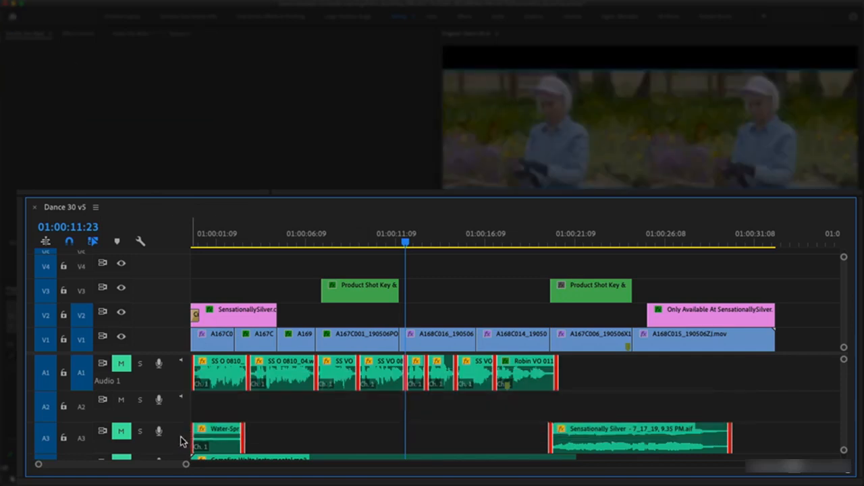
right_click(456, 364)
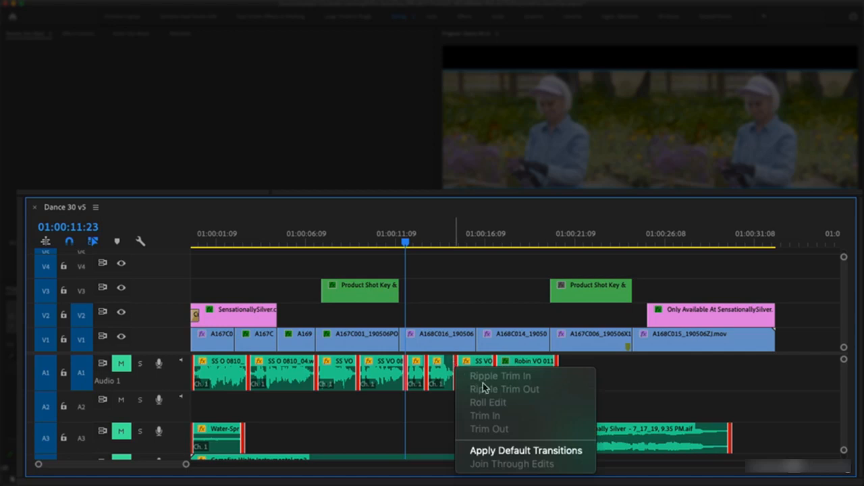
left_click(586, 452)
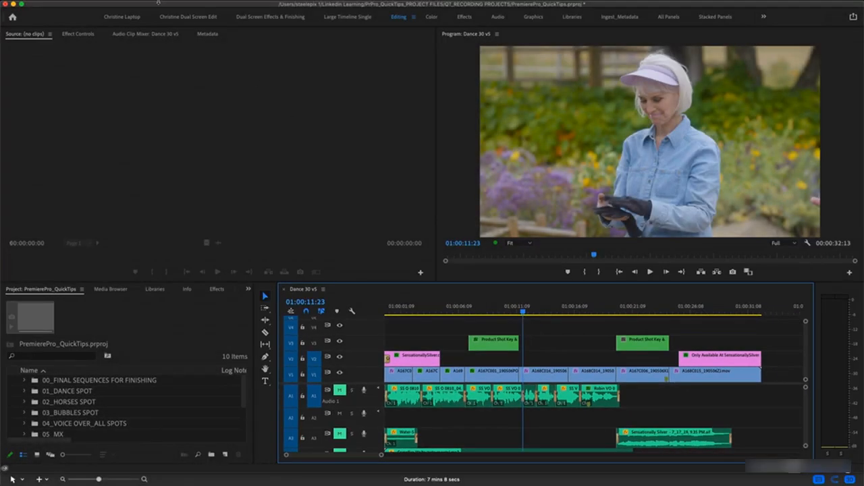
- Review the default video and audio transition durations in the Timeline preferences
mouse_move(148, 3)
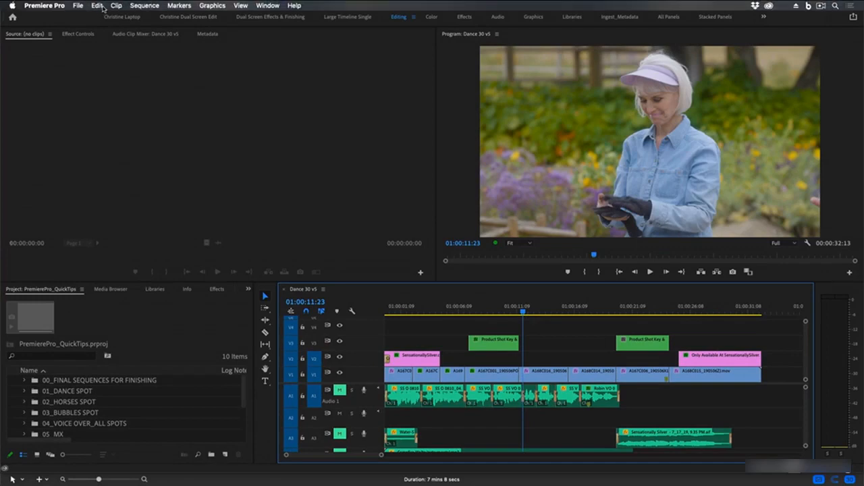
left_click(98, 7)
mouse_move(64, 7)
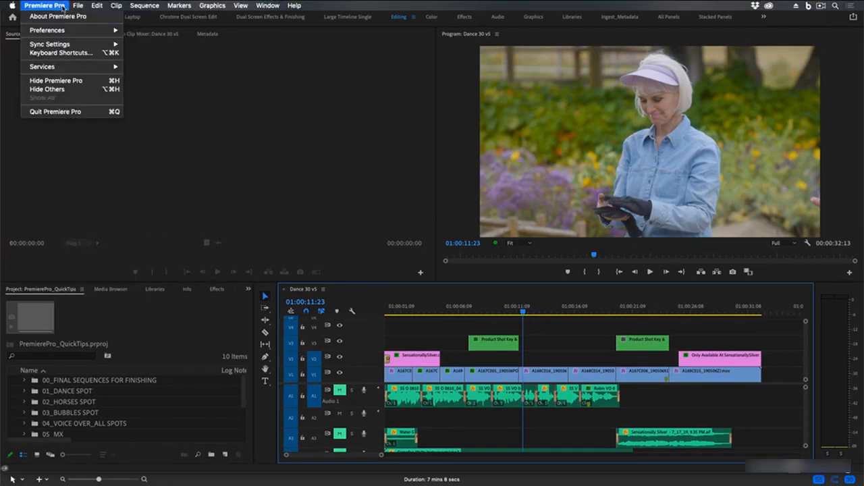
mouse_move(74, 31)
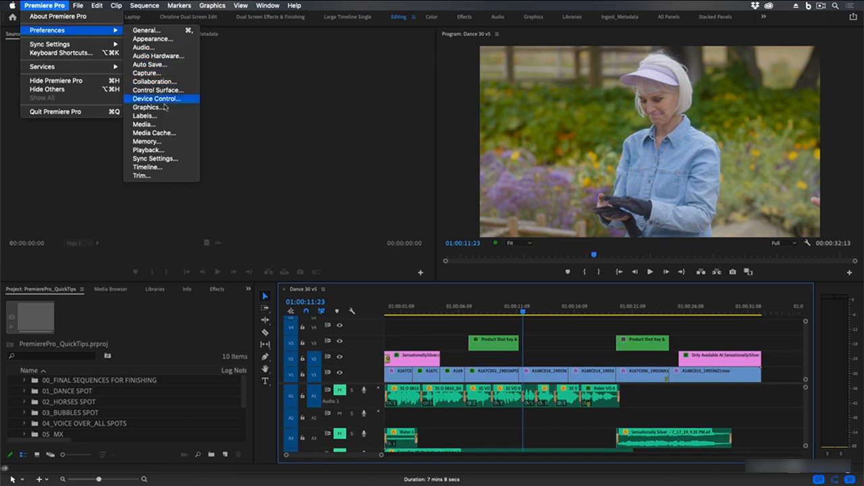
left_click(170, 167)
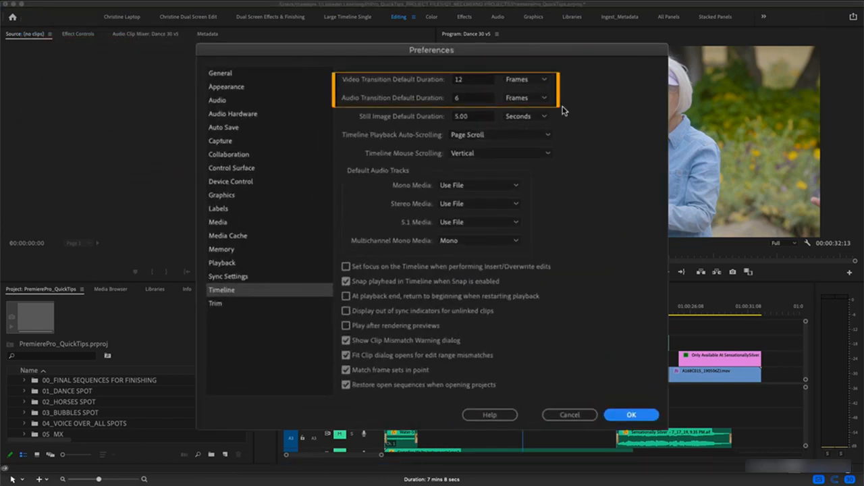
left_click(630, 414)
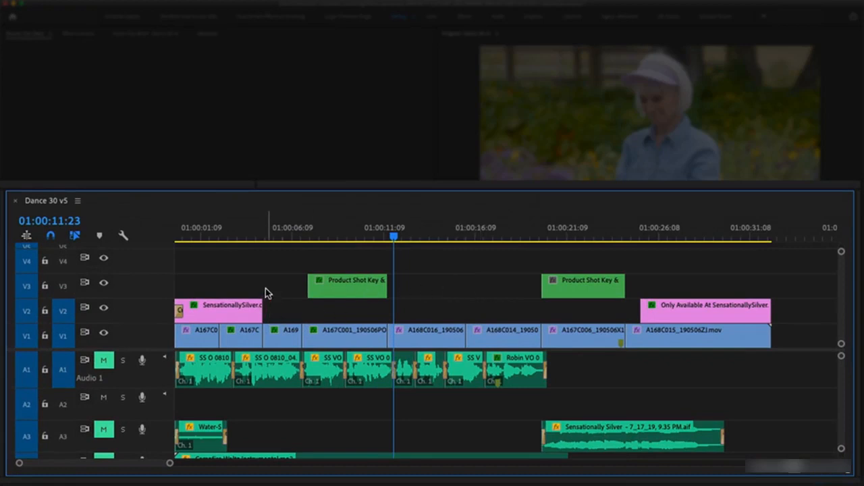
- Select the V1 and V2 edit points at 01:00:04:20 and dynamically trim them forward 19 frames to 01:00:05:15
left_click(265, 236)
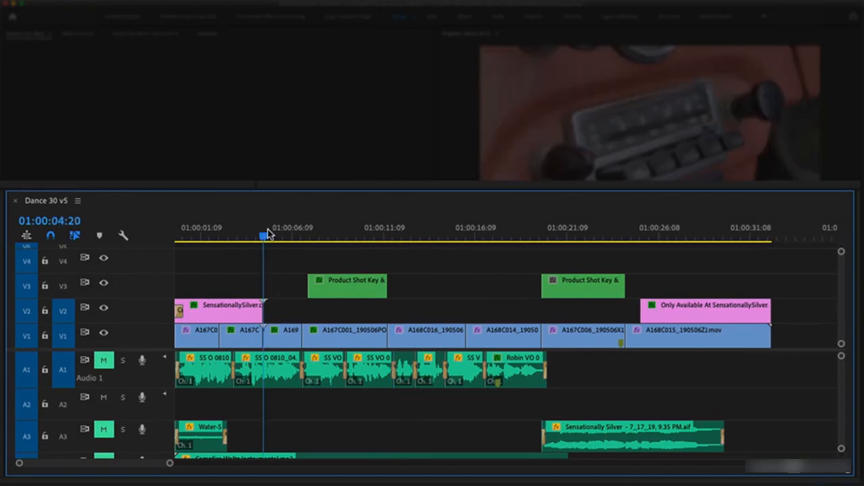
left_click_drag(276, 295, 240, 348)
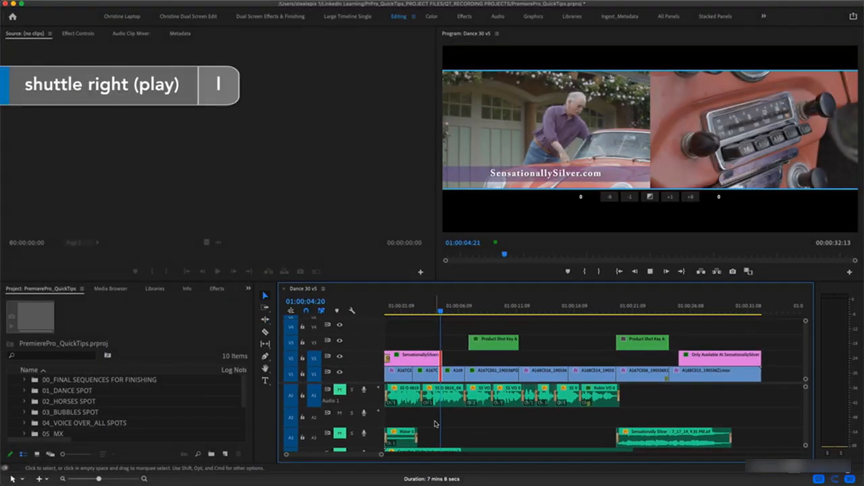
key("k")
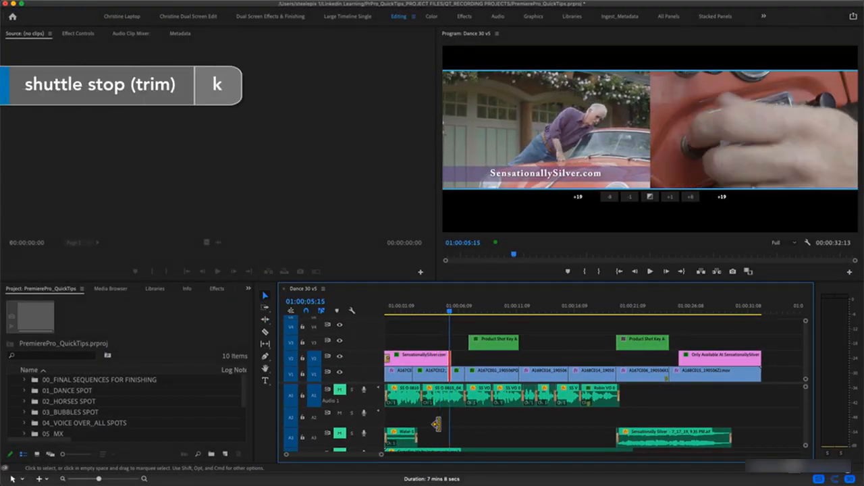
- Play across the trimmed edit from 01:00:03:08 to review it and return the playhead to the cut at 01:00:05:15
left_click(423, 311)
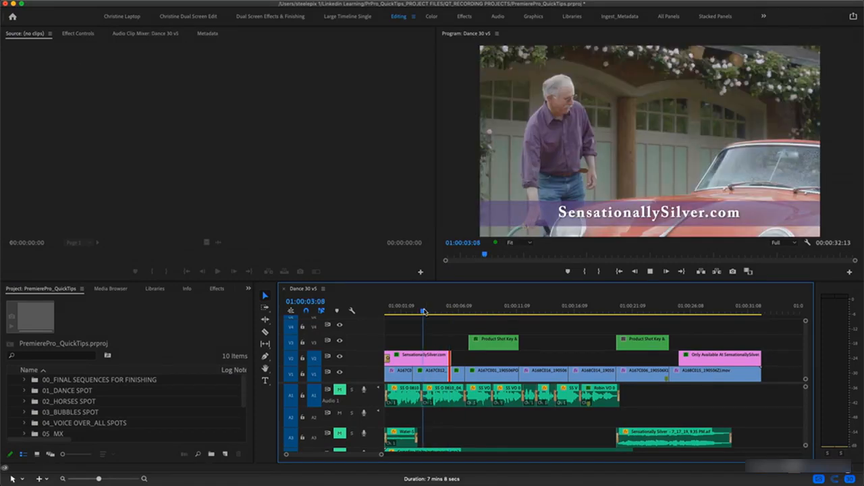
key("space")
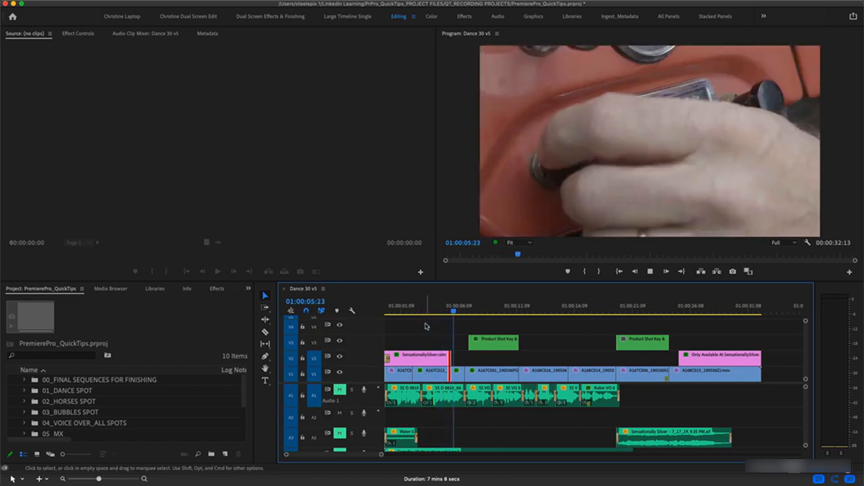
left_click(449, 309)
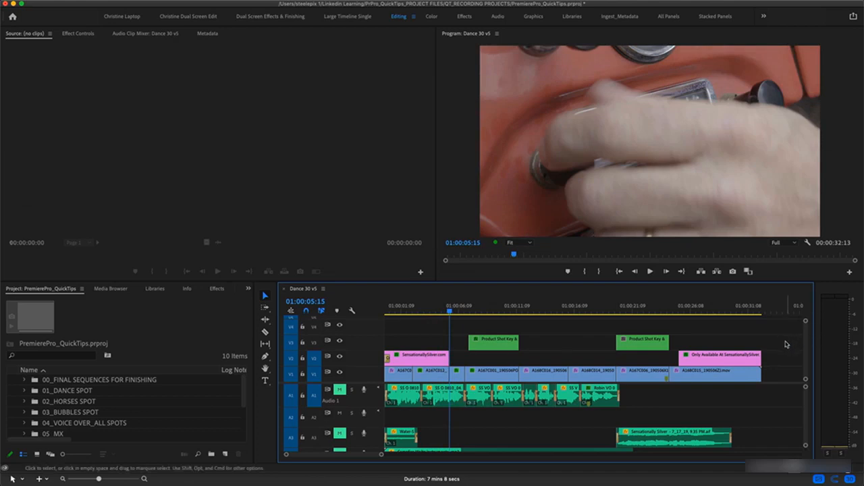
- Select the end edit points of the last V1 and V2 clips in Dance 30 v5 and extend the edit to 01:00:30:00
left_click_drag(776, 347, 747, 372)
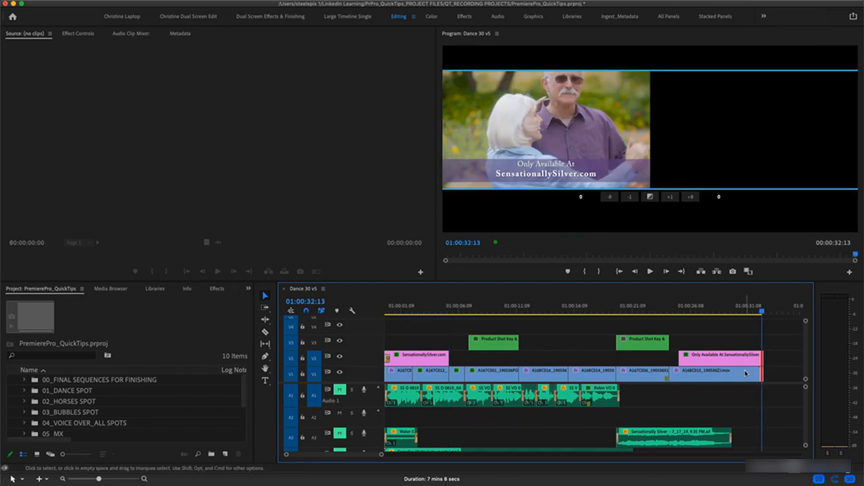
left_click(731, 310)
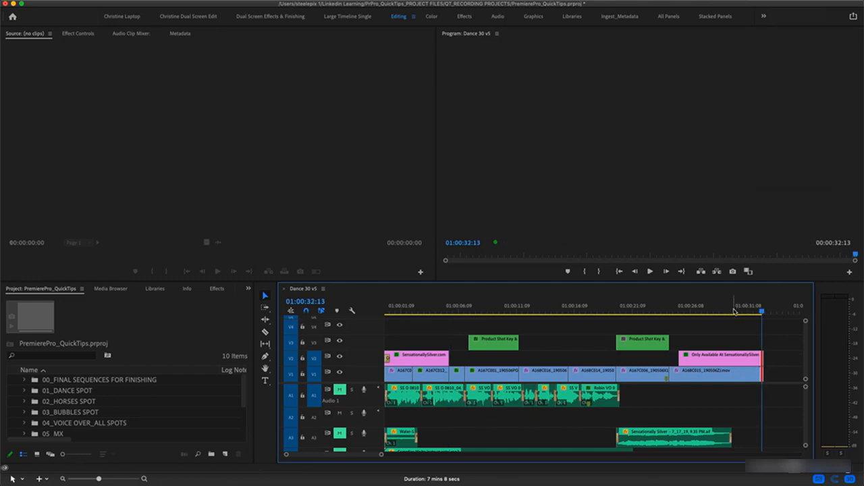
left_click_drag(730, 311, 733, 312)
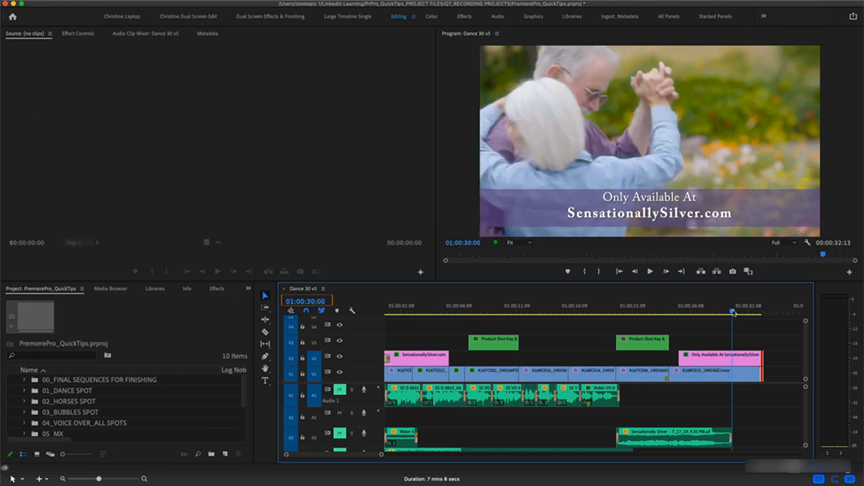
key("e")
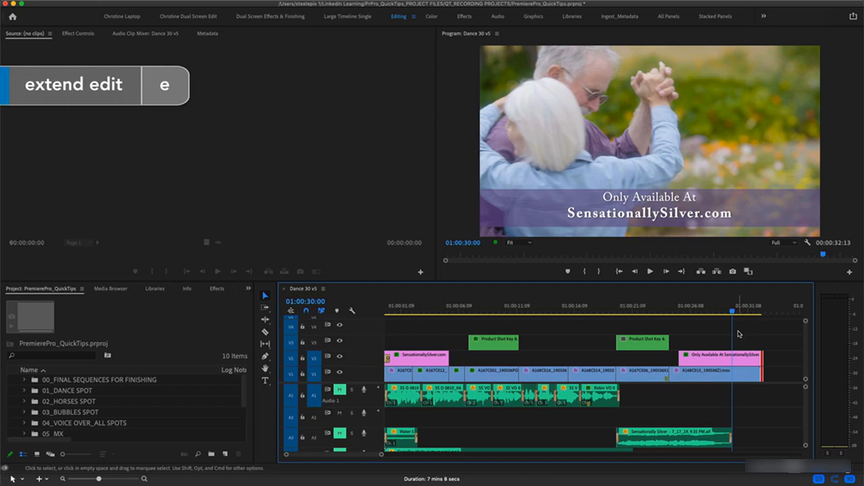
key("e")
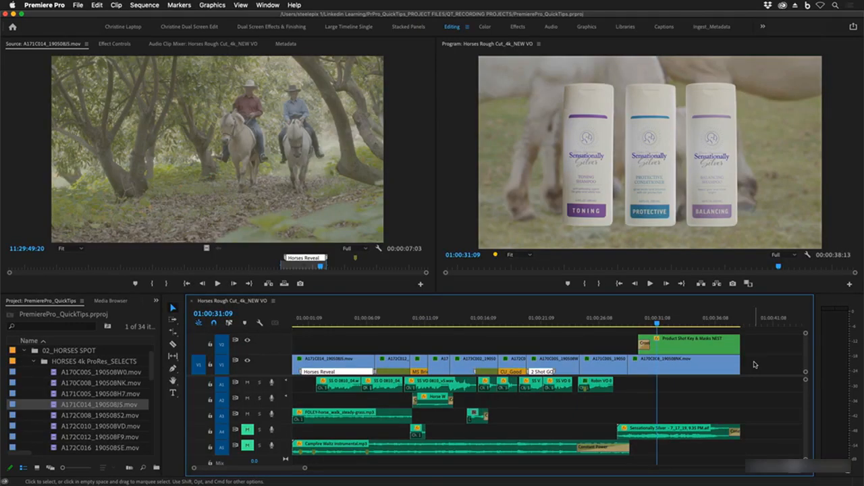
- Open the last V1 clip, A170C008_190508NK.mov, from the timeline in the Source Monitor and scrub back to 08:48:27:09
double_click(675, 366)
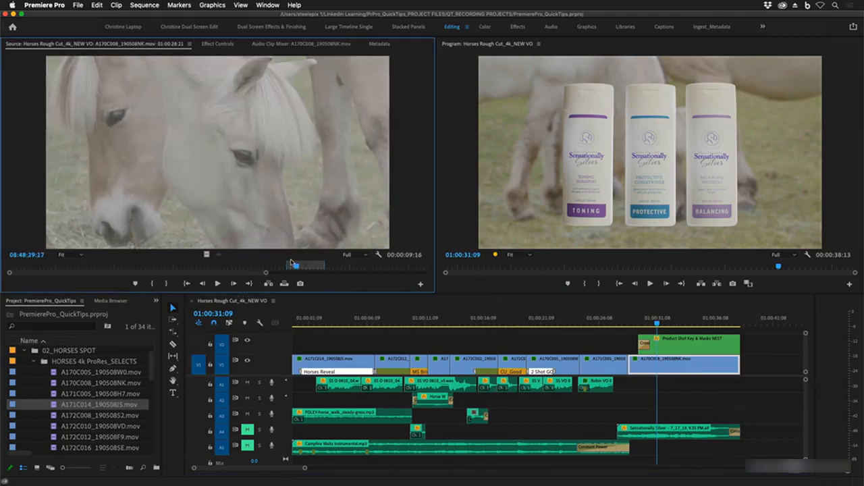
mouse_move(288, 266)
left_mouse_down()
mouse_move(239, 266)
mouse_move(289, 268)
mouse_move(278, 265)
left_mouse_up()
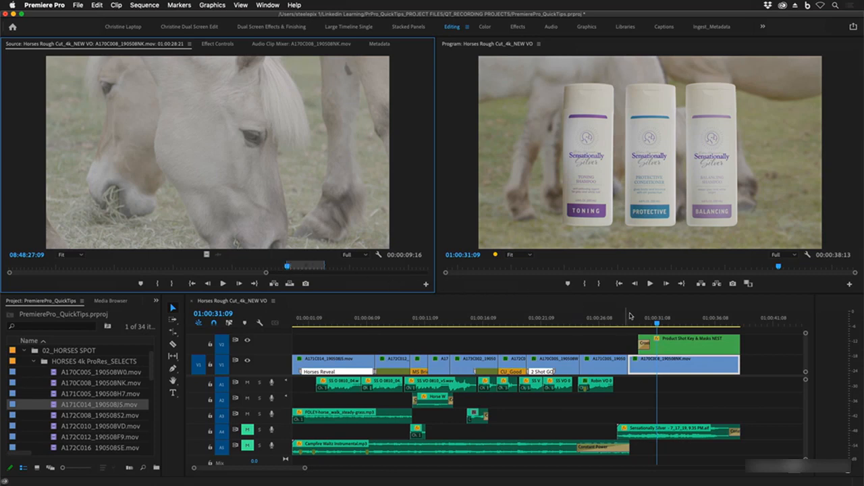
- Match frame A170C008_190508NK.mov at 01:00:31:08 to load its full source clip and scrub to the wide shot at 08:48:09:14
left_click(657, 323)
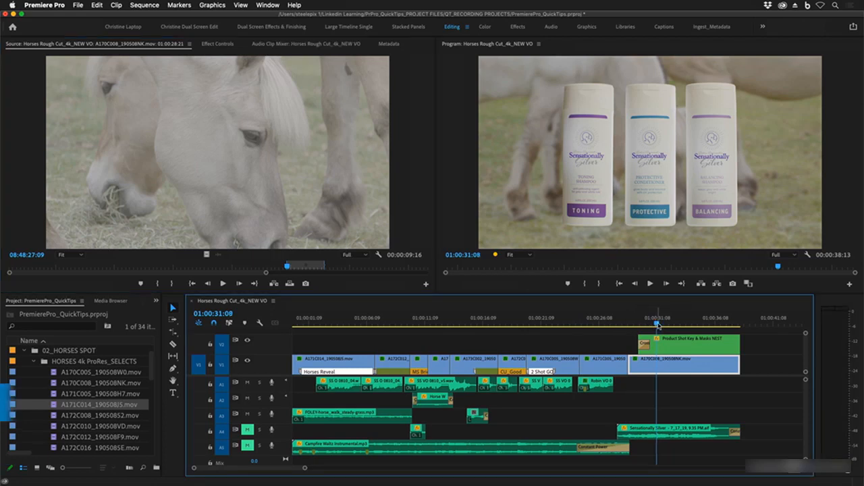
key("f")
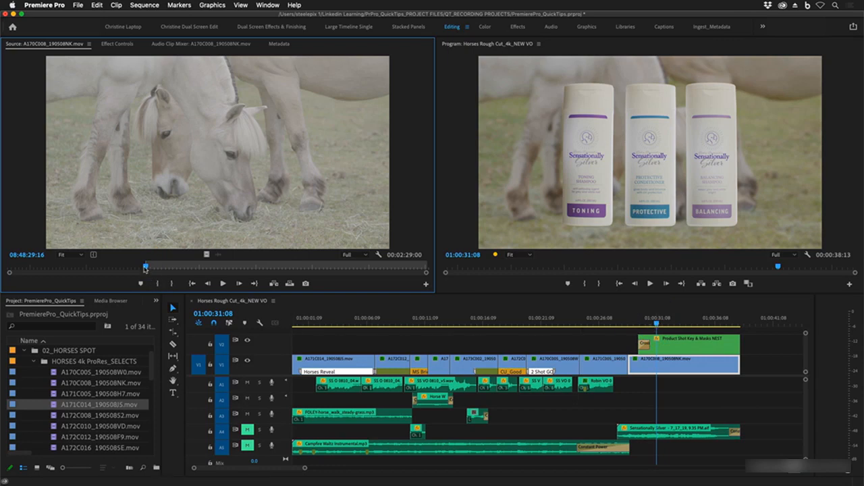
left_click_drag(146, 266, 108, 267)
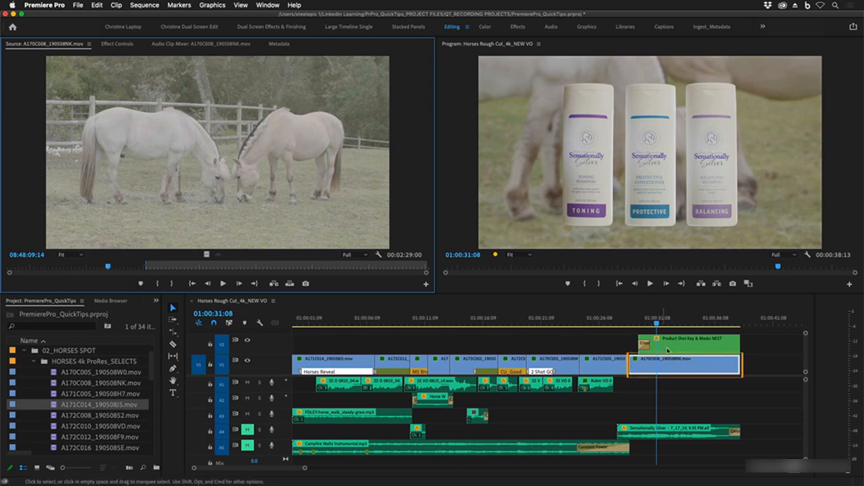
- Turn off V1 track targeting and match frame the Product Shot Key & Masks NEST on V2 at 01:00:32:06
left_click(757, 368)
left_click(757, 368)
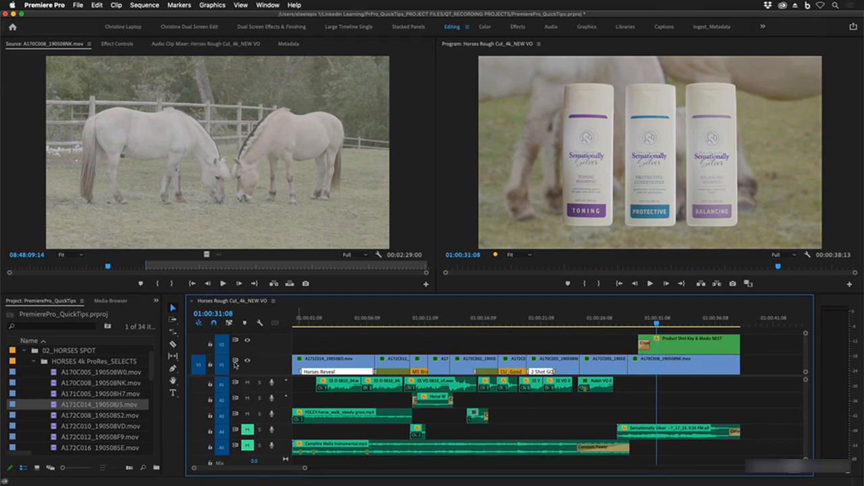
left_click(224, 365)
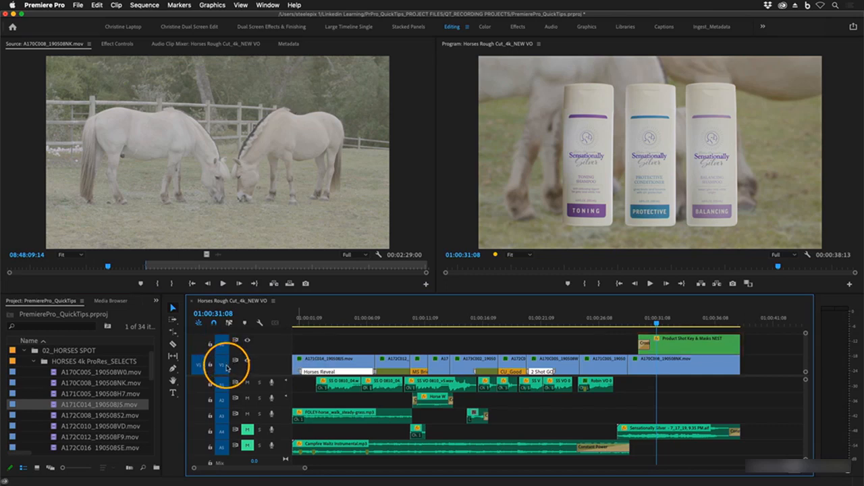
left_click(225, 366)
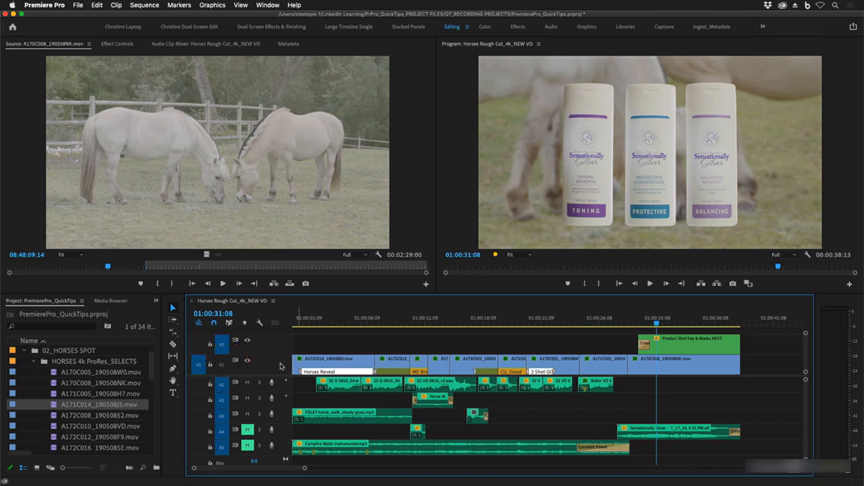
left_click(668, 323)
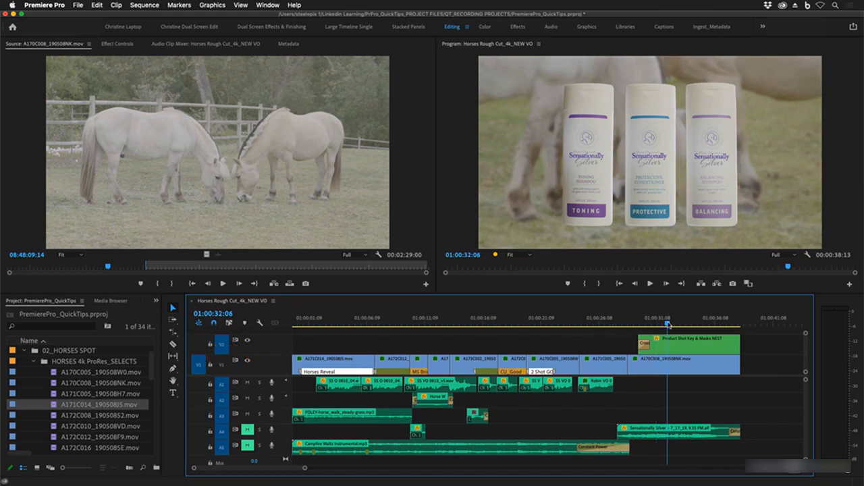
key("f")
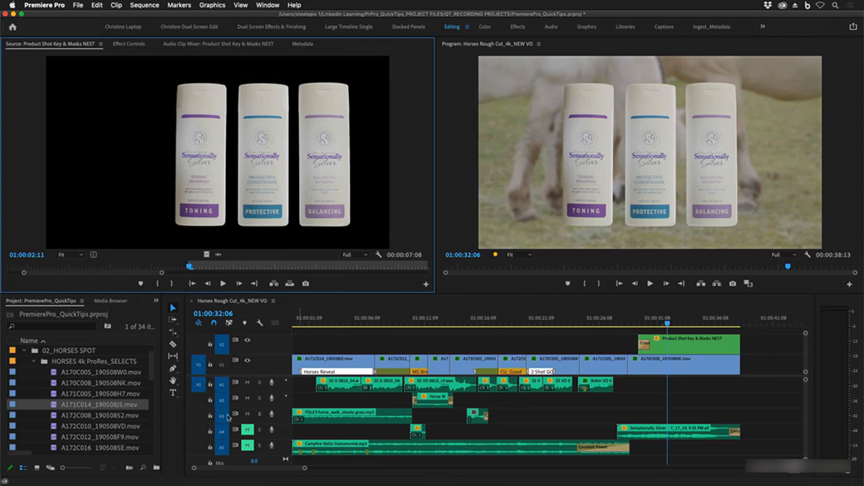
- Load A170C005_190508W0.mov in the Source Monitor, scrub to 08:10:48:15 and reverse match frame to find that frame in the sequence
double_click(61, 373)
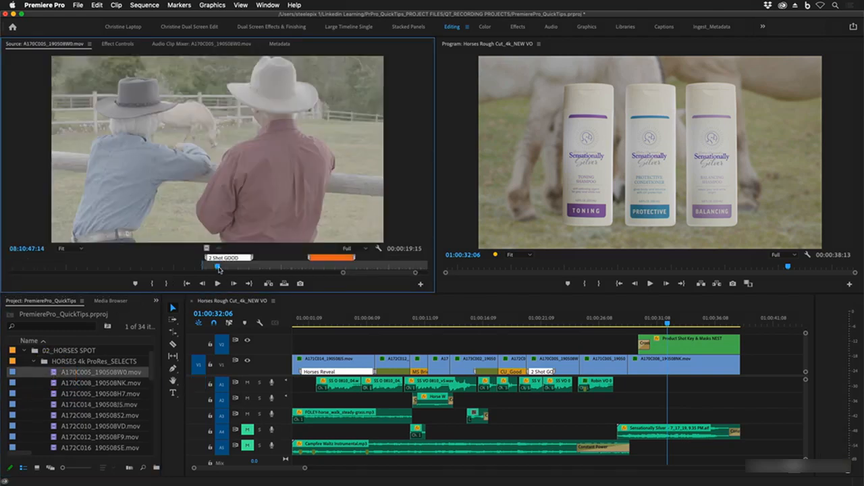
left_click_drag(218, 269, 241, 268)
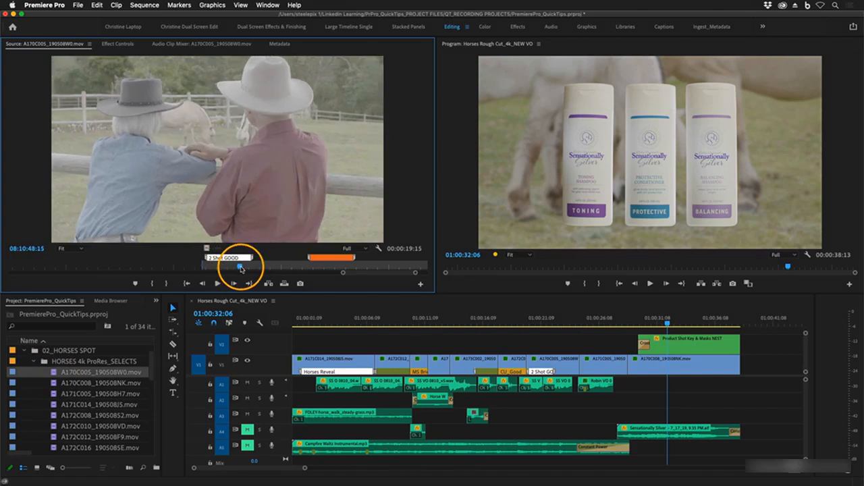
key("shift+r")
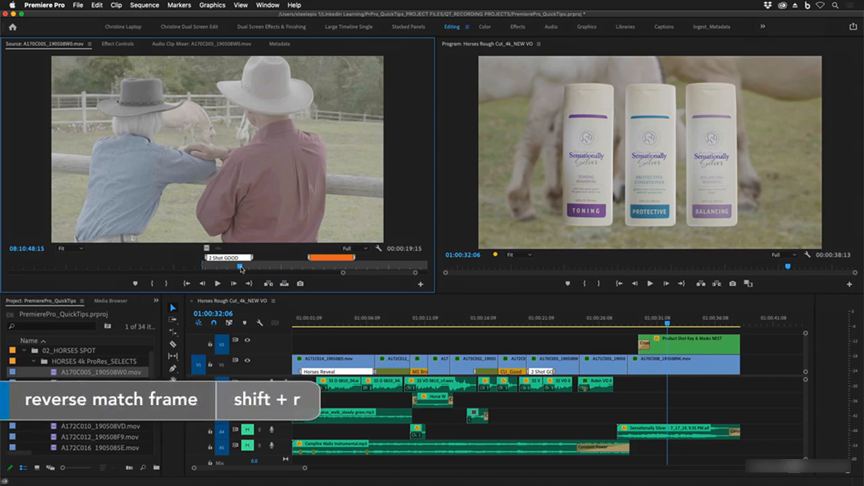
key("shift+r")
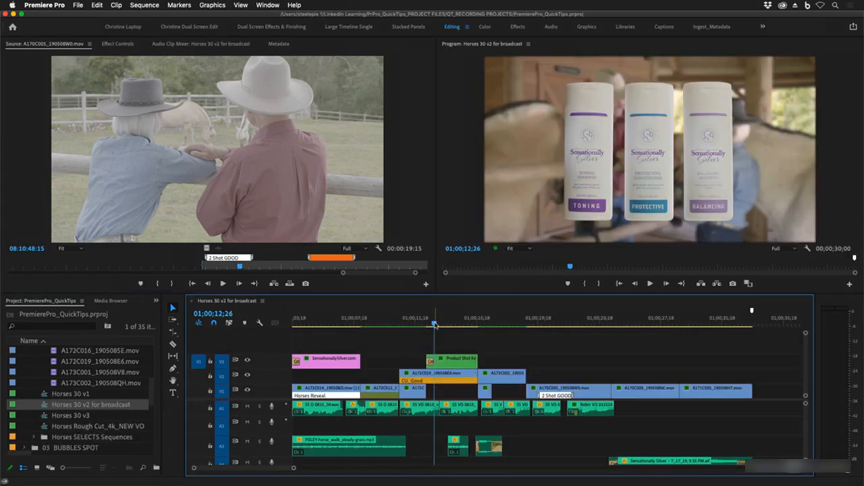
- Review the product shot over the barn scene in Horses 30 v2 for broadcast and park the playhead at 01;00;25;14
left_click(439, 325)
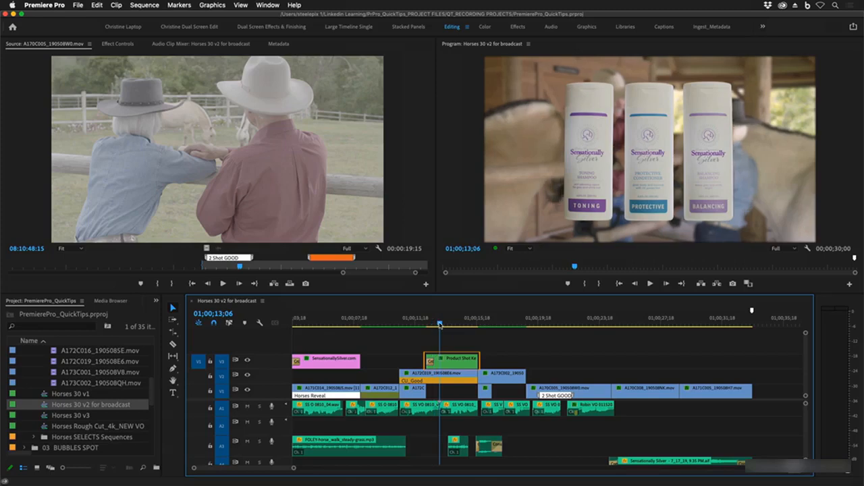
left_click_drag(439, 324, 455, 326)
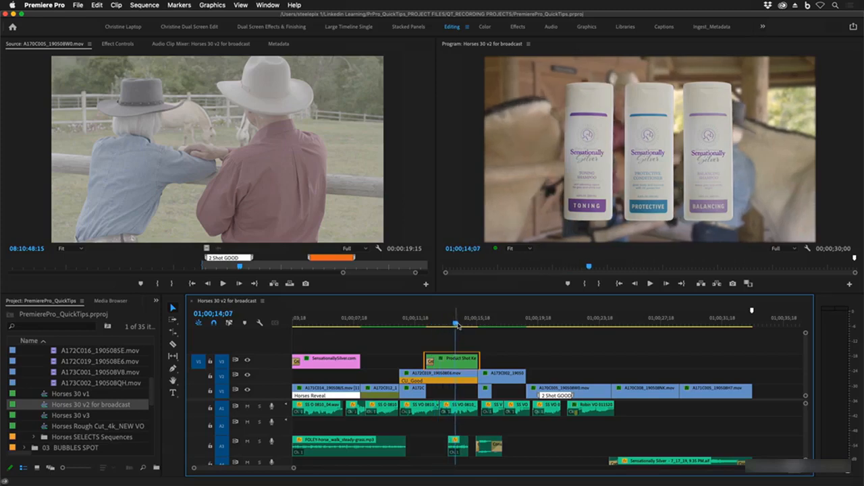
left_click(612, 325)
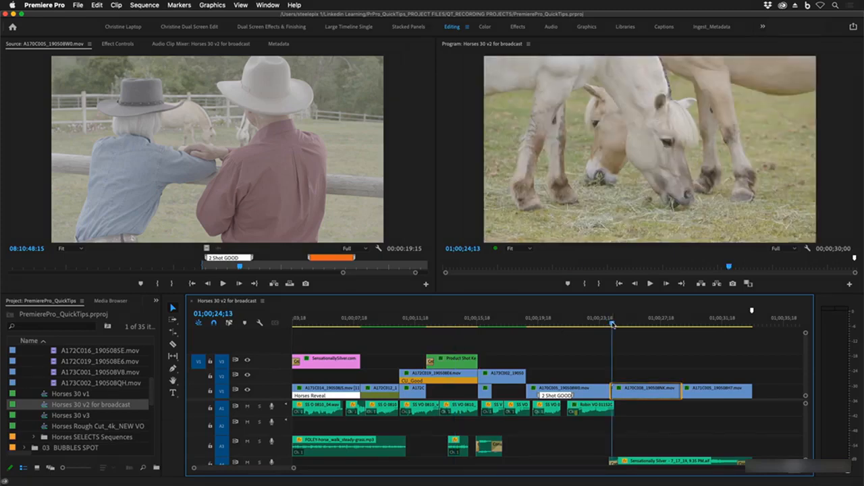
left_click_drag(612, 324, 627, 325)
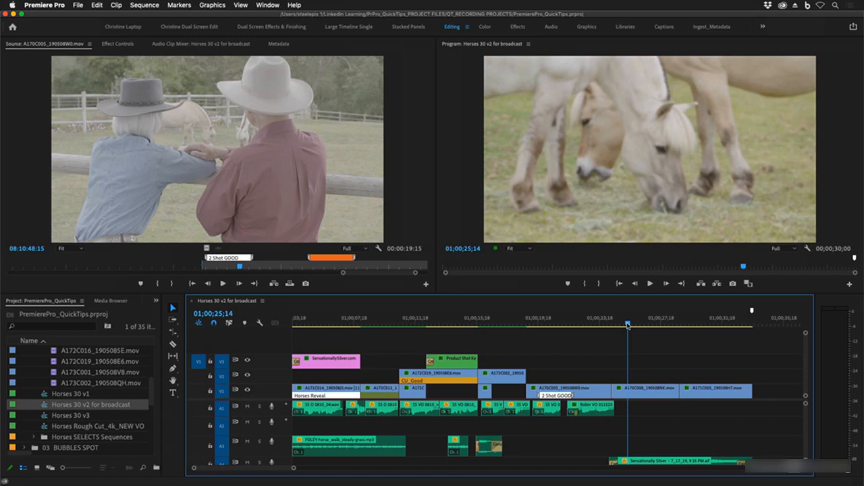
- Copy the V3 product shot nest, turn off V1 and V2 targeting, and paste the copy onto V3 at 01;00;25;14
left_click(457, 362)
key("super+c")
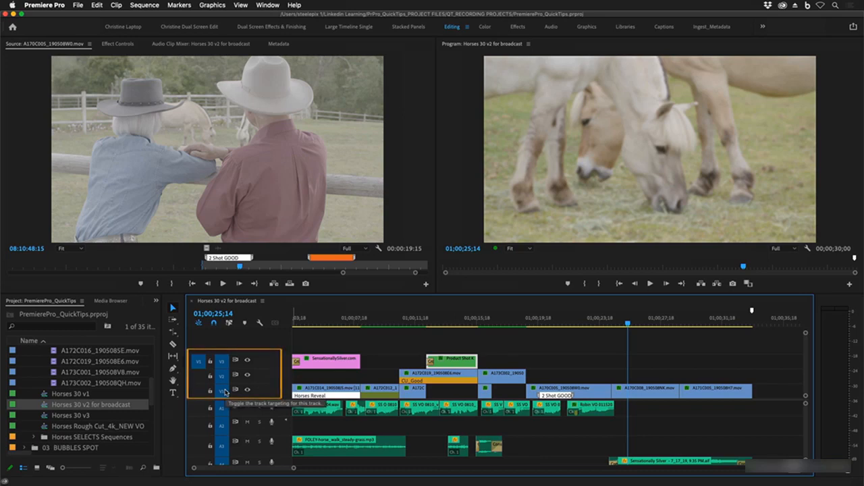
left_click(224, 391)
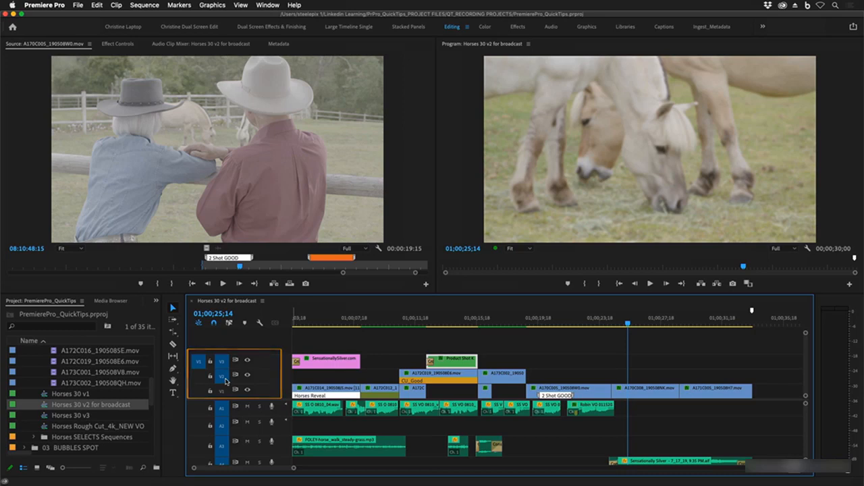
left_click(225, 378)
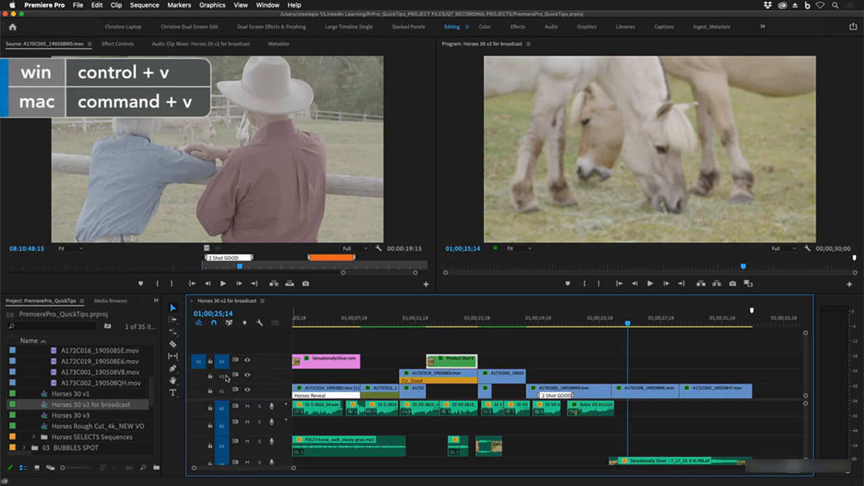
key("super+v")
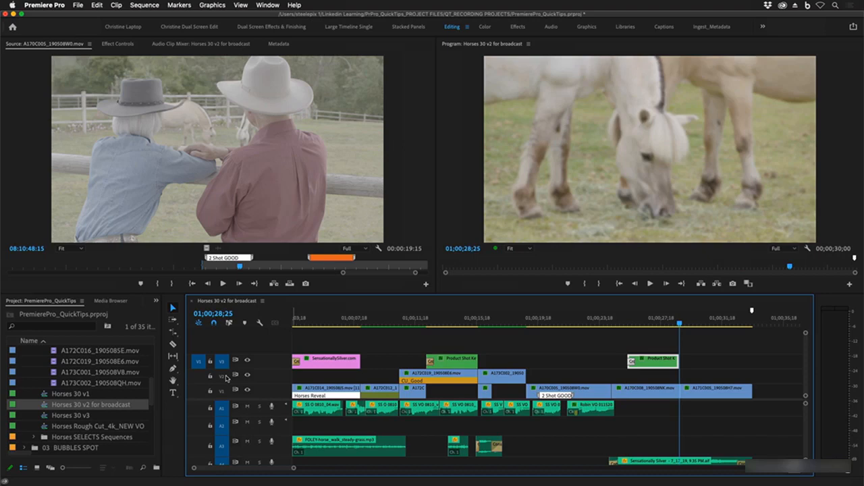
- Play the pasted product shot over the grazing horses from 01;00;25;14 to review it
left_click(627, 322)
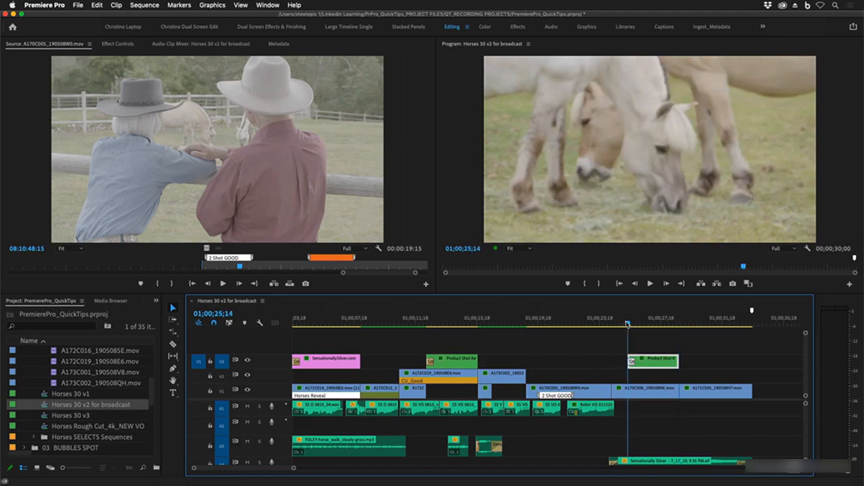
key("space")
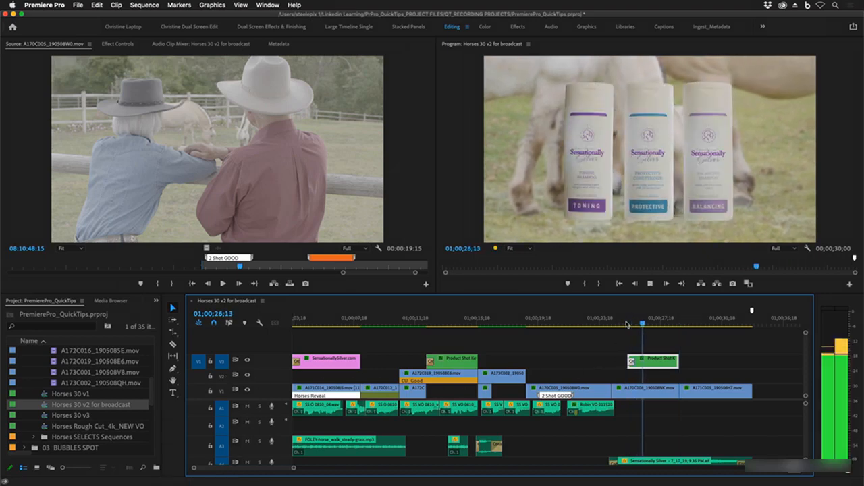
key("space")
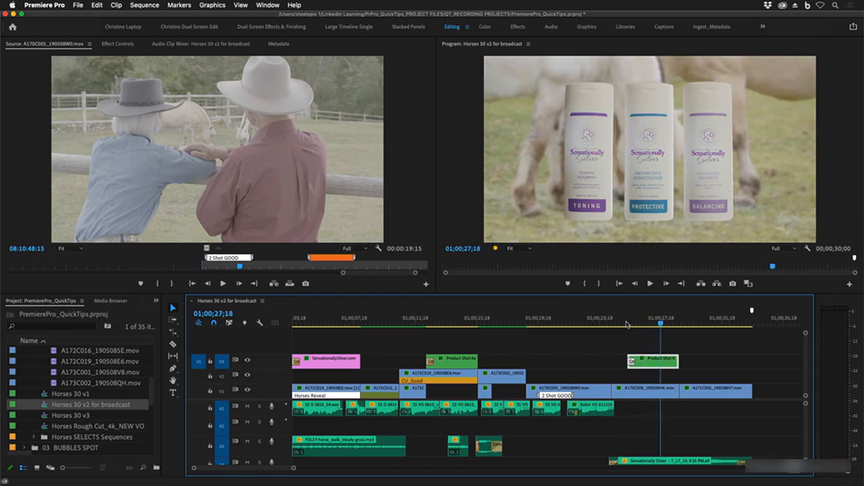
- Select the bridle and horse whinny sound effects on A3 and duplicate both 12;06 later, beneath the pasted product shot
left_click(471, 323)
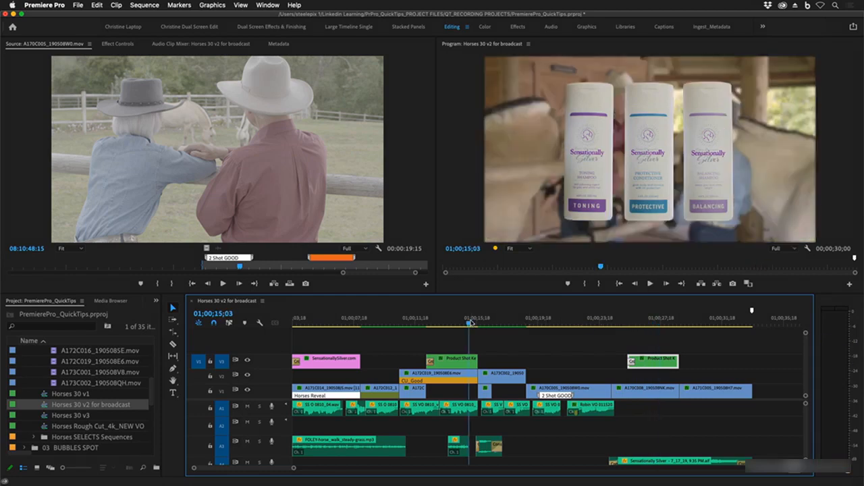
key("=")
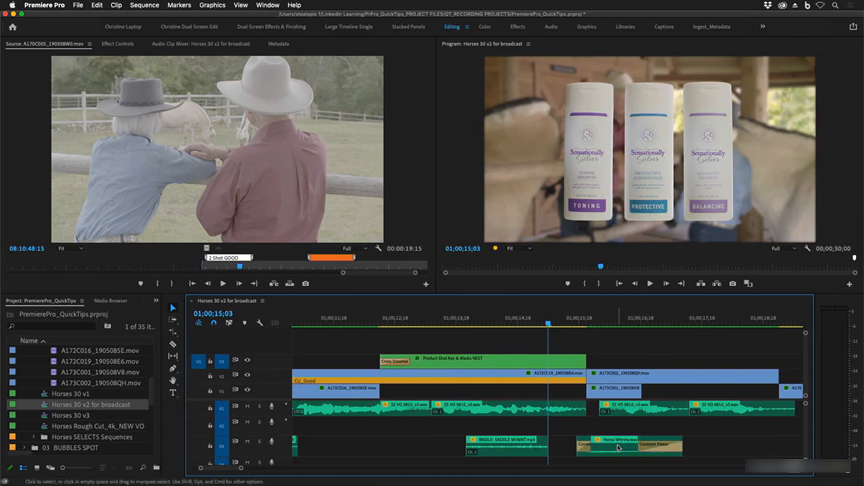
key("minus")
key("minus")
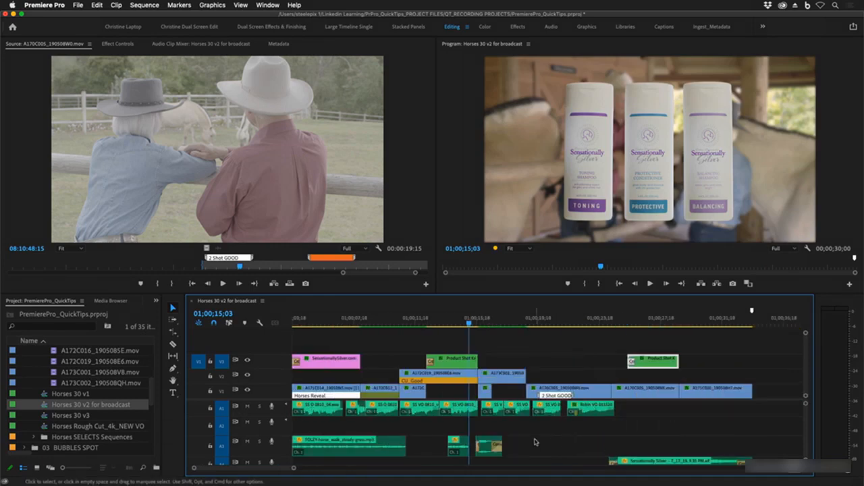
left_click_drag(537, 436, 435, 449)
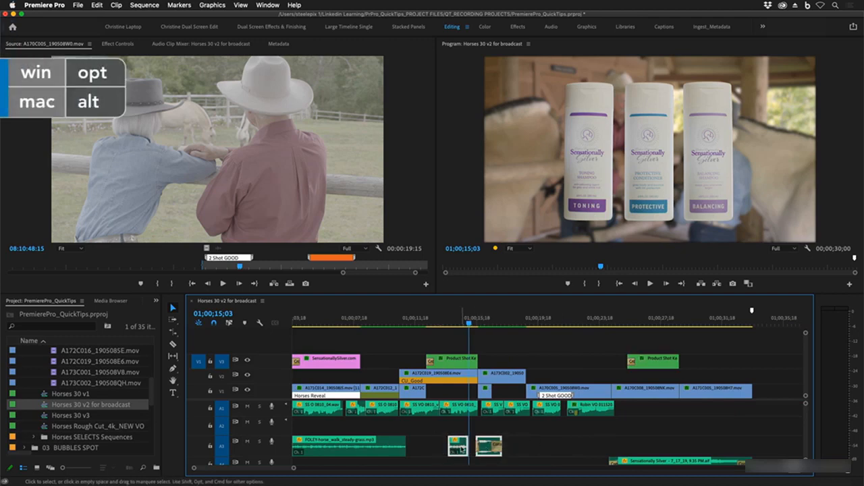
left_click_drag(463, 445, 651, 444)
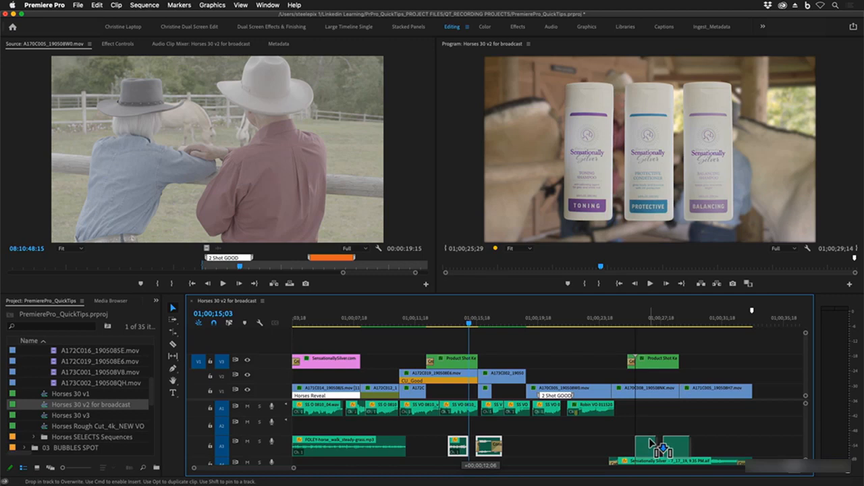
mouse_move(650, 439)
left_mouse_down()
mouse_move(654, 457)
mouse_move(646, 451)
left_mouse_up()
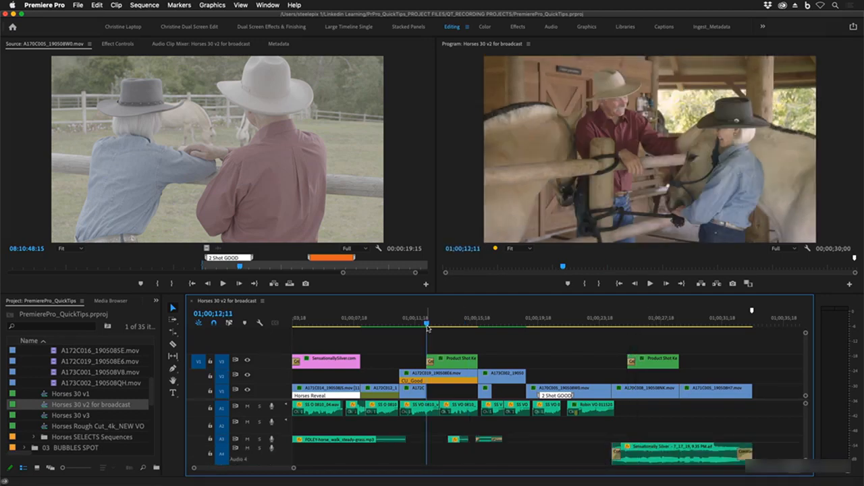
- Scrub from 01;00;10;19 to 01;00;13;23 to review the barn shot and the product shot stacked above it
left_click(406, 323)
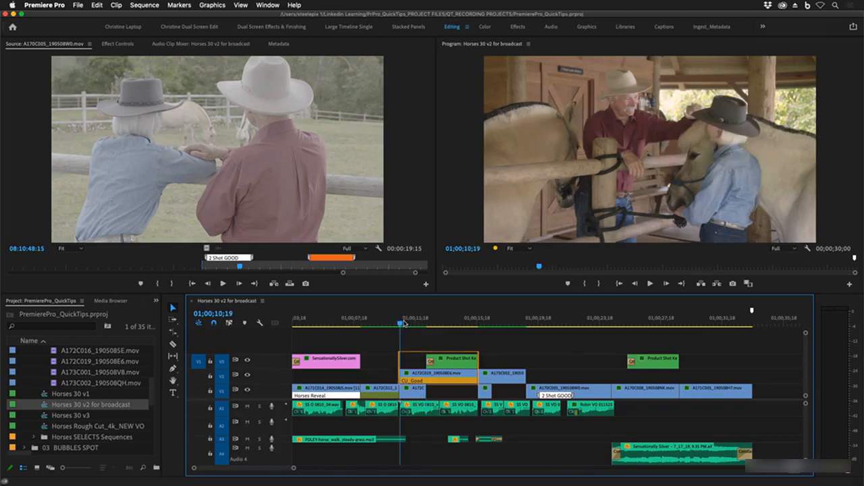
left_click_drag(413, 323, 450, 329)
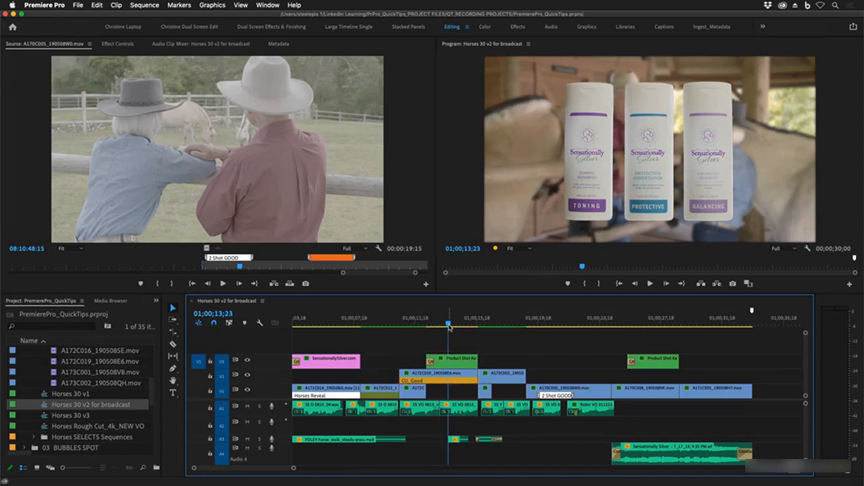
key("super+Tab")
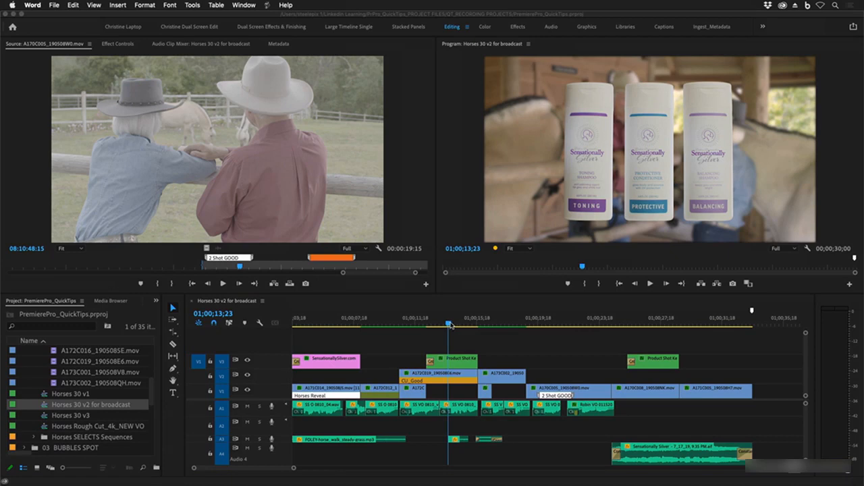
key("super+Tab")
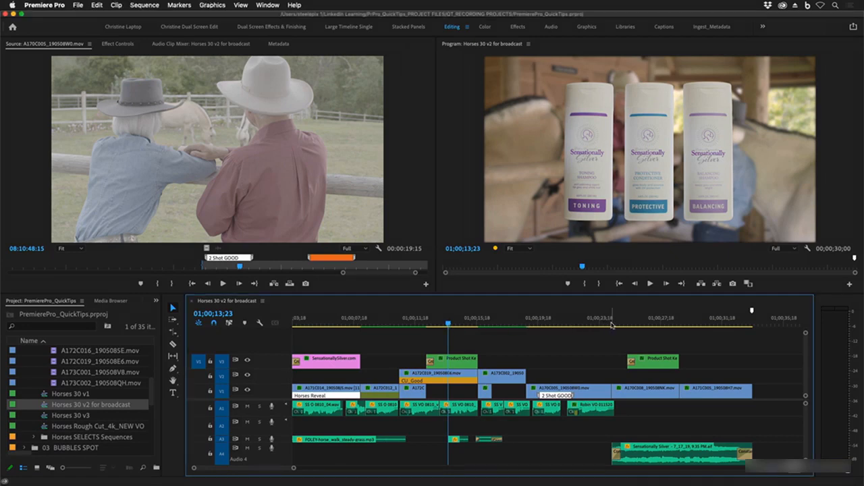
- Copy the V2 CU_Good clip and its V3 product shot, untarget V1, and paste insert both at 01;00;24;13
left_click(611, 326)
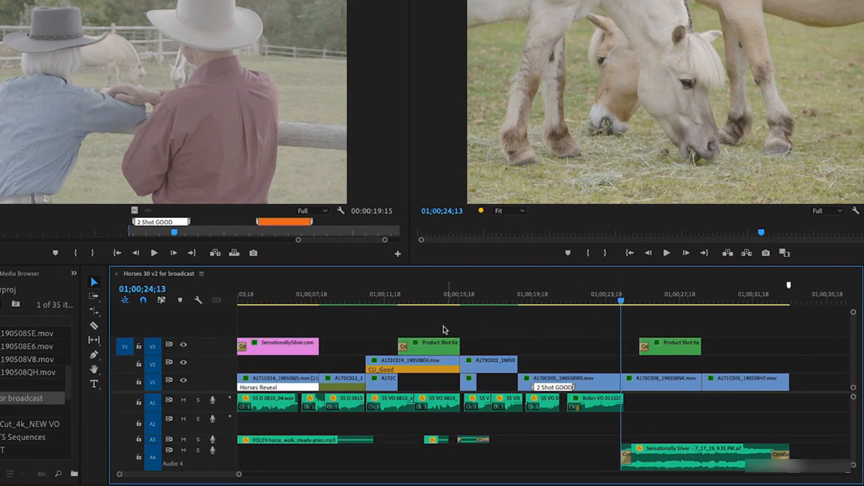
left_click_drag(442, 325, 413, 384)
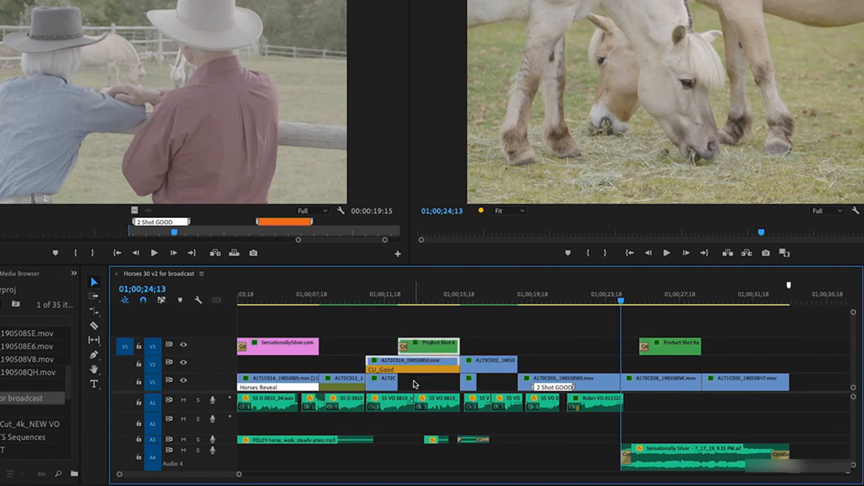
key("ctrl+c")
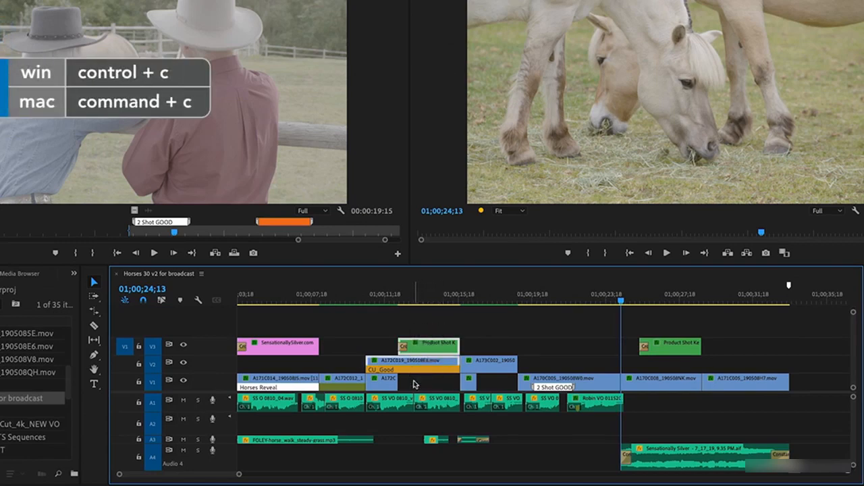
left_click(154, 382)
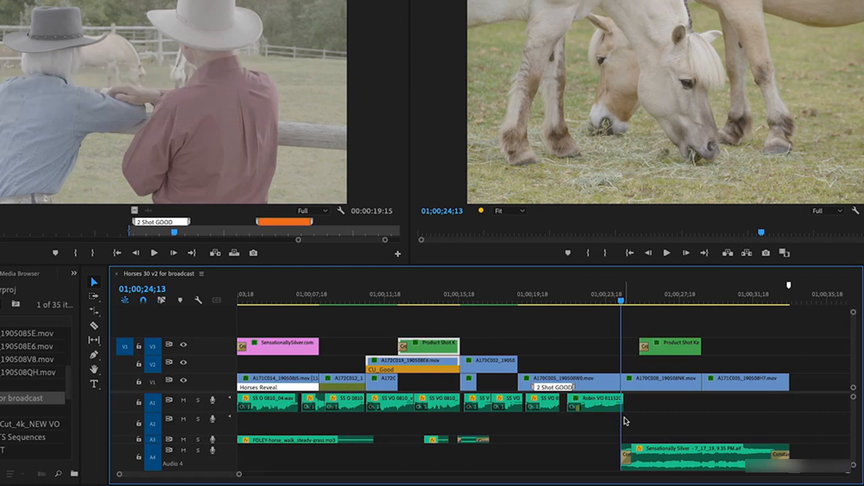
key("ctrl+shift+v")
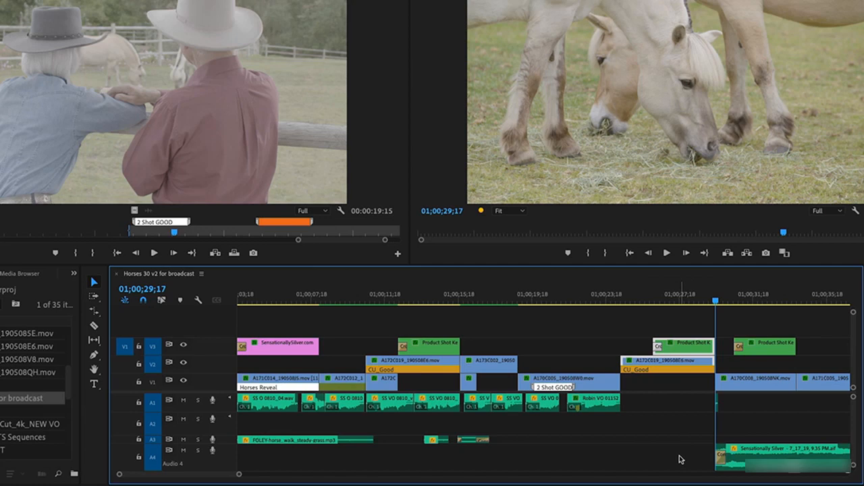
- Undo the last paste insert and repeat it at 01;00;24;13 with all audio tracks locked
key("super+z")
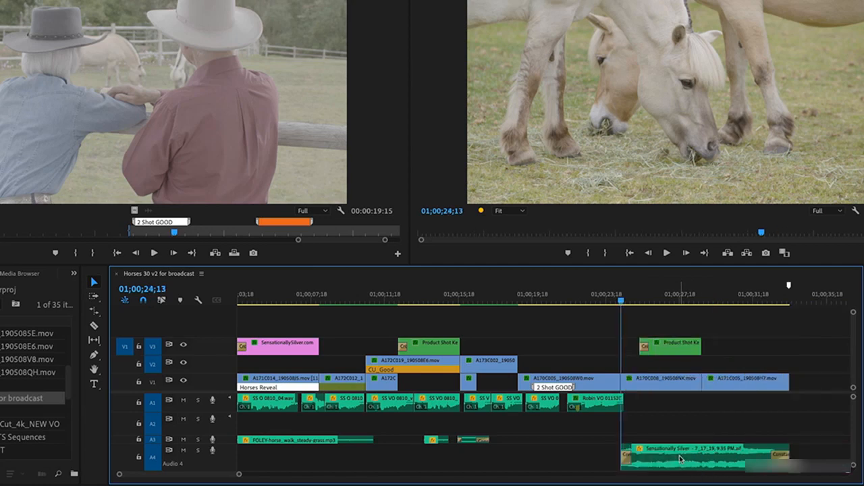
left_click(139, 404, "shift")
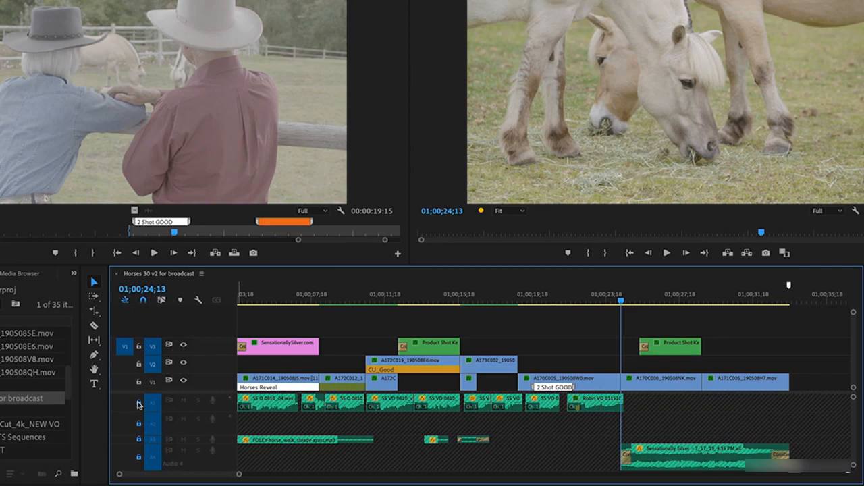
key("ctrl+shift+v")
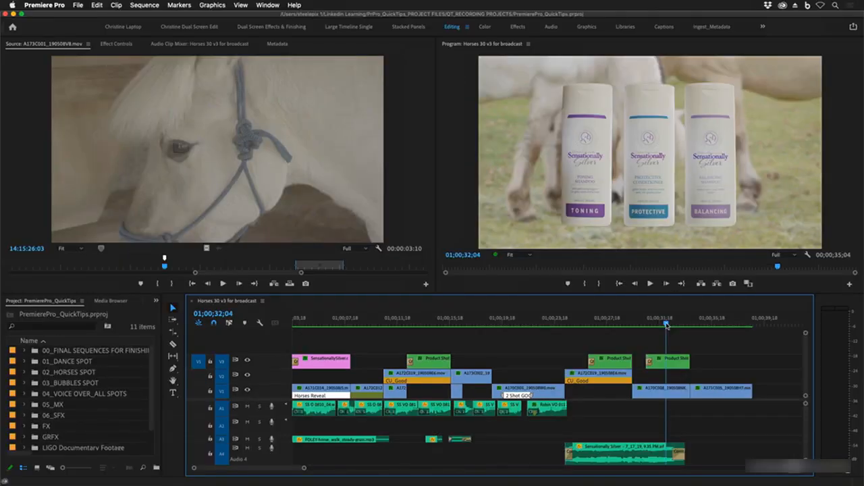
- Play the inserted barn and product shots from about 01;00;24;13, and scrub on to 01;00;38;00 to review the rest
left_click_drag(667, 325, 573, 325)
key("space")
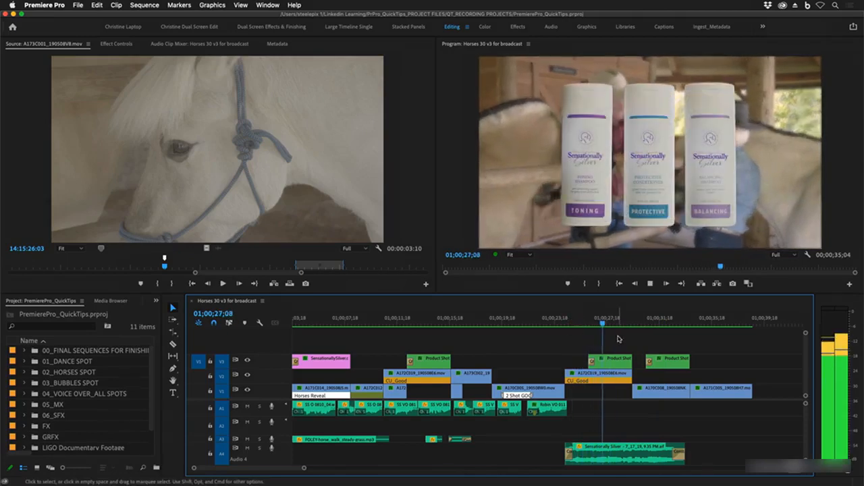
key("space")
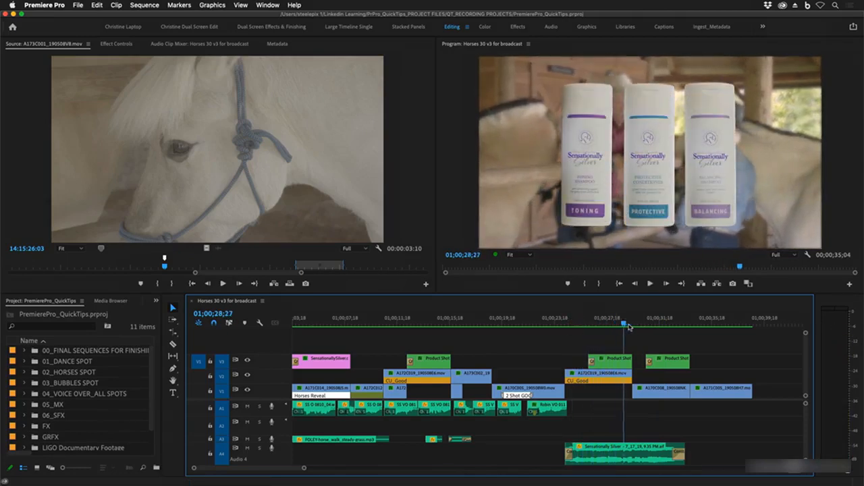
left_click_drag(629, 326, 743, 333)
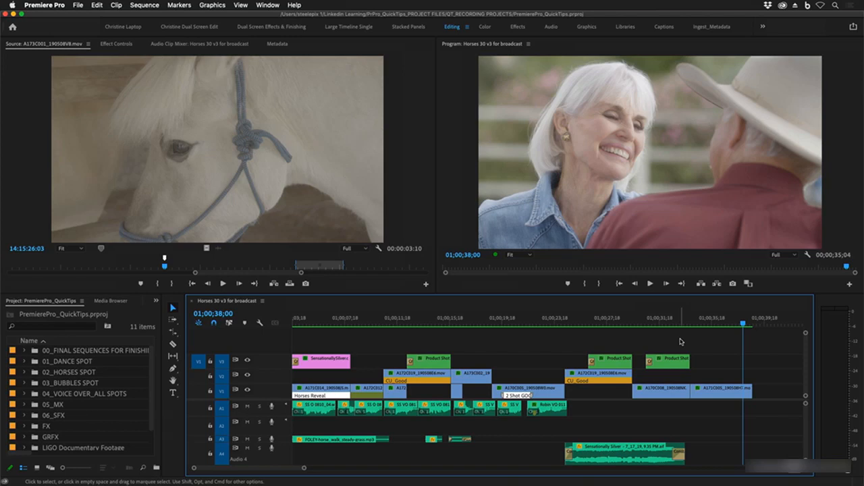
- Ripple delete the V1 grazing-horses clip together with the product shot above it on V3, and save the project
left_click_drag(680, 342, 640, 409)
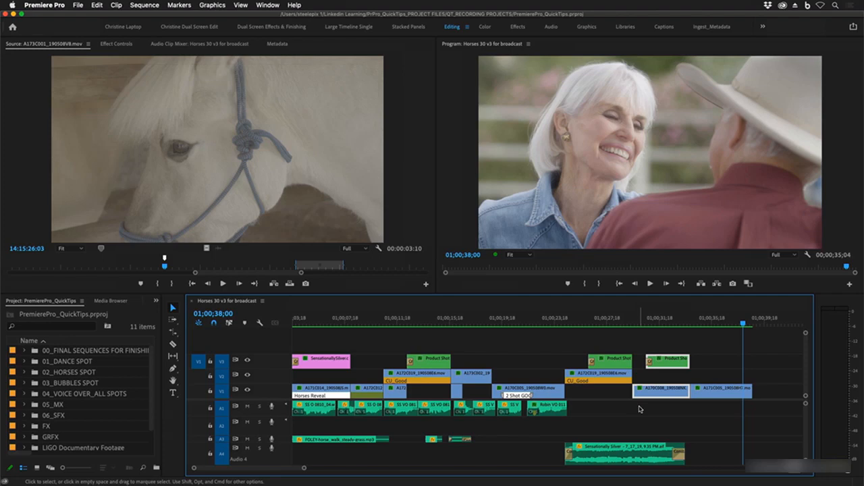
right_click(661, 397)
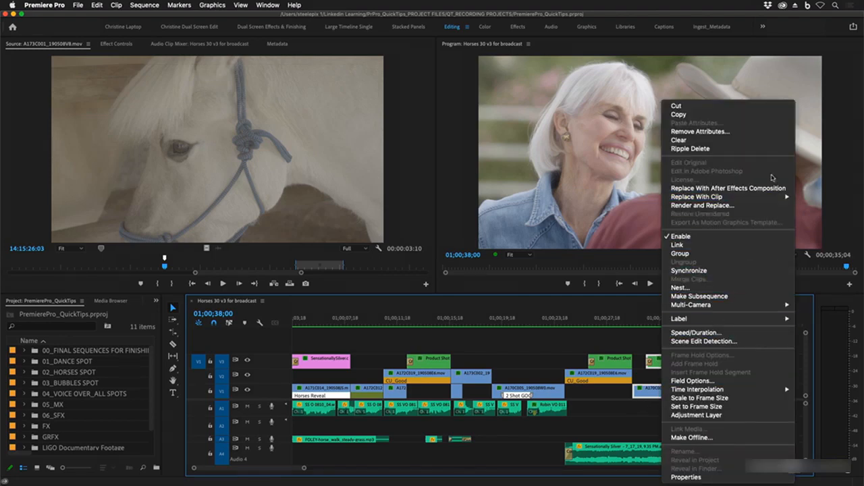
left_click(761, 151)
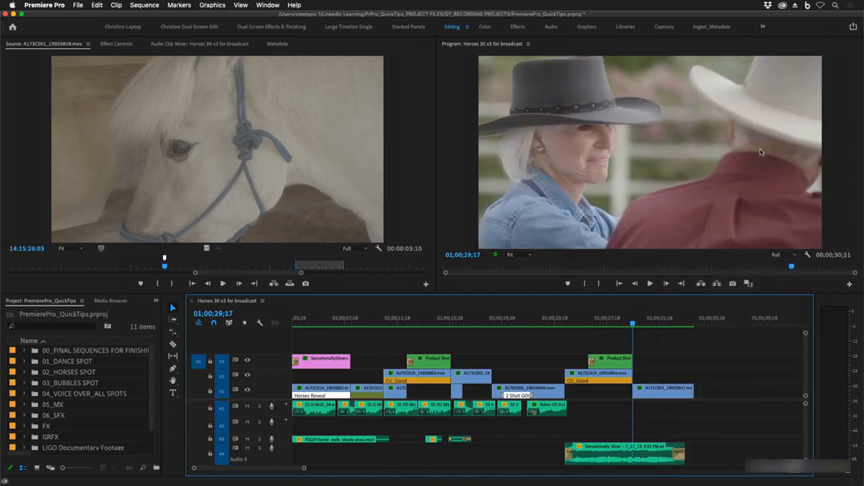
key("super+s")
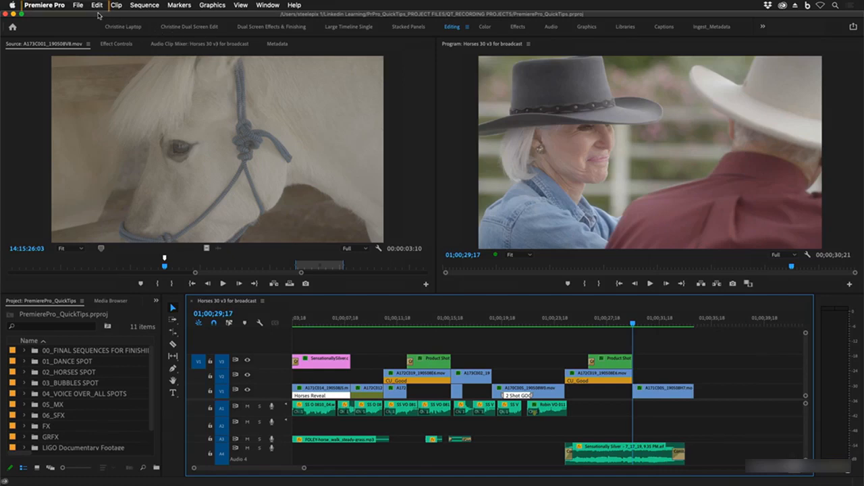
- Search the keyboard shortcuts for Ripple and add Ctrl+D as a shortcut for the Ripple Delete command
left_click(56, 6)
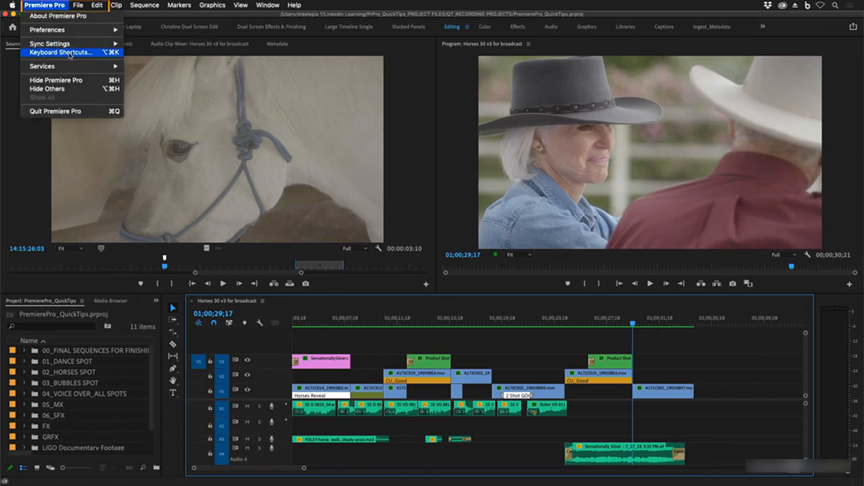
left_click(100, 53)
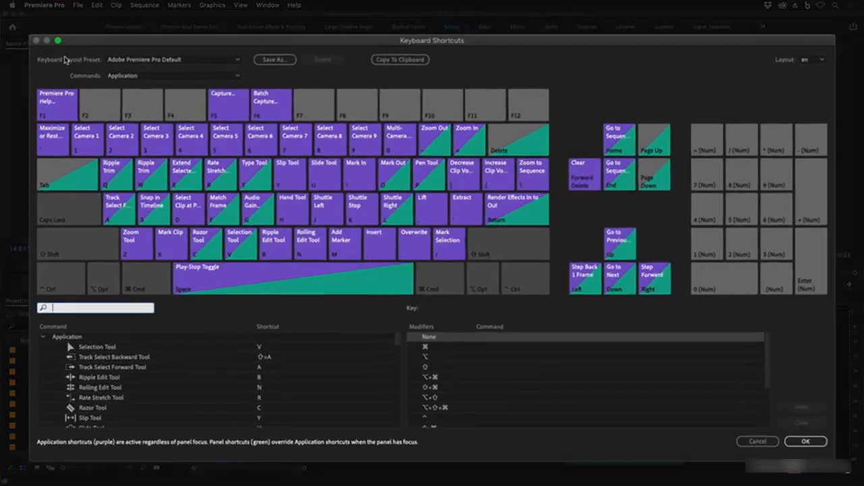
type("Ri")
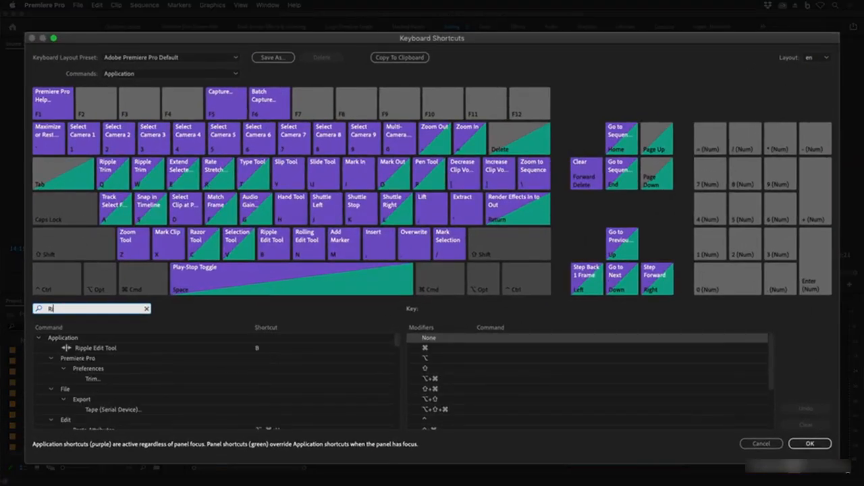
type("pple")
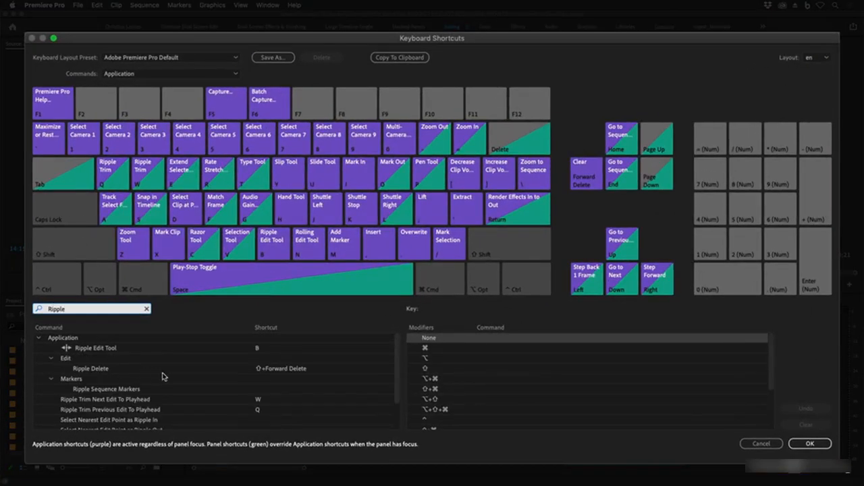
left_click(316, 370)
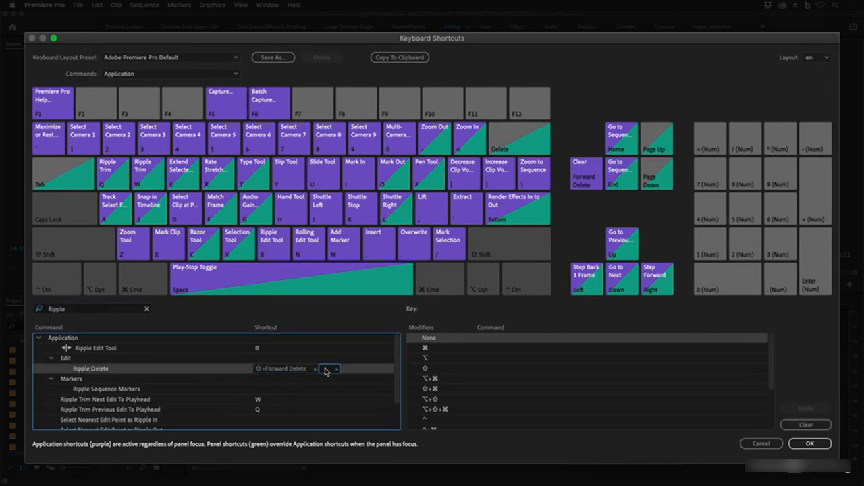
key("ctrl")
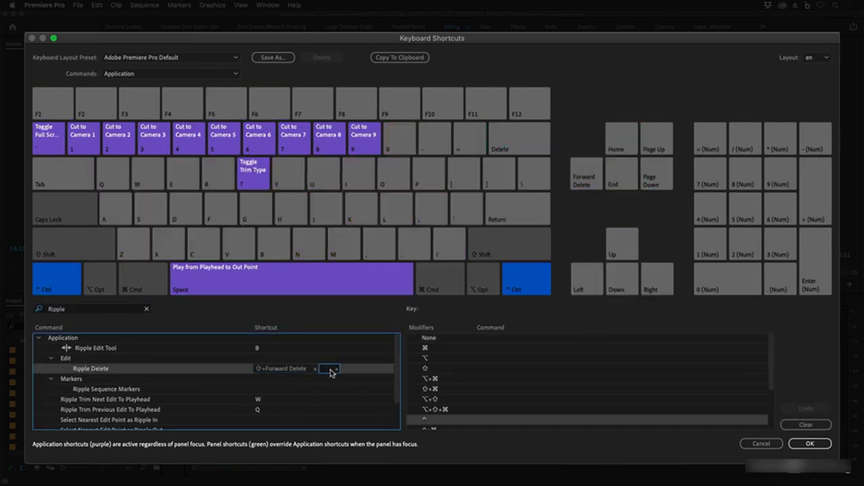
key("ctrl+d")
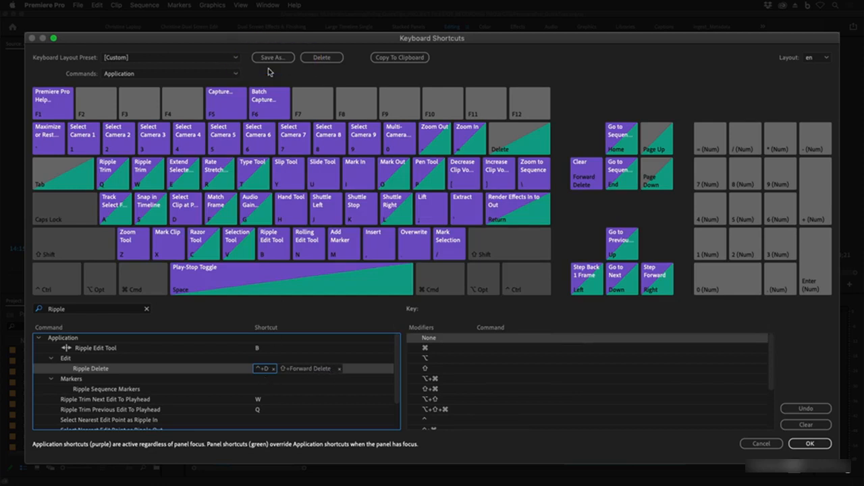
left_click(809, 443)
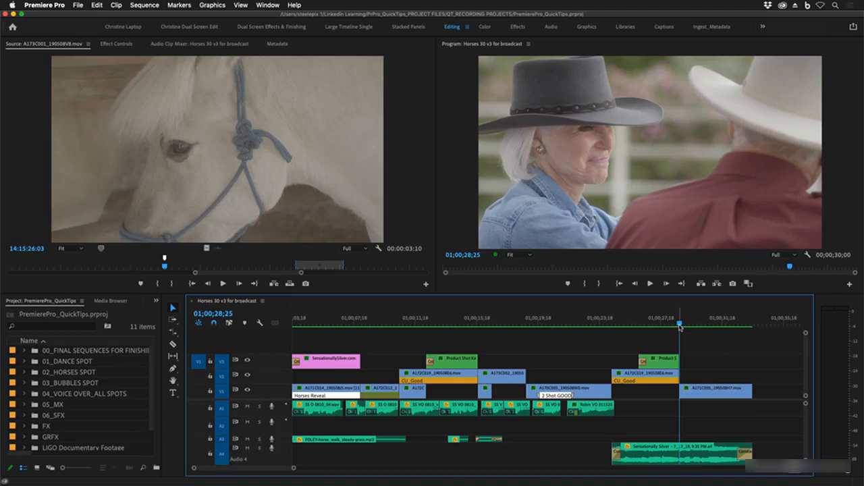
- Play the end of the sequence from 01;00;24;13 to 01;00;33;00 to review the tightened edit
left_click(613, 324)
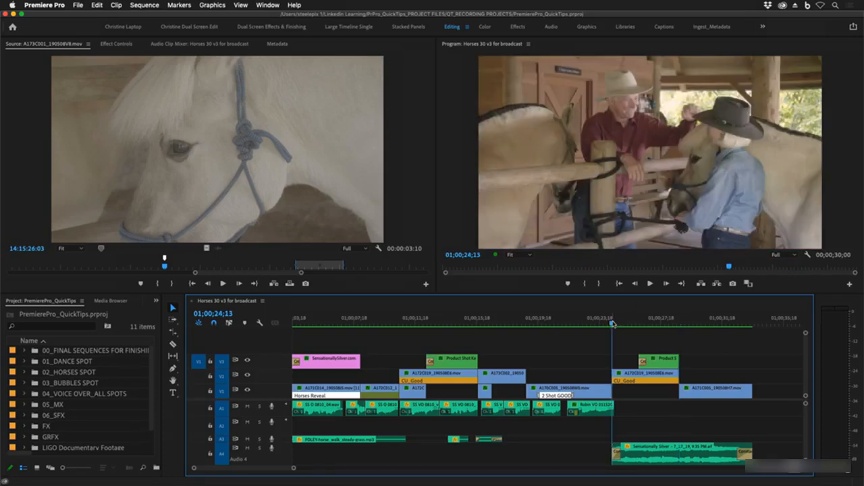
key("space")
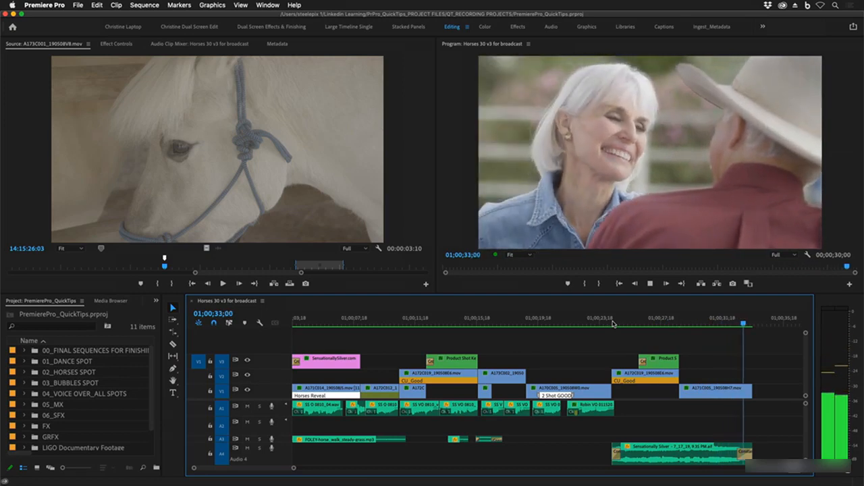
key("space")
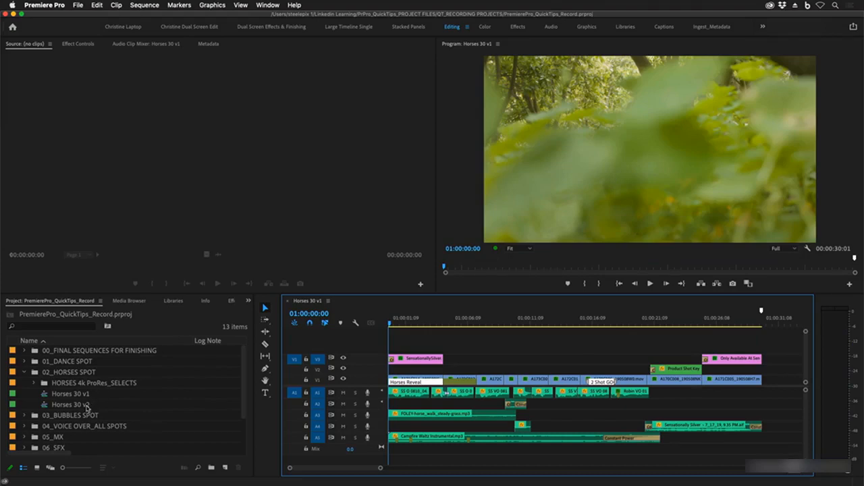
- Open the Horses 30 v2 sequence and switch between the Horses 30 v1 and v2 timelines to compare them
left_click(48, 405)
double_click(48, 406)
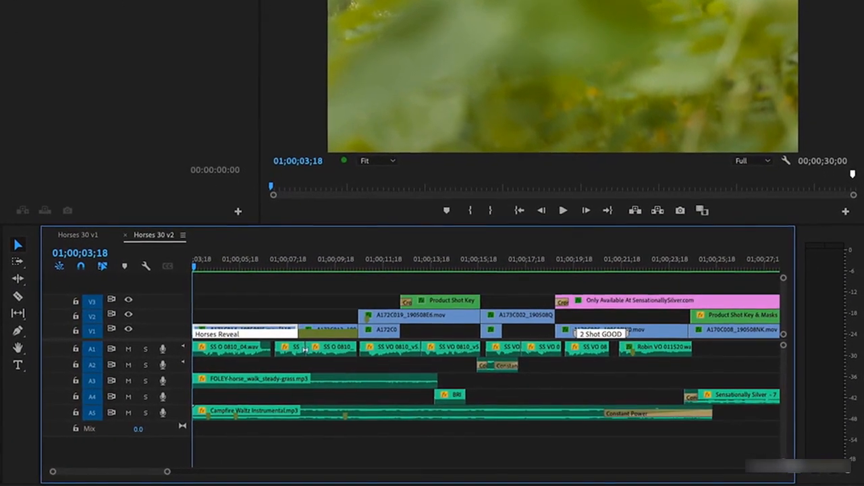
left_click(85, 235)
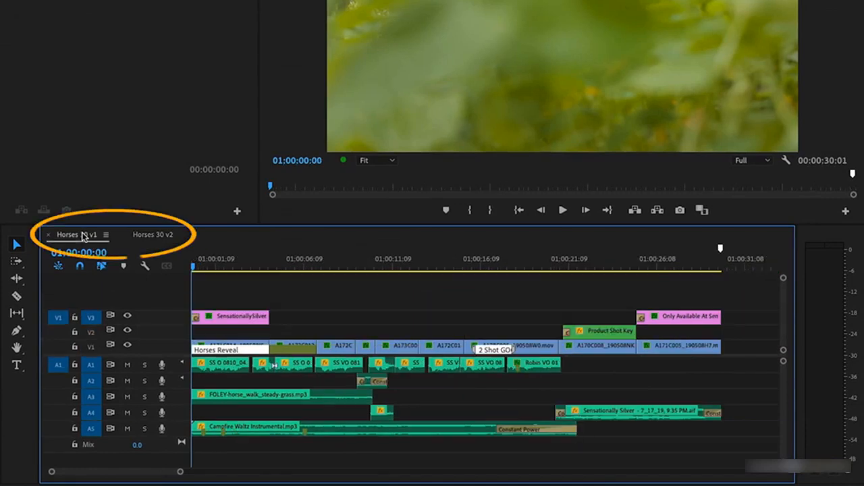
left_click(154, 235)
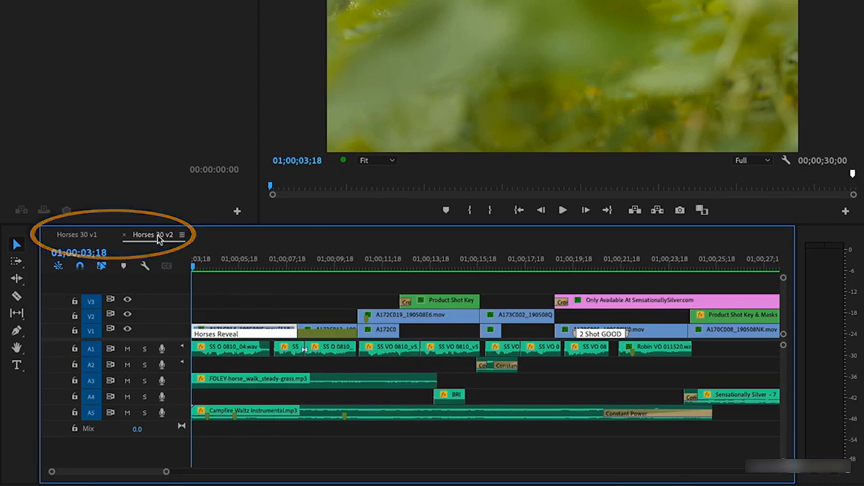
- Dock the Horses 30 v2 timeline as a separate panel beneath Horses 30 v1
left_click_drag(153, 240, 204, 268)
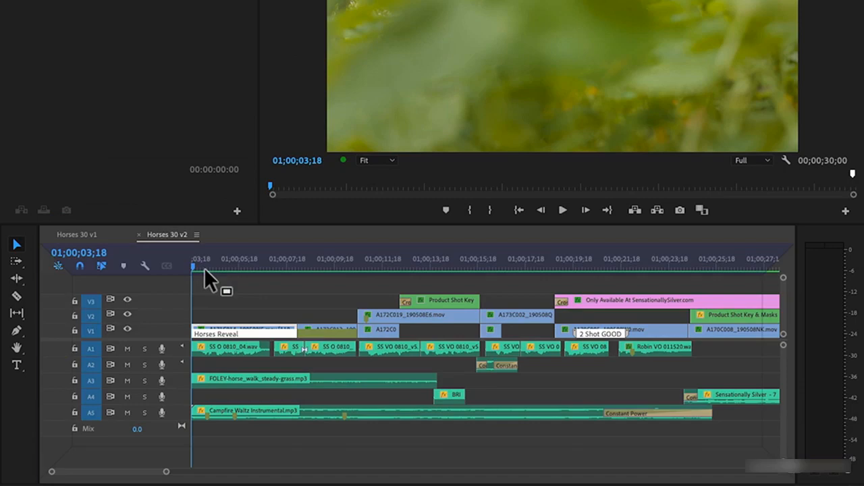
left_click_drag(204, 268, 228, 288)
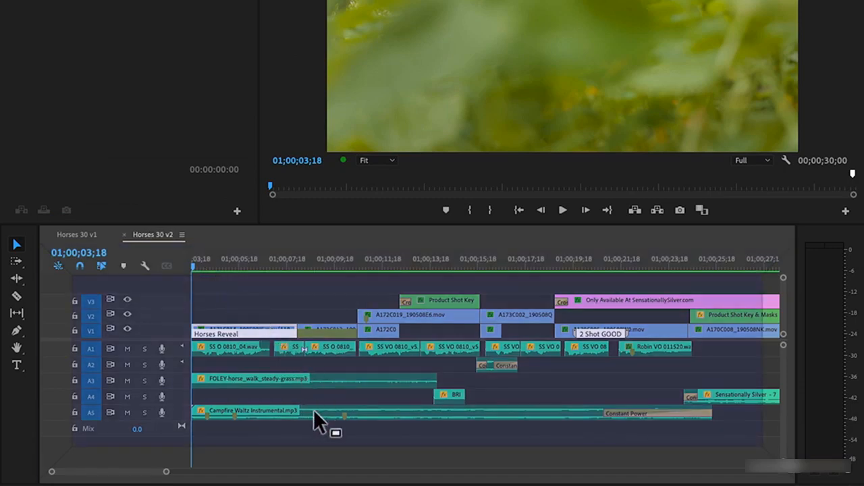
left_click_drag(313, 409, 405, 459)
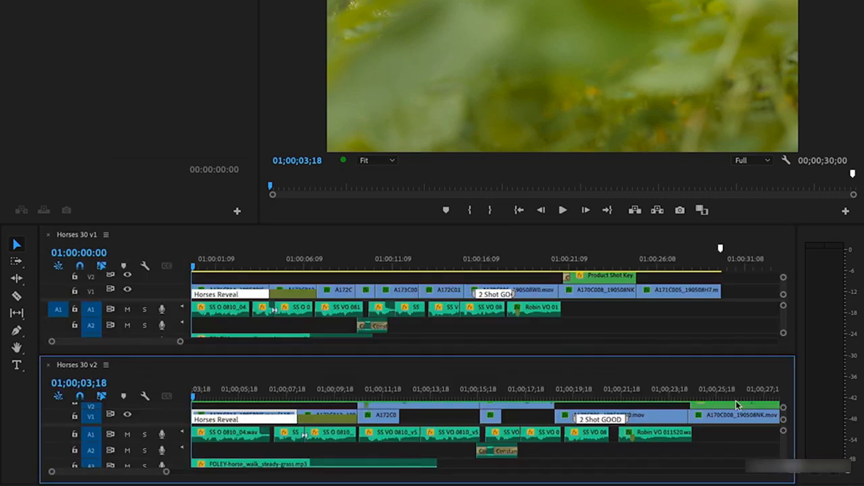
- Enlarge the timeline area and adjust the video and audio track split so more Horses 30 v1 tracks fit
mouse_move(784, 420)
left_mouse_down()
mouse_move(784, 395)
mouse_move(784, 419)
left_mouse_up()
left_click_drag(631, 350, 637, 290)
left_click(754, 270)
left_click_drag(753, 289, 752, 344)
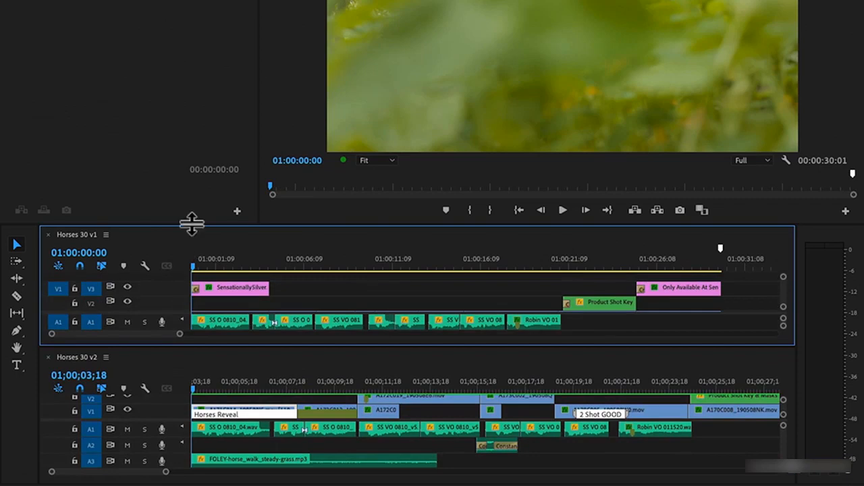
left_click_drag(193, 224, 196, 160)
left_click_drag(170, 295, 170, 263)
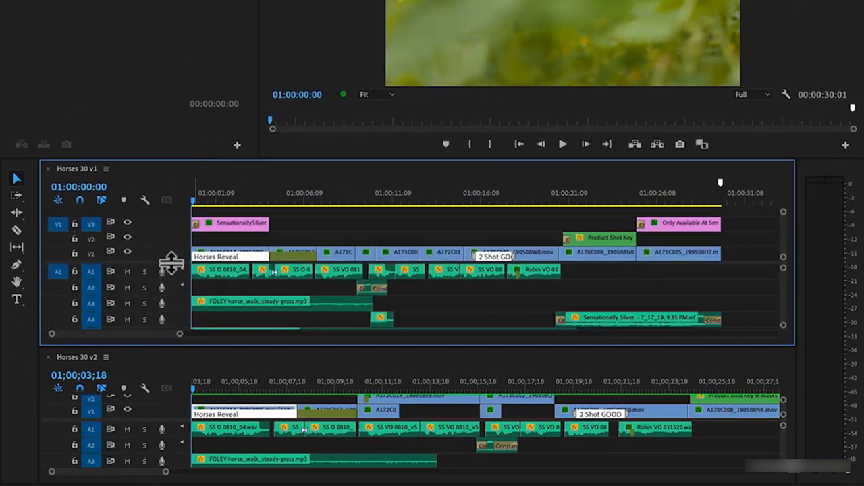
- Regroup the Horses 30 v2 timeline as a tab in the same panel group as Horses 30 v1
left_click_drag(83, 359, 360, 255)
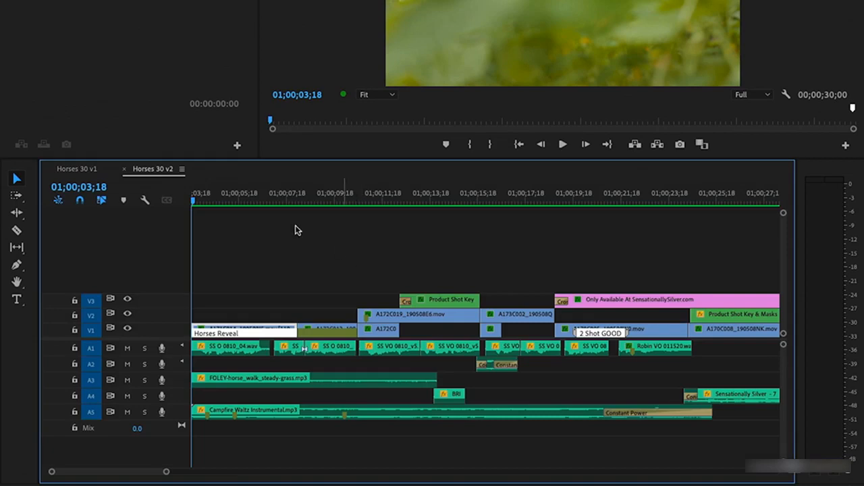
left_click_drag(87, 170, 265, 196)
left_click_drag(84, 334, 241, 249)
- Turn on Stacked Panel Group for the timeline panels and expand the Horses 30 v1 sequence
left_click(182, 172)
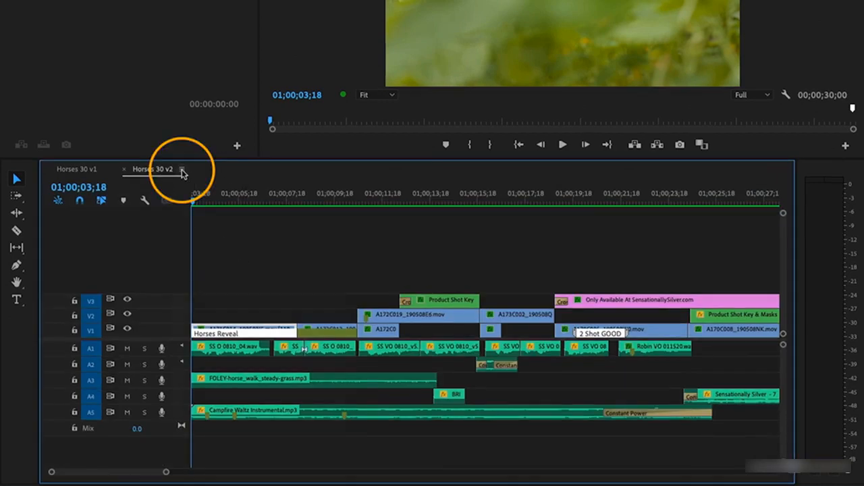
left_click(182, 172)
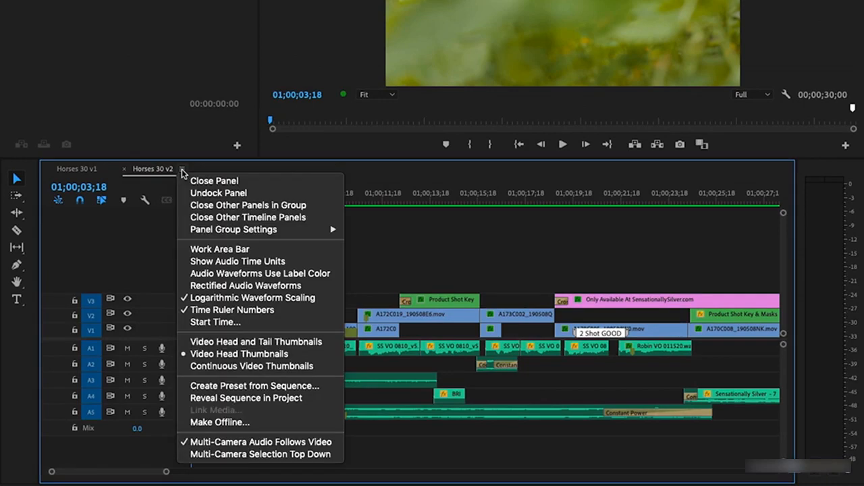
mouse_move(302, 232)
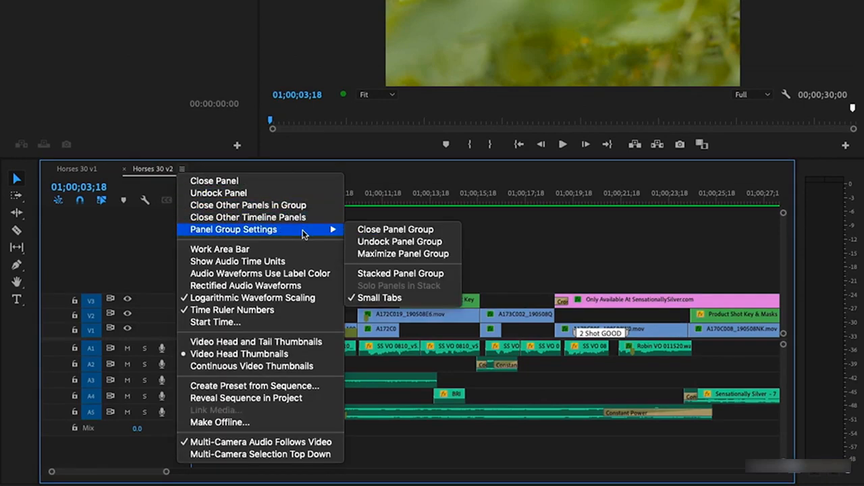
left_click(450, 278)
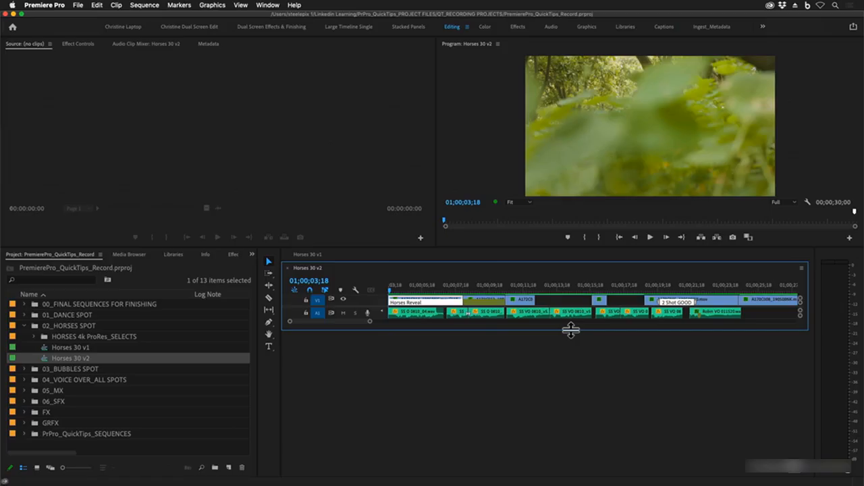
left_click(320, 256)
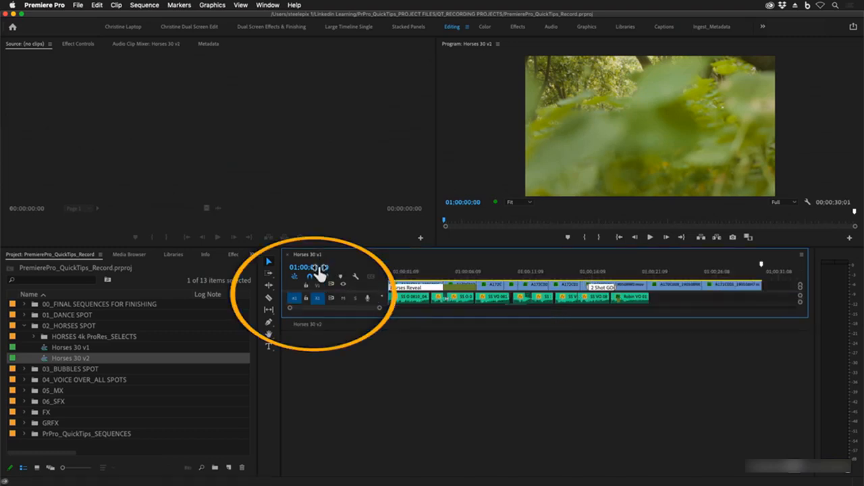
- Turn off Solo Panels in Stack for the timeline panel group and expand both the Horses 30 v2 and Horses 30 v1 timelines
left_click(317, 326)
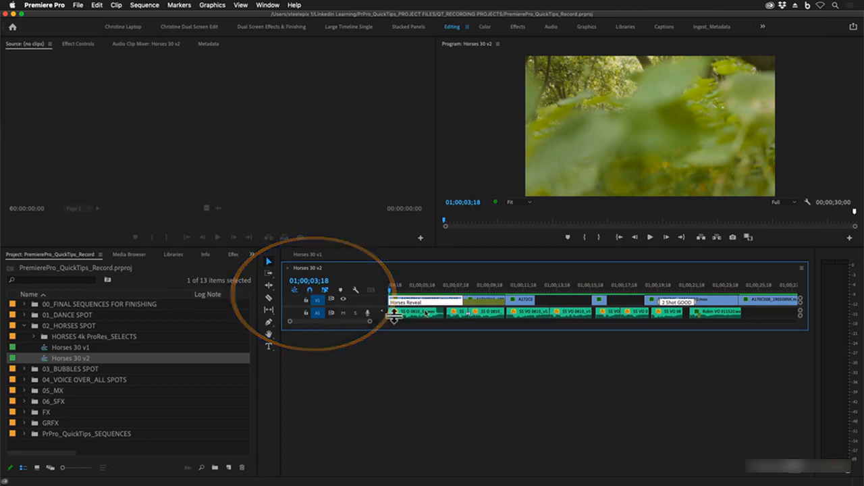
left_click(801, 269)
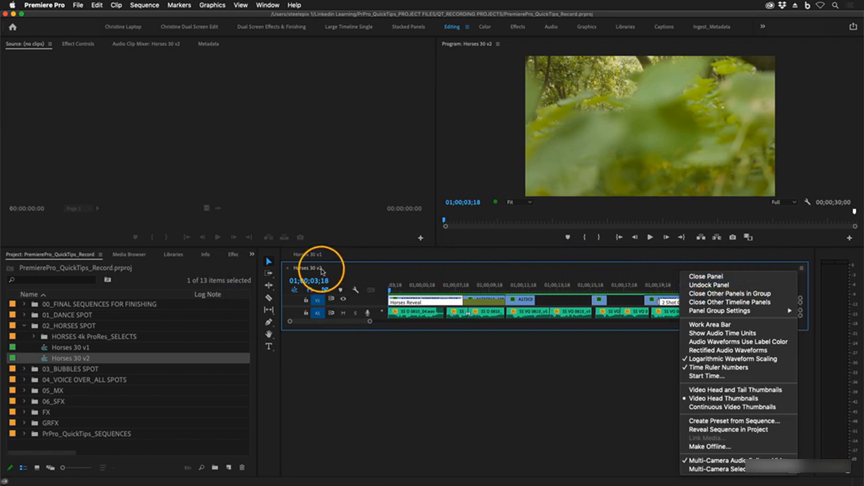
right_click(322, 271)
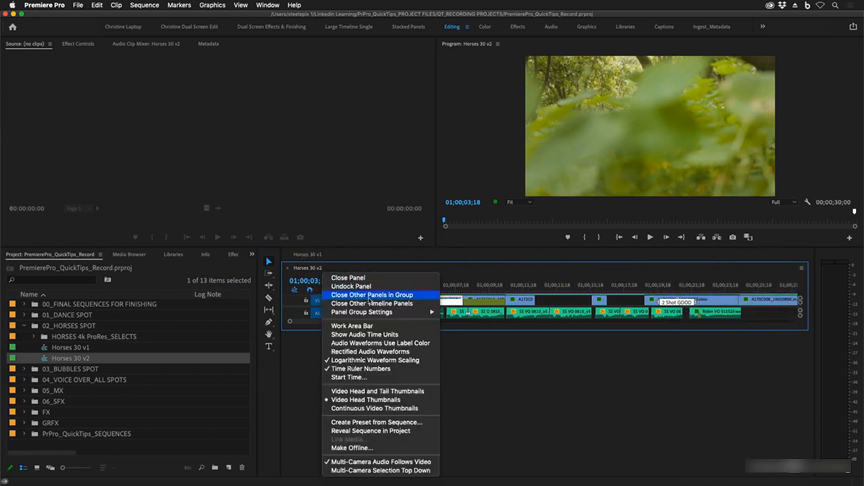
mouse_move(395, 314)
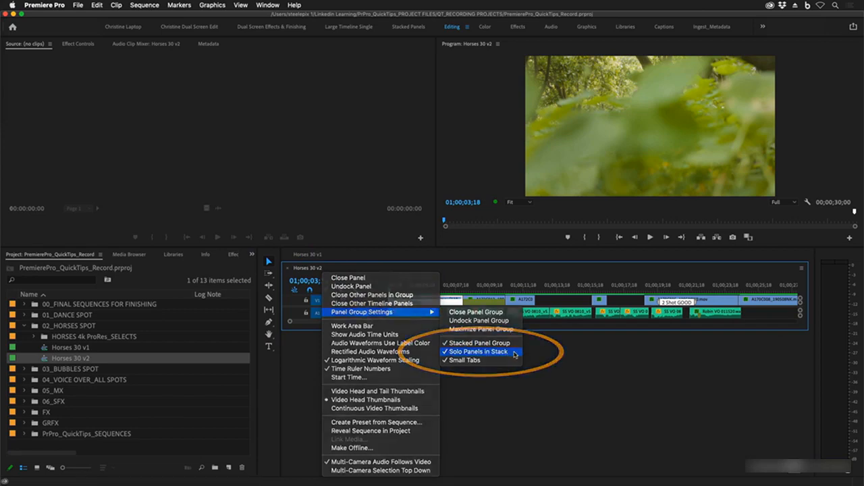
left_click(515, 352)
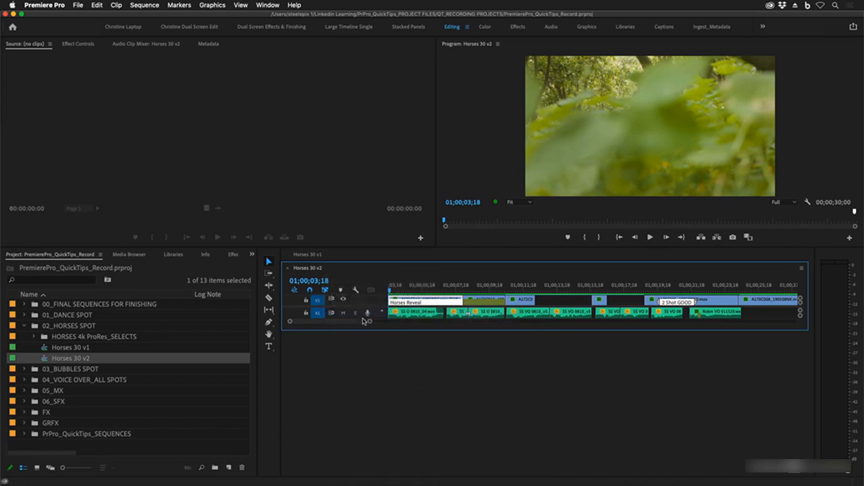
left_click(322, 257)
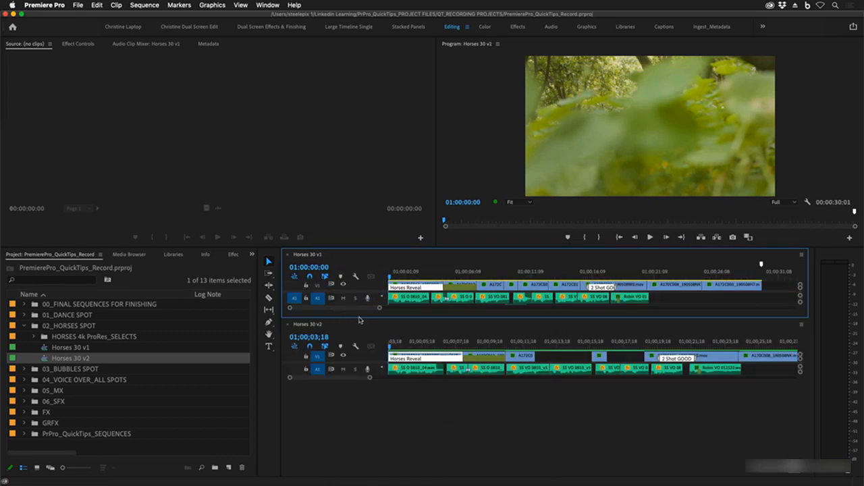
- Enlarge the Horses 30 v1 timeline and bring its opening SensationallySilver.com clip to the start of V3 in Horses 30 v2
left_click_drag(351, 317, 382, 472)
left_click(413, 288)
left_click_drag(415, 289, 408, 418)
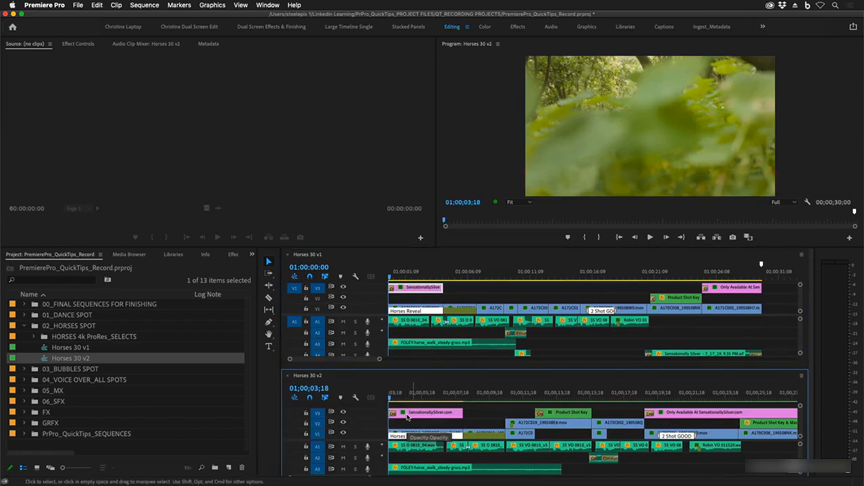
- Collapse the Horses 30 v1 timeline in the stack and expand it again
left_click(311, 257)
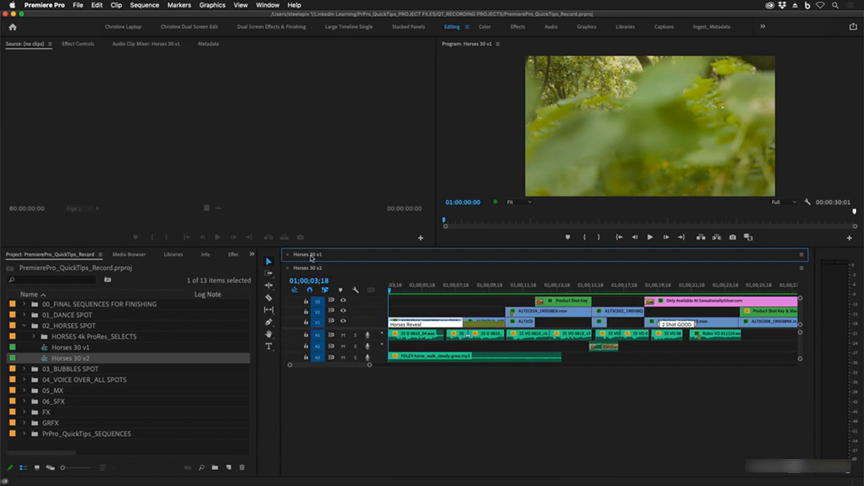
left_click(311, 257)
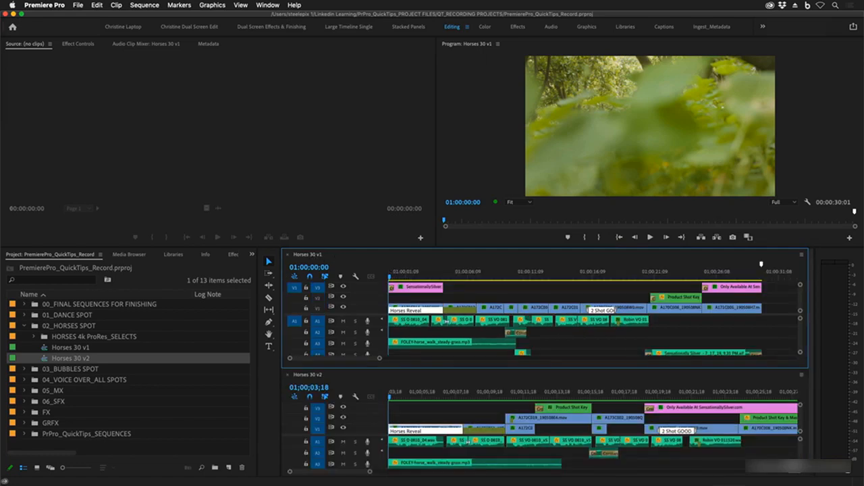
- Duplicate the Horses 30 v2 sequence, rename the copy Horses 30 v3, and open it in the timeline stack
right_click(42, 358)
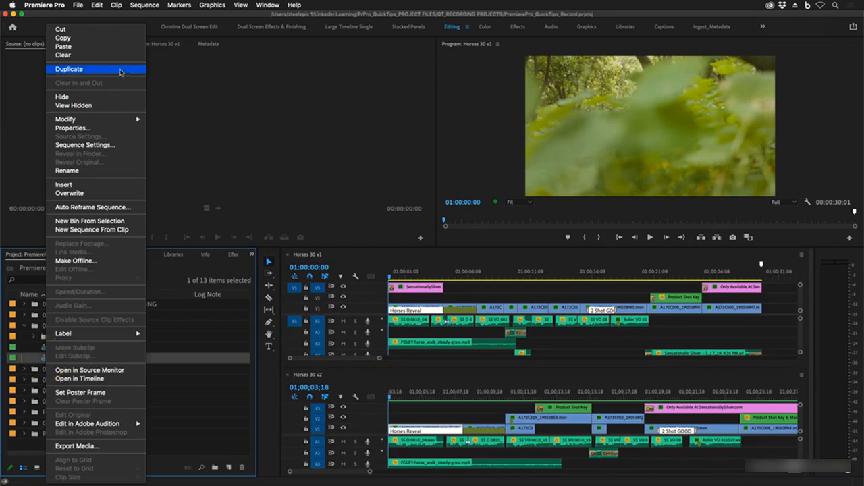
left_click(121, 71)
left_click(113, 368)
left_click(124, 369)
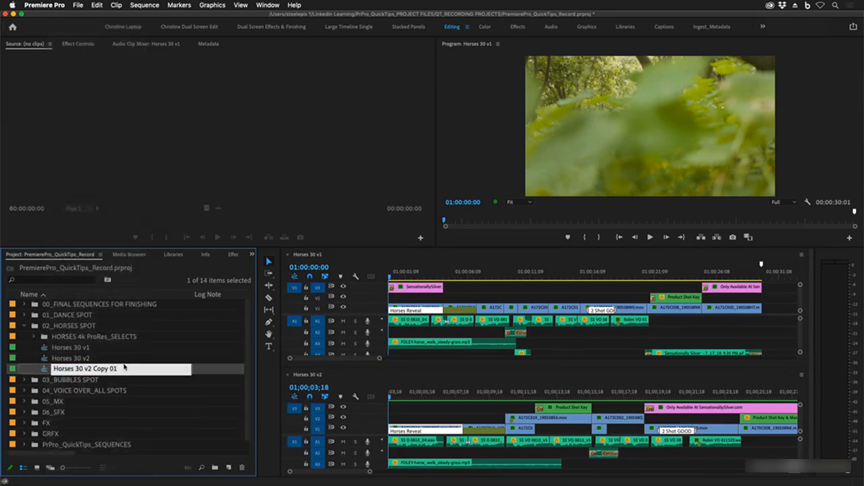
key("BackSpace")
key("BackSpace")
key("BackSpace")
key("BackSpace")
key("BackSpace")
key("BackSpace")
key("BackSpace")
key("BackSpace")
key("BackSpace")
type("3")
key("Return")
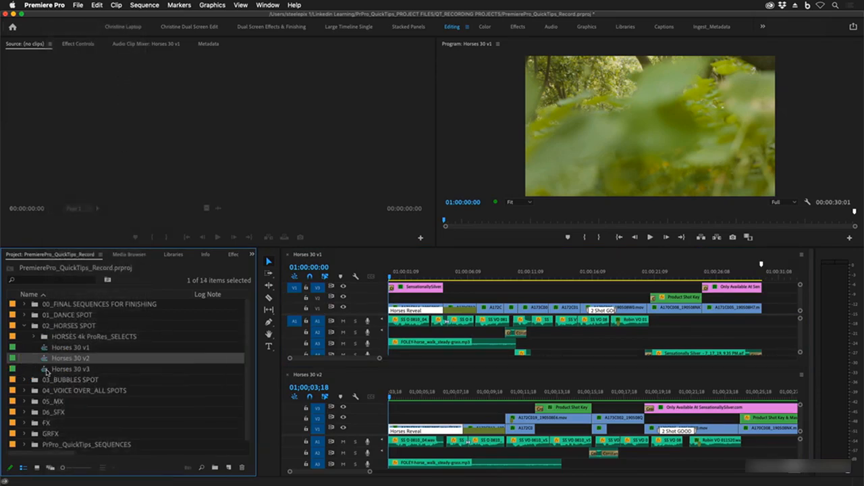
left_click(45, 372)
double_click(46, 372)
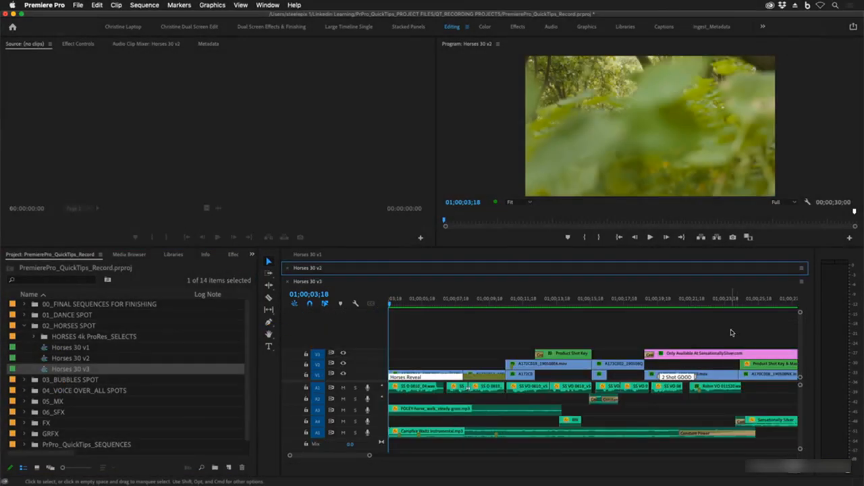
- Expand Horses 30 v1 with the stacked timelines maximized to full frame, and restore the panel layout
left_click(731, 332)
key("grave")
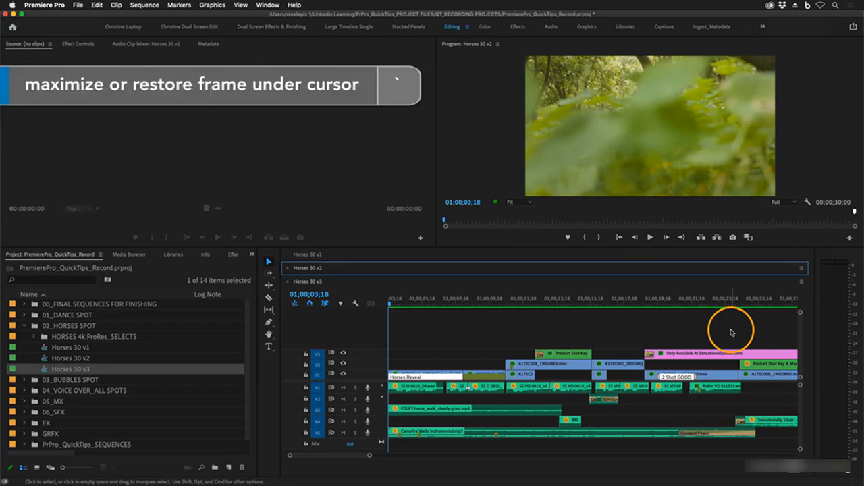
key("grave")
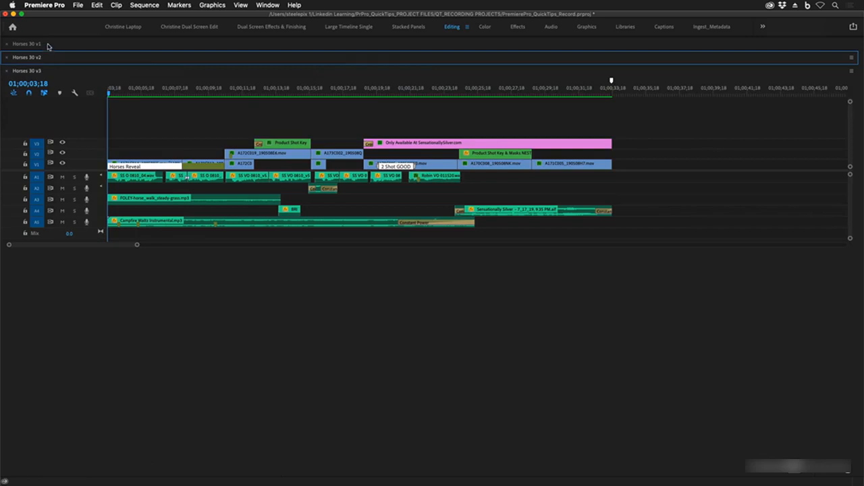
key("grave")
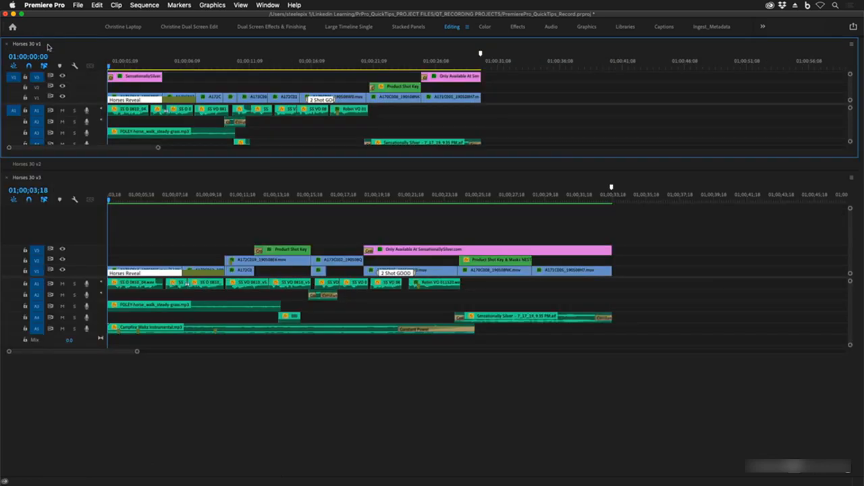
key("grave")
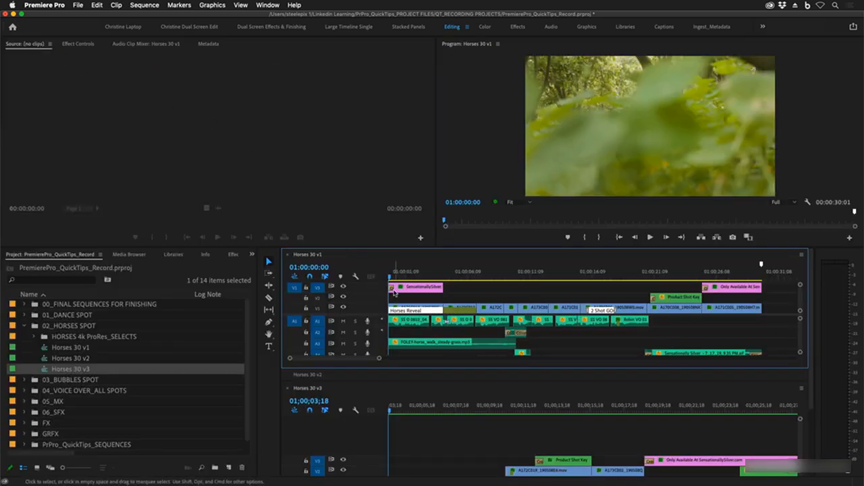
- Turn off Stacked Panel Group for the timeline panels so the three Horses sequences return to regular tabs
left_click(325, 256)
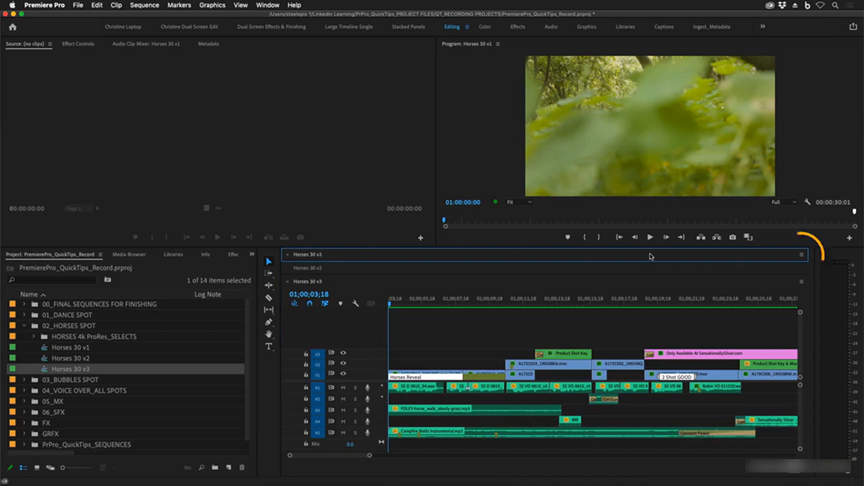
left_click(801, 256)
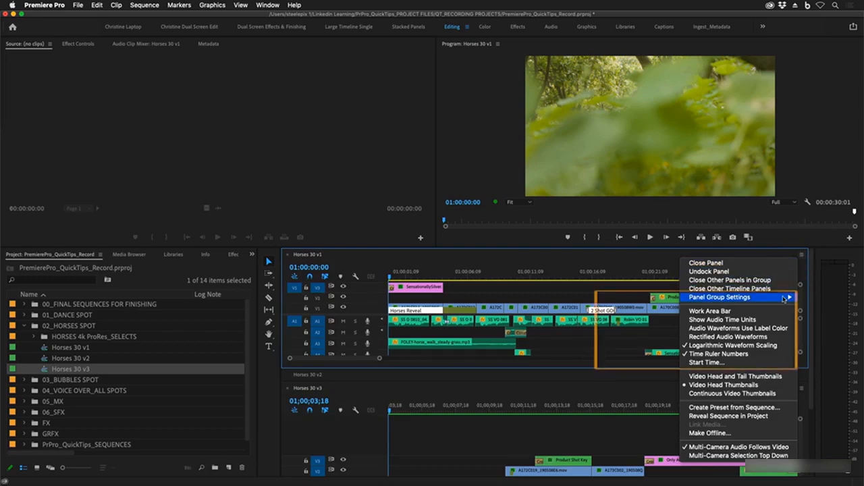
mouse_move(717, 297)
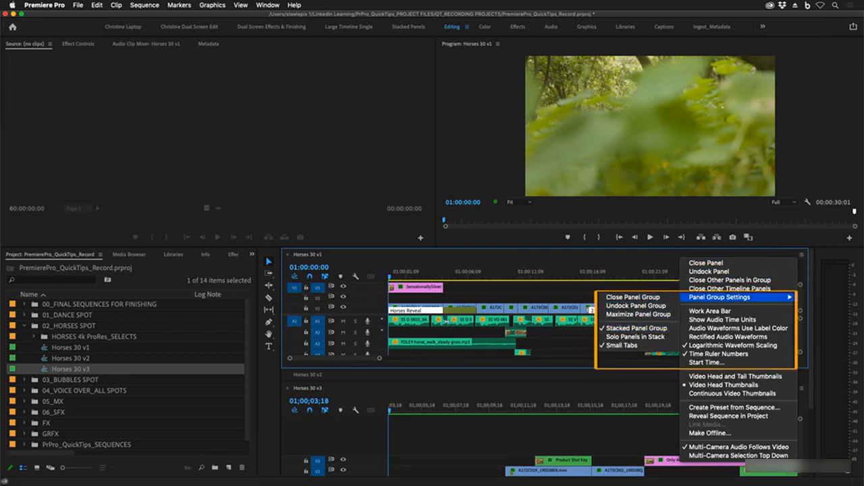
left_click(637, 329)
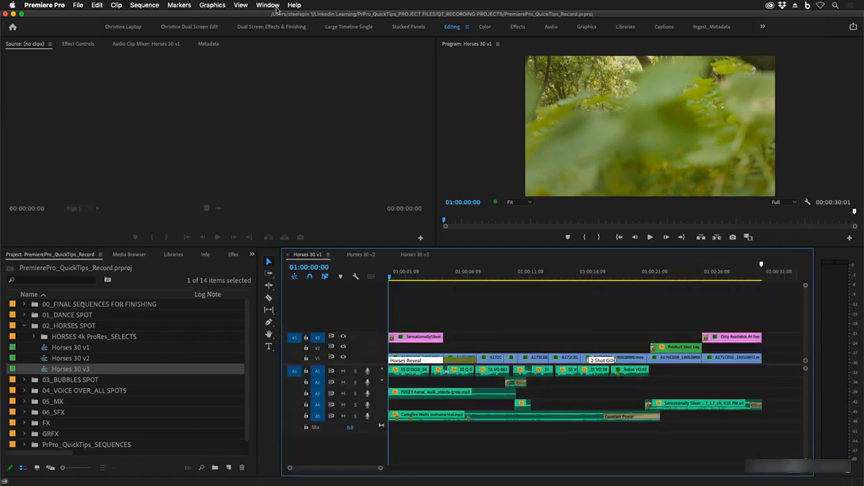
left_click(274, 7)
mouse_move(321, 17)
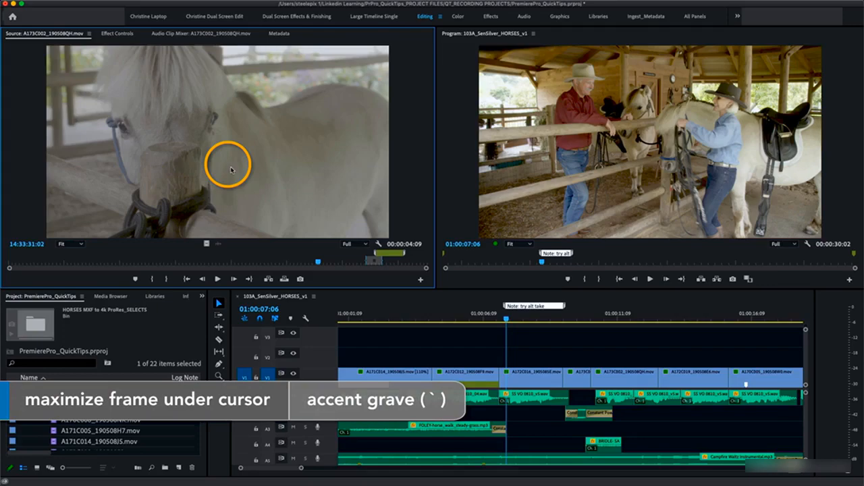
- Maximize the Source monitor showing A173C002_190508QH.mov and restore the panel layout
key("grave")
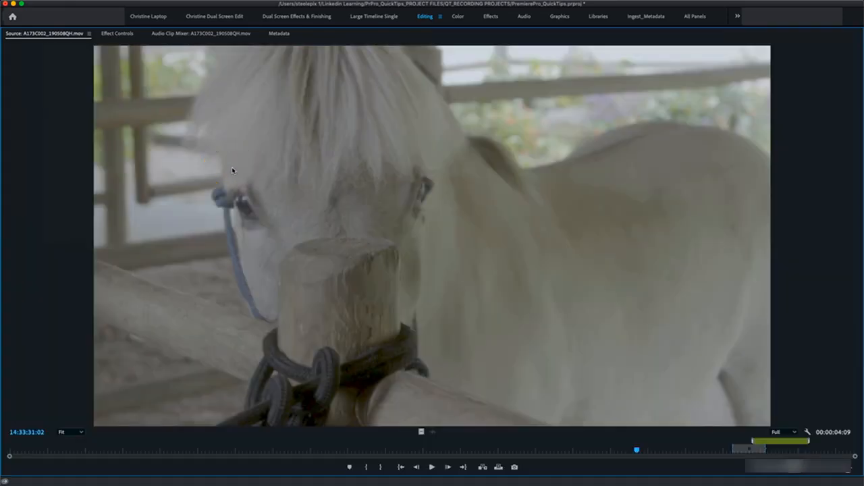
key("grave")
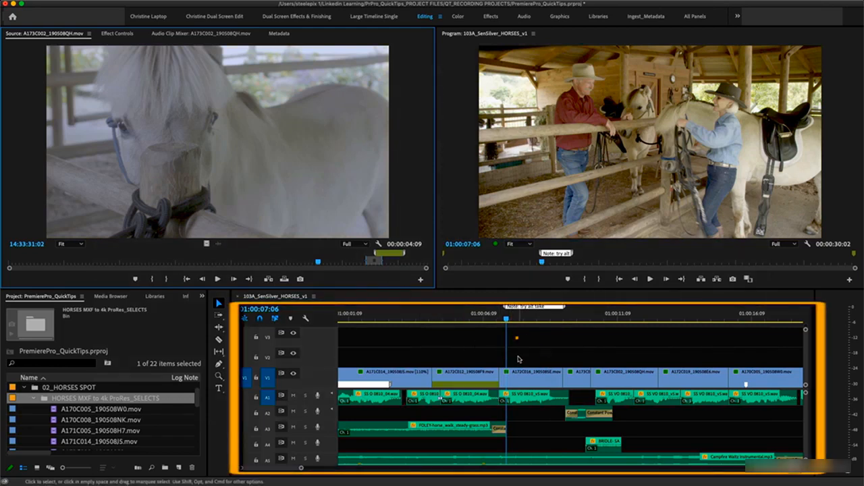
- Maximize the 103A_SenSilver_HORSES_v1 timeline and shift the A1 voice-over clip under the playhead so it starts at 01:00:07:06
left_click(518, 357)
key("grave")
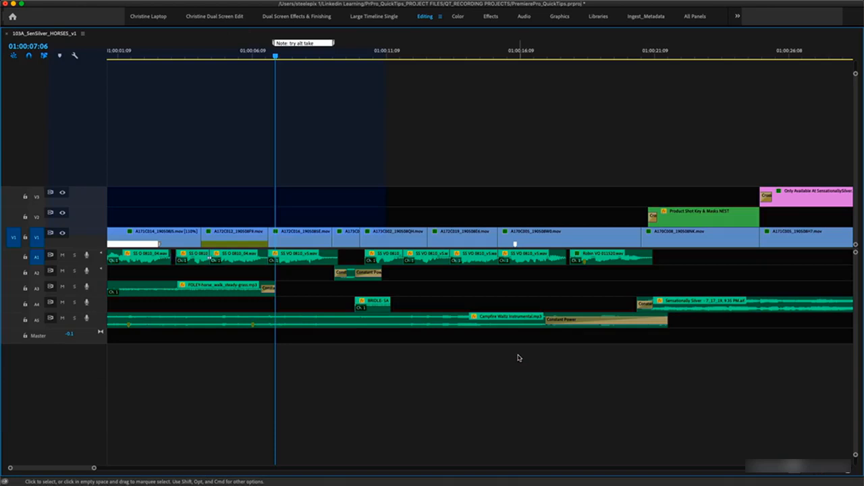
left_click(303, 261)
left_click_drag(303, 262, 310, 263)
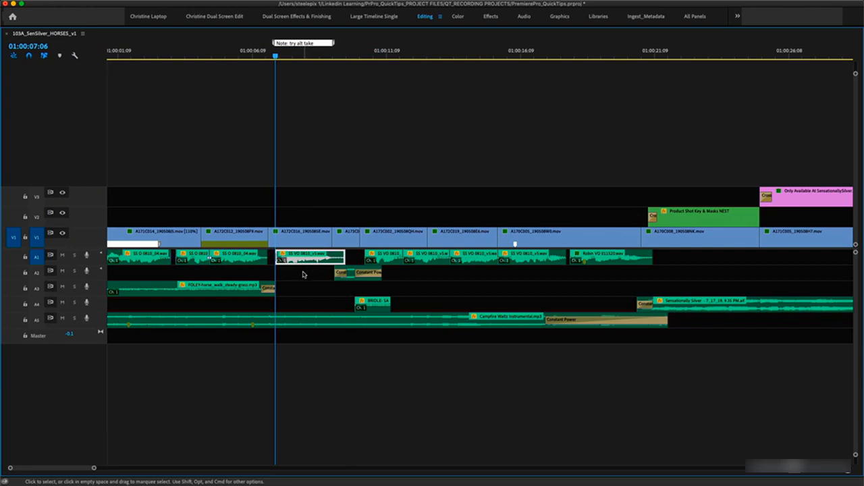
- Play the sequence with the Program monitor maximized, stop playback, and restore the panel layout
key("space")
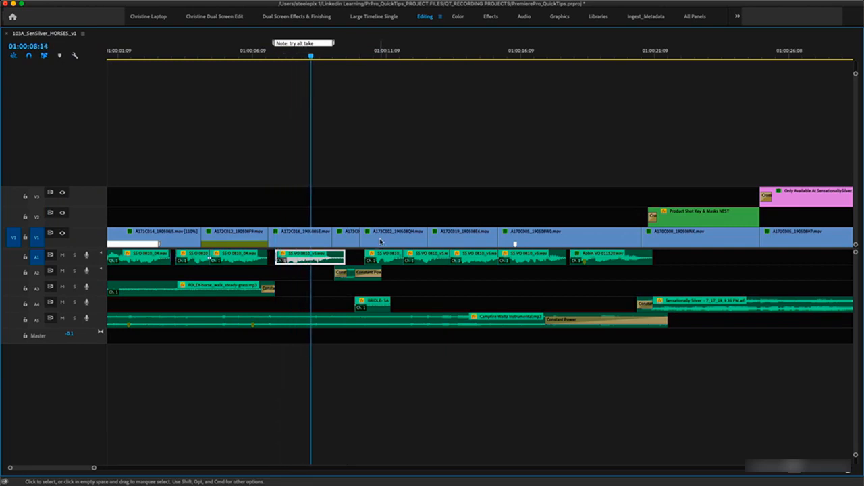
key("grave")
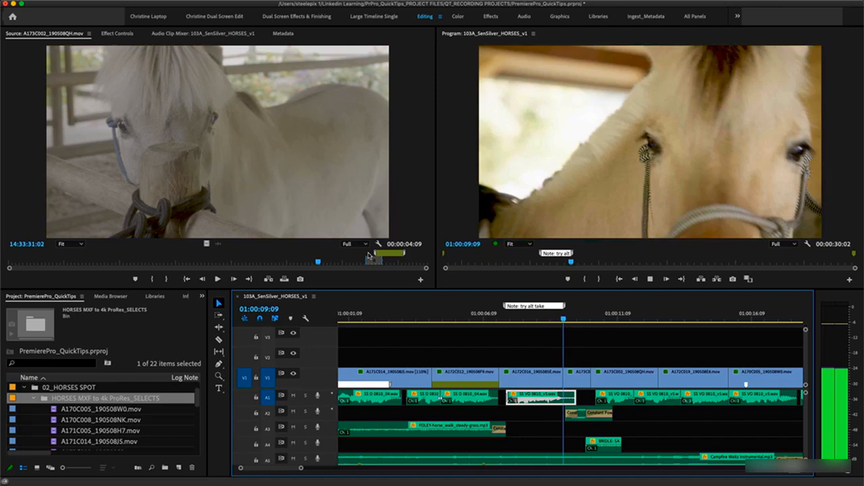
left_click(571, 172)
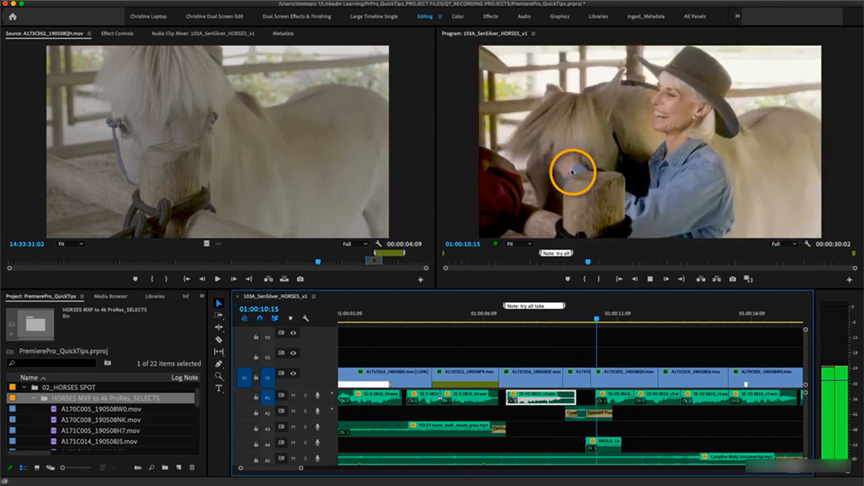
key("grave")
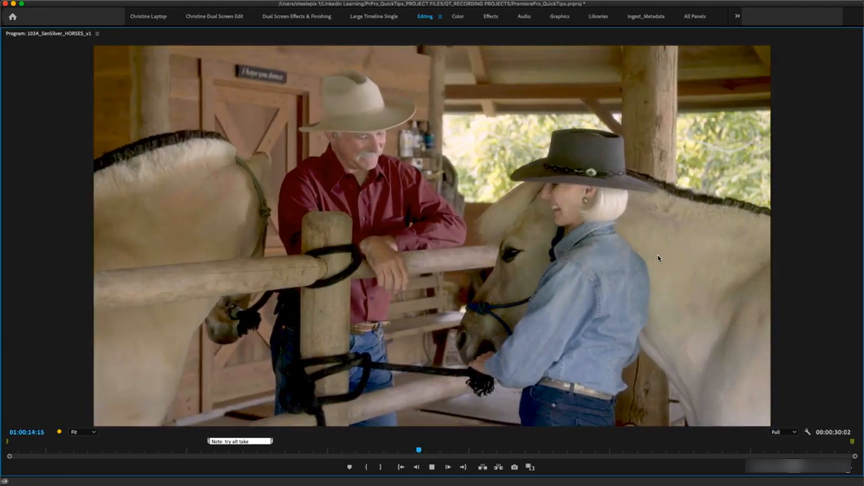
key("space")
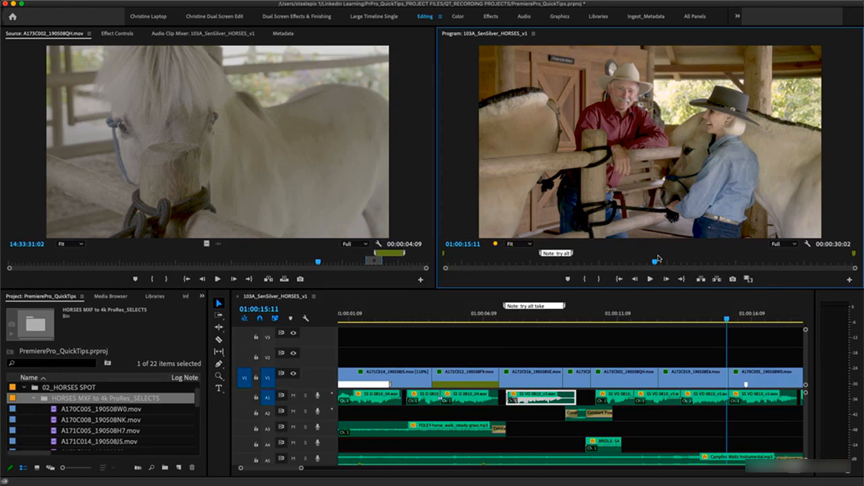
- Maximize the timeline, play from 01:00:04:19, and shift the two A1 voice-over clips around 01:00:11:09 slightly earlier
left_click(519, 383)
key("grave")
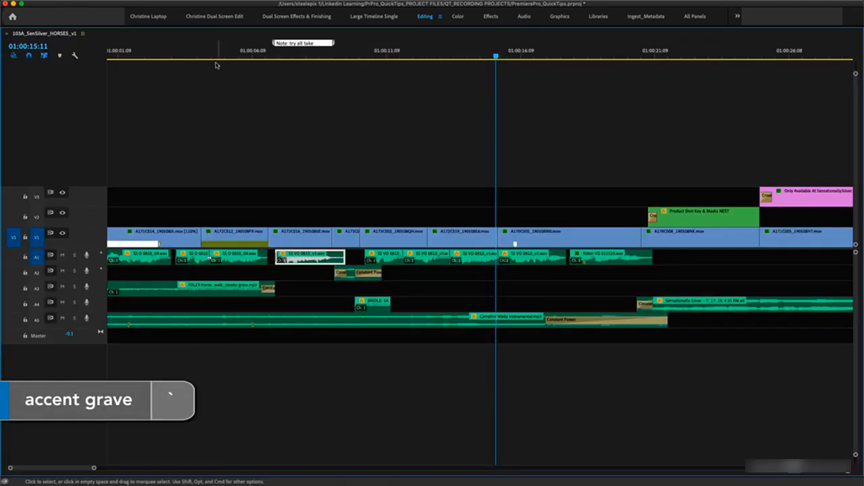
left_click(209, 57)
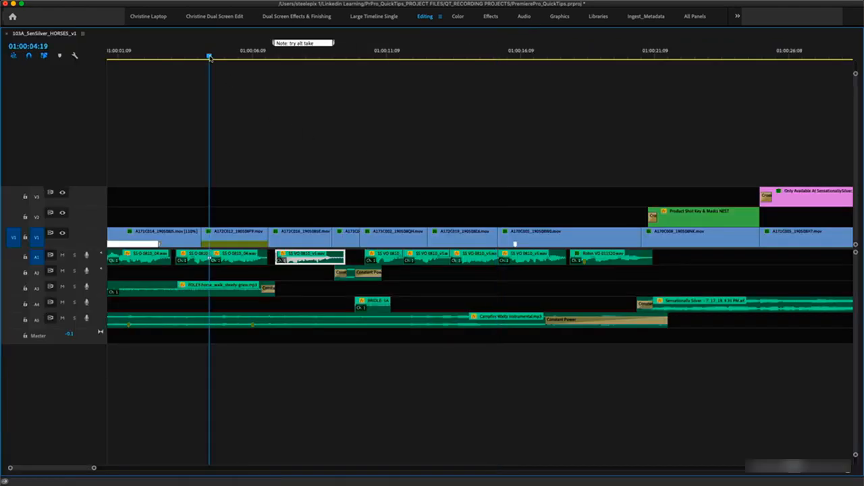
key("space")
left_click_drag(335, 258, 420, 260)
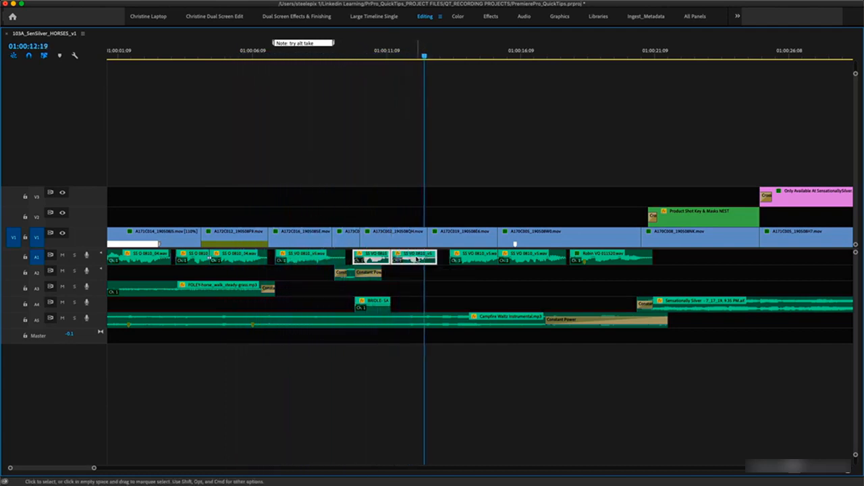
- Switch from the maximized timeline to a maximized Program monitor during playback
key("grave")
key("grave")
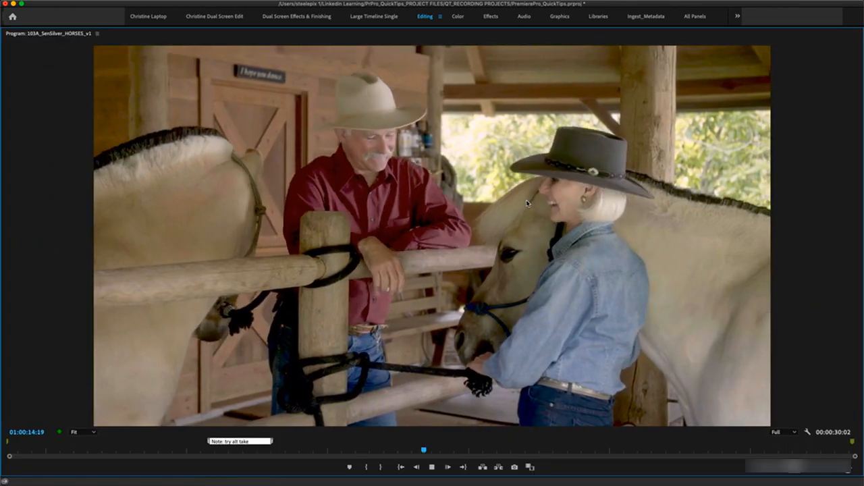
- Stop playback, restore the panel layout, and move the timeline playhead back to 01:00:07:06
key("space")
key("grave")
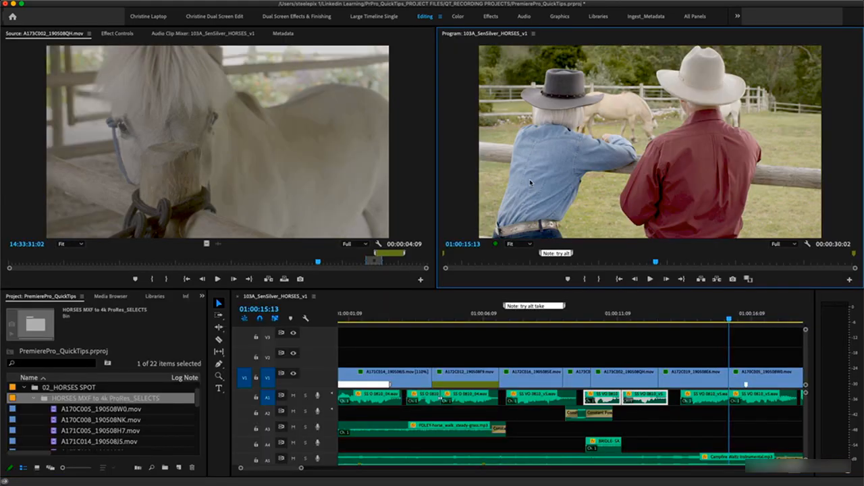
left_click_drag(727, 319, 507, 321)
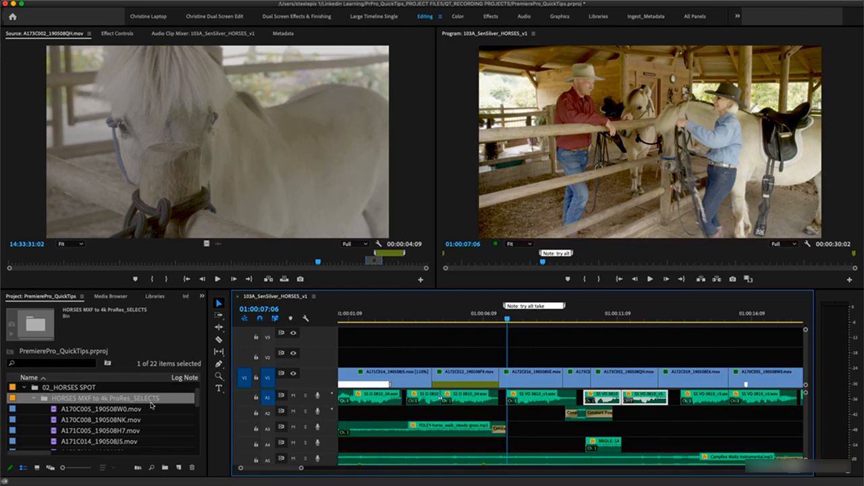
- Load the Alt Bridle Pass clip A172C019_190508E6.mov from the maximized Project panel into the Source monitor and maximize that monitor
key("grave")
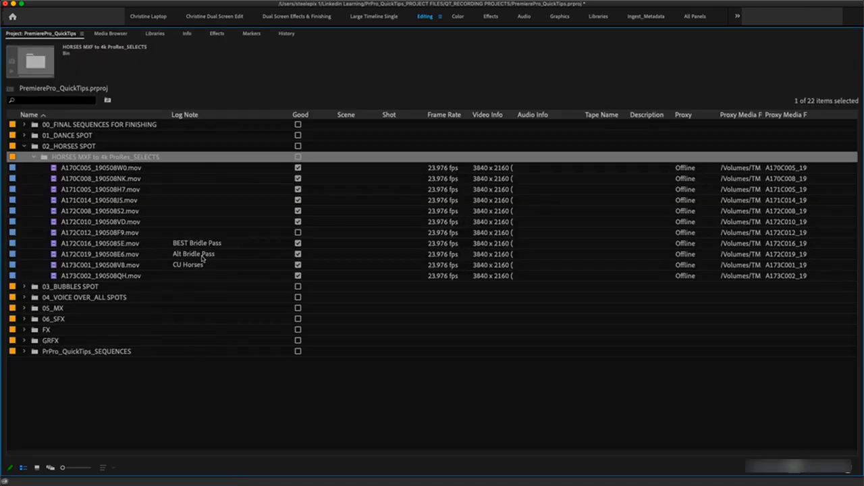
double_click(55, 257)
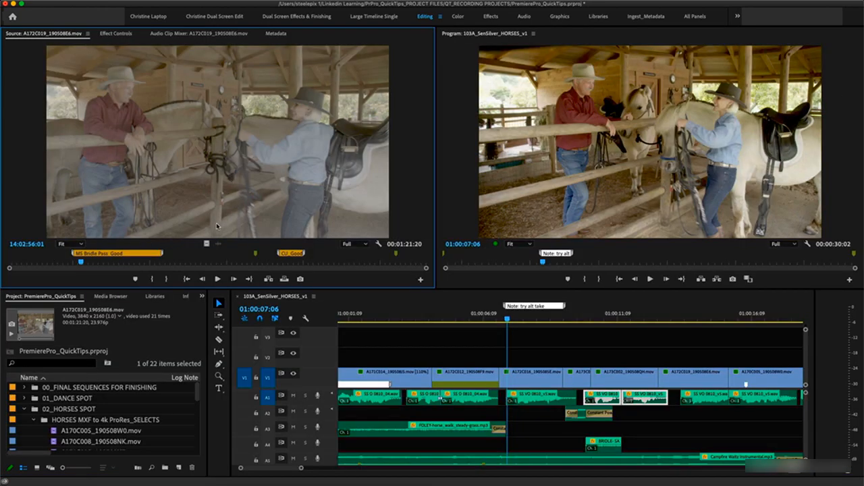
key("grave")
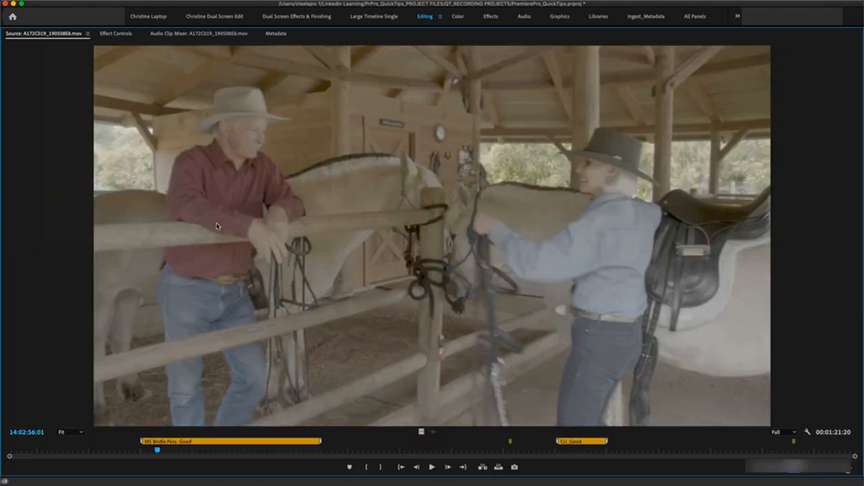
- Review the source clip at its CU_Good and MS Bridle Pass_Good markers, stop playback, and restore the panel layout
left_click(562, 450)
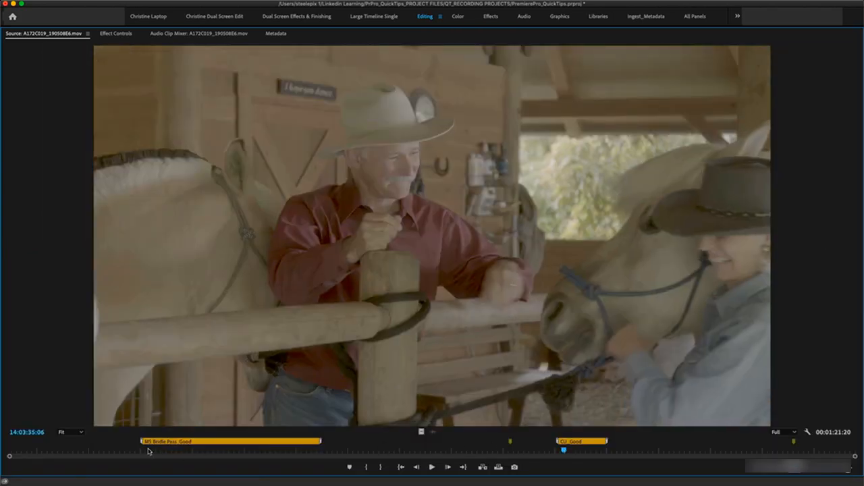
left_click(160, 450)
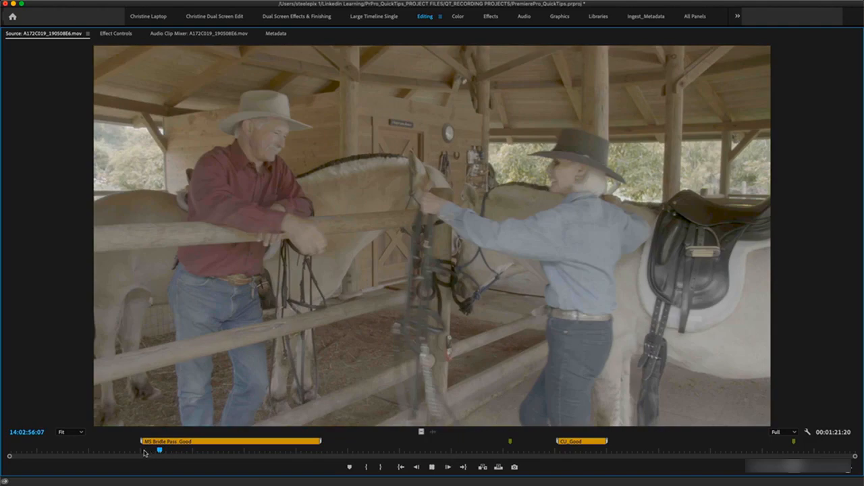
key("space")
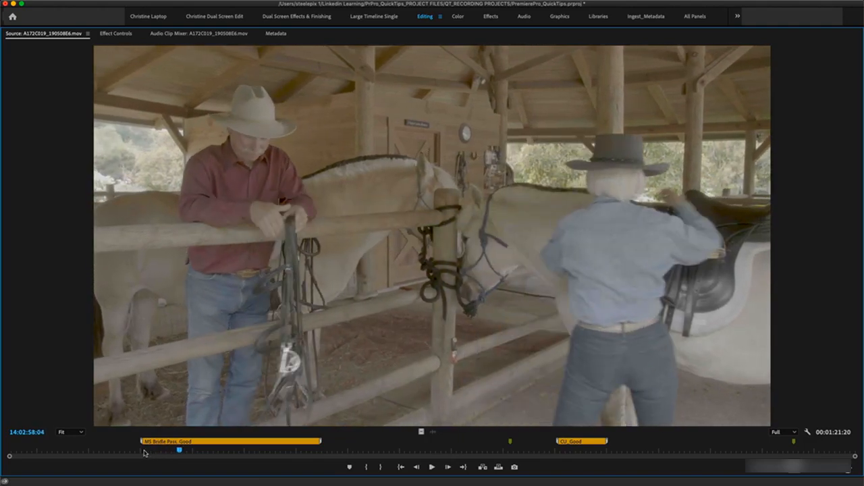
key("grave")
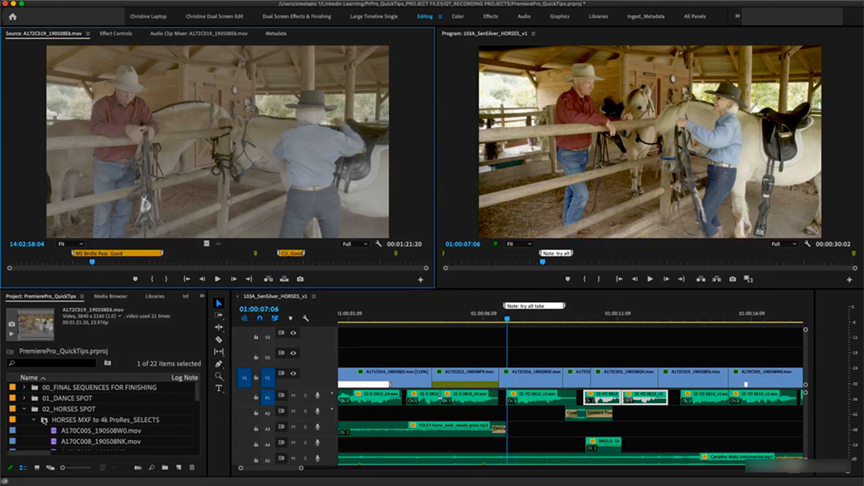
- Open the HORSES MXF to 4k ProRes_SELECTS bin in its own tab and show it maximized in icon view
left_click(44, 420)
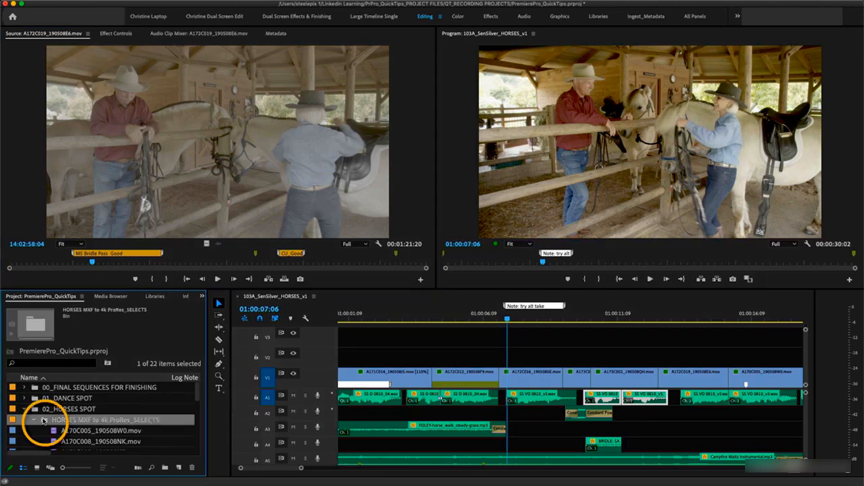
double_click(44, 420)
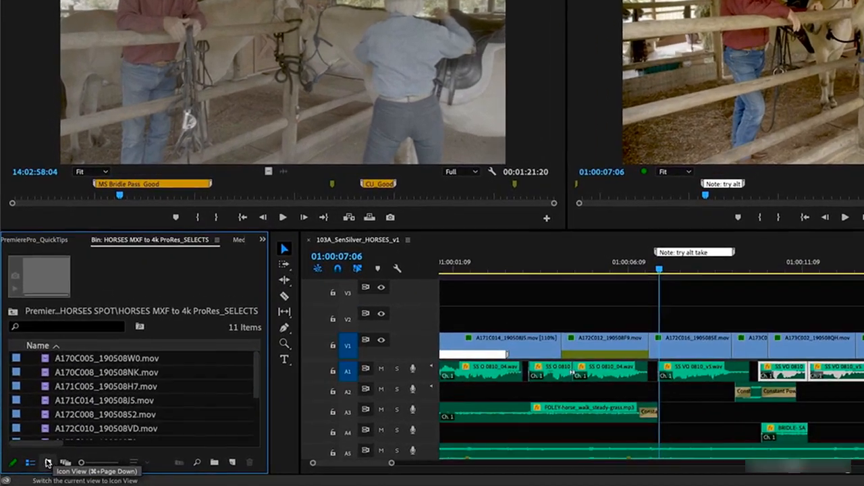
left_click(46, 462)
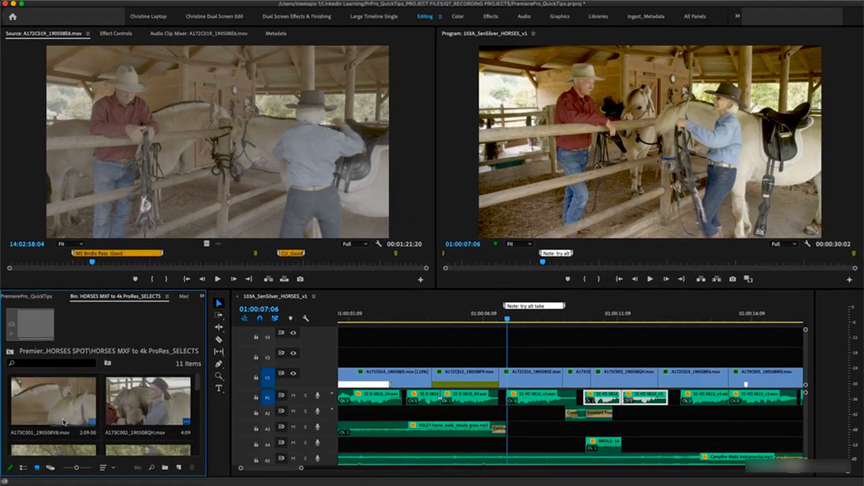
key("grave")
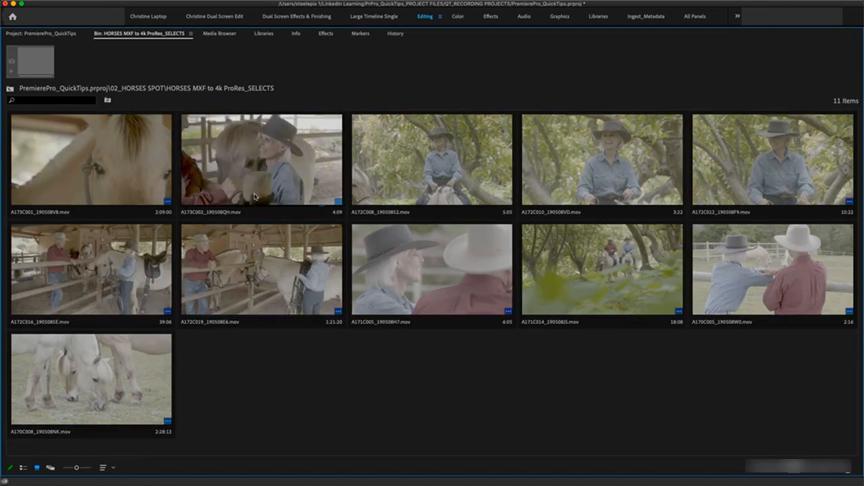
left_click(251, 243)
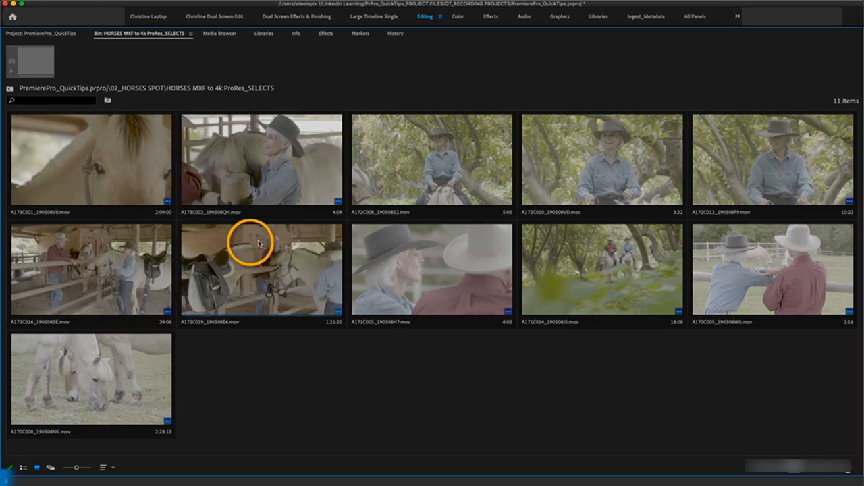
- View the HORSES sequence in full screen and return to the standard panel layout
key("ctrl+grave")
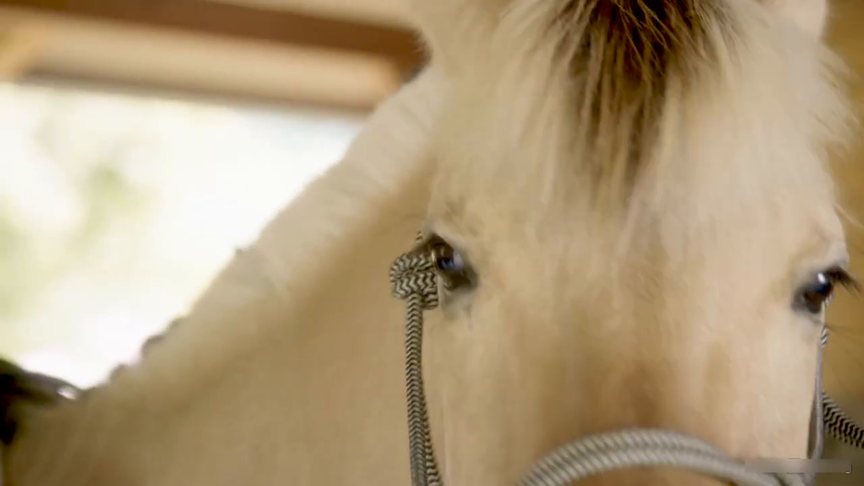
key("ctrl+grave")
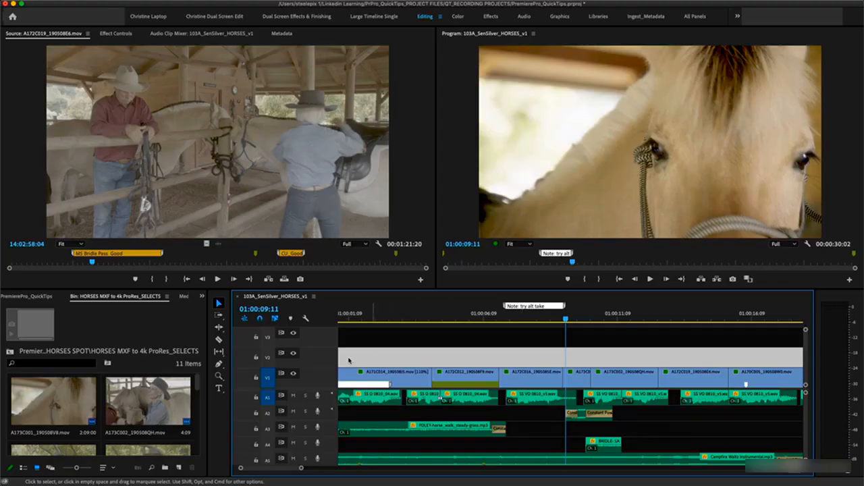
left_click(59, 400)
double_click(59, 400)
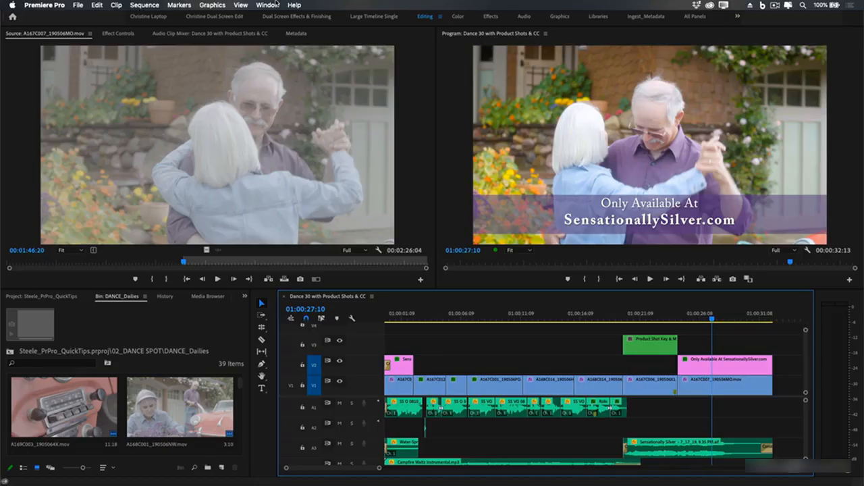
- Bring the History panel to the front of the project panel group
left_click(270, 5)
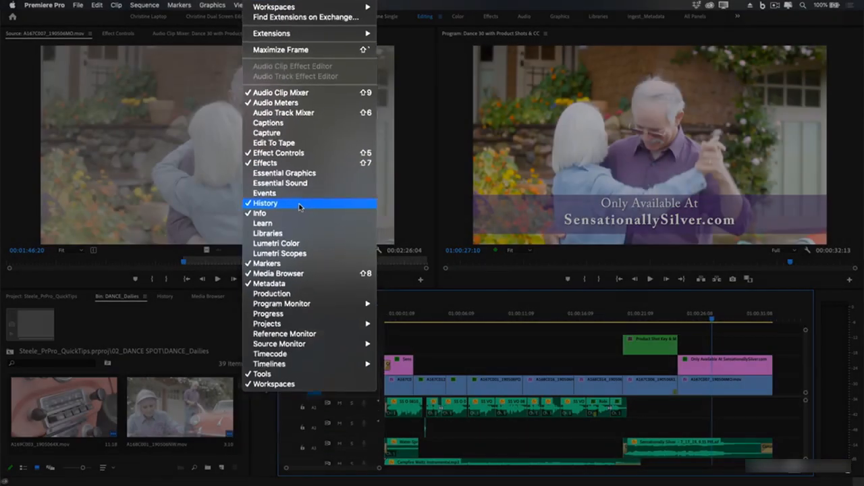
left_click(245, 297)
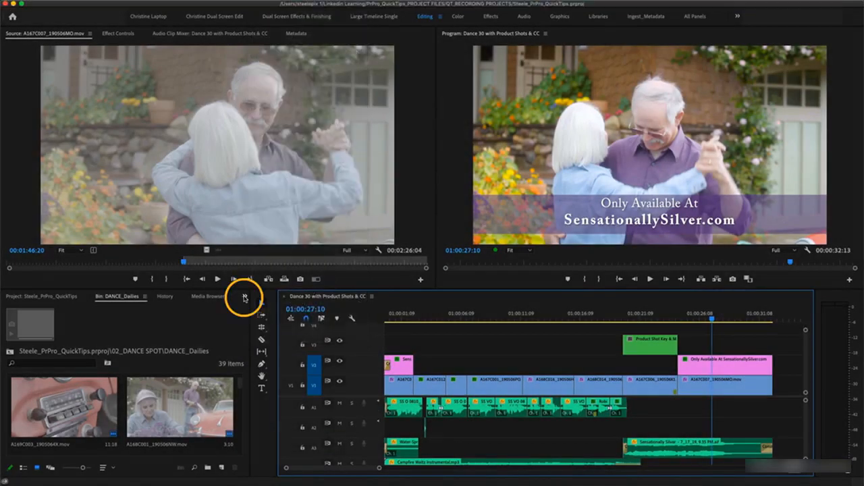
left_click(272, 328)
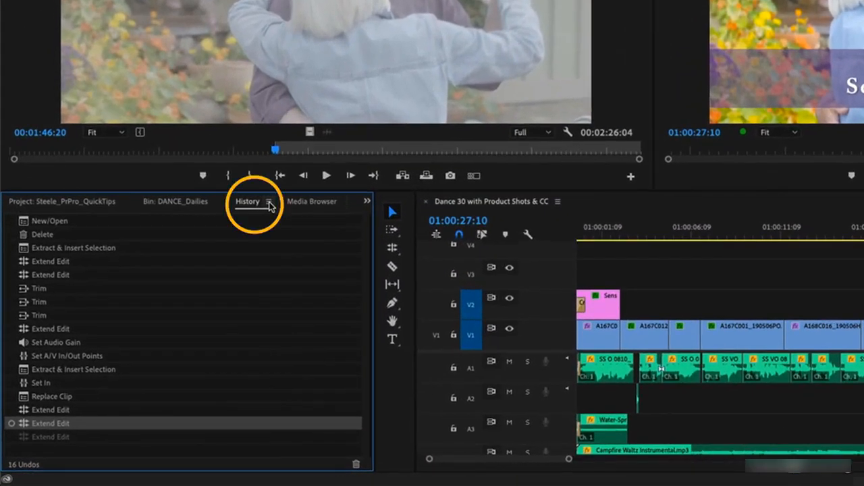
- Set the number of history states to 100 in the History settings
left_click(268, 202)
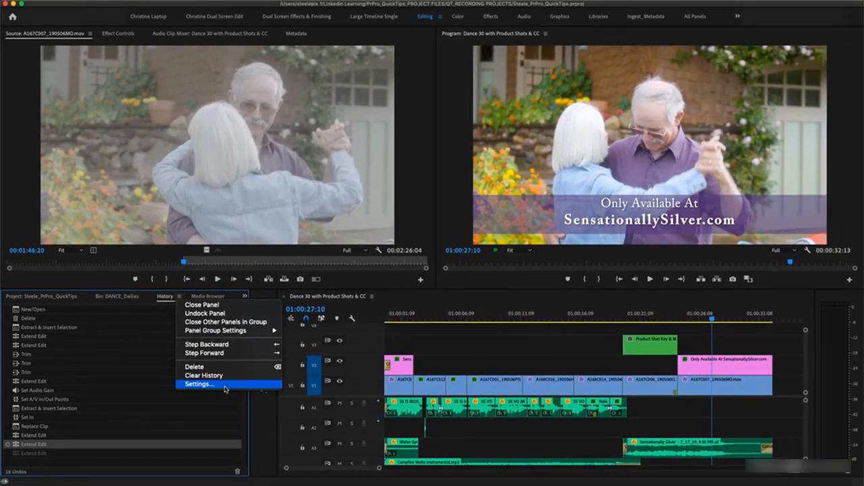
left_click(226, 388)
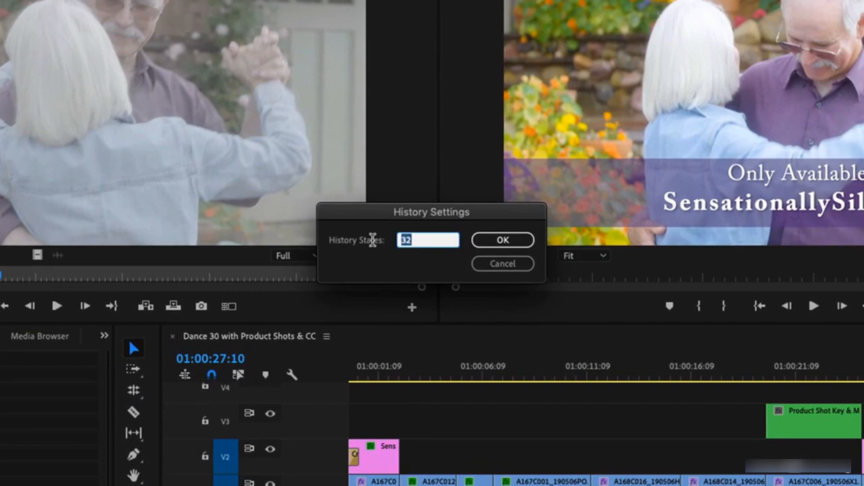
key("BackSpace")
type("1:0")
type("00")
left_click(503, 240)
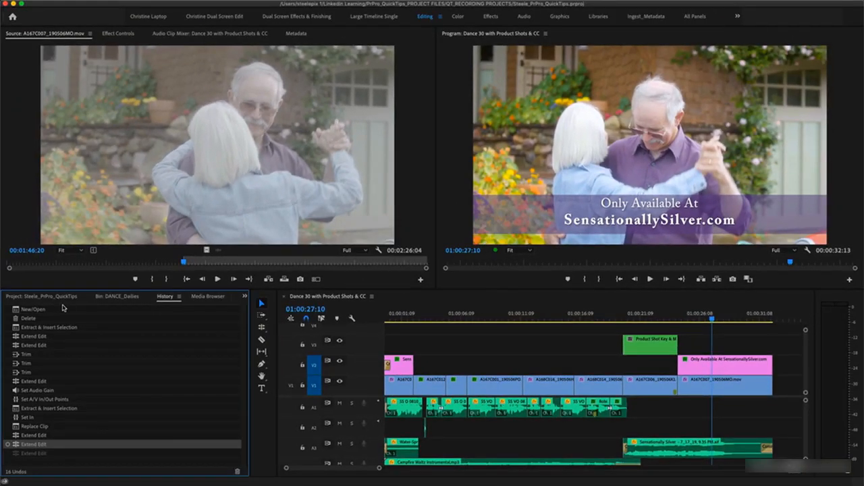
left_click(48, 5)
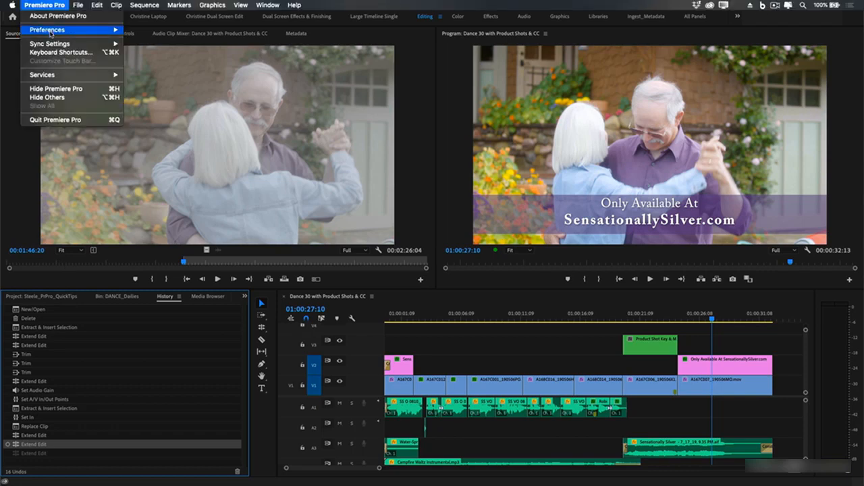
mouse_move(75, 30)
left_click(351, 318)
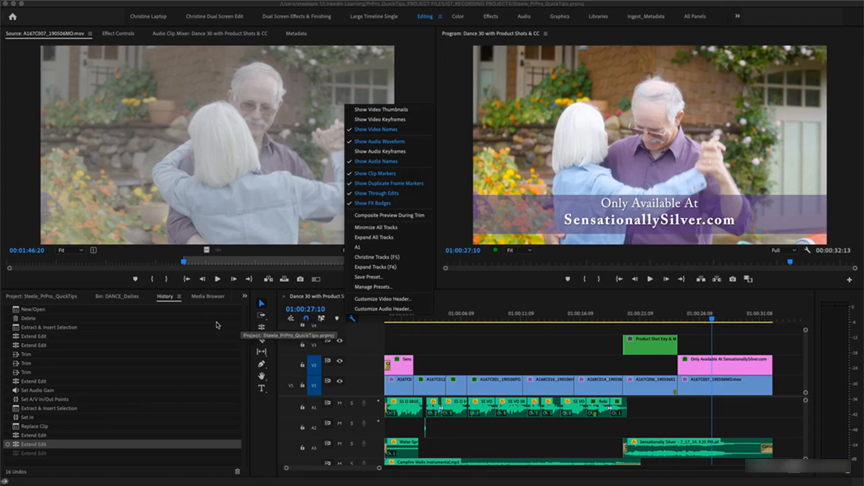
left_click(167, 302)
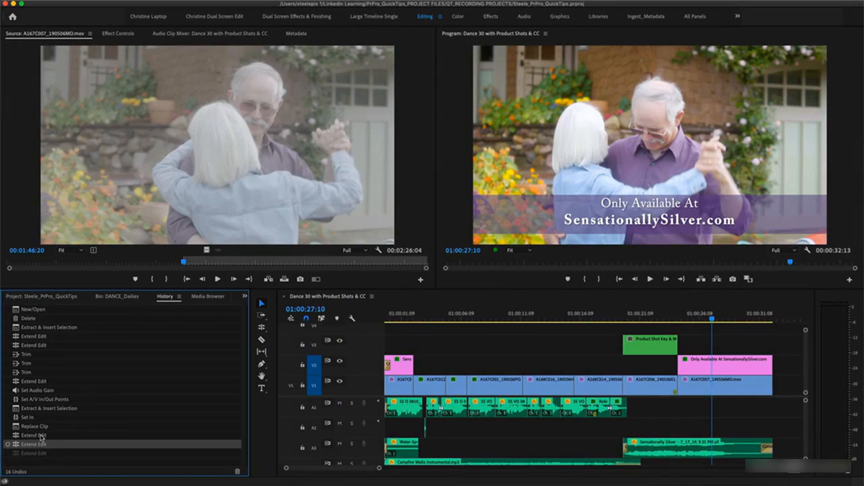
- Move between the recent Extend Edit and Replace Clip history states, then revert the sequence to the Set In state
left_click(51, 436)
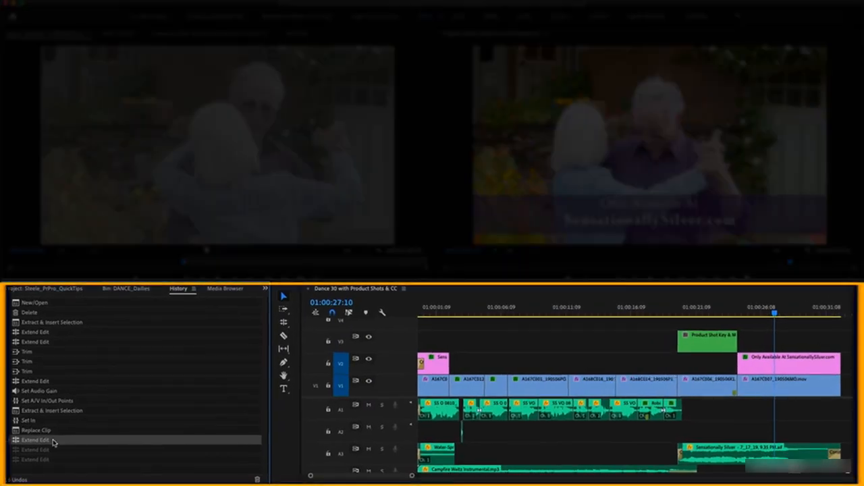
left_click(50, 460)
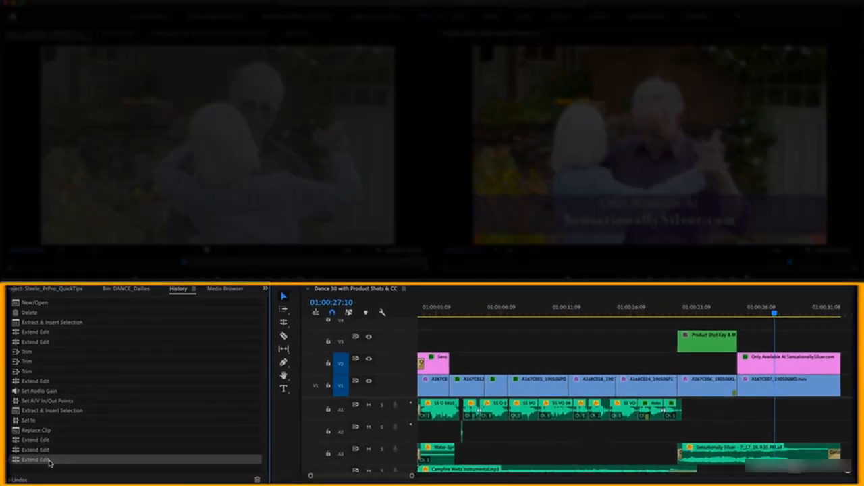
left_click(46, 440)
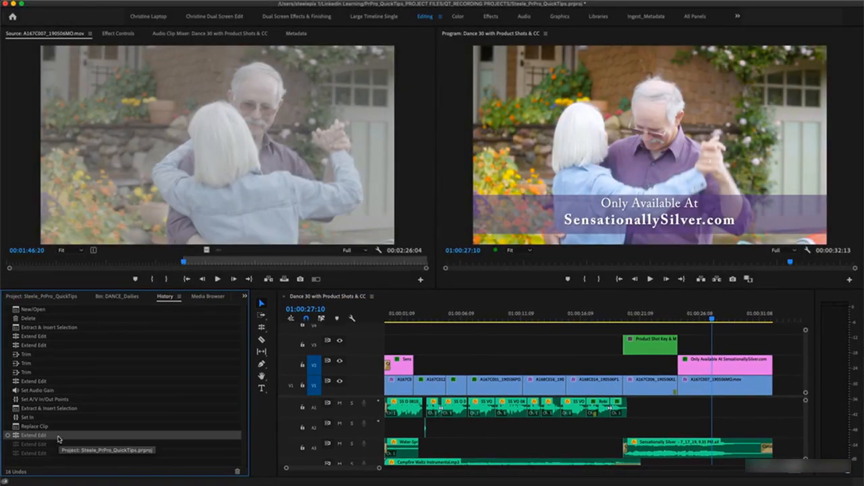
left_click(45, 426)
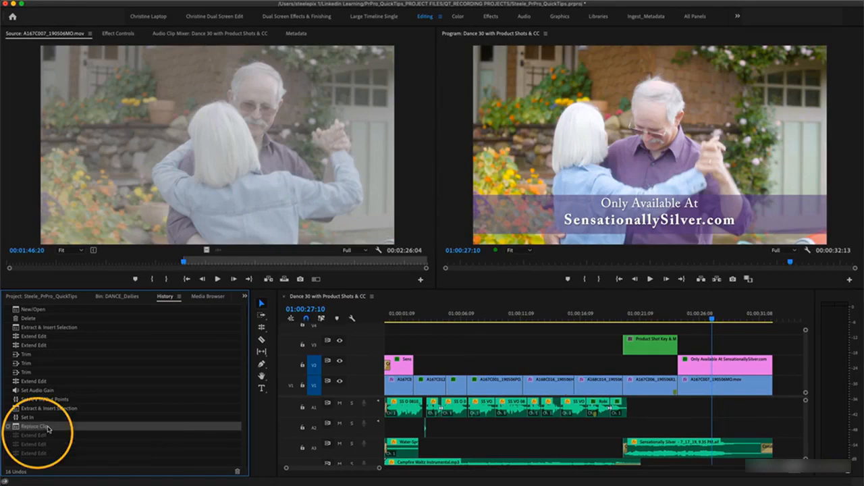
left_click(38, 419)
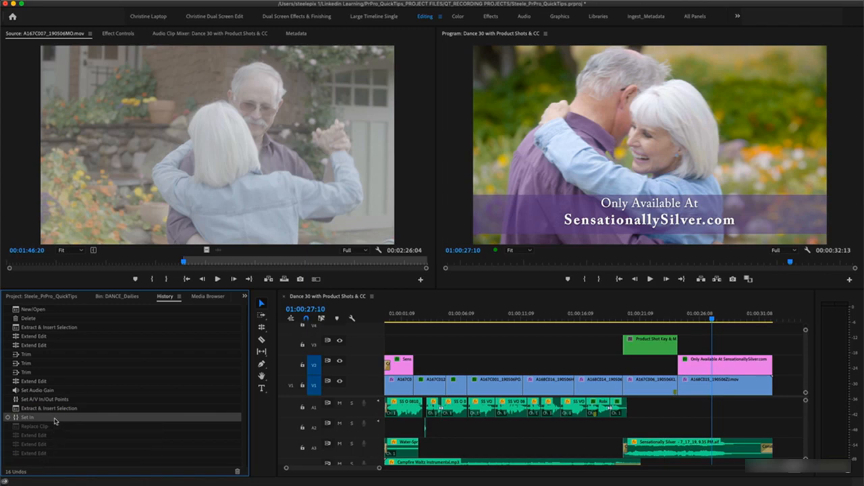
- Reapply the history states from Replace Clip through the last Extend Edit, then return to the Set In state
left_click(49, 427)
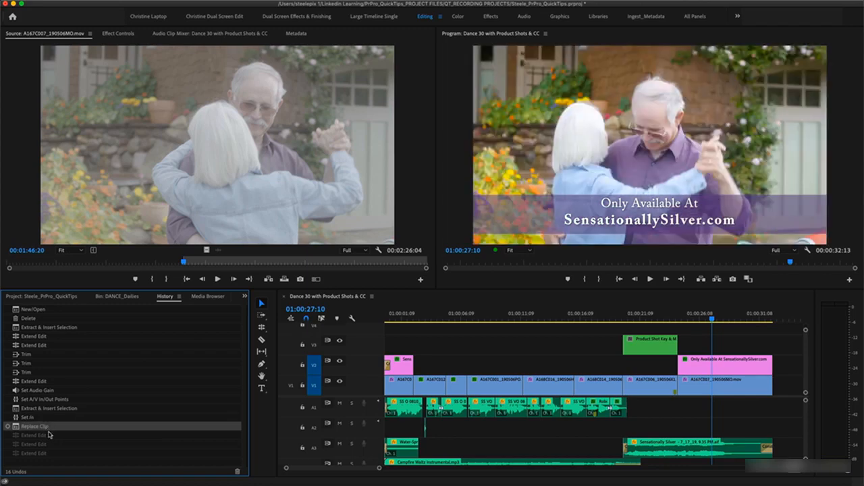
left_click(48, 435)
left_click(46, 445)
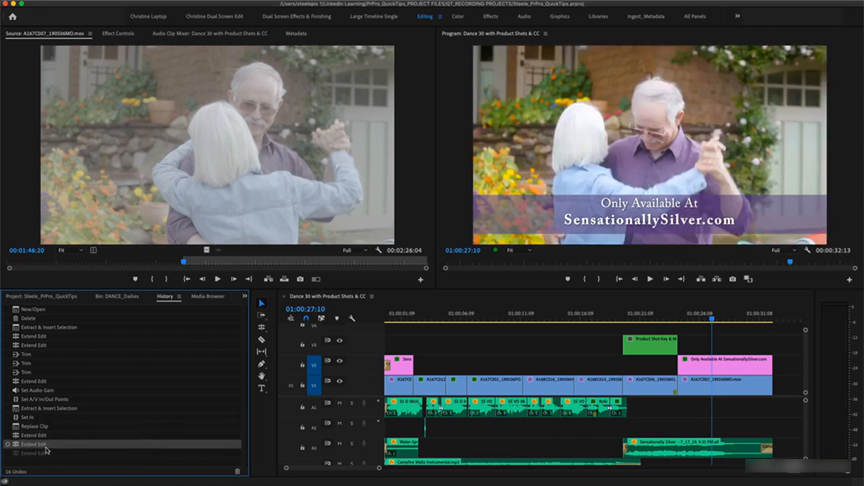
left_click(46, 453)
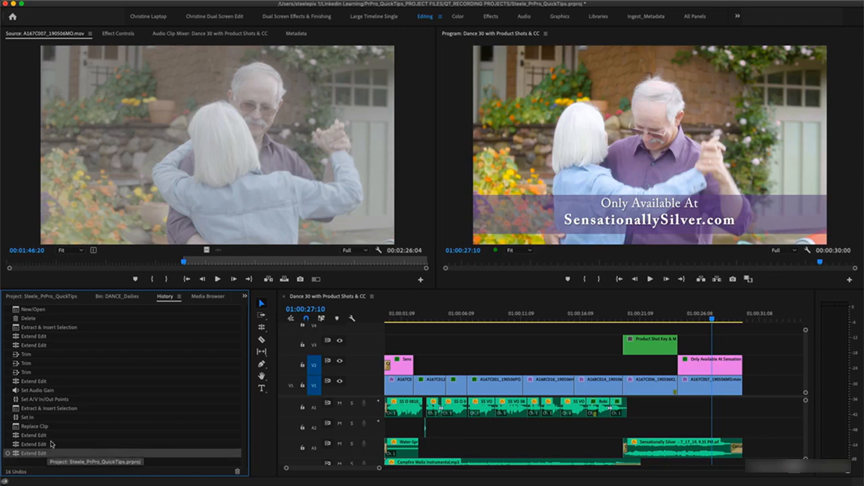
left_click(37, 418)
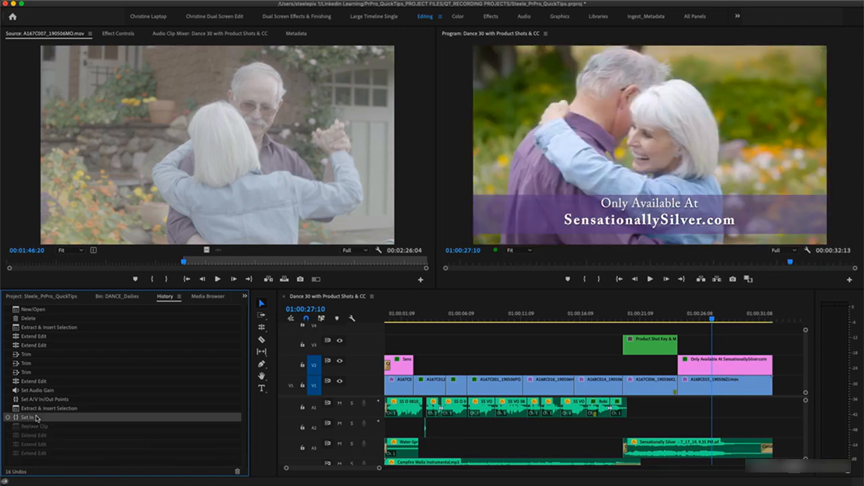
- Jump to the final Extend Edit state in the history, then step back to the Set In state
left_click(47, 454)
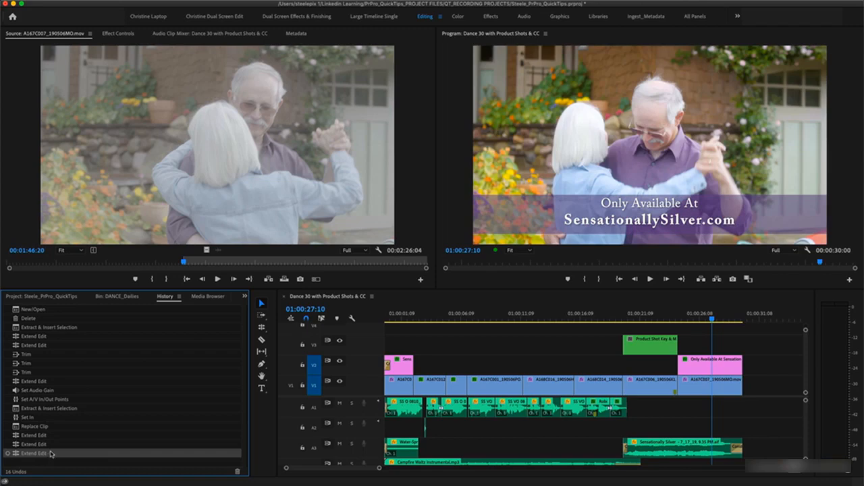
left_click(46, 420)
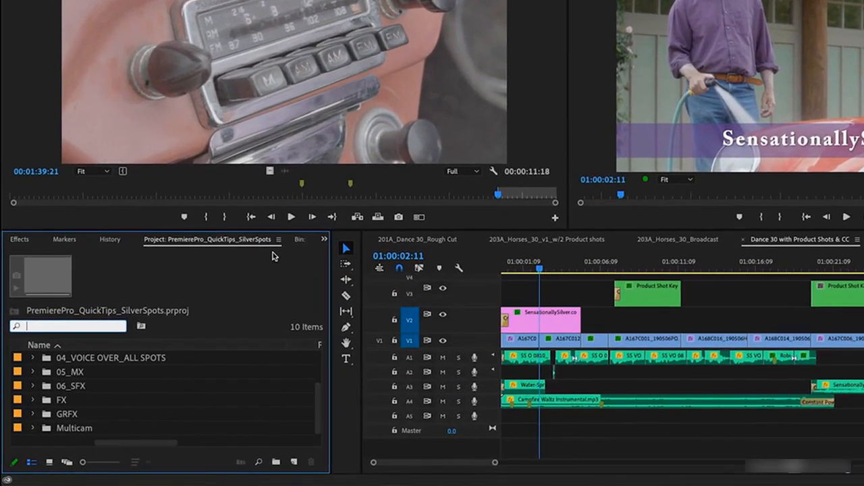
- Copy the Multicam bin from the PremierePro_QuickTips_SilverSpots project
left_click_drag(270, 242, 318, 250)
left_click(324, 240)
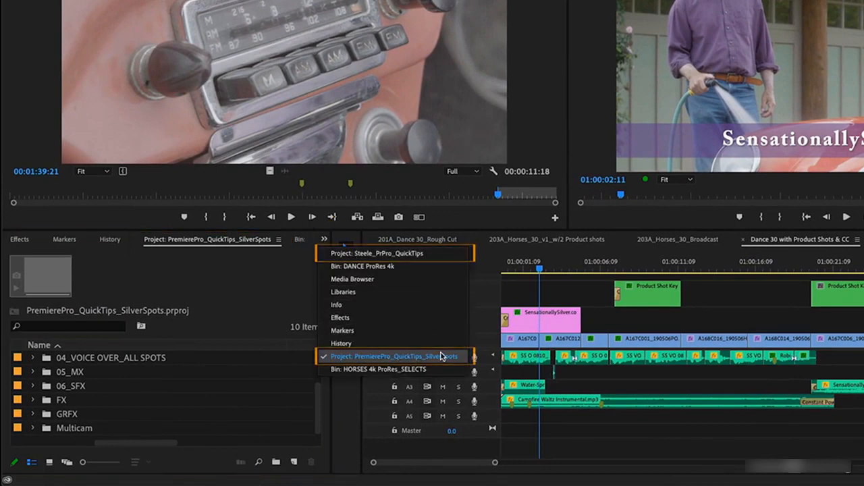
left_click(162, 403)
left_click(41, 432)
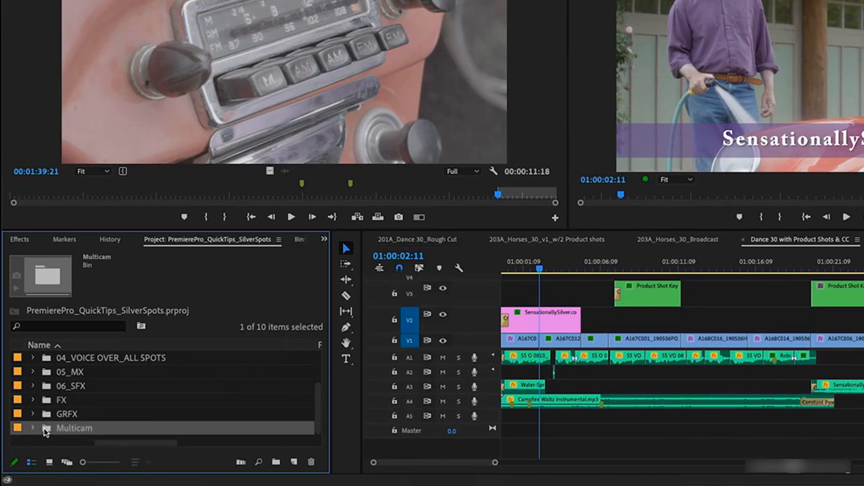
right_click(42, 432)
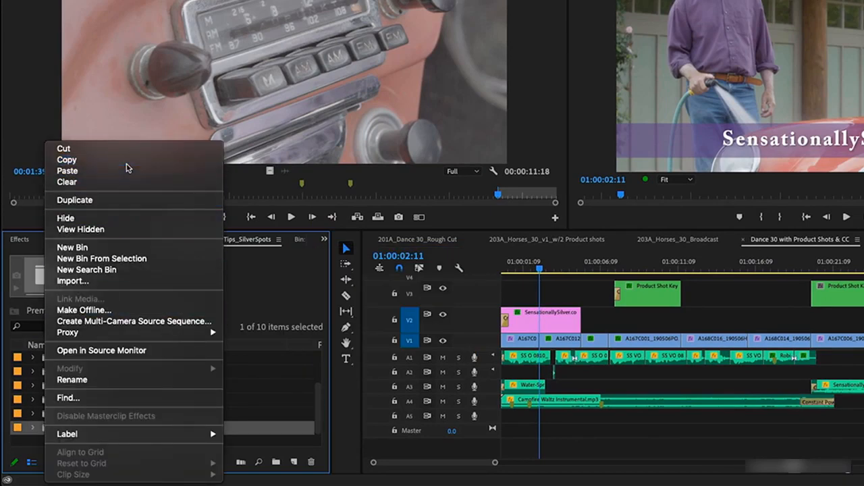
left_click(124, 162)
- Switch to the PrPro_QuickTips project and paste the copied Multicam bin into it
left_click(324, 239)
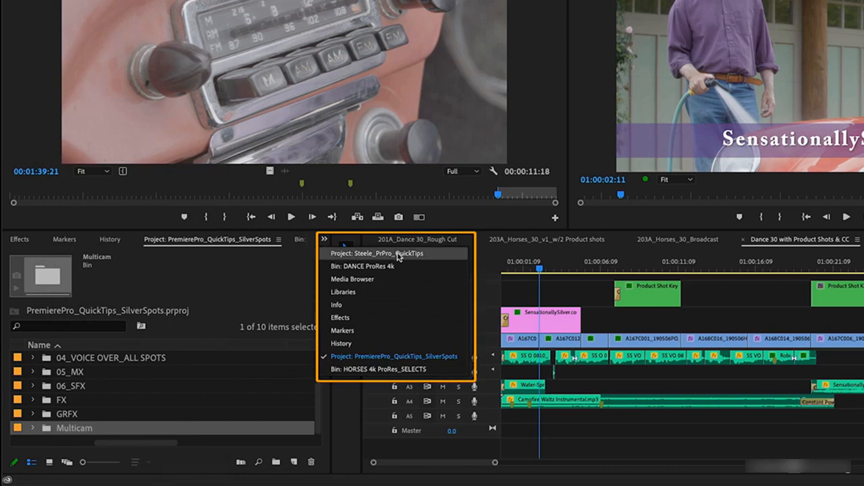
left_click(398, 254)
right_click(43, 263)
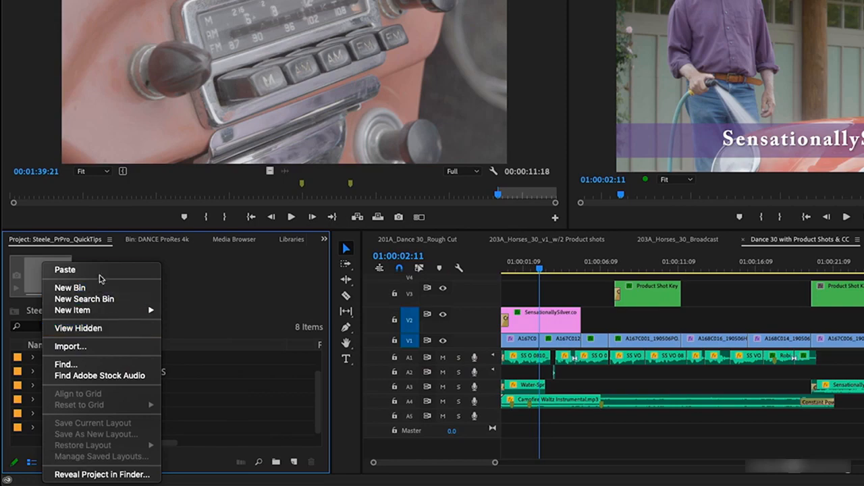
left_click(95, 271)
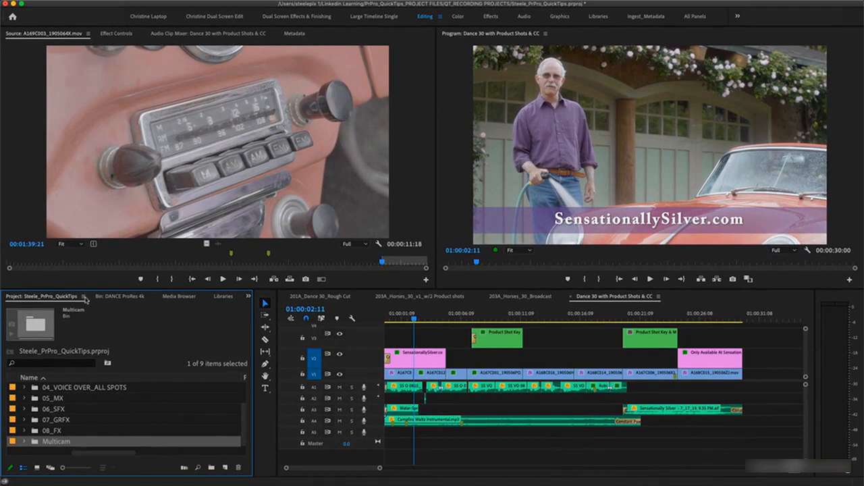
- Try to close the other panels in the project panel's group, then check the list of open projects
left_click(84, 297)
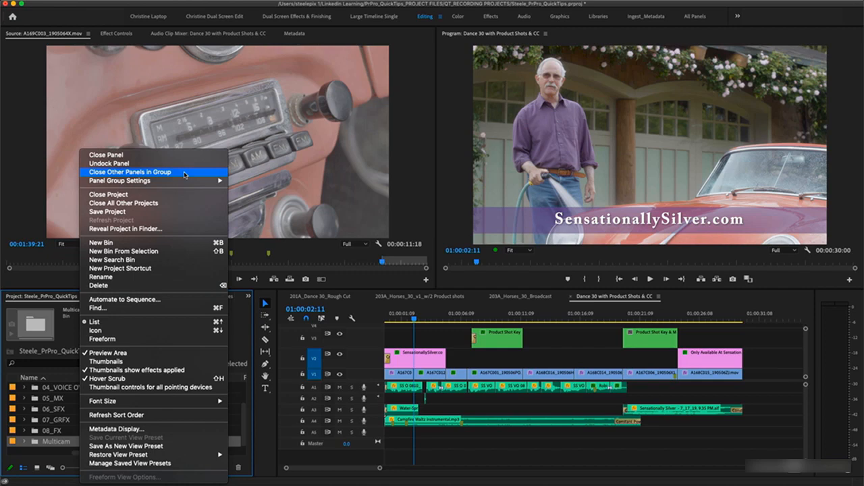
left_click(185, 172)
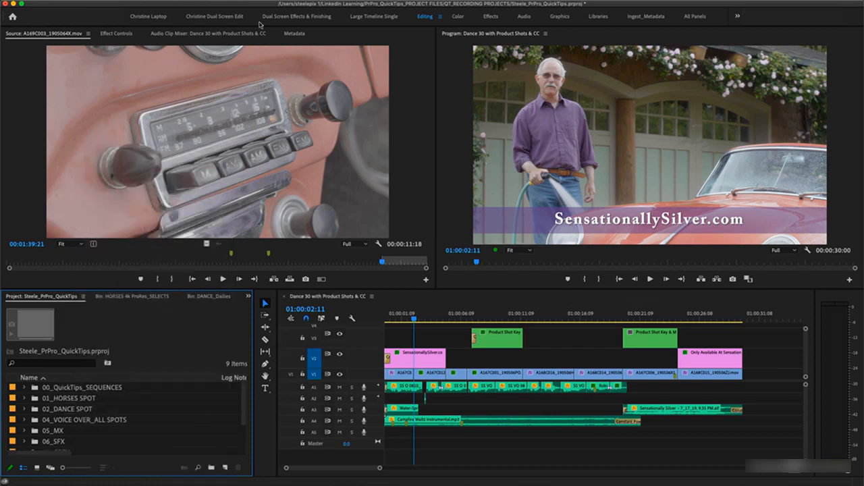
left_click(268, 5)
mouse_move(310, 286)
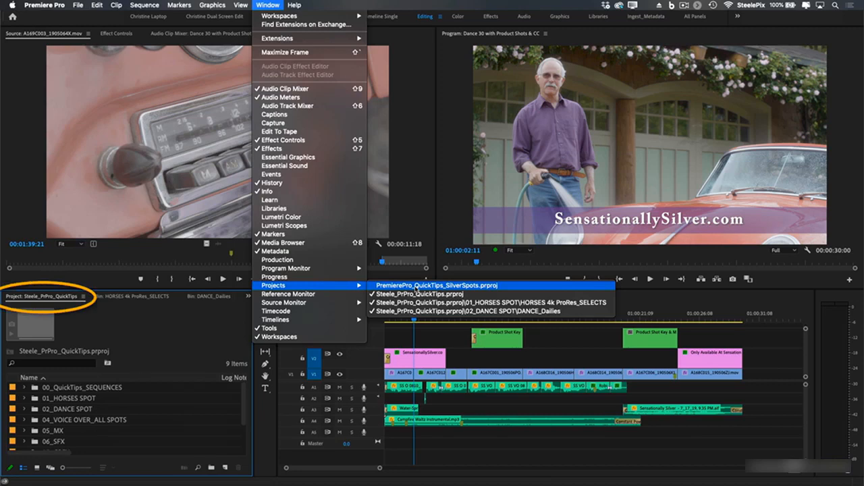
- Close all projects other than PrPro_QuickTips and check the list of panels left in its group
left_click(83, 295)
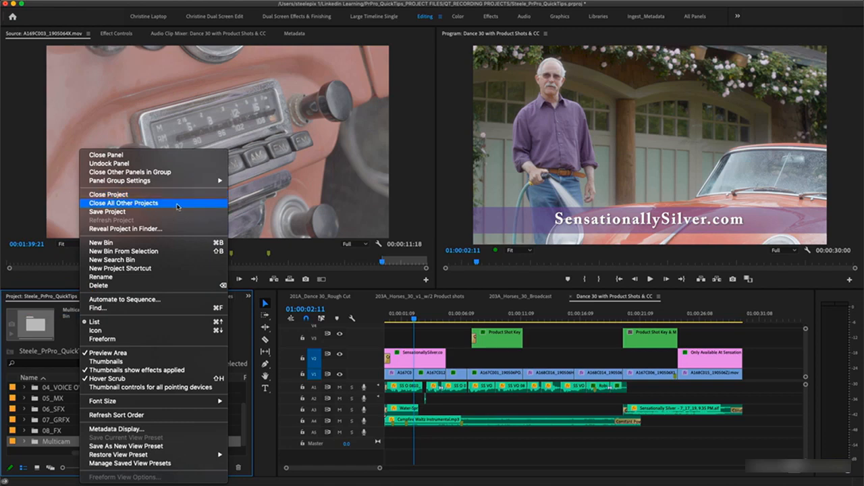
left_click(176, 204)
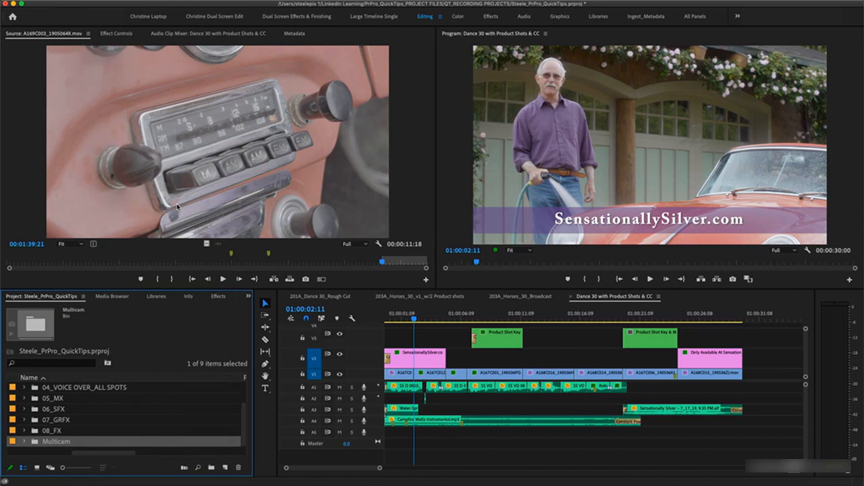
left_click(248, 296)
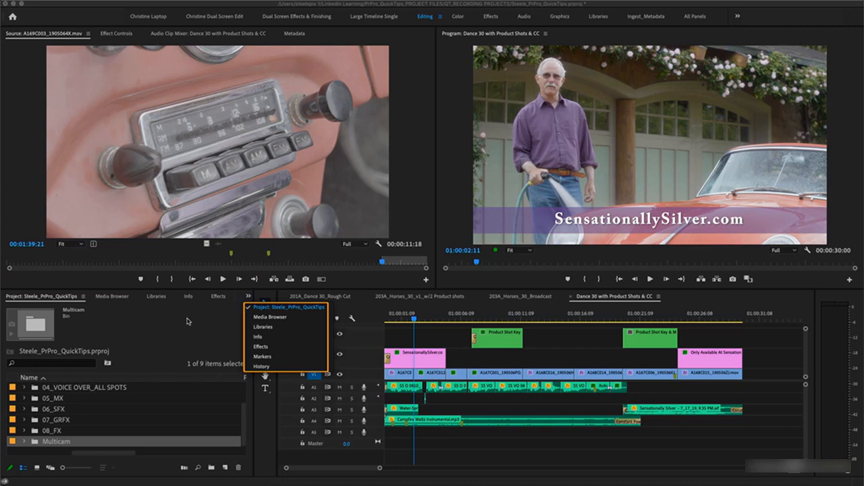
left_click(74, 297)
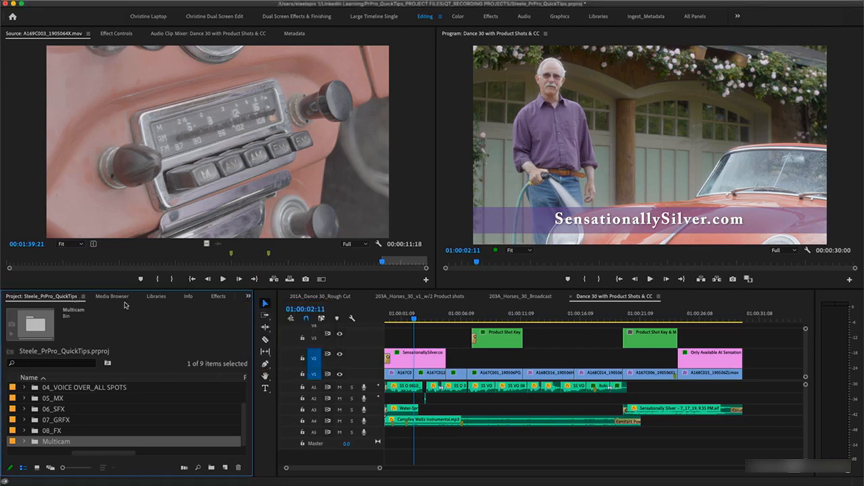
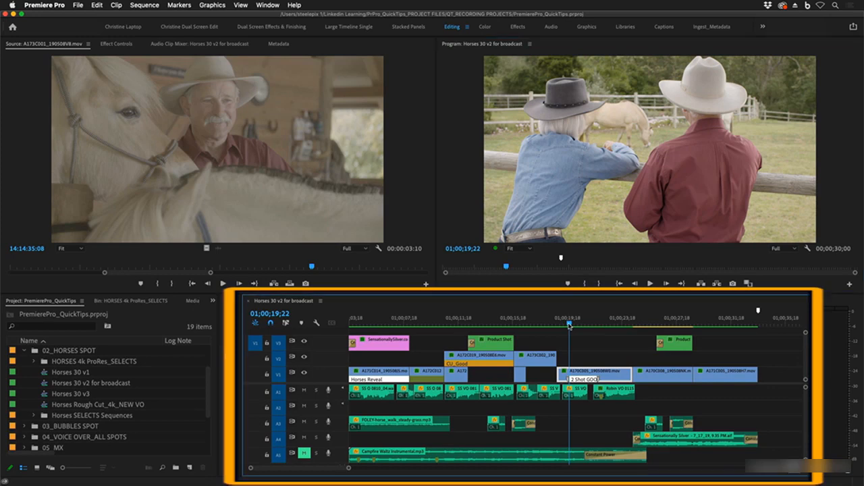
- Make the project panel active, open the Keyboard Shortcuts editor and filter its commands by "Reveal"
left_click(211, 185)
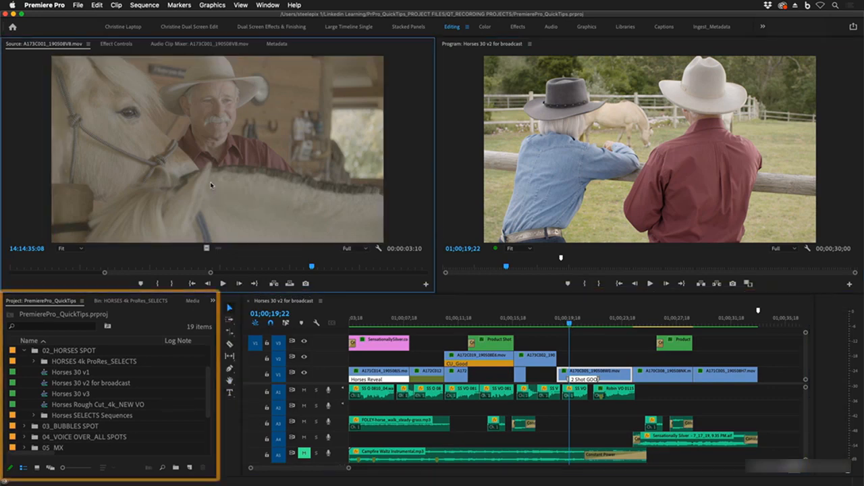
left_click(66, 301)
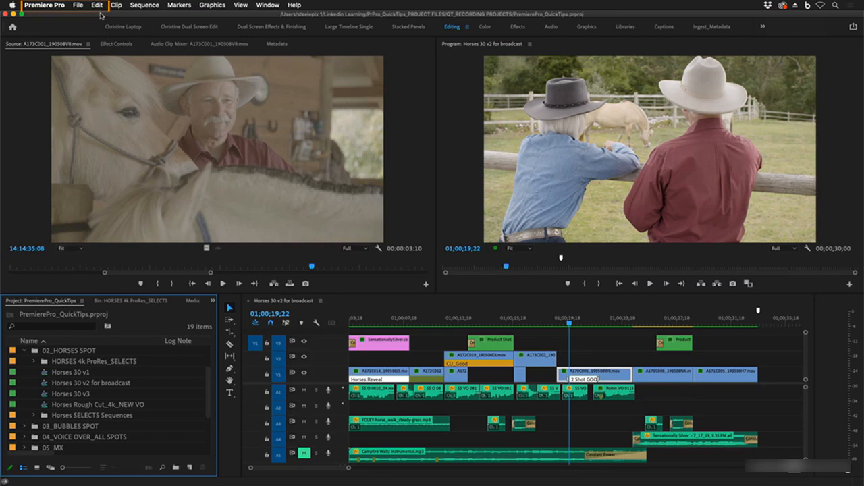
left_click(51, 6)
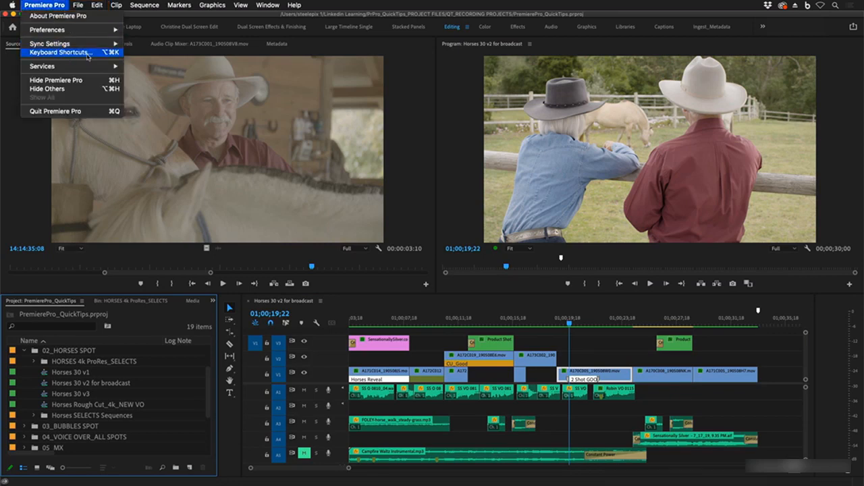
left_click(121, 57)
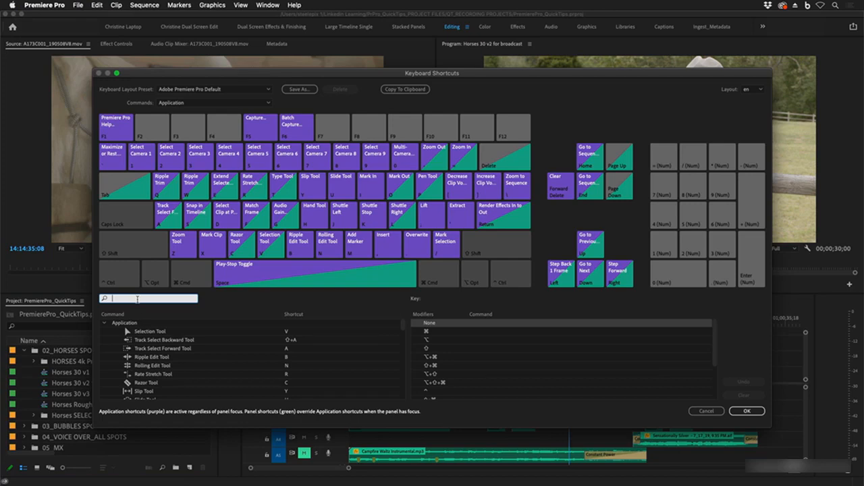
type("Reveal")
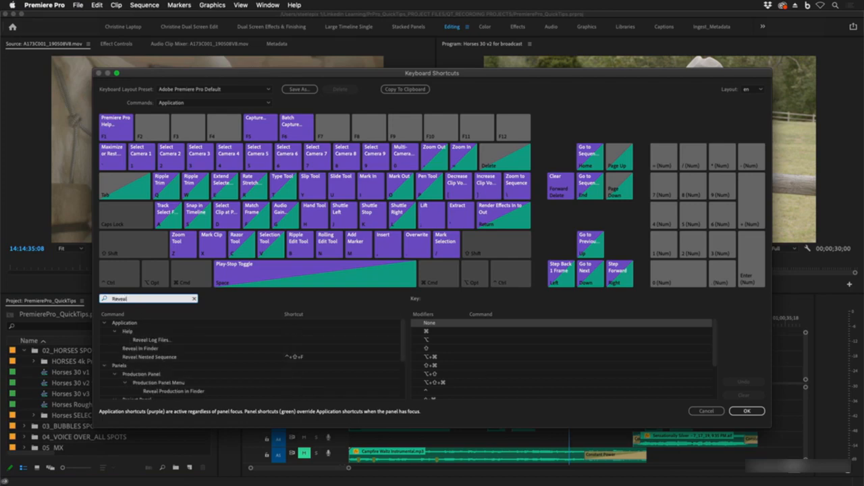
- Assign the shortcut Option+R to the Timeline Panel's Reveal in Project command
left_click_drag(402, 351, 402, 404)
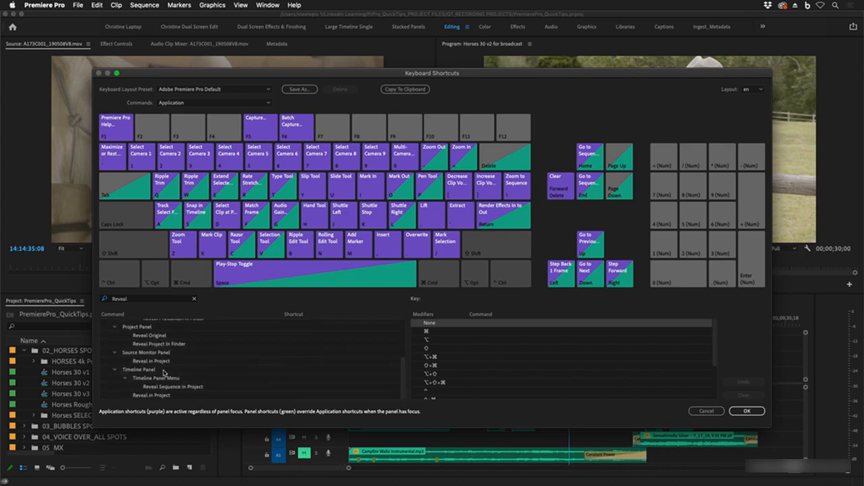
left_click(163, 372)
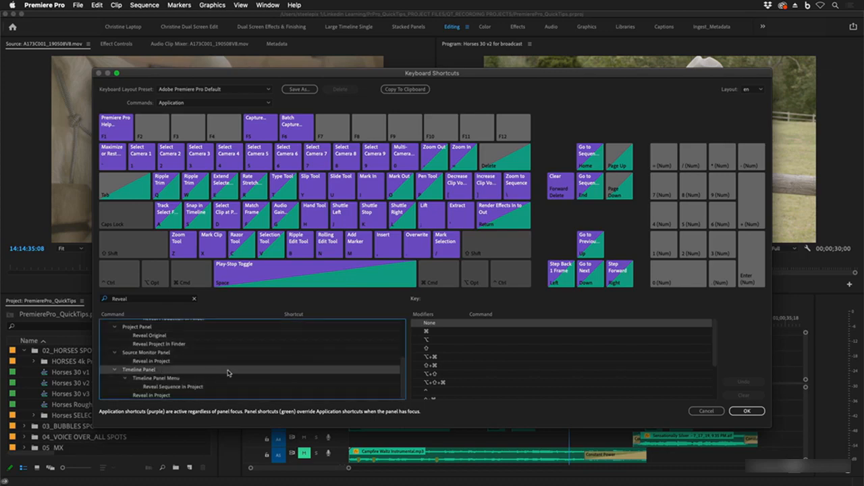
left_click(297, 395)
left_click(297, 395)
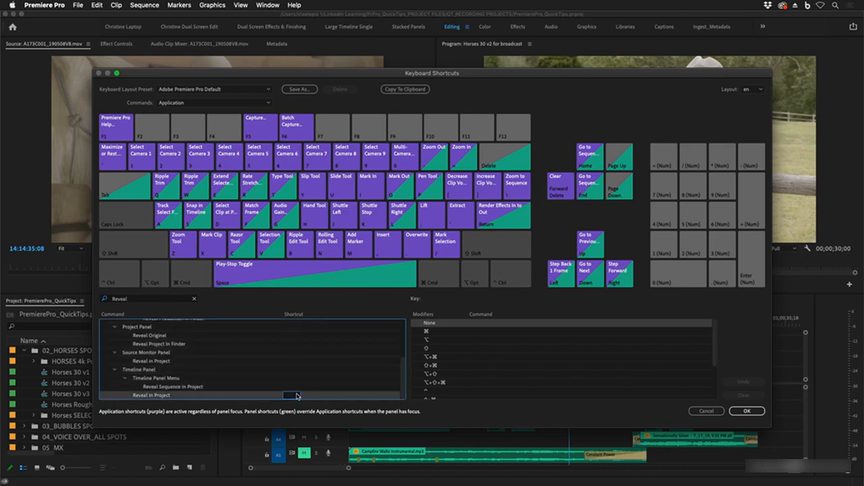
key("alt+r")
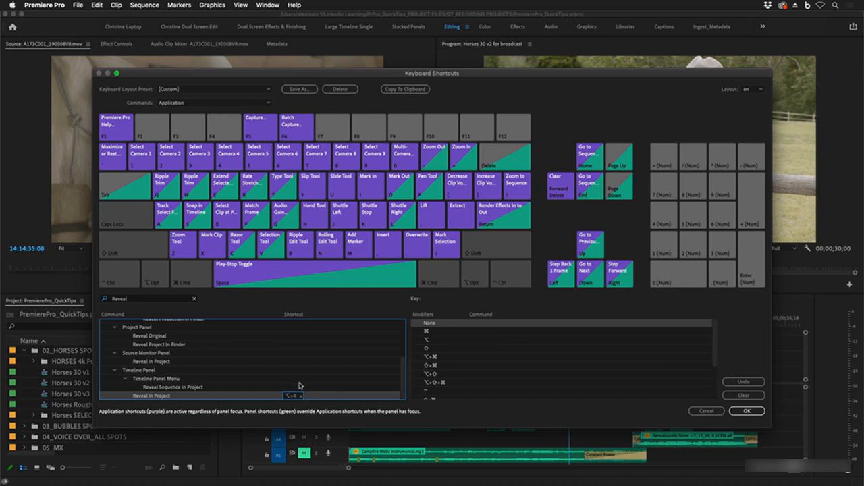
- Select the Source Monitor Panel group among the filtered Reveal commands
left_click(189, 355)
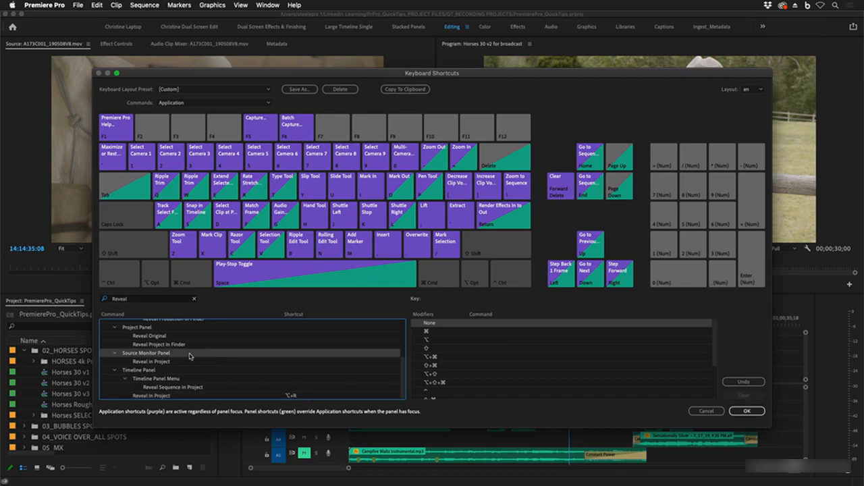
- Assign Option+R to the Source Monitor Panel's Reveal in Project command
left_click(290, 363)
left_click(290, 365)
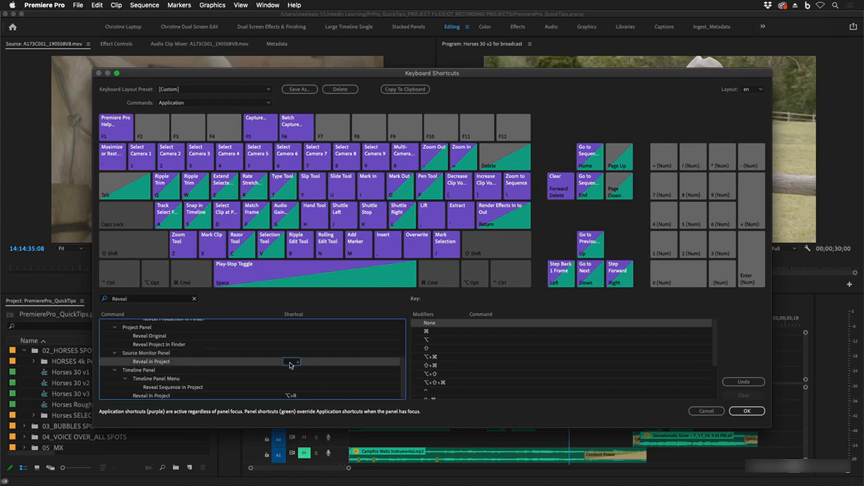
key("alt+r")
- Assign Option+R to the application-level Reveal in Finder command and accept the keyboard shortcut changes
left_click_drag(403, 367, 402, 323)
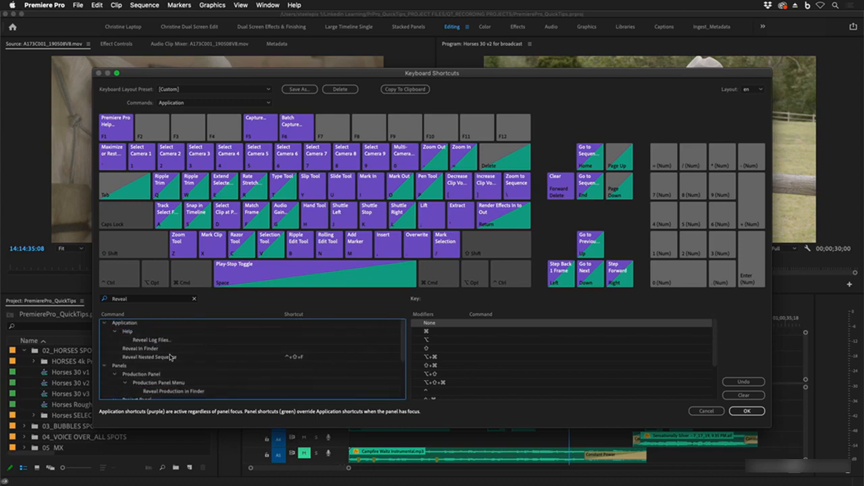
left_click(303, 350)
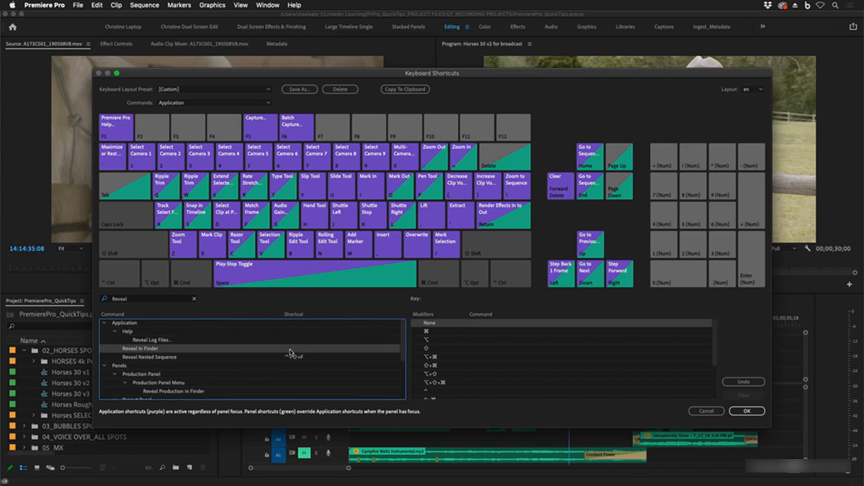
left_click(291, 349)
key("alt")
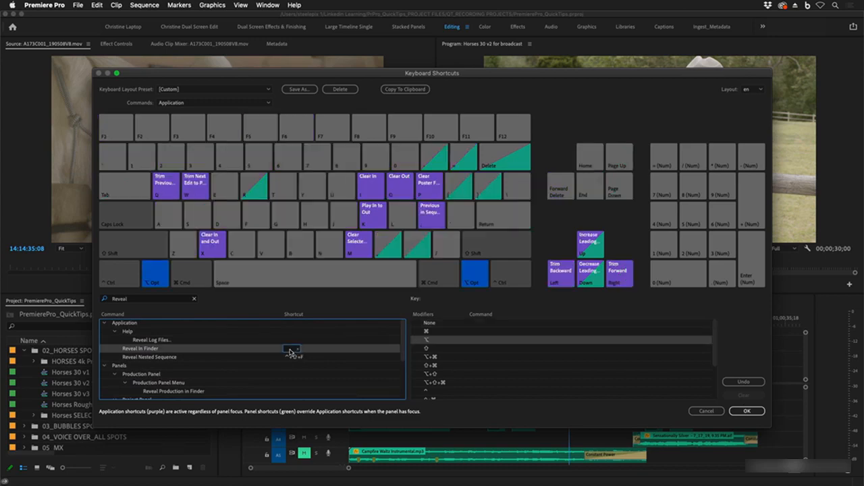
key("alt+r")
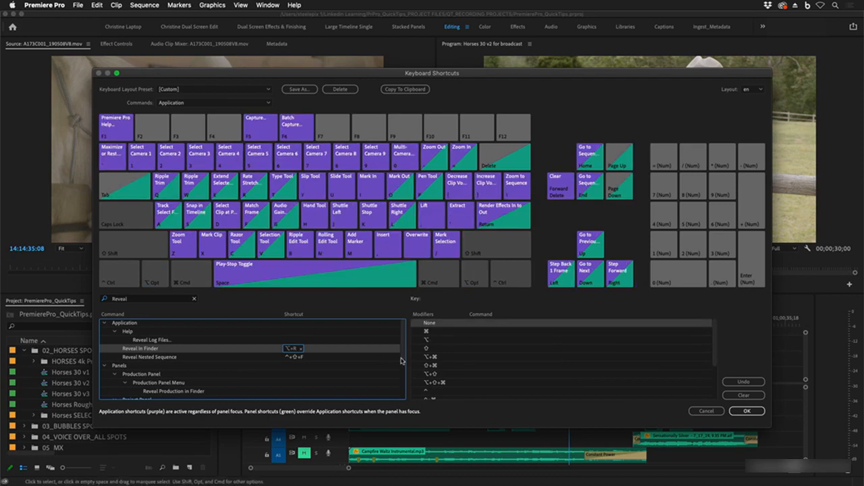
left_click(752, 411)
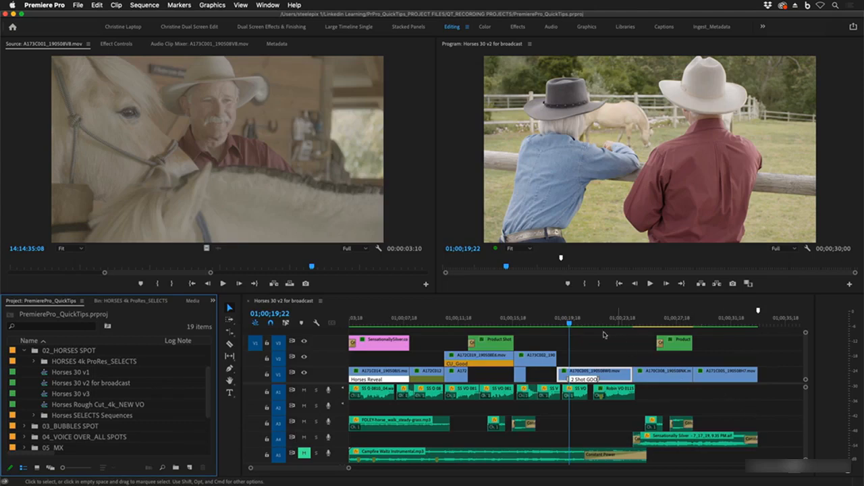
- Reveal the selected two-shot clip from the timeline in its project bin, and do the same for the Source Monitor's clip
left_click(570, 323)
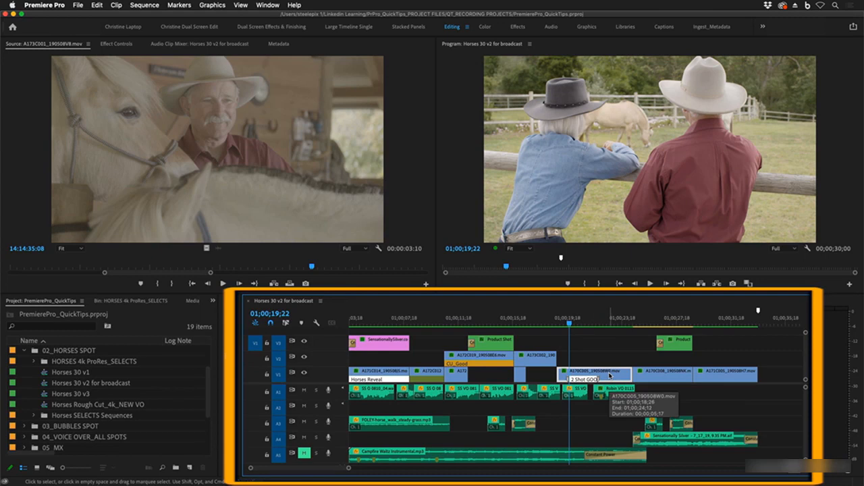
key("shift+f")
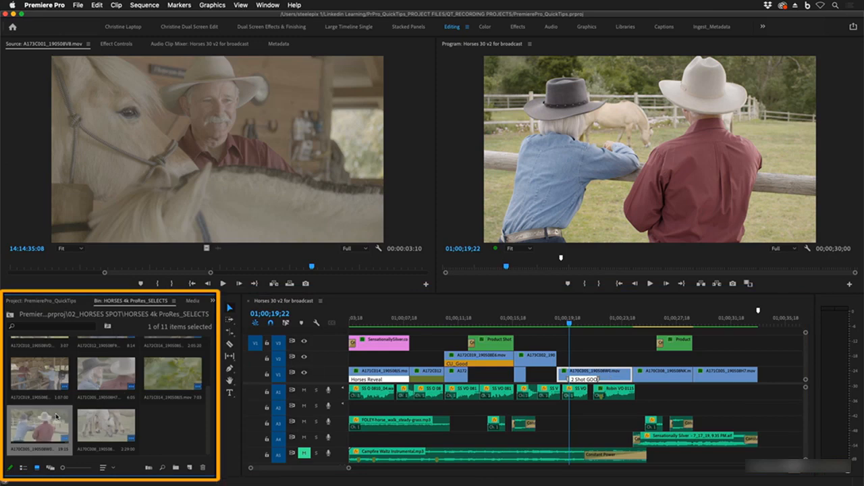
left_click(243, 191)
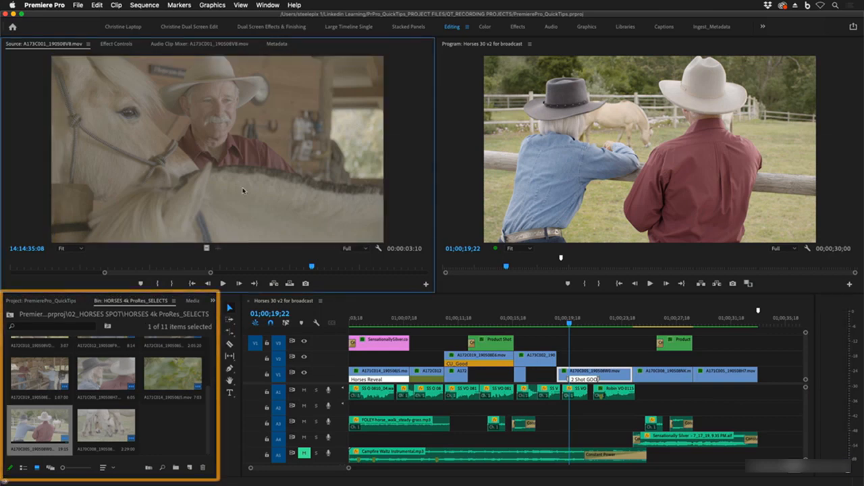
key("shift+f")
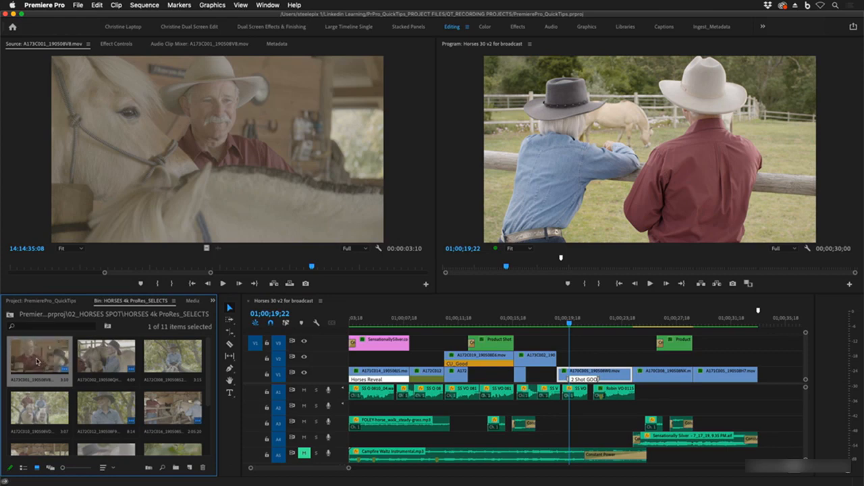
- Reveal the A173C001_190508V8.mov media file in Finder and return to Premiere Pro
key("shift+super+r")
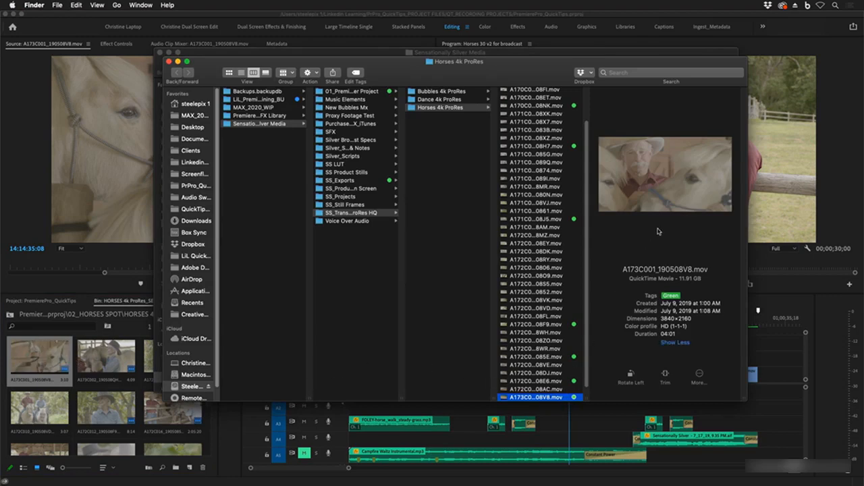
left_click(25, 175)
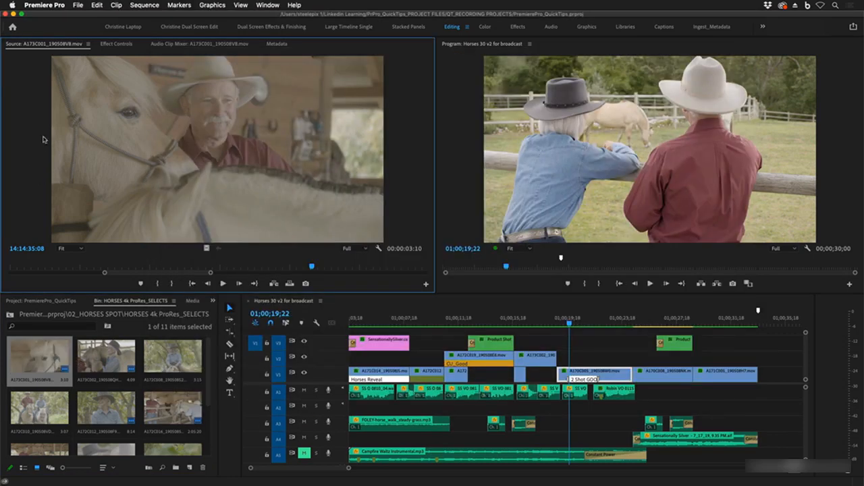
- Save the custom keyboard shortcuts as a new layout preset named with the editor's first name followed by "Keys"
left_click(54, 6)
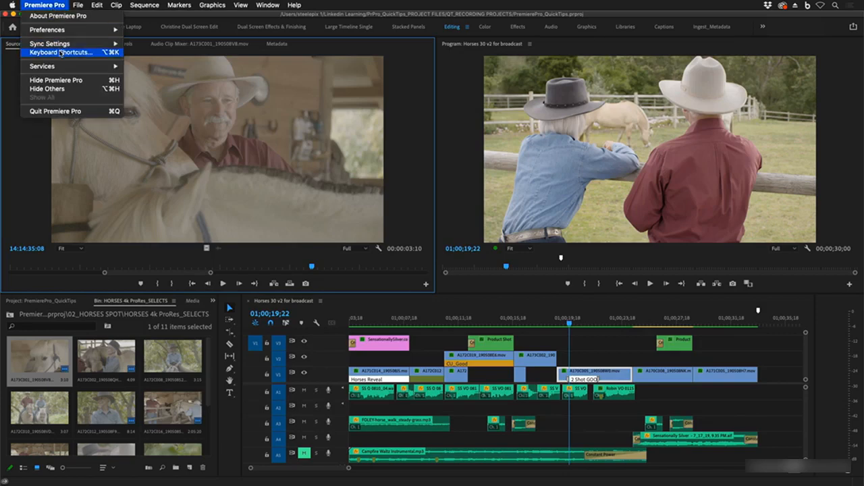
left_click(89, 54)
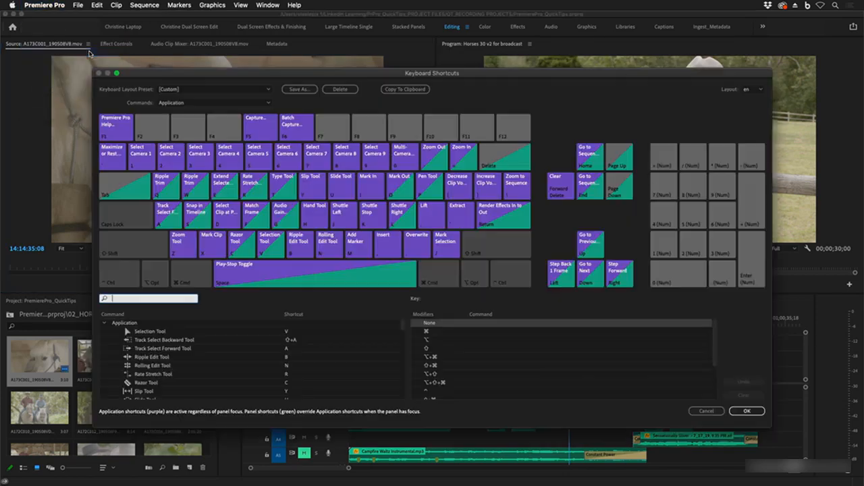
left_click(305, 91)
type("Ch")
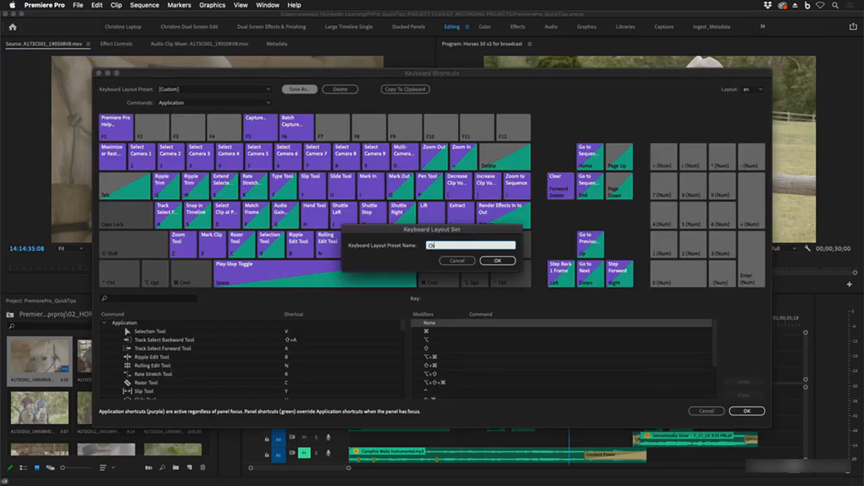
type("ristine's Keys")
key("Return")
key("Return")
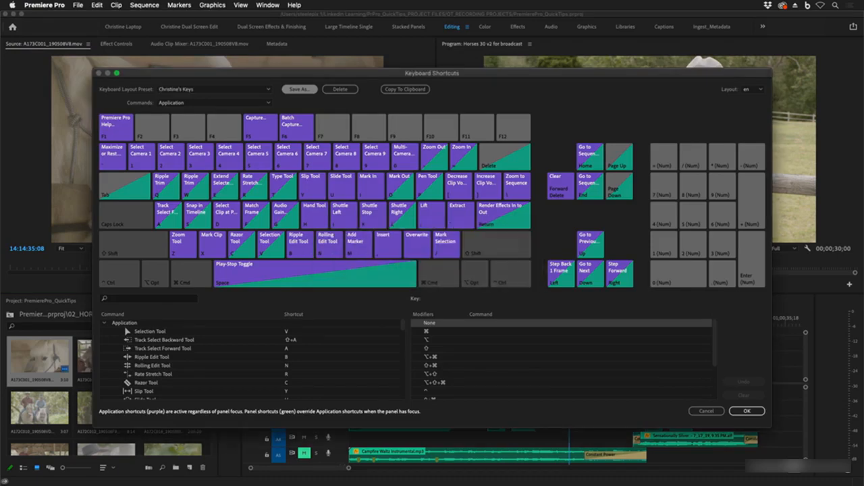
key("Return")
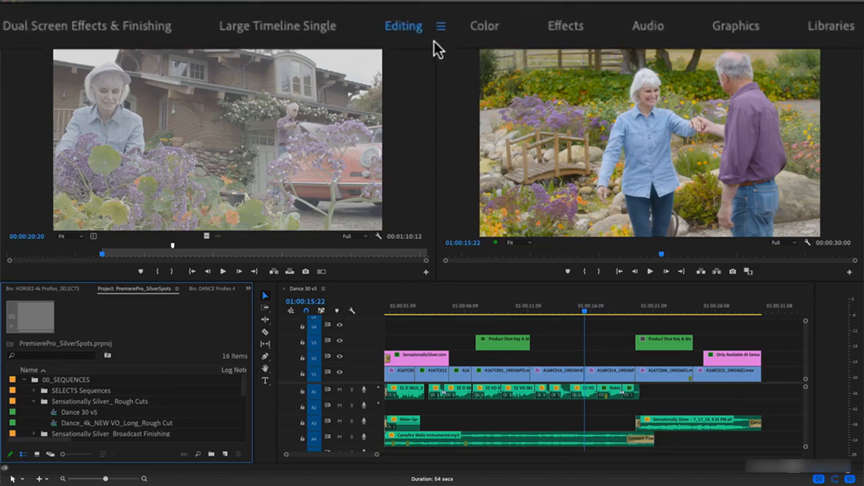
- Dock the Tools panel along the far left side of the workspace, beside the Source Monitor, and narrow it to a single column
left_click(259, 287)
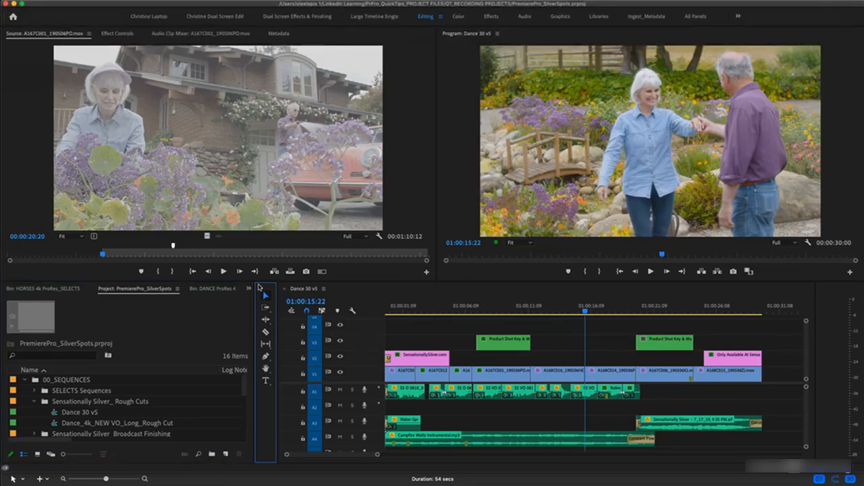
left_click_drag(259, 287, 19, 167)
left_click_drag(117, 159, 10, 154)
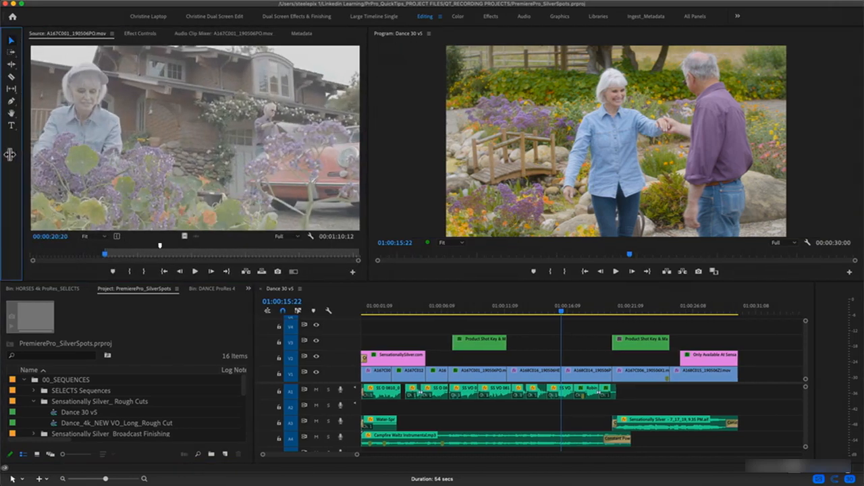
- Dock the Audio Meters panel beneath the Timeline and shrink it to a thin horizontal strip
left_click(827, 327)
left_click_drag(818, 288, 682, 459)
left_click_drag(652, 372, 652, 422)
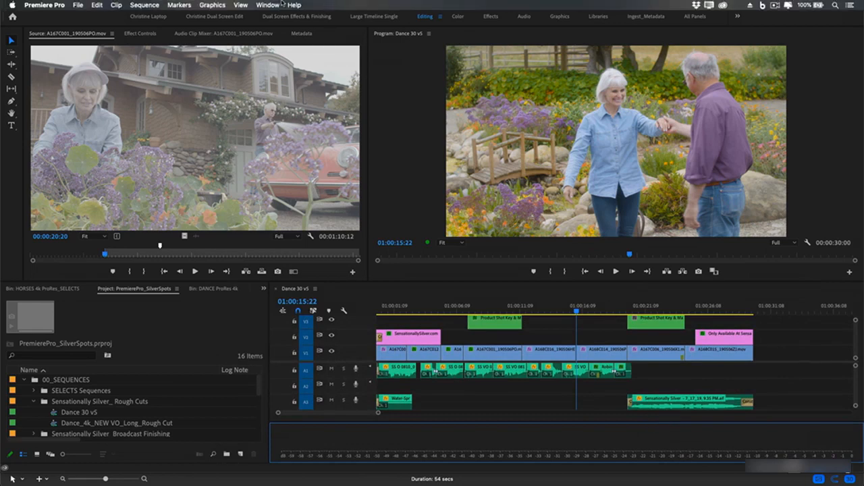
- Add the Essential Graphics, Essential Sound and Lumetri Color panels to the workspace
left_click(267, 5)
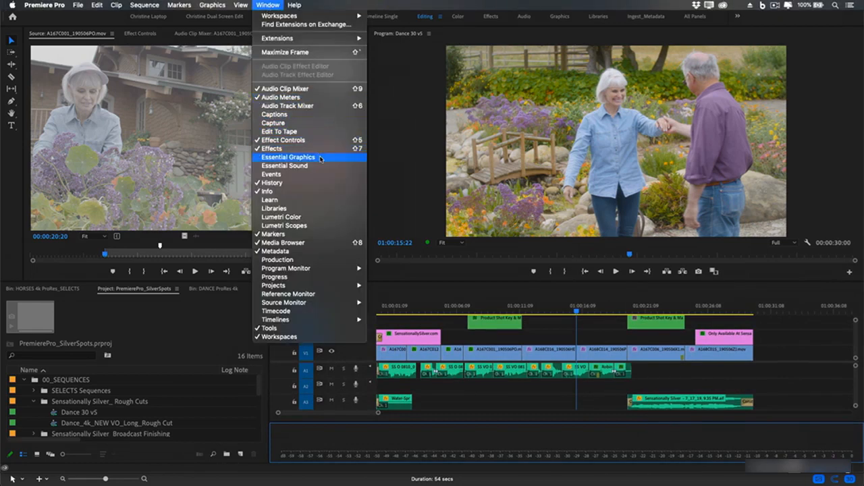
left_click(320, 158)
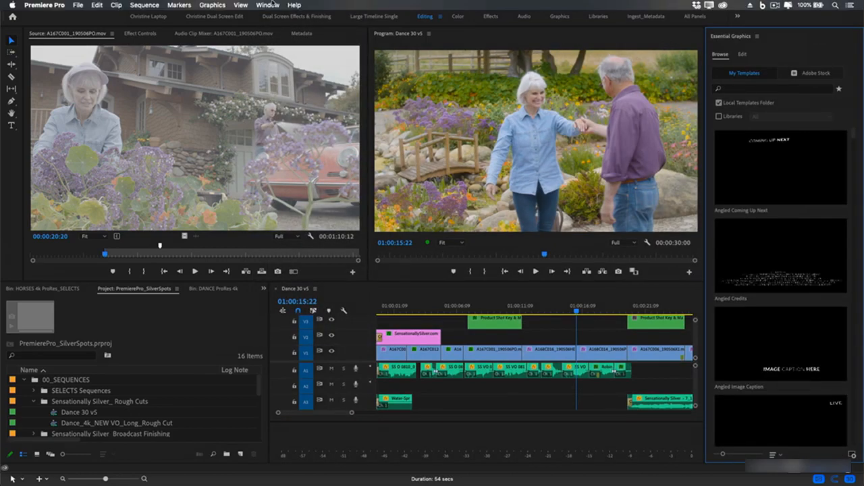
left_click(272, 4)
left_click(315, 168)
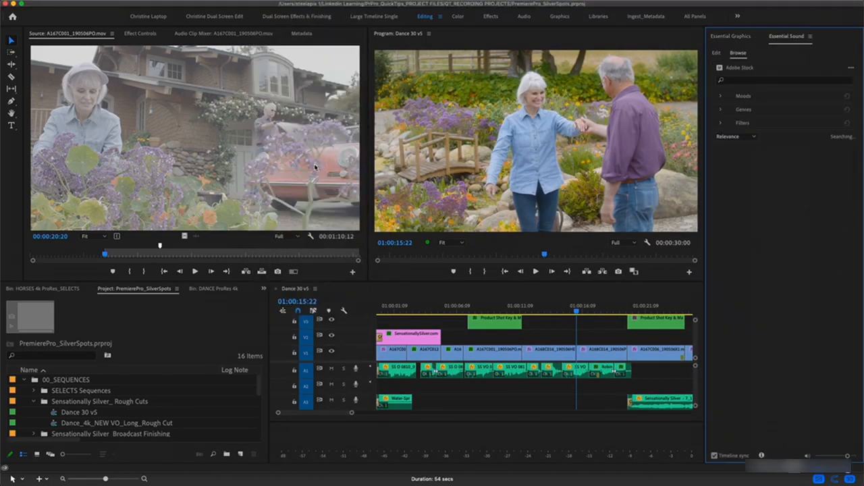
left_click(267, 5)
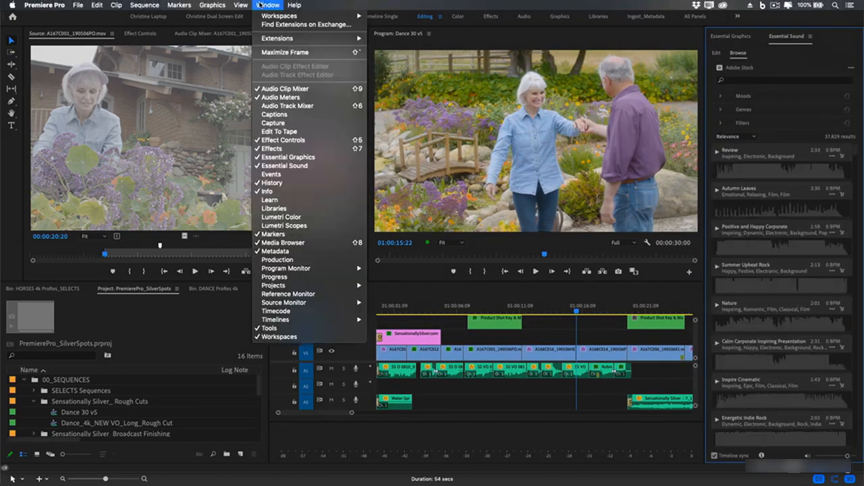
left_click(307, 218)
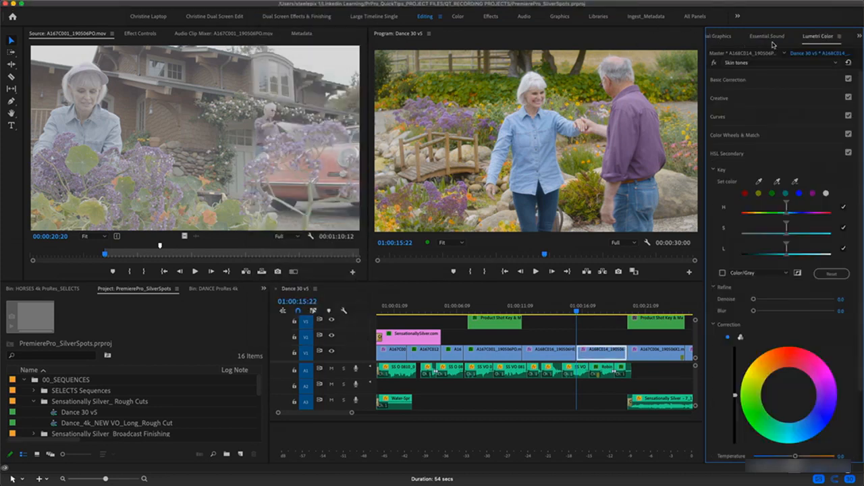
- Turn the panel group containing Lumetri Color into a stacked panel group
left_click(840, 37)
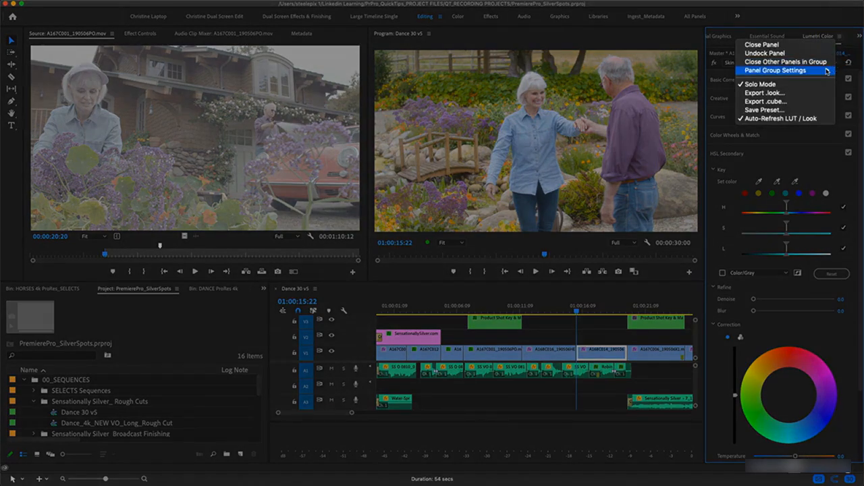
mouse_move(826, 71)
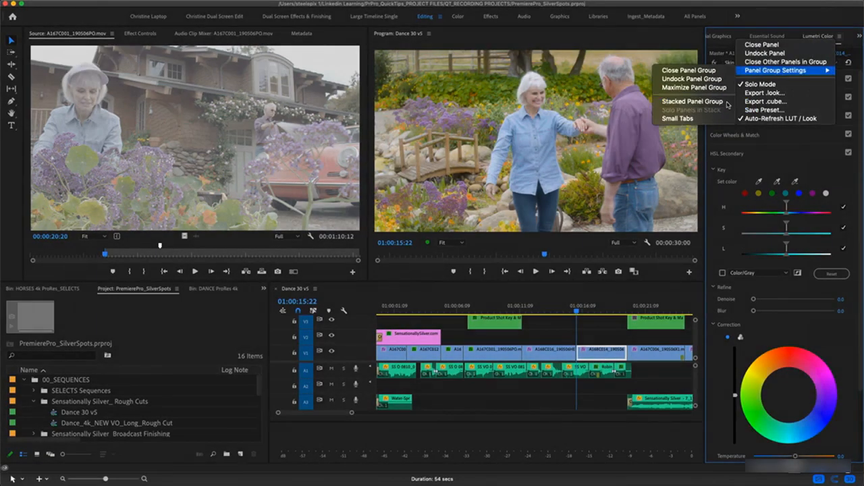
left_click(741, 108)
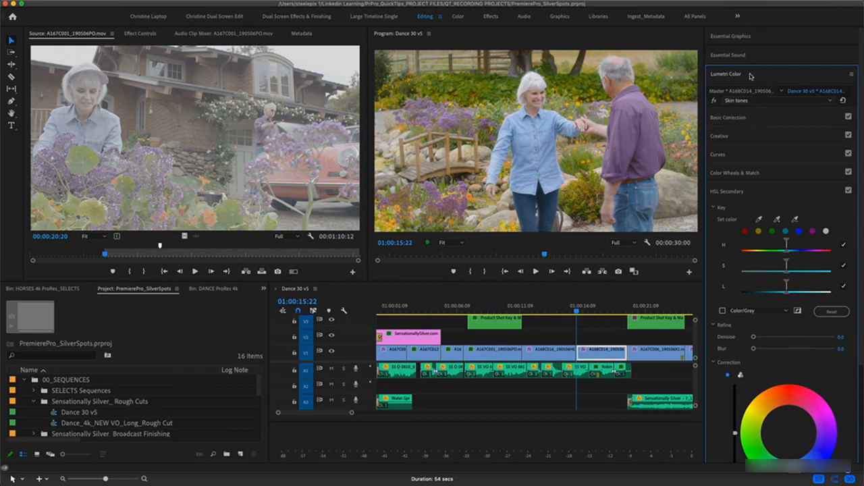
- Expand and collapse Essential Graphics and Essential Sound in the stack, then expand Lumetri Color
left_click(747, 38)
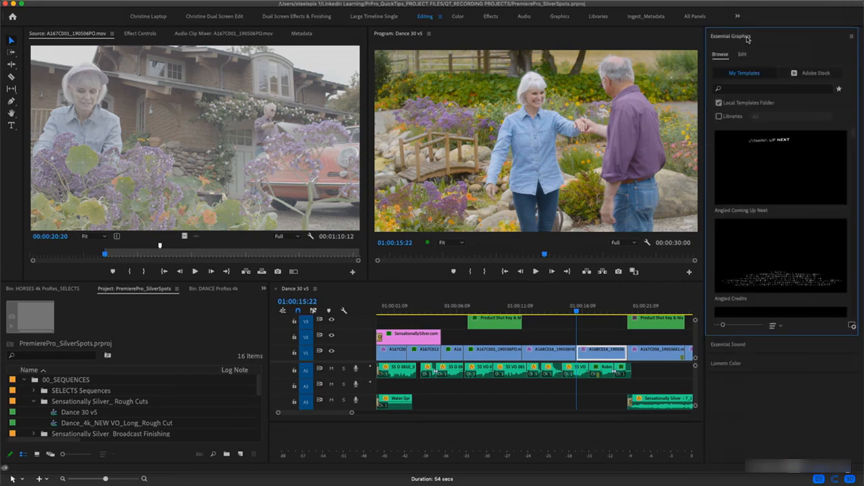
left_click(748, 37)
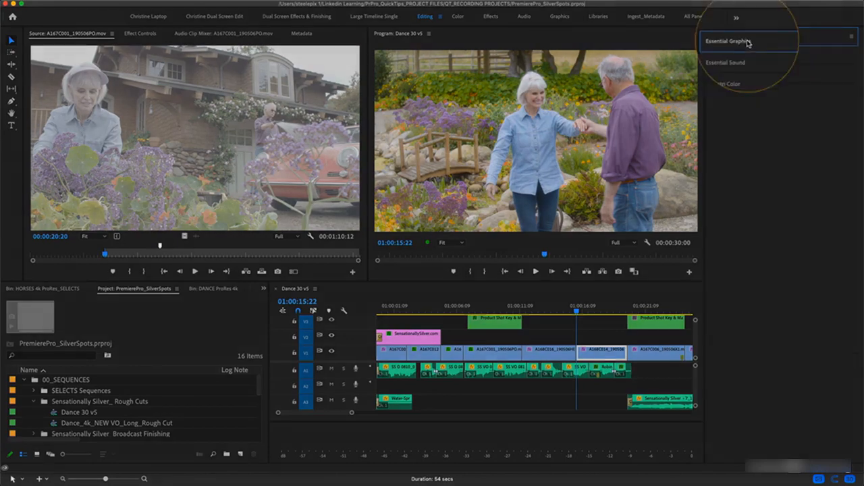
left_click(739, 54)
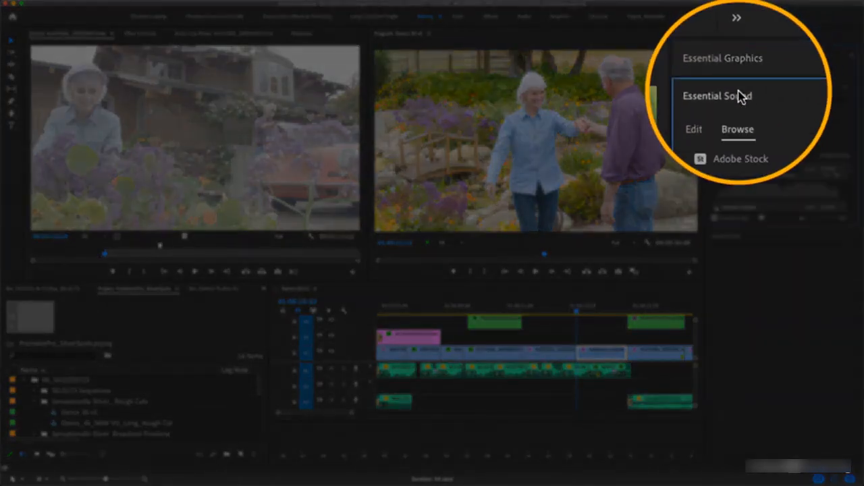
left_click(738, 93)
left_click(737, 101)
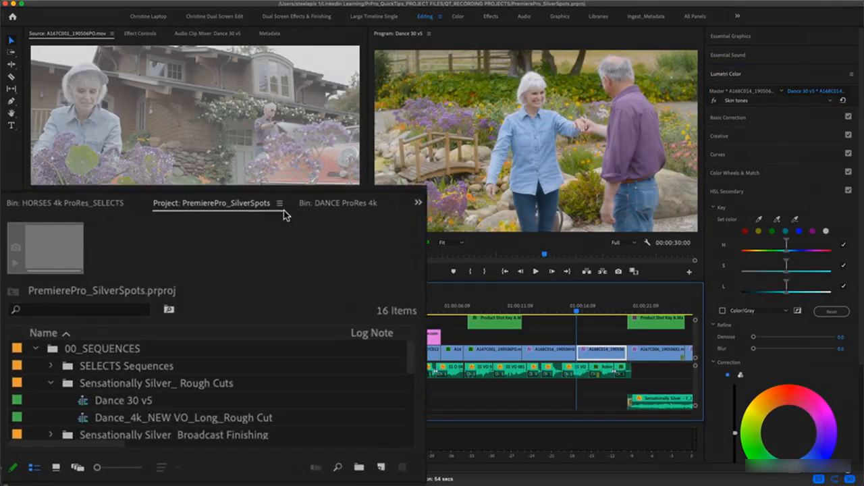
- Turn the PremierePro_SilverSpots Project panel's group into a stacked panel group and collapse the Project panel
left_click(177, 290)
mouse_move(297, 180)
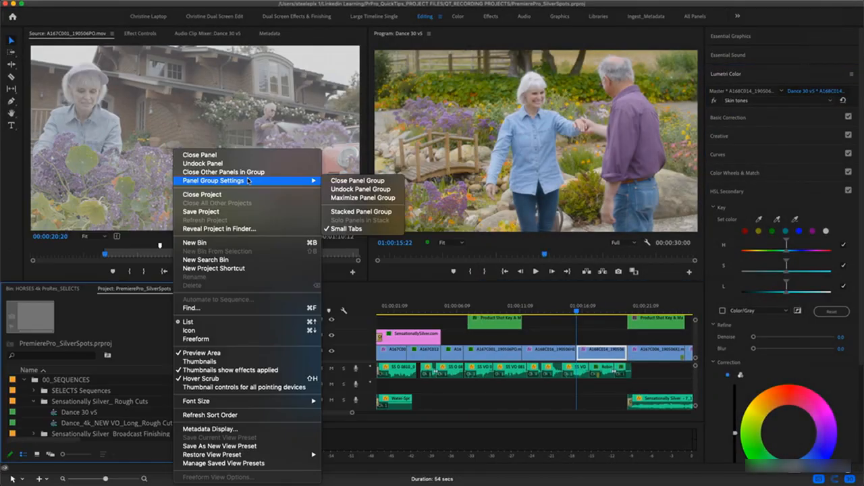
left_click(396, 213)
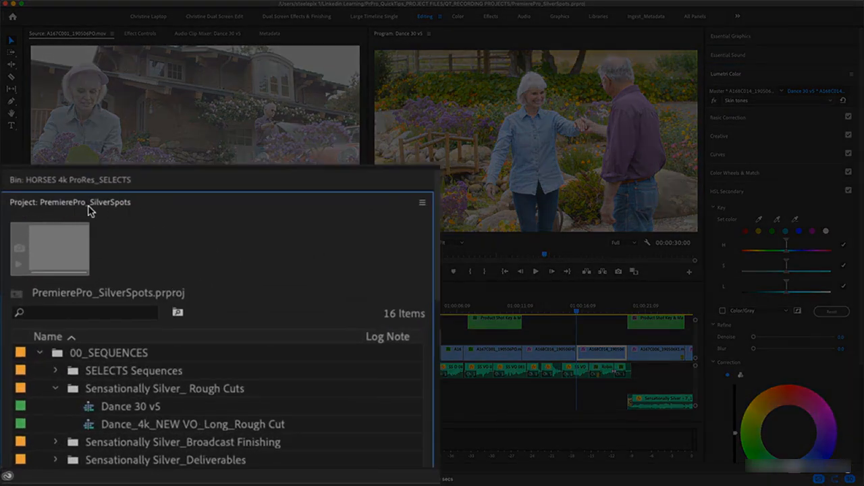
left_click(90, 206)
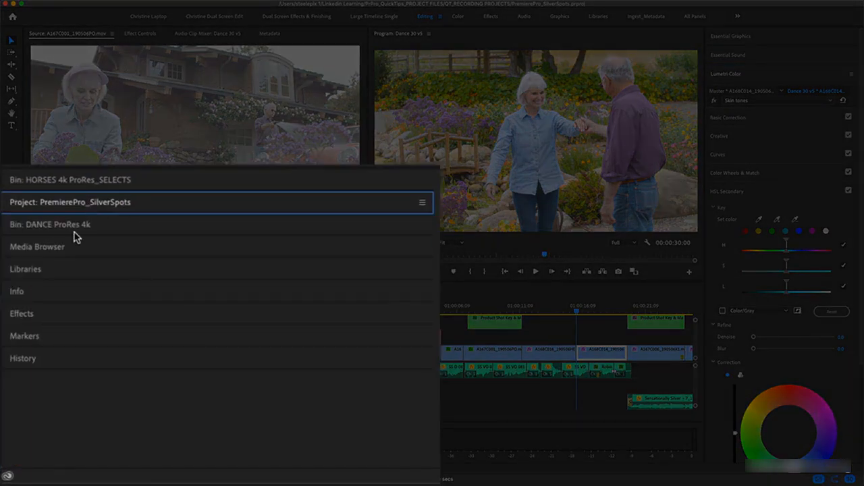
- Reorder the stacked panels so the PremierePro_SilverSpots Project comes first, followed by the DANCE ProRes 4k and HORSES 4k ProRes_SELECTS bins
left_click(76, 226)
left_click(78, 227)
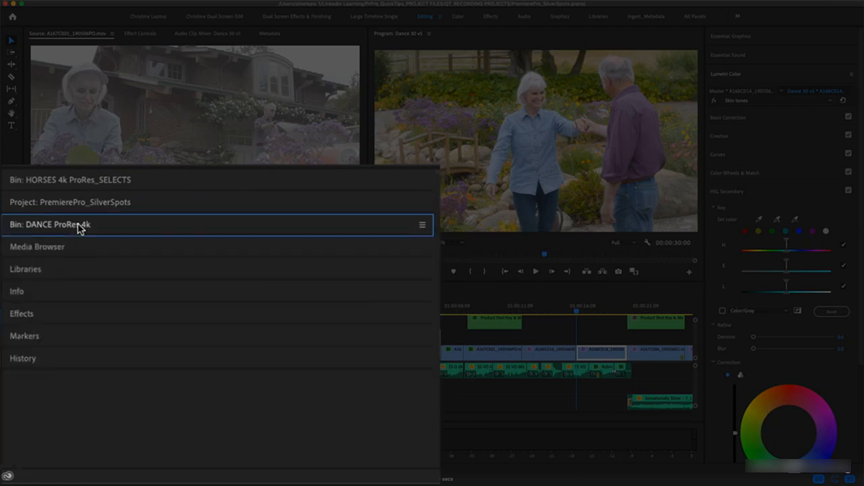
left_click(79, 204)
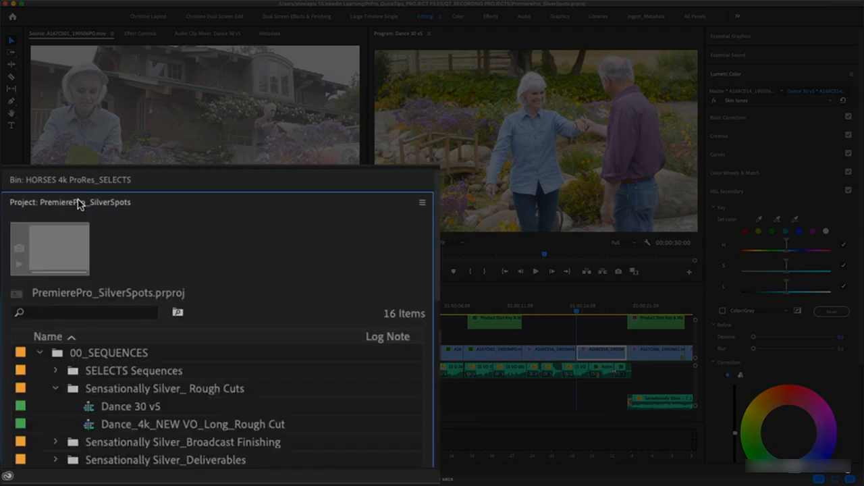
left_click(79, 194)
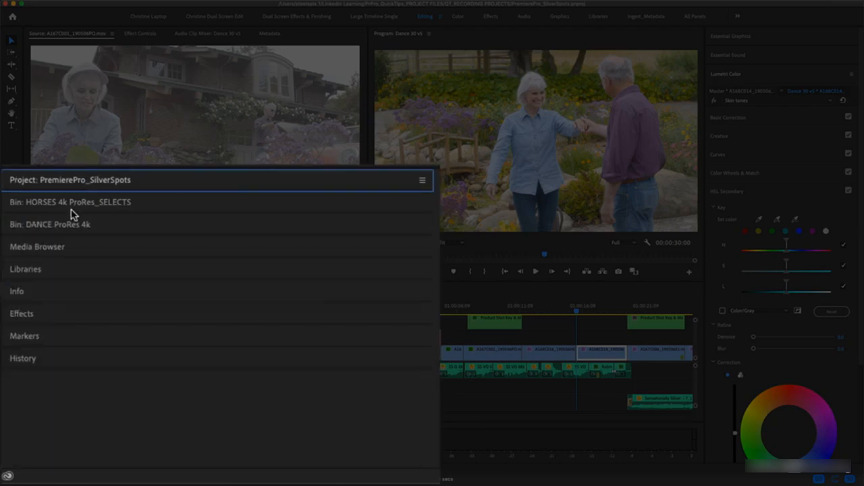
left_click_drag(73, 203, 71, 229)
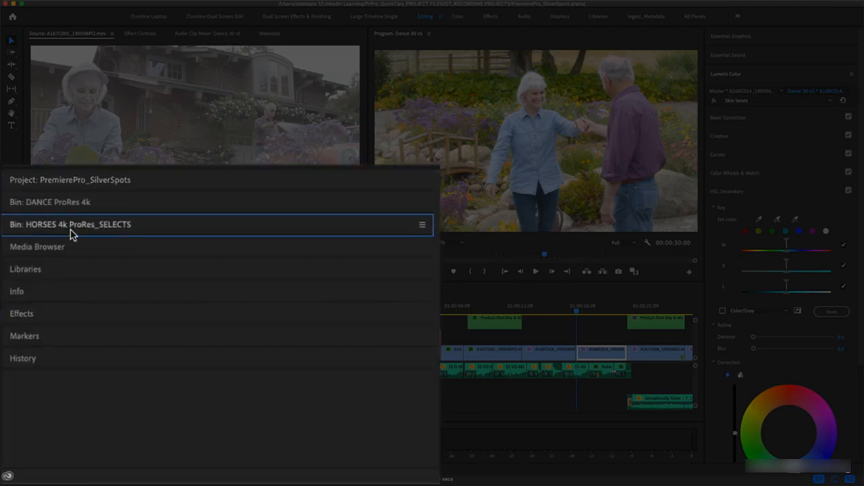
- Expand the DANCE ProRes 4k bin to view its clips, then expand and collapse the PremierePro_SilverSpots Project panel
left_click(73, 203)
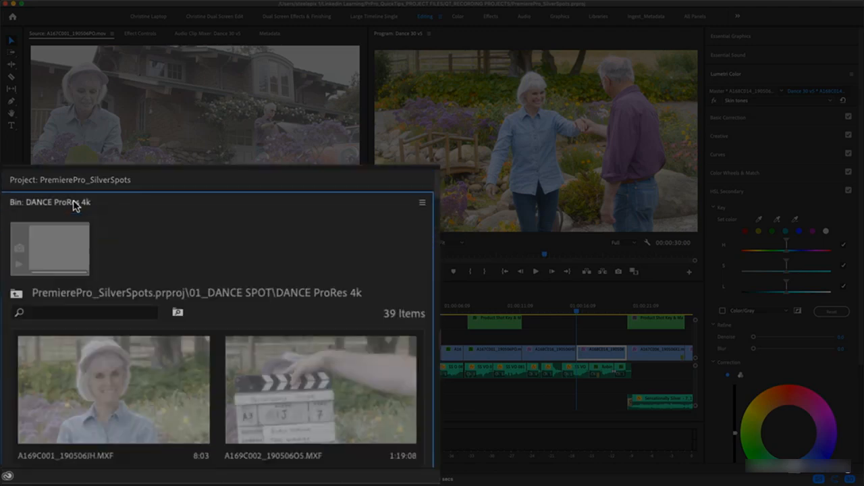
left_click(135, 182)
left_click(109, 181)
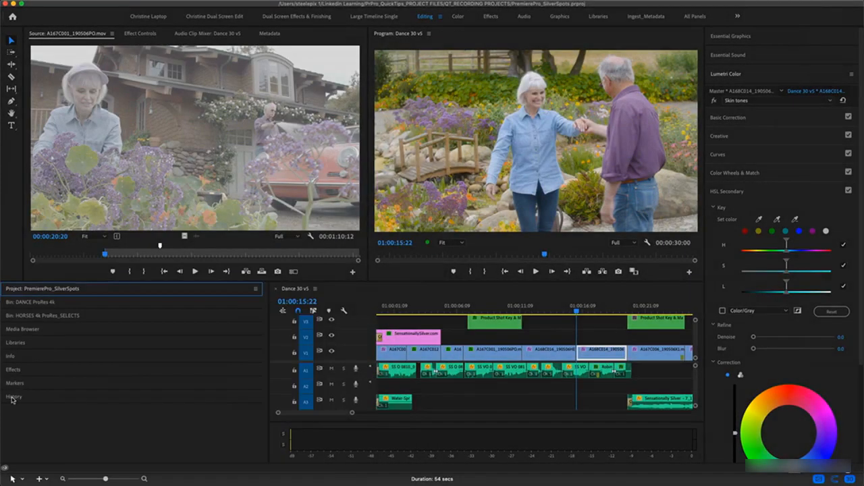
- Move the History, Markers, Info and Libraries panels from the Project stack into the stack containing Lumetri Color
left_click_drag(13, 398, 766, 263)
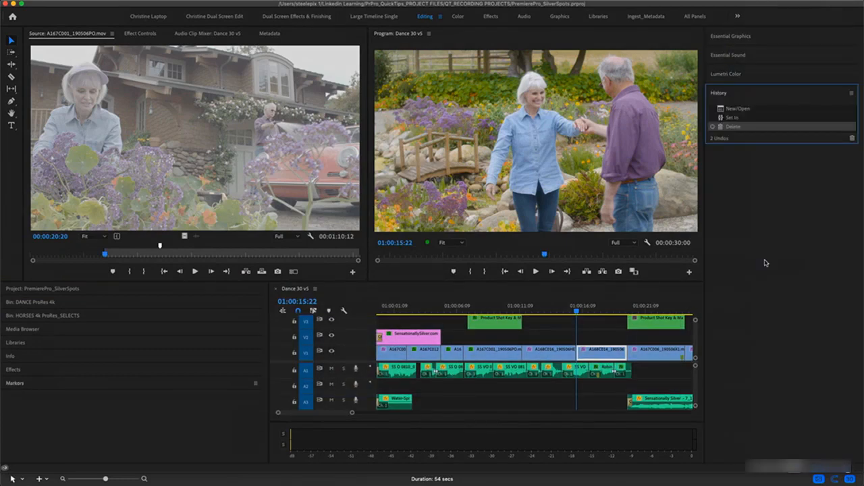
left_click_drag(14, 382, 777, 299)
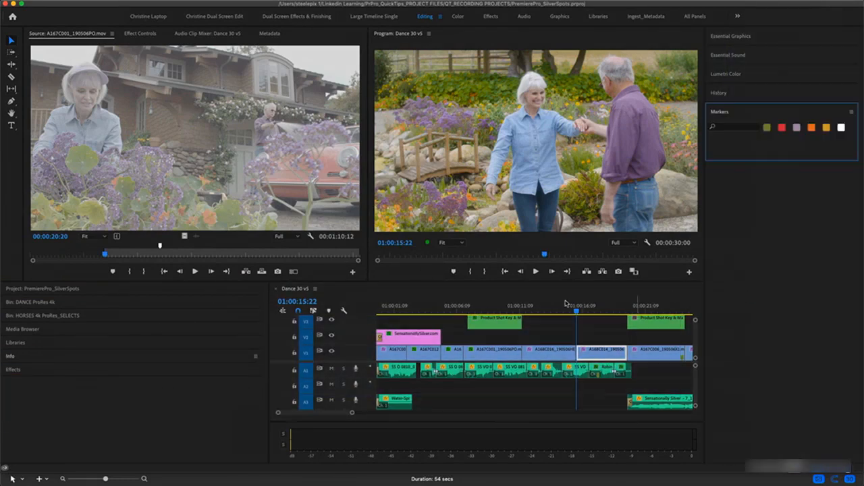
left_click_drag(9, 358, 812, 321)
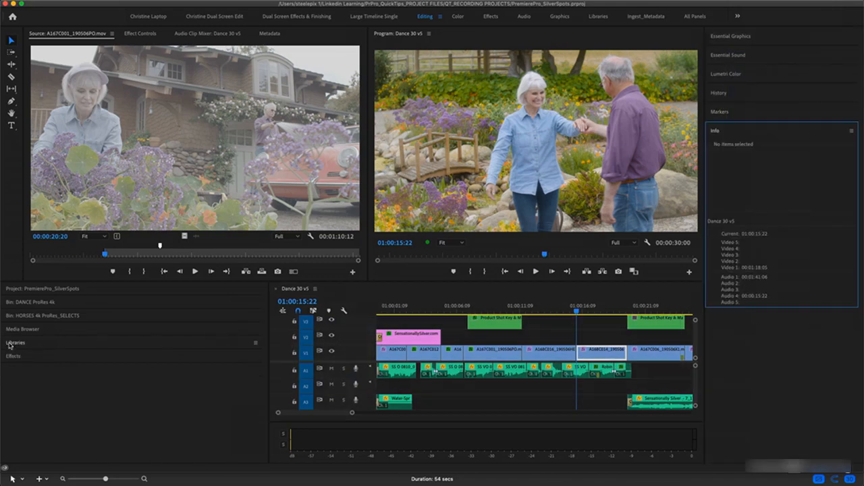
left_click_drag(10, 342, 785, 212)
- Reorder the Lumetri Color stack to start with Info, Markers, History and Libraries, and expand Lumetri Color
left_click_drag(727, 149, 727, 37)
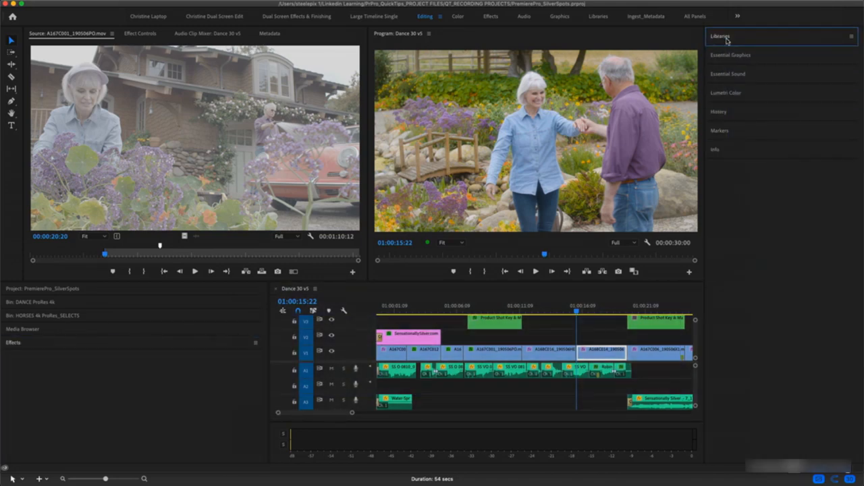
left_click_drag(719, 262, 748, 33)
left_click_drag(722, 152, 727, 59)
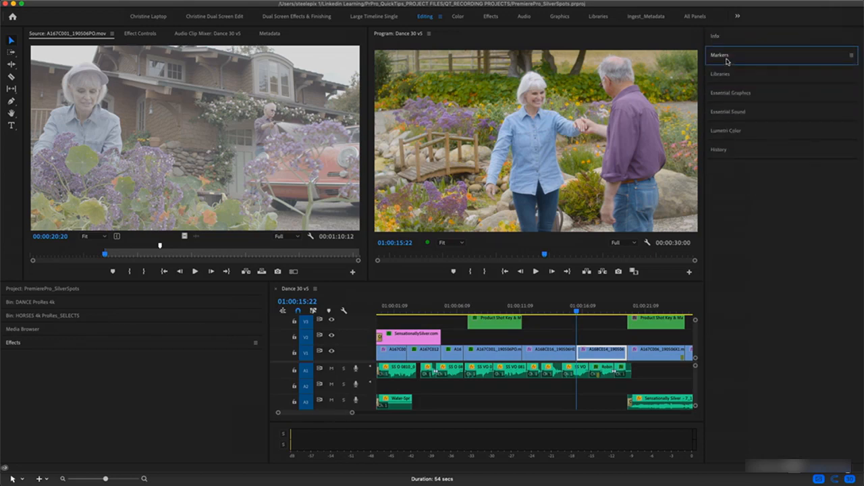
left_click_drag(722, 150, 722, 76)
left_click(733, 154)
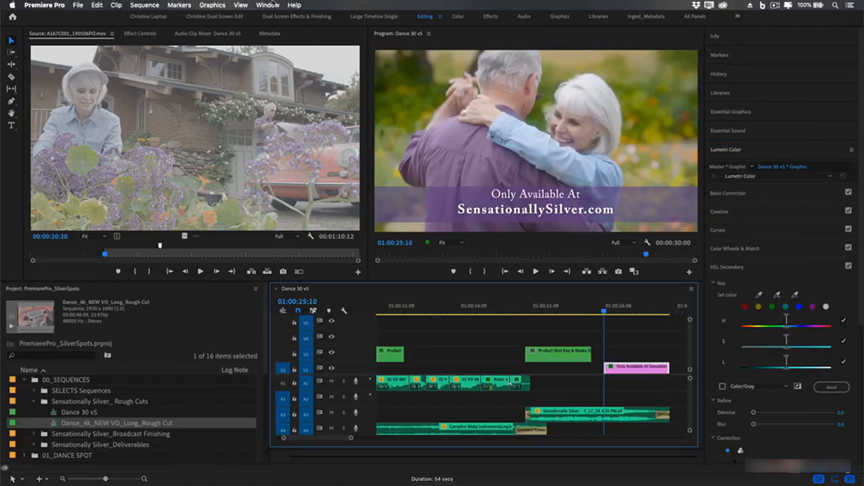
- Save the current panel layout as a new workspace named "Stacked Panels"
left_click(268, 5)
mouse_move(275, 15)
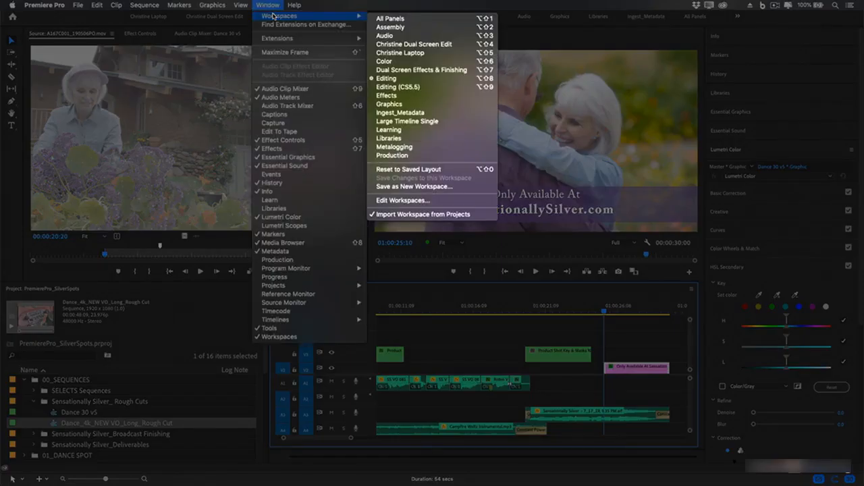
left_click(467, 186)
type("Stacked Panels")
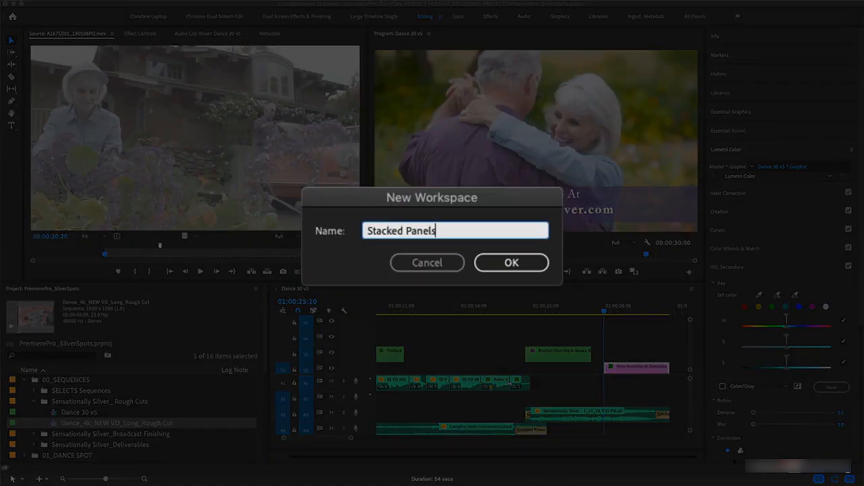
key("Return")
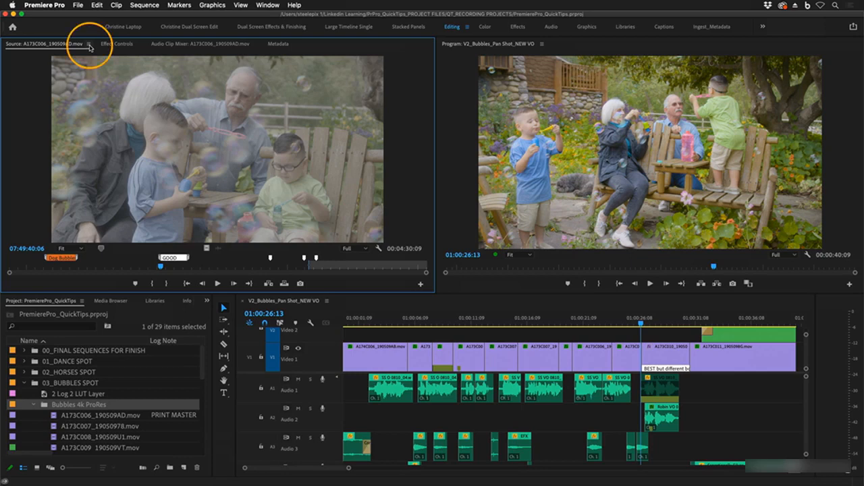
- Close all clips loaded in the Source Monitor
left_click(89, 45)
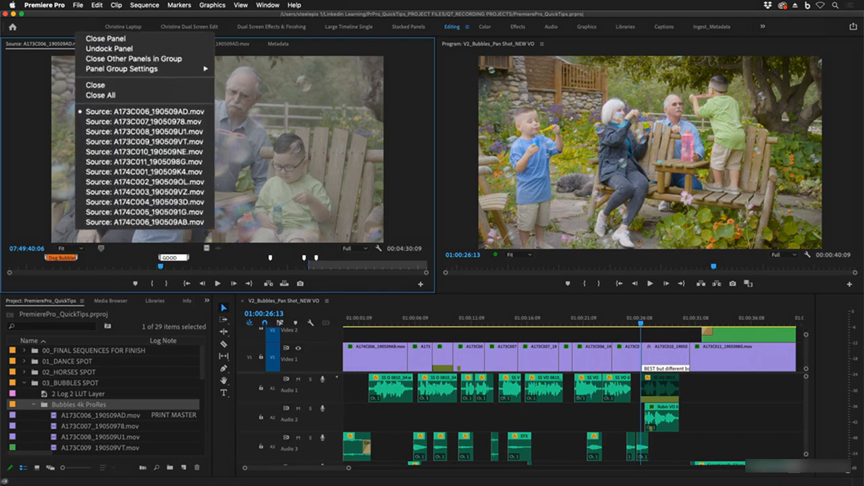
left_click(176, 96)
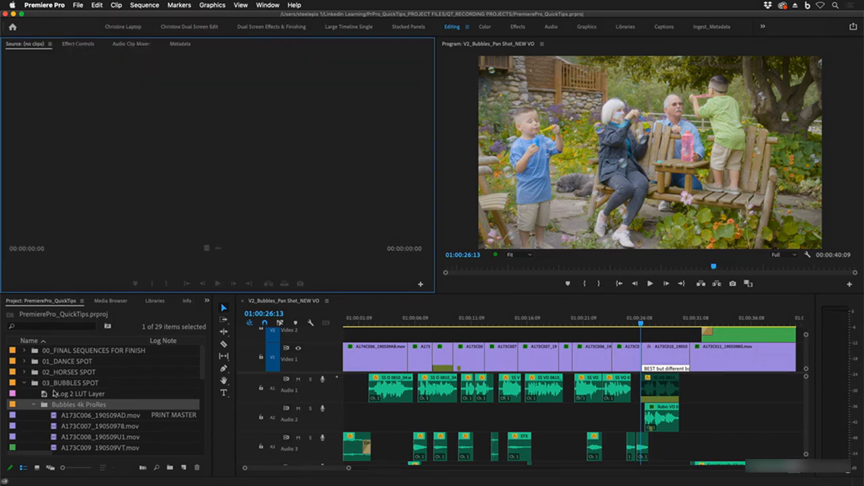
- Load the whole Bubbles 4k ProRes bin into the Source Monitor and display the clip A173C006_190509AD.mov
scroll(55, 395, "down", 2)
scroll(54, 395, "down", 2)
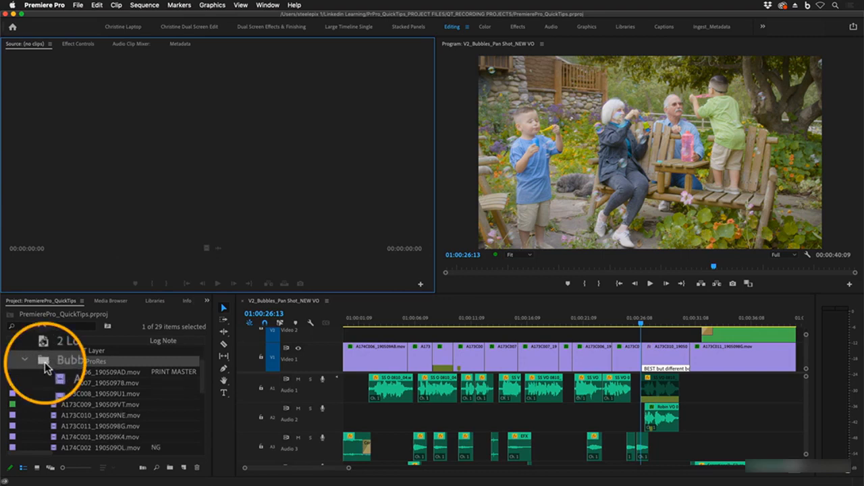
left_click(46, 367)
left_click_drag(45, 366, 209, 155)
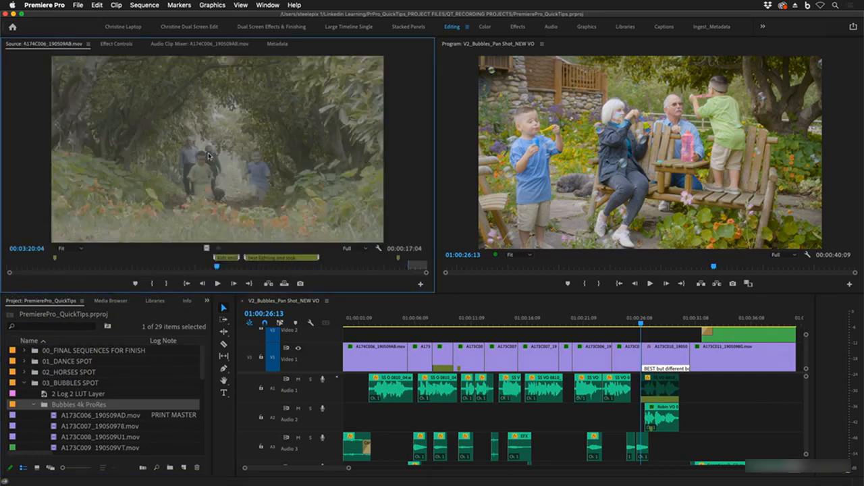
left_click(88, 44)
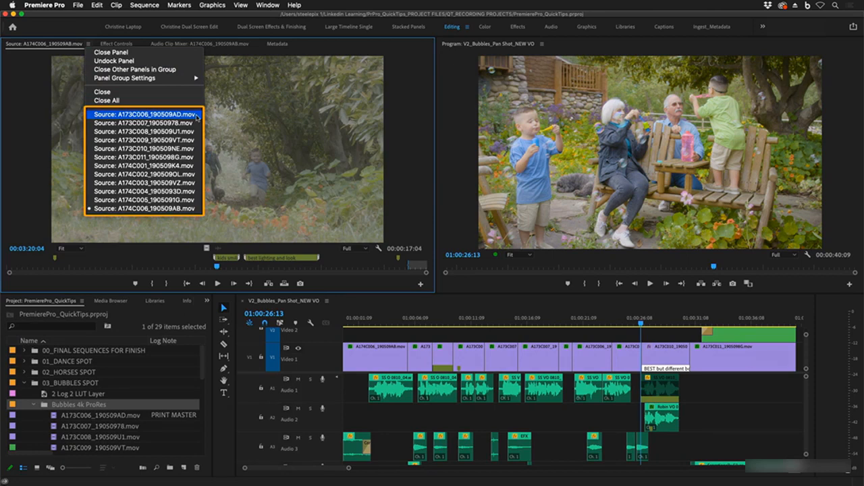
left_click(197, 114)
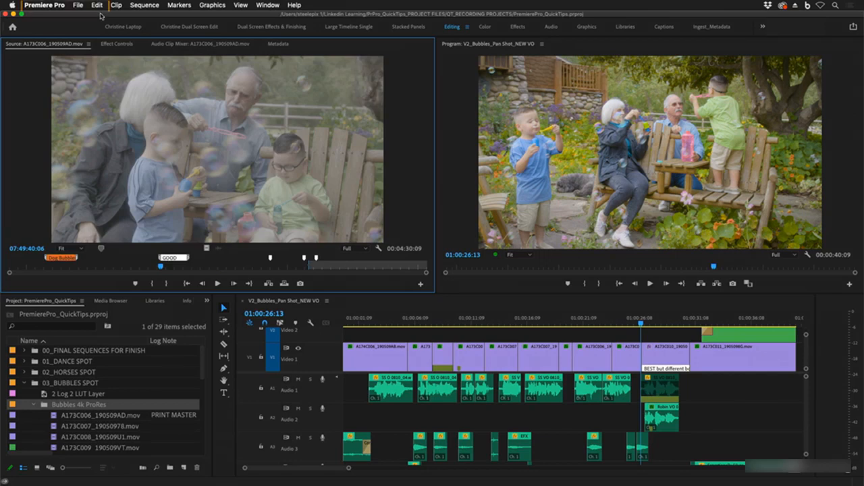
- Open the keyboard shortcut settings and filter the commands by "source clip" to reach those of the Source Monitor Panel
left_click(49, 8)
left_click(120, 53)
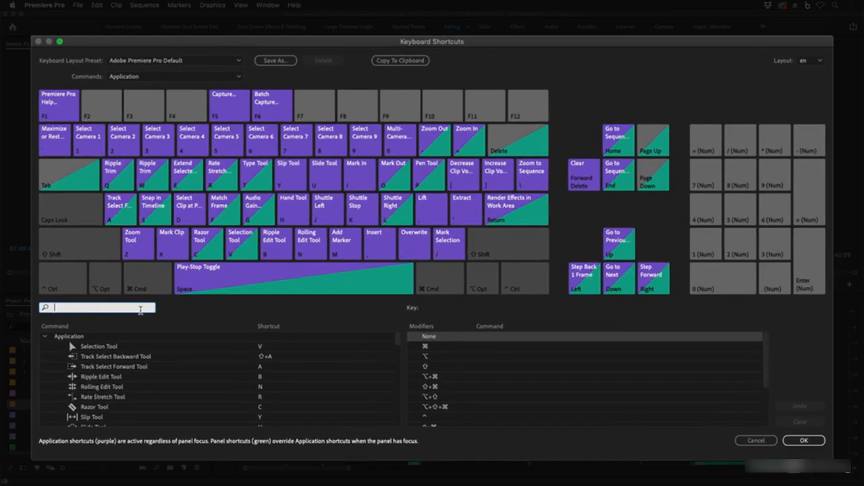
type("source")
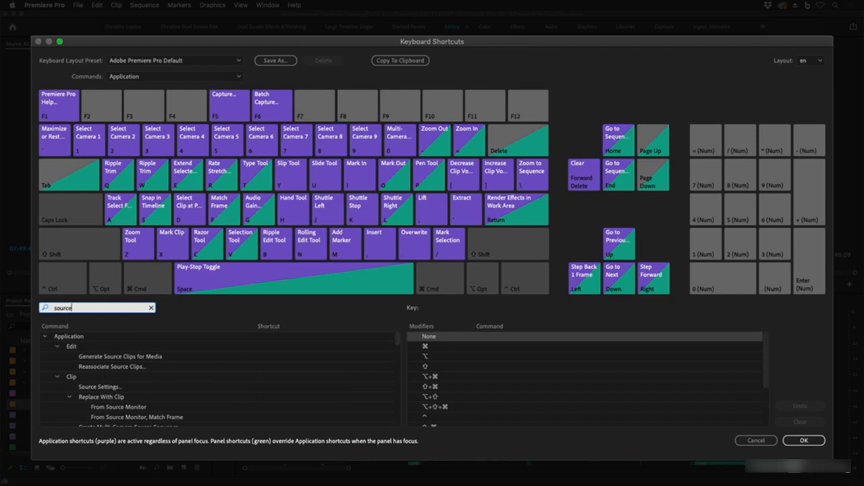
type(" clip")
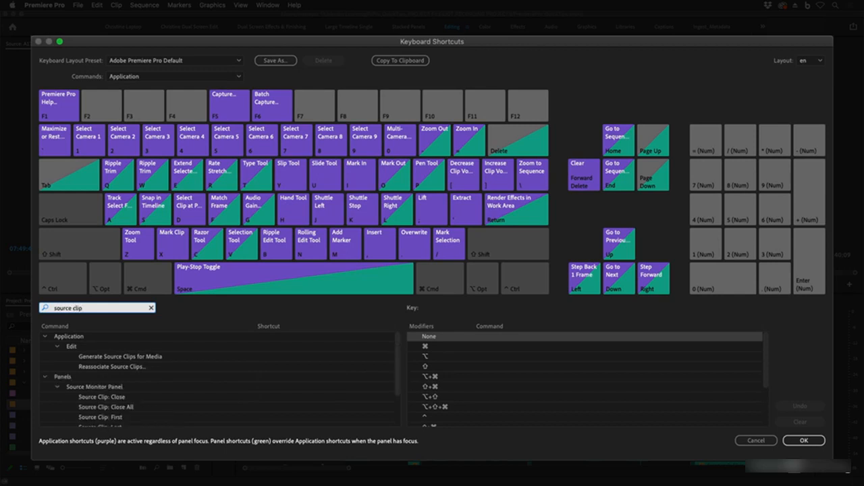
scroll(248, 396, "down", 4)
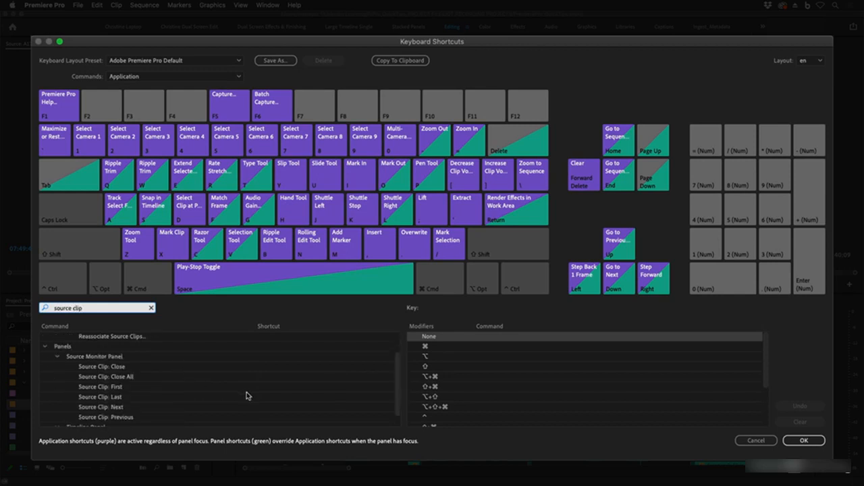
left_click(140, 347)
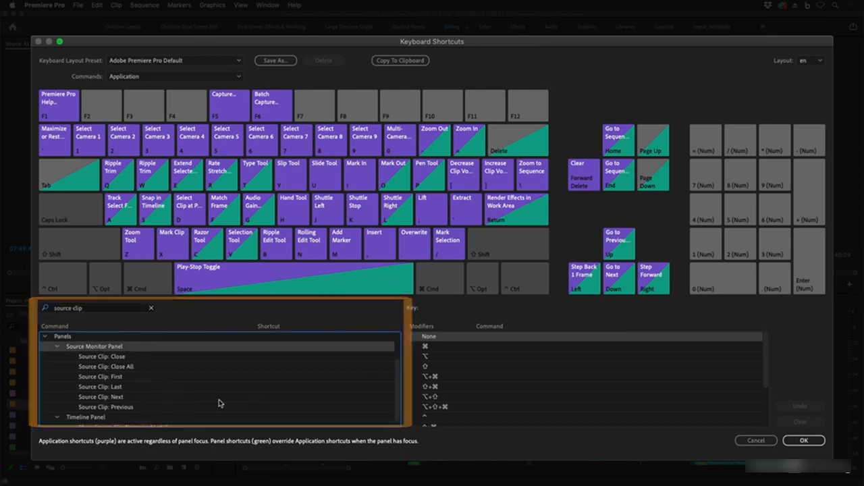
- Assign the Down arrow as the shortcut for Source Clip: Next in the Source Monitor Panel commands
left_click(266, 399)
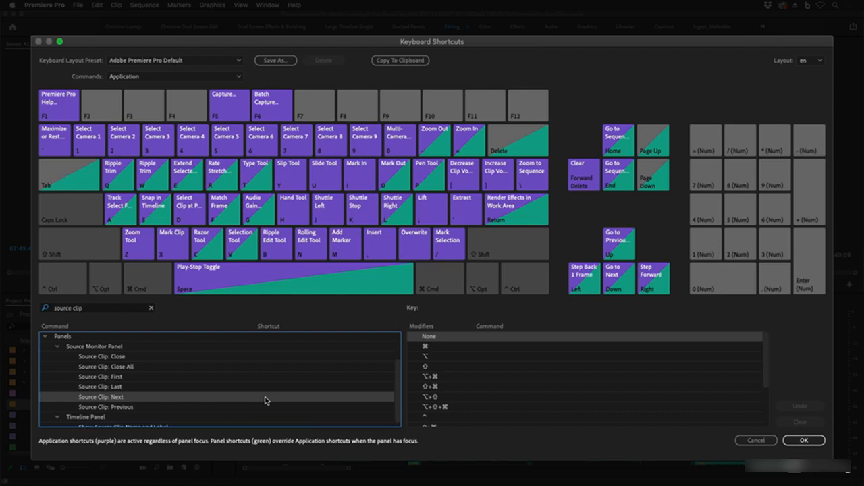
left_click(265, 400)
key("Down")
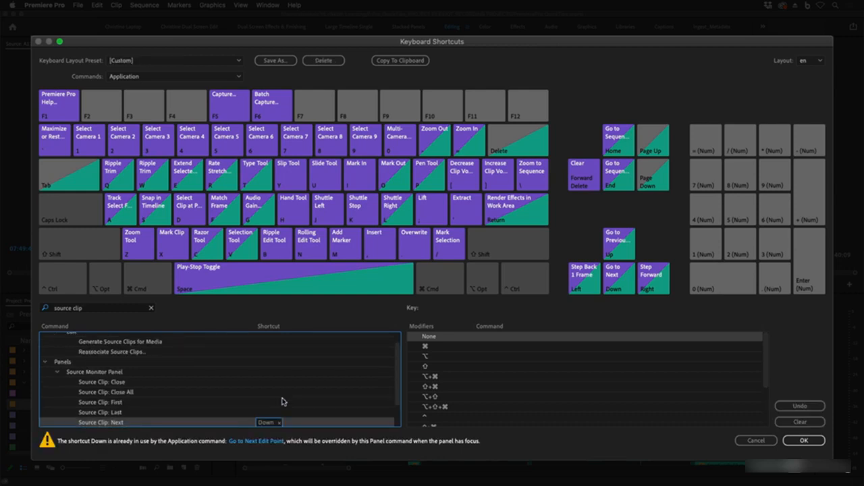
- Assign the Up arrow as the shortcut for Source Clip: Previous and apply the shortcut changes
scroll(282, 402, "down", 3)
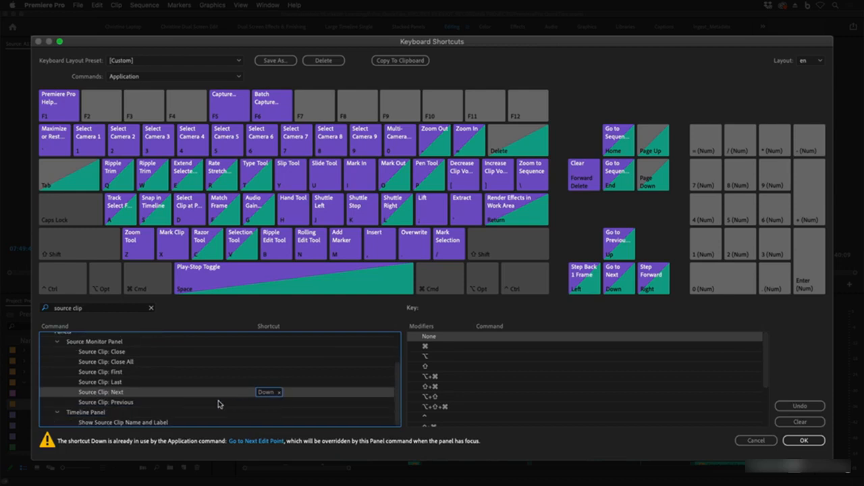
left_click(123, 403)
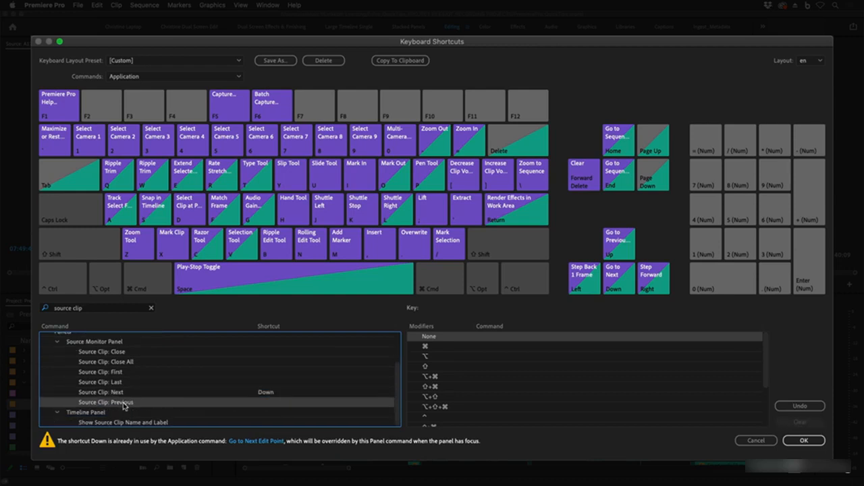
left_click(266, 403)
key("Up")
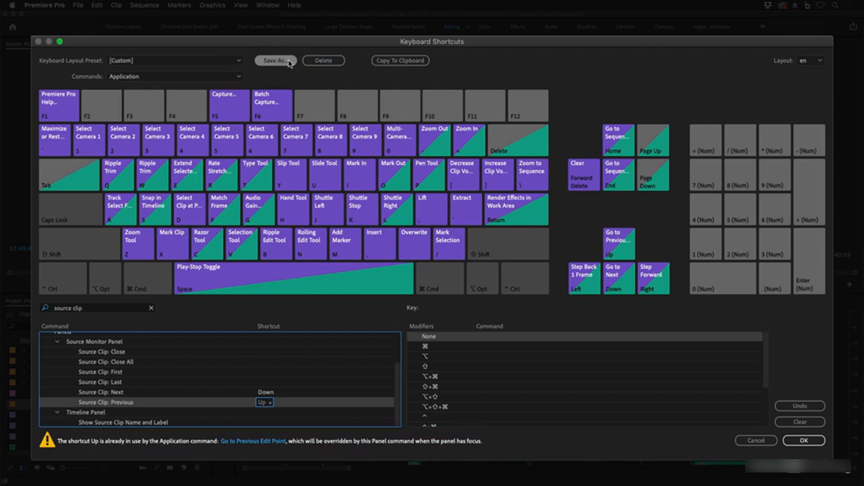
left_click(804, 442)
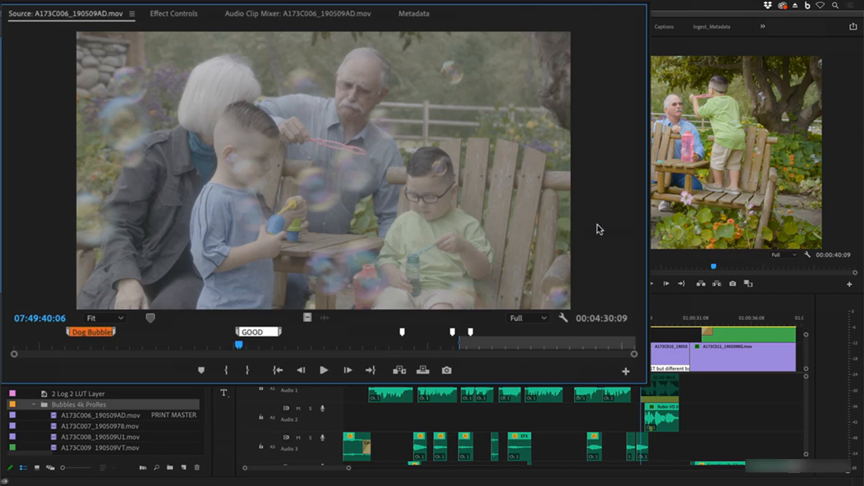
- Step forward through the clips loaded in the Source Monitor, from A173C006_190509AD.mov to A173C010_190509NE.mov
key("Down")
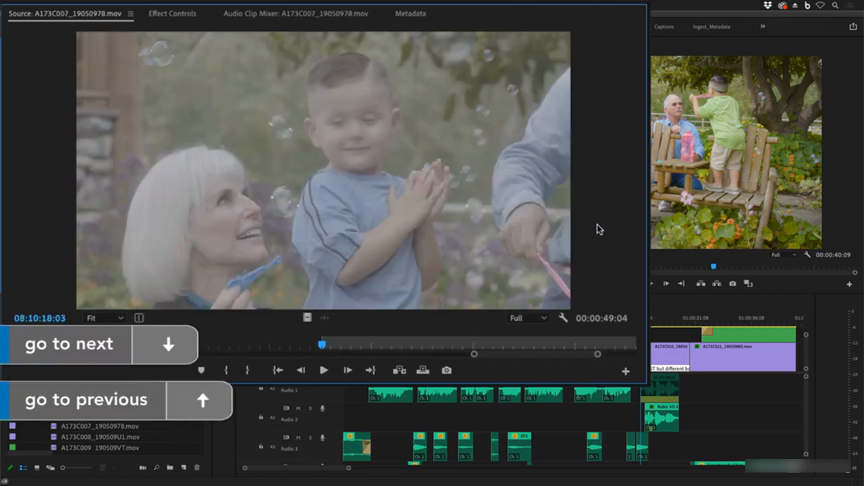
key("Down")
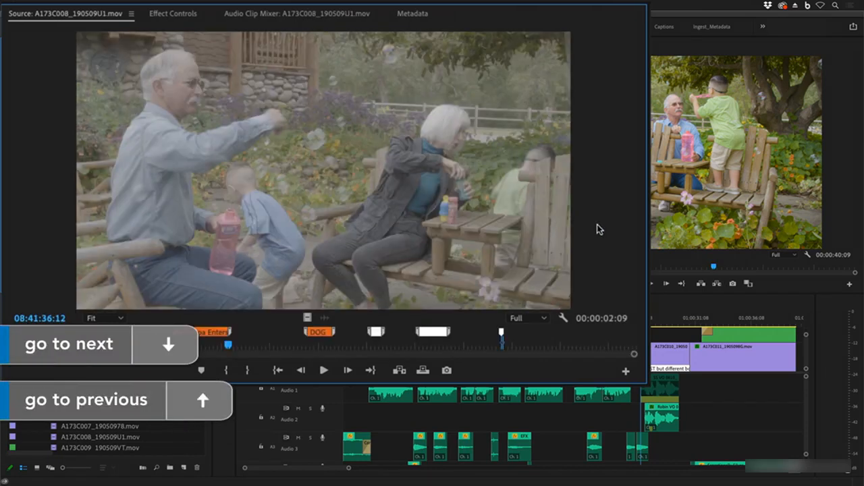
key("Down")
key("Down")
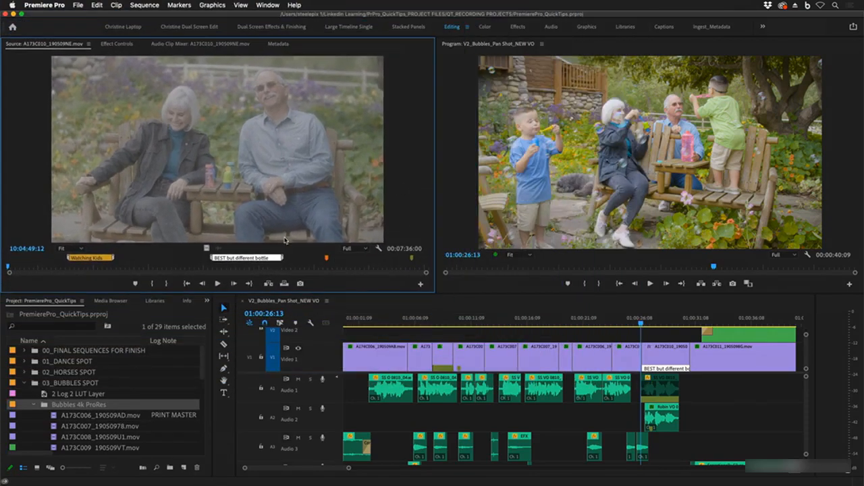
- Select A173C006_190509AD.mov in the project list and step down to A174C002_190509OL.mov and back up through the clips
left_click(54, 417)
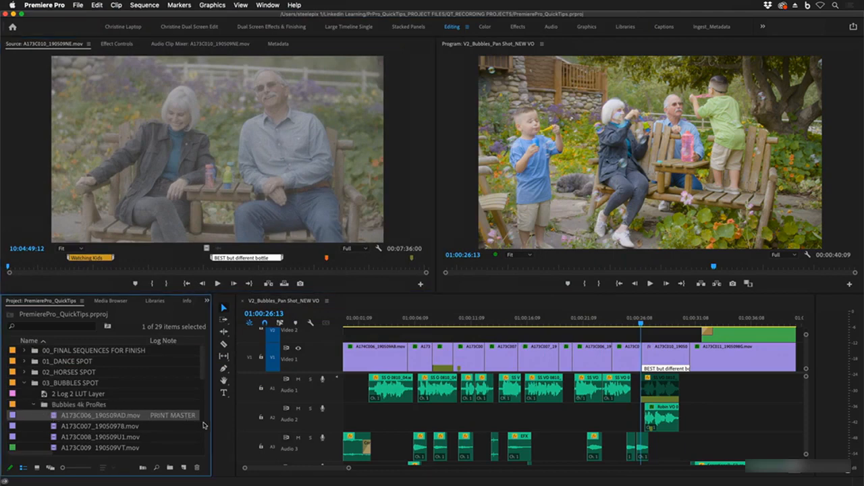
key("Down")
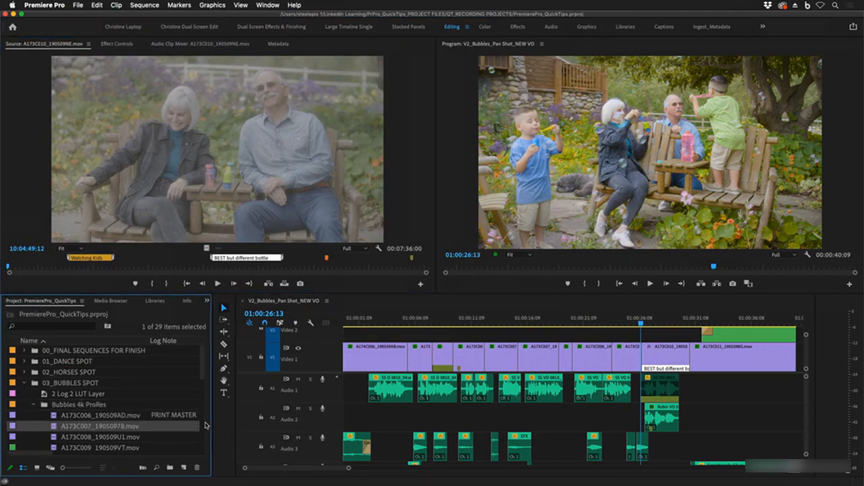
key("Down")
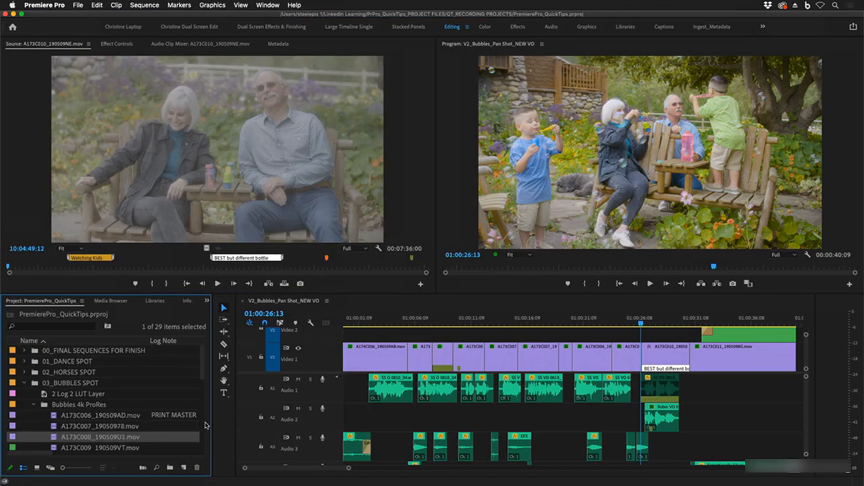
key("Down")
key("Down")
key("Down")
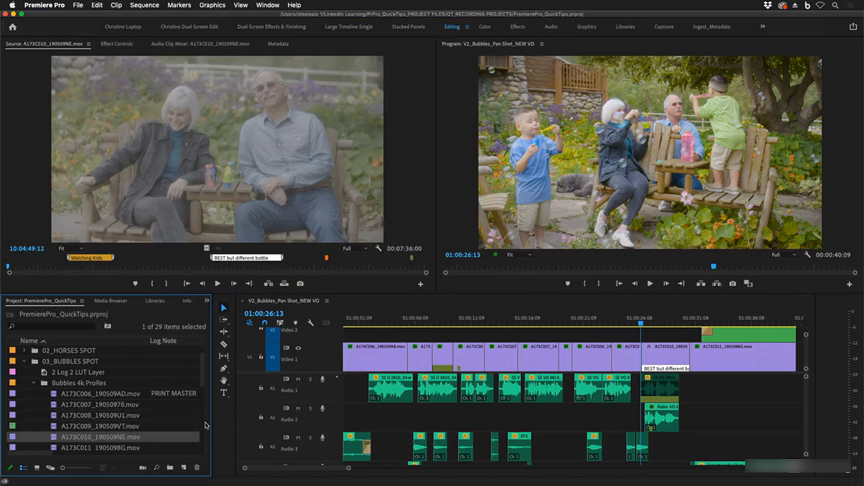
key("Down")
key("Down")
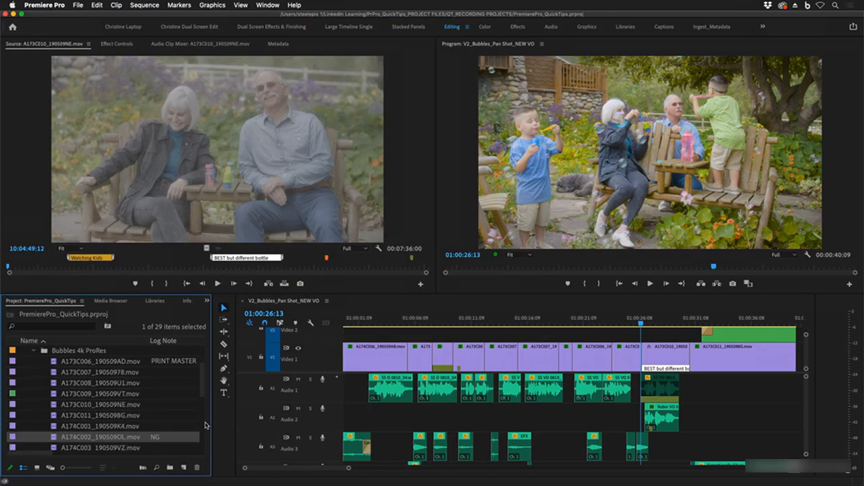
key("Up")
key("Up")
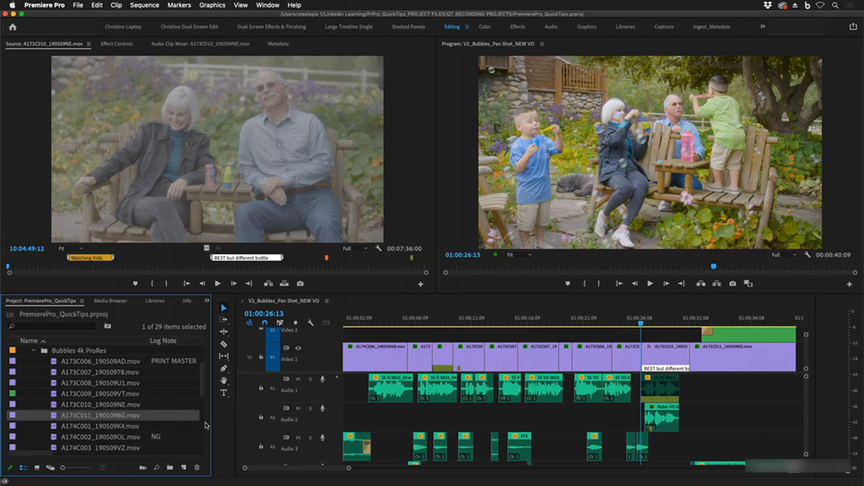
key("Up")
key("Up")
key("Up")
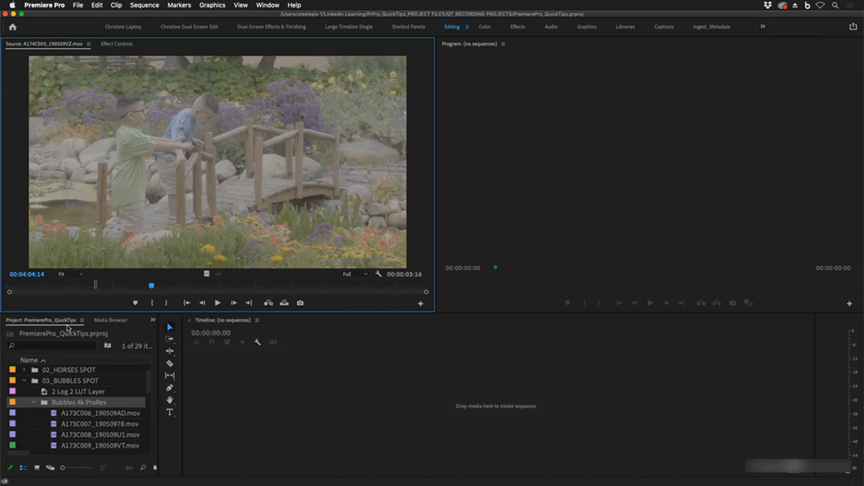
- Open the Bubbles 4k ProRes bin in its own tab and show its clips in icon view
left_click(68, 327)
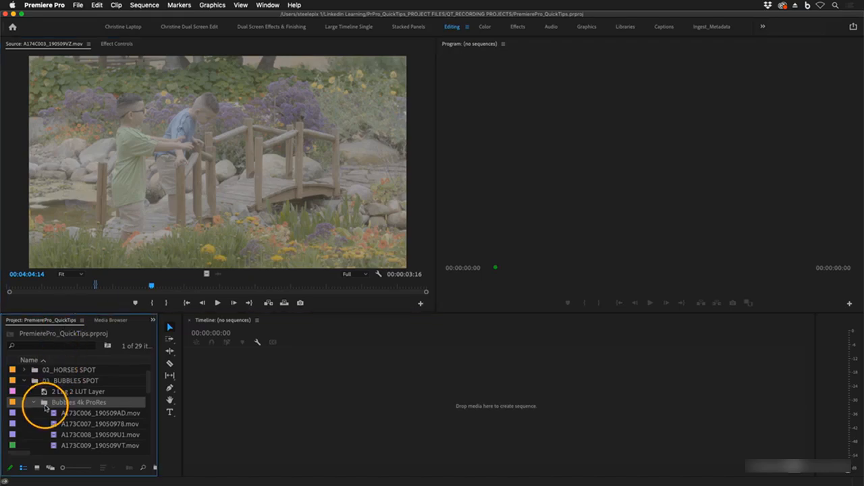
double_click(45, 404)
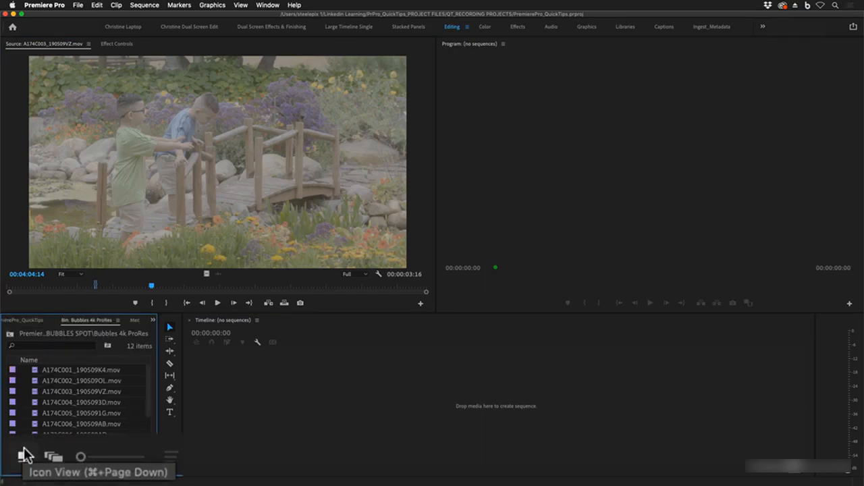
left_click(34, 466)
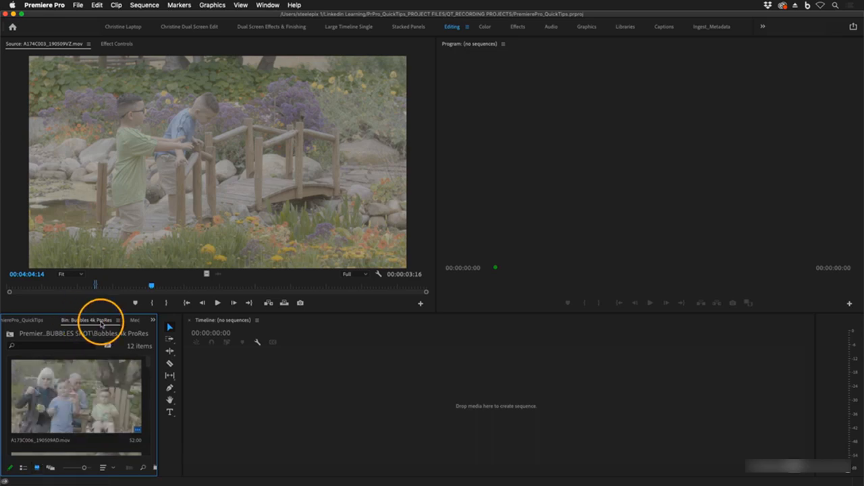
- Dock the Bubbles 4k ProRes bin between the Source Monitor and Effect Controls tabs and check its Hover Scrub option
left_click_drag(102, 324, 207, 152)
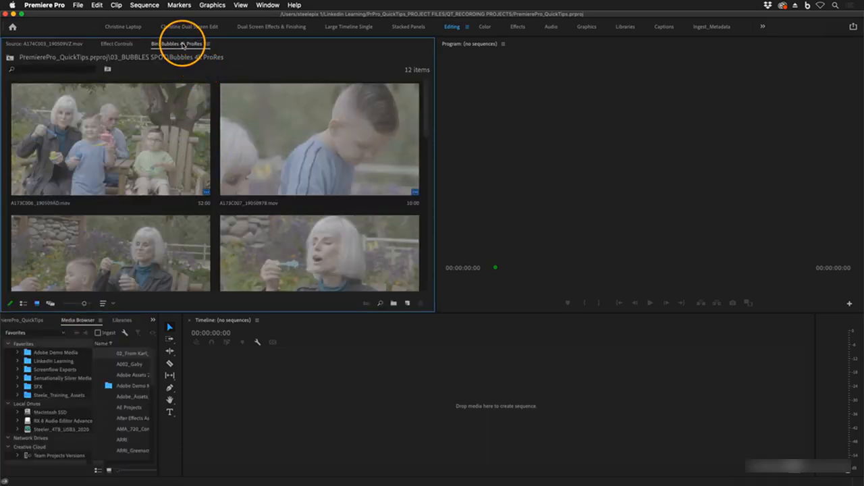
left_click_drag(183, 44, 129, 45)
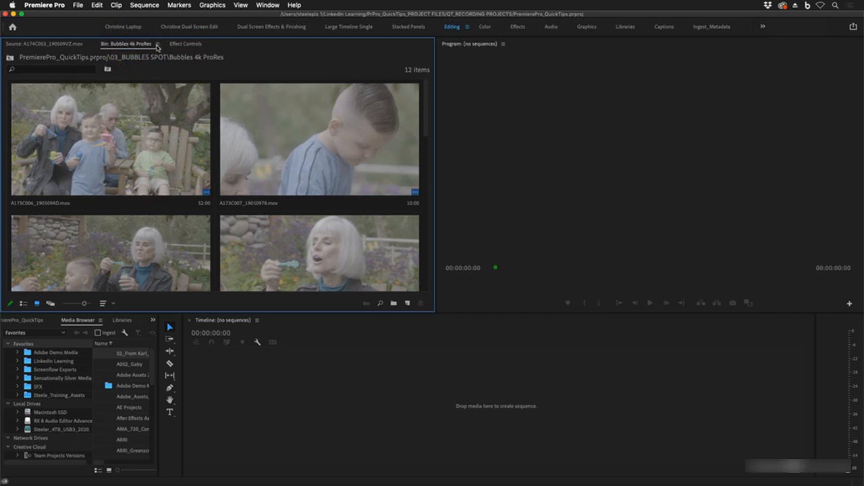
left_click(157, 44)
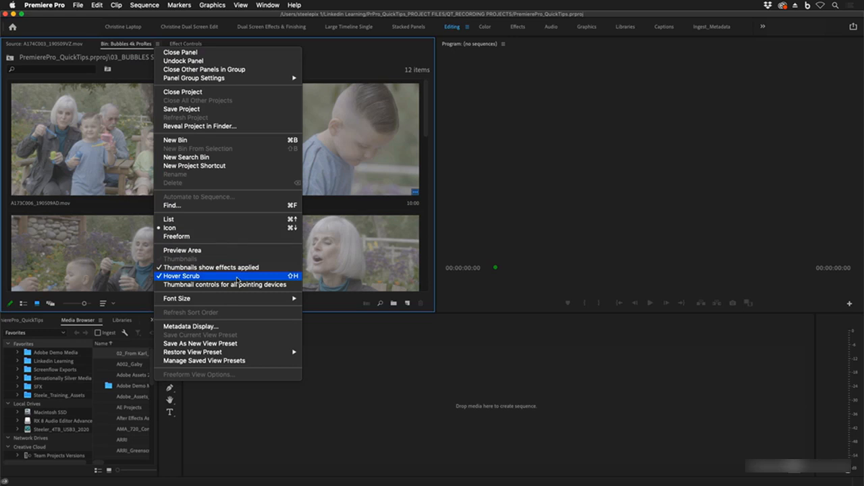
left_click(128, 176)
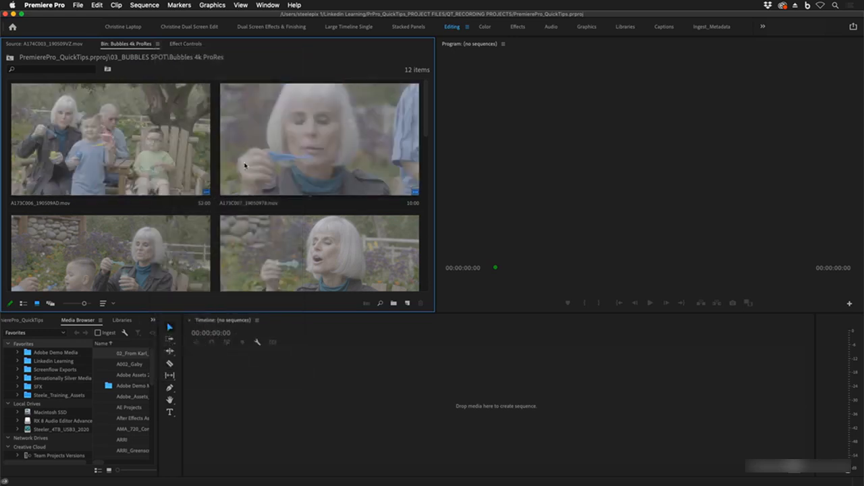
- Play clip A173C007 within its bin thumbnail and mark new In and Out points on it
left_click(345, 156)
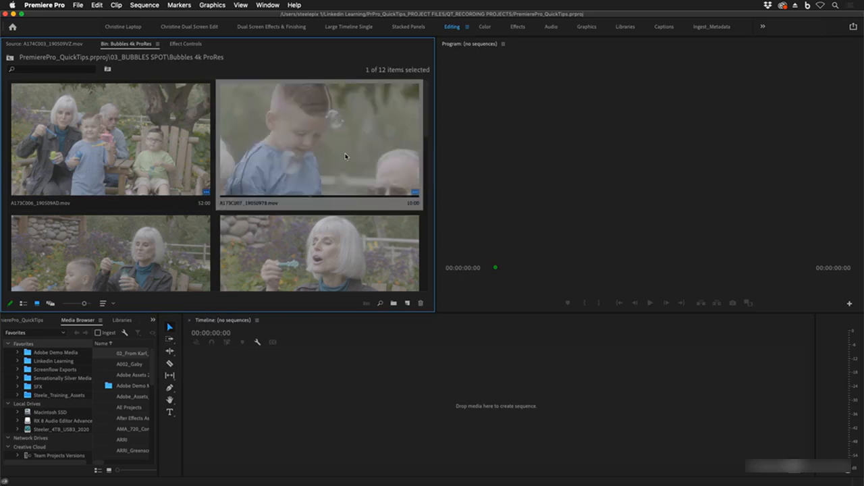
left_click(307, 197)
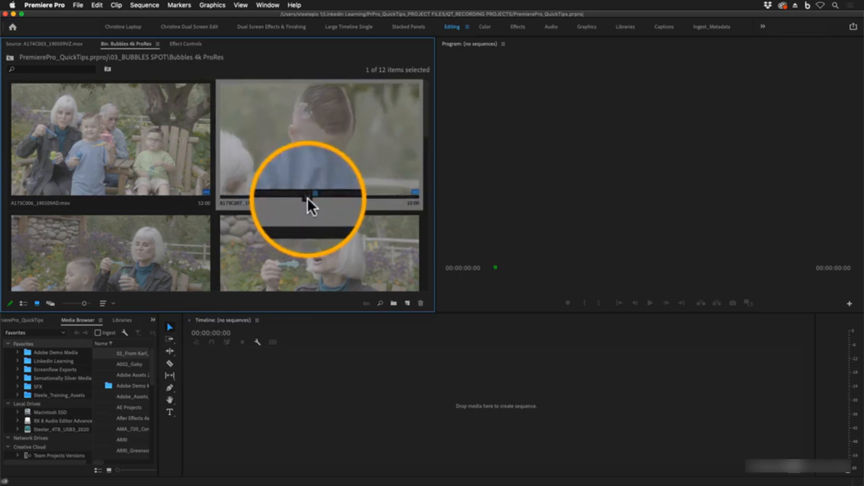
key("space")
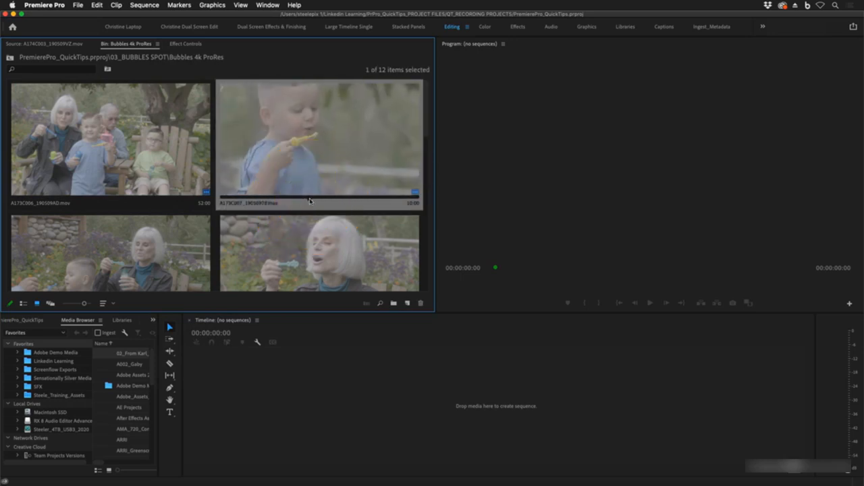
key("l")
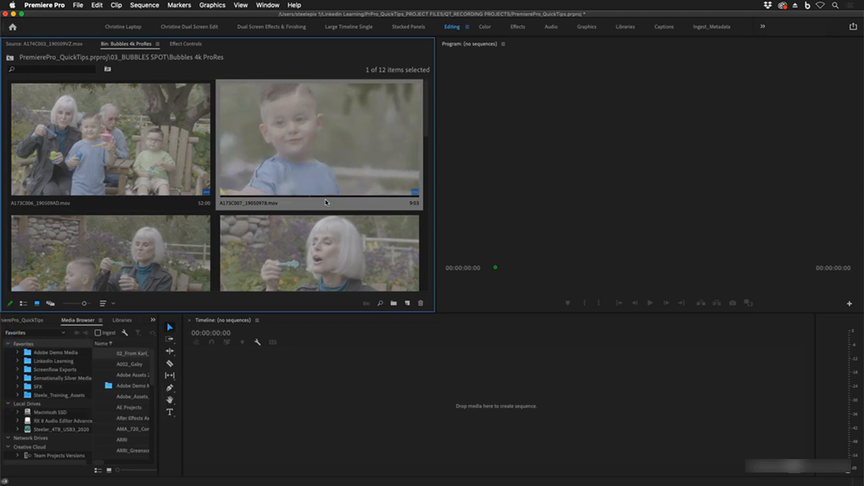
key("i")
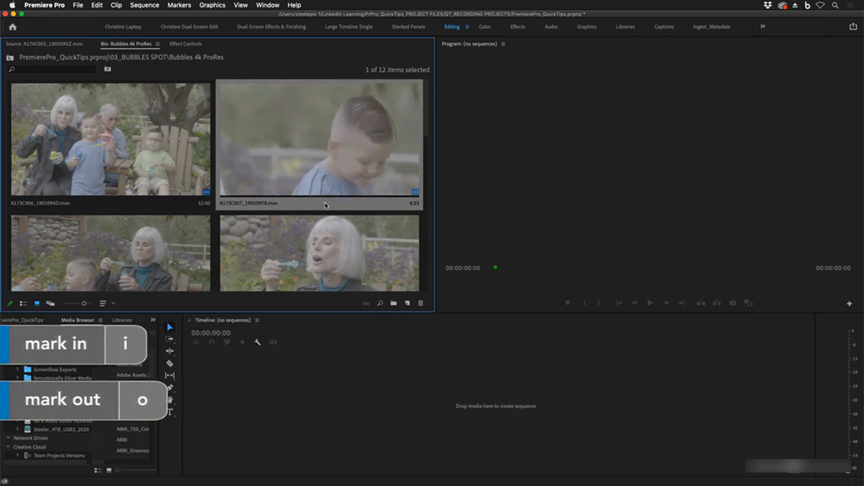
- Select the A173C006_190509AD.mov and A173C007 thumbnails in turn to check their marked ranges
left_click(145, 188)
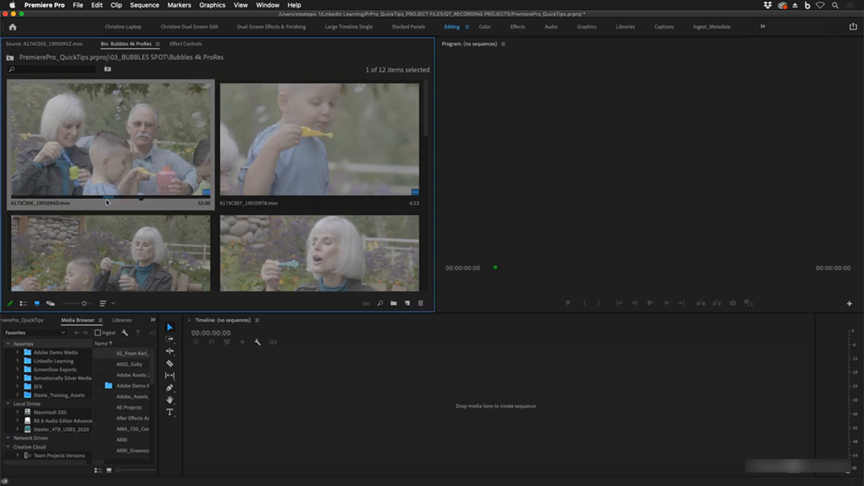
left_click(107, 202)
left_click(307, 197)
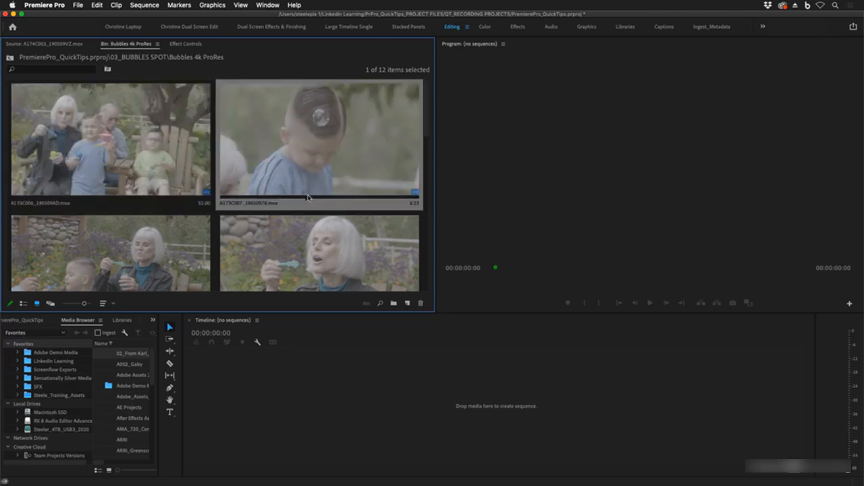
- Select the A173C009_190509VT.mov thumbnail and move down through the bin to A174C004_1905093D.mov
left_click_drag(428, 134, 425, 156)
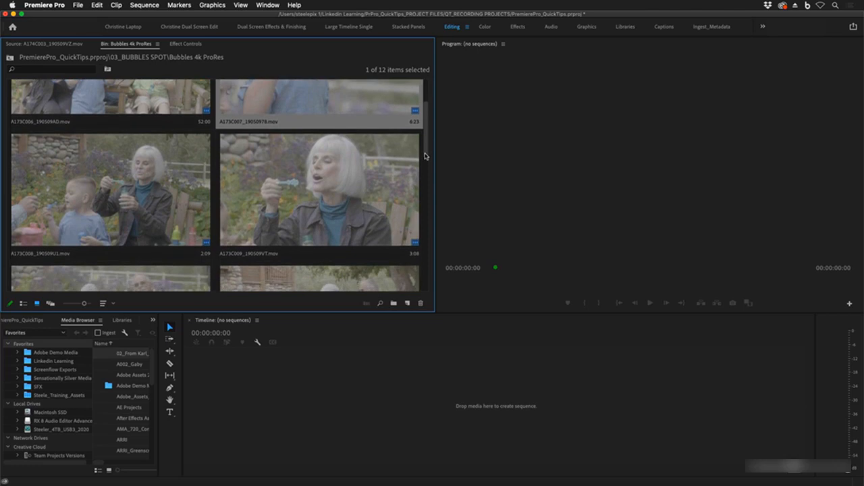
left_click(414, 153)
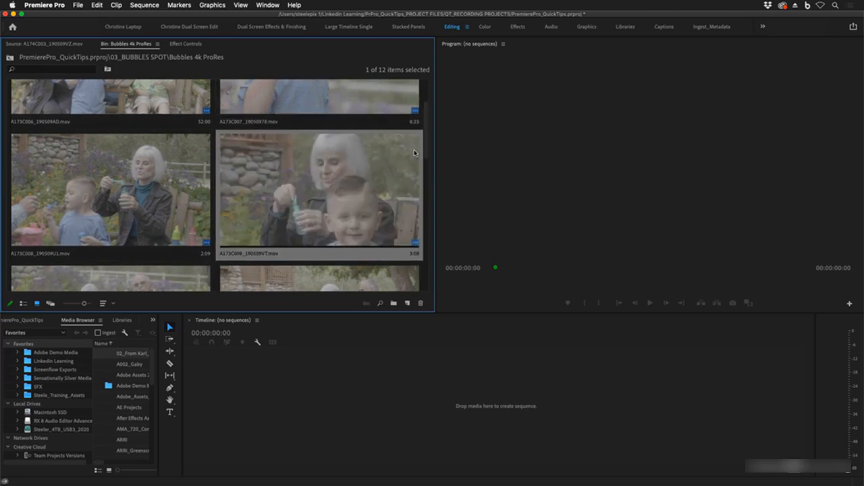
key("Down")
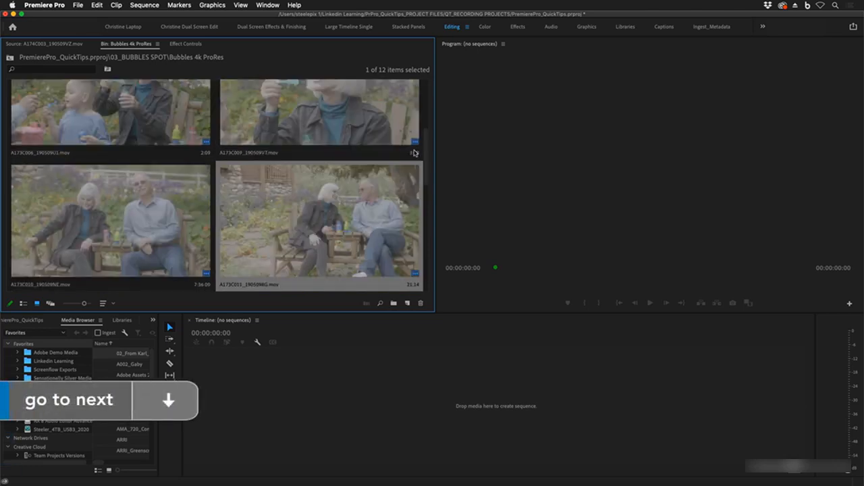
key("Down")
key("Down")
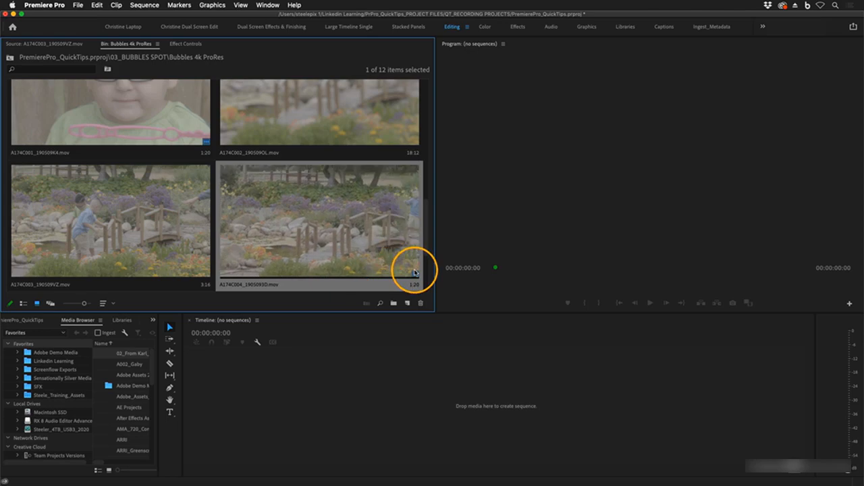
- List where A174C004_1905093D.mov is used and open its use at 01:00:40:09 in the V2_Bubbles_Pan Shot_NEW VO sequence
mouse_move(415, 274)
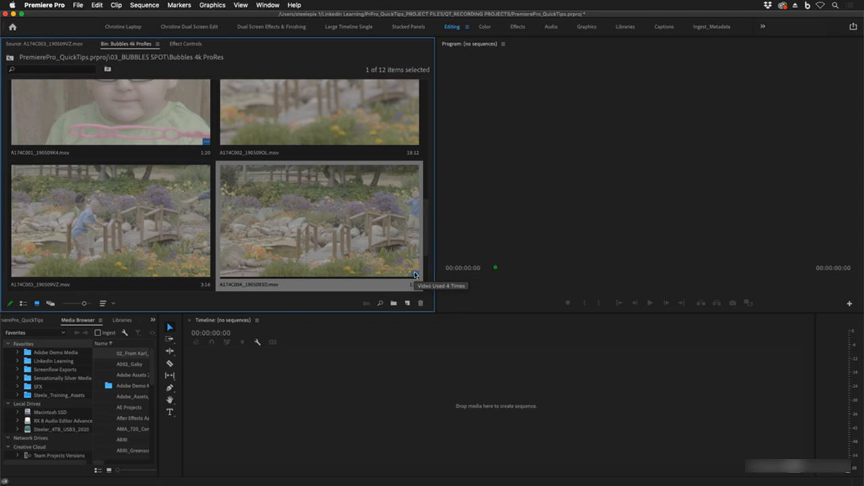
left_click(416, 275)
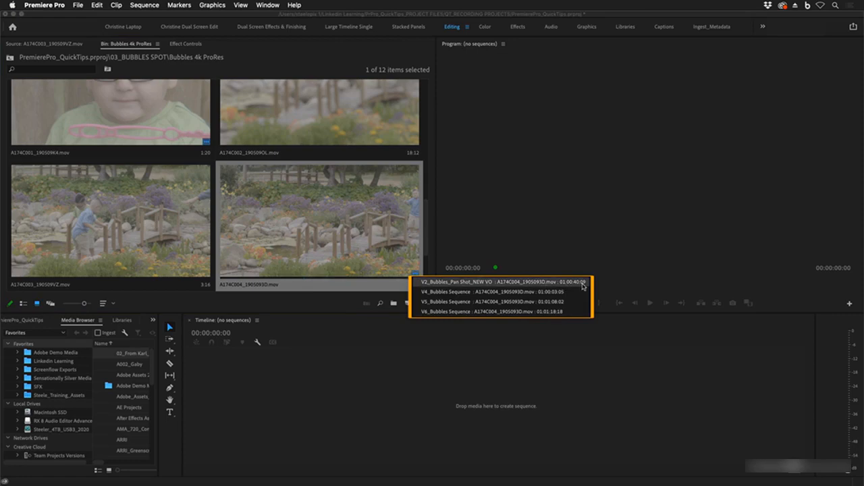
left_click(583, 286)
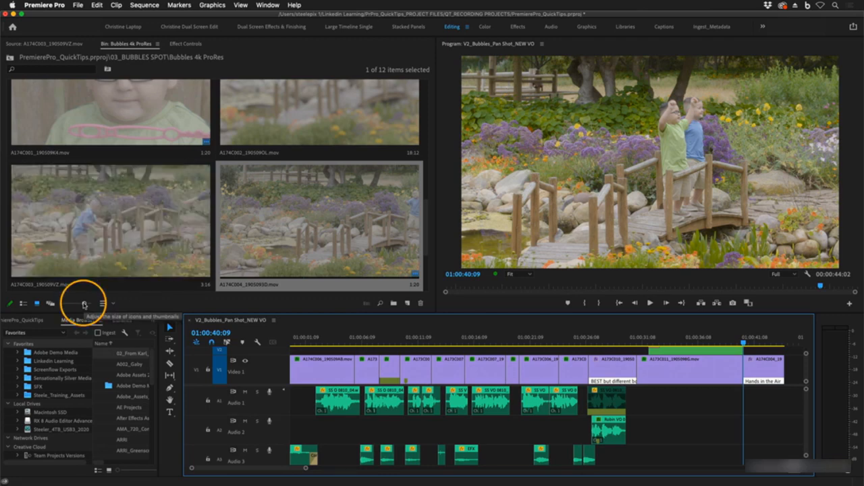
- Shrink the bin thumbnails to three per row and mark an In point at 00:03:28:10 of A174C004_1905093D.mov in the Source Monitor
left_click_drag(84, 304, 80, 305)
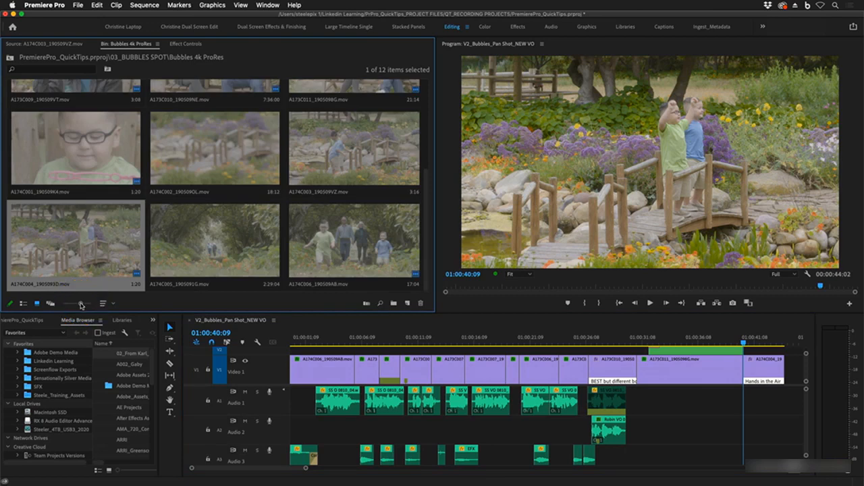
double_click(87, 260)
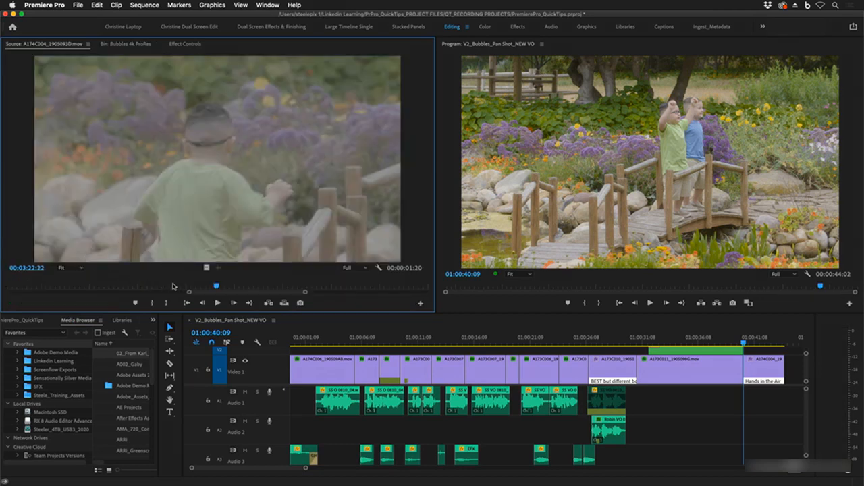
left_click_drag(222, 288, 270, 289)
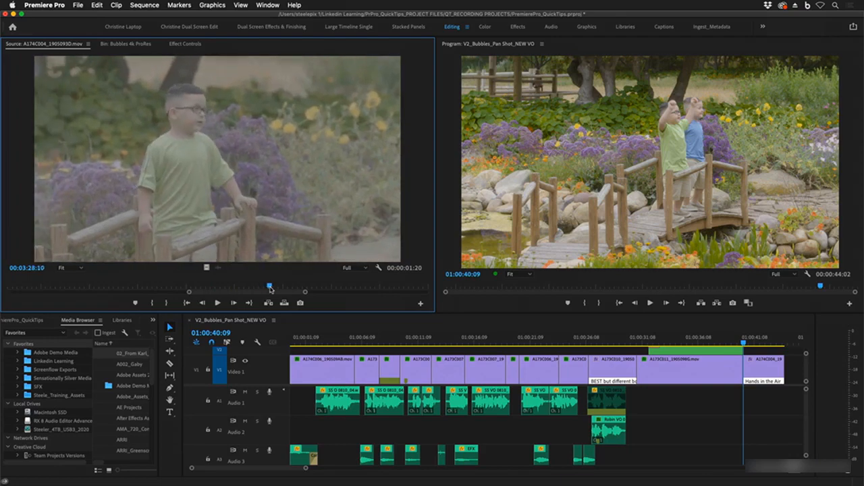
key("i")
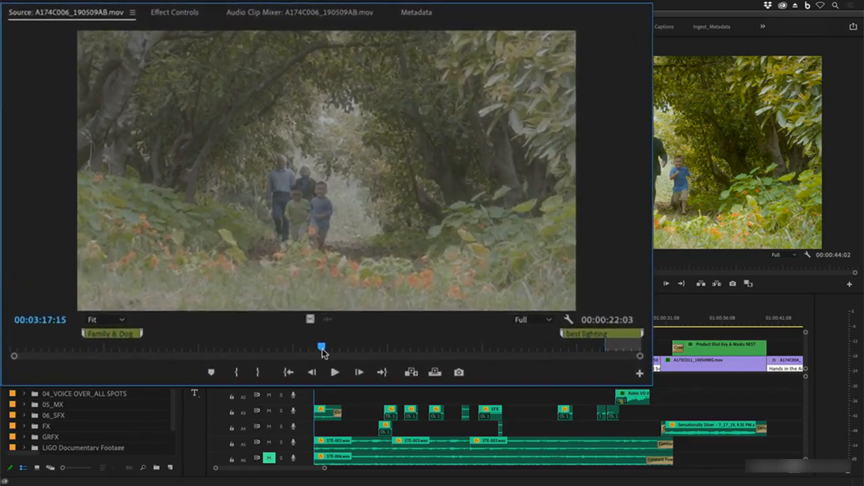
- Add a marker at 00:03:17:11 to A174C006_190509AB.mov in the Source Monitor and stretch it into a marker spanning a duration
key("m")
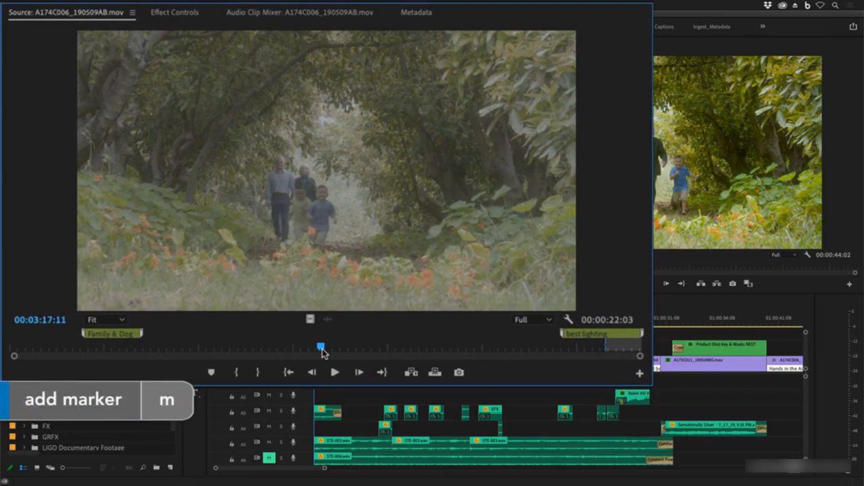
key("m")
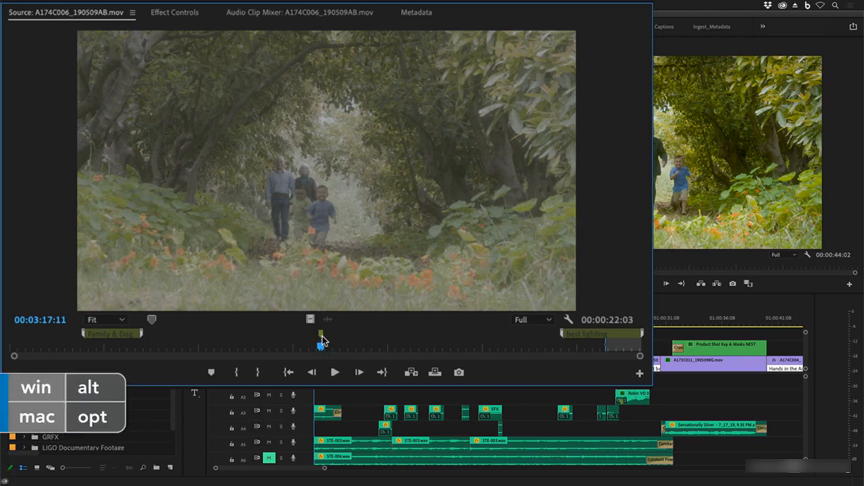
left_click_drag(322, 339, 355, 341)
left_click(353, 340)
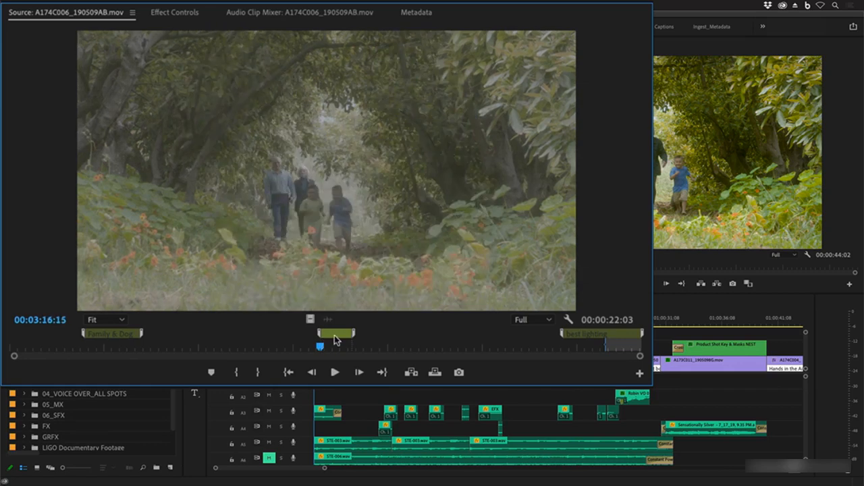
- Name the marker at 00:03:17:11 in A174C006_190509AB.mov "Kids Run"
left_click(335, 336)
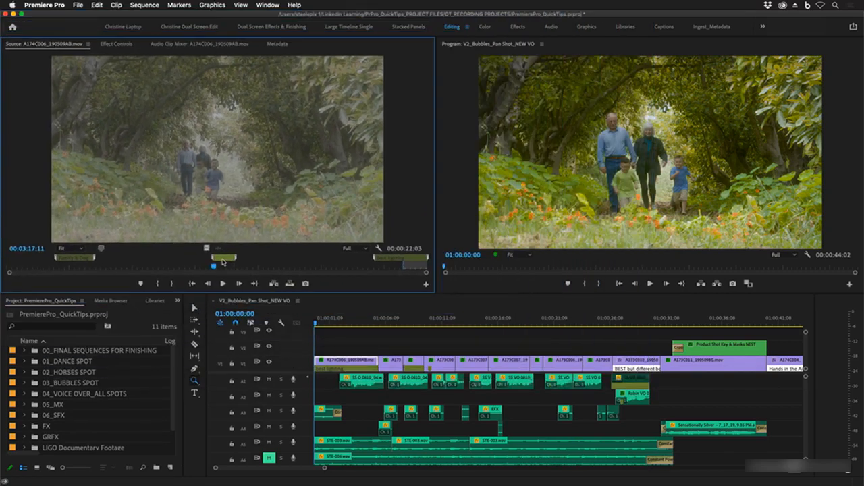
double_click(223, 260)
type("Kids R")
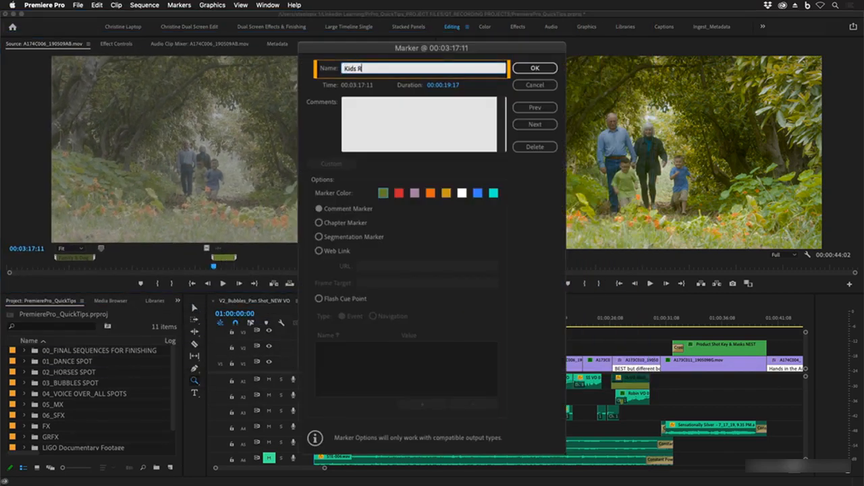
type("un")
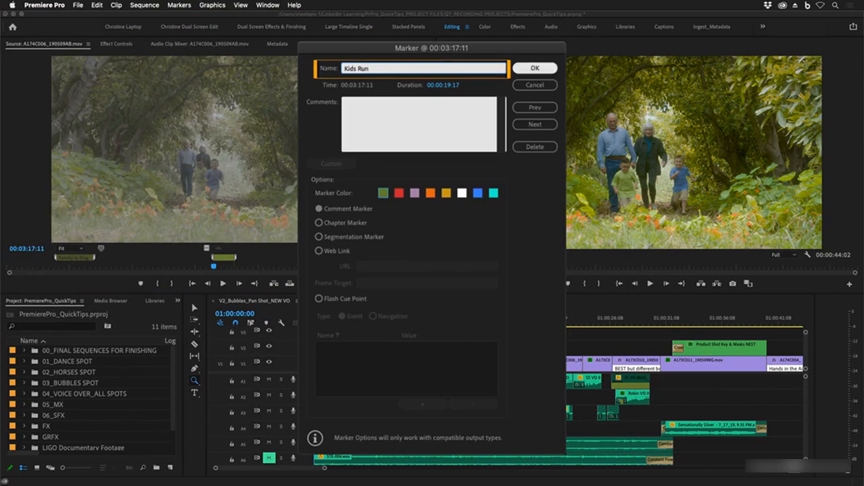
left_click(535, 68)
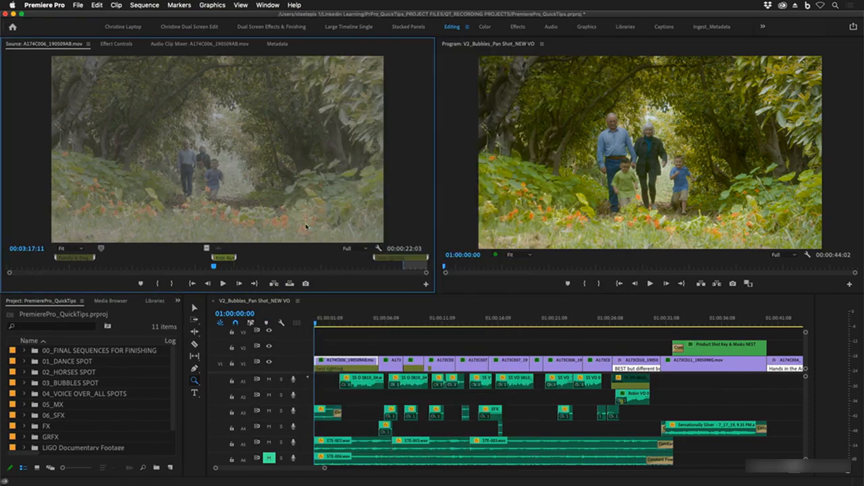
- Shorten the Kids Run marker so that it ends at 00:03:29:11 in the Source Monitor
left_click_drag(214, 267, 228, 269)
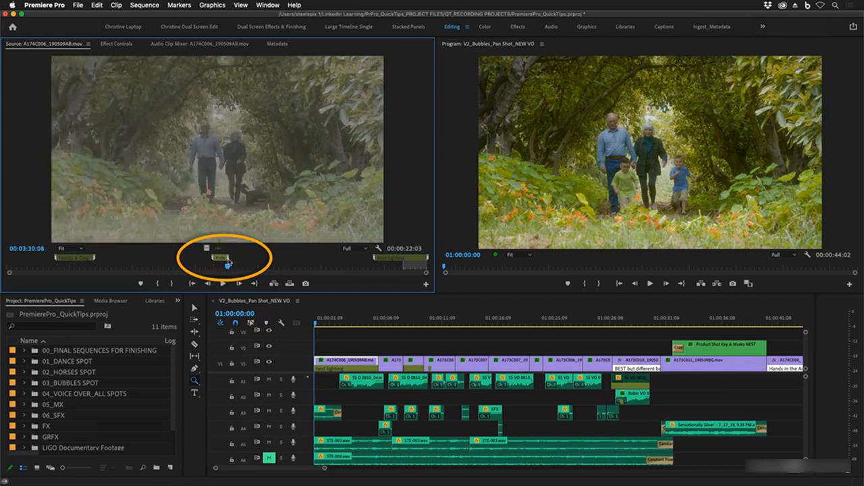
left_click(228, 260)
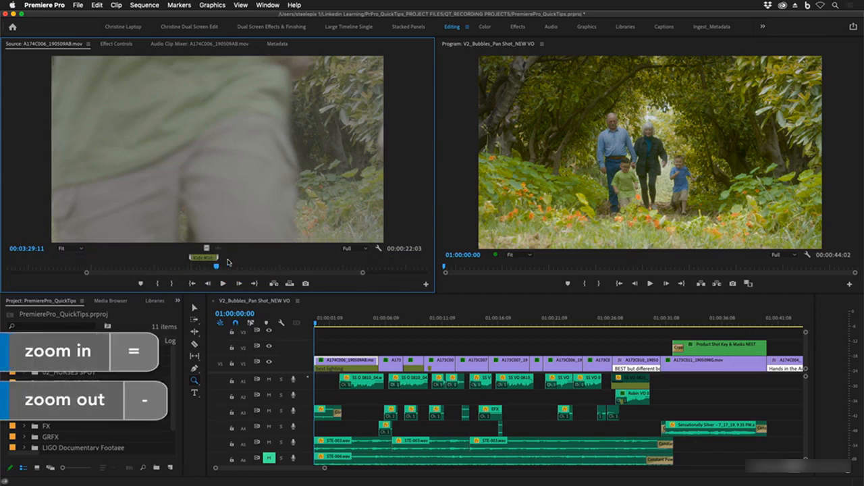
key("=")
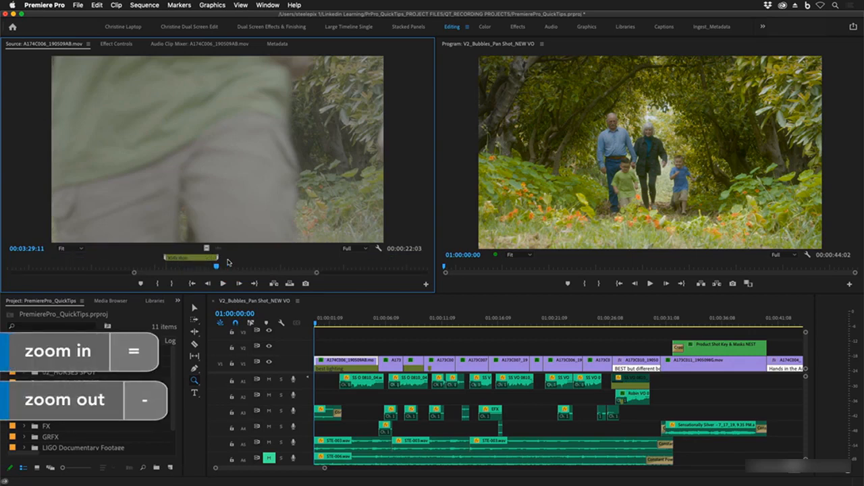
key("minus")
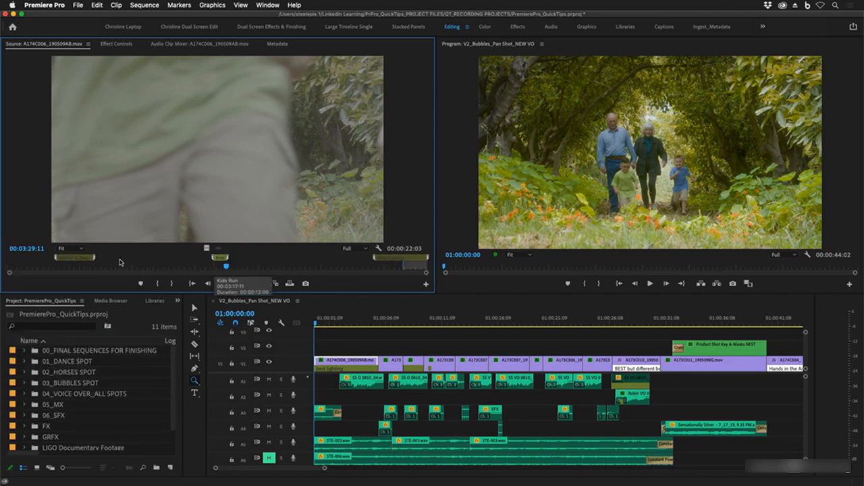
- Colour the Family & Dog marker white and give it the comment "(kids don't look at camera)"
double_click(79, 261)
left_click(456, 205)
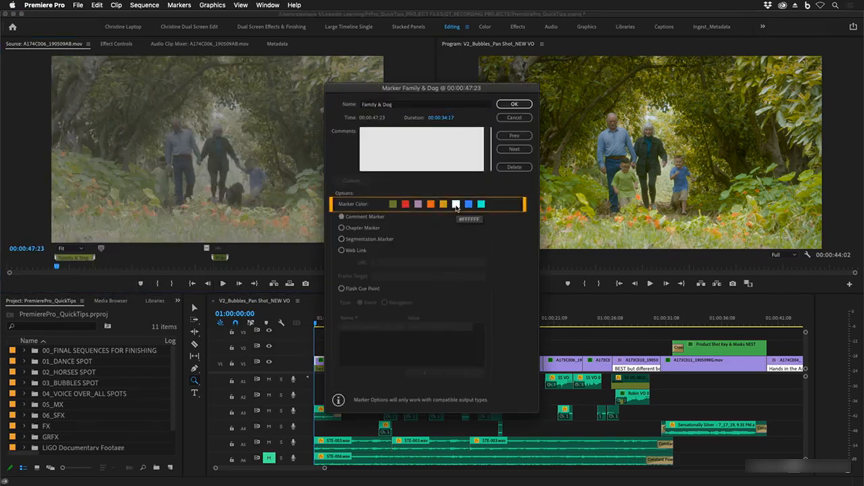
left_click(424, 140)
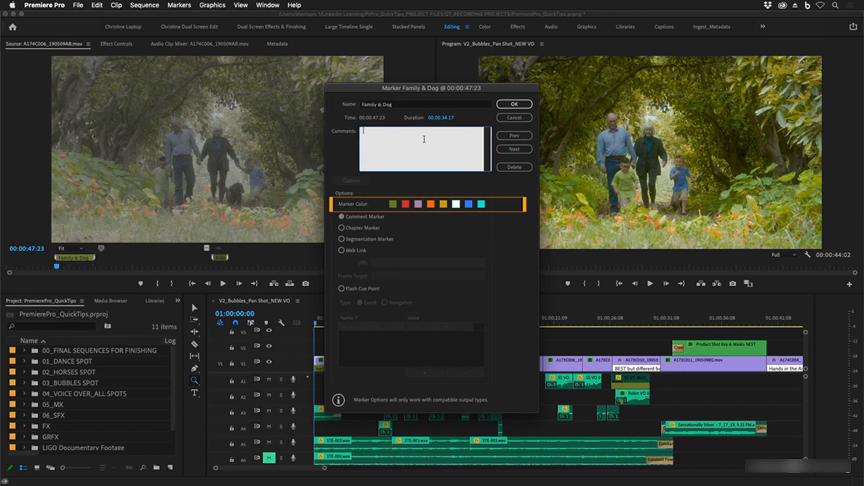
type("(kids don't in")
type("ok at camera")
left_click(513, 104)
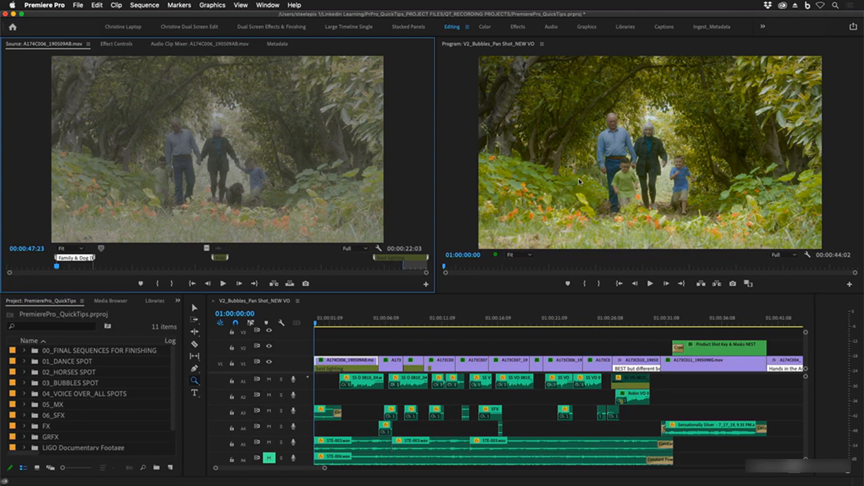
- Show the Markers panel and list the markers of A174C006_190509AB.mov in it
left_click(178, 303)
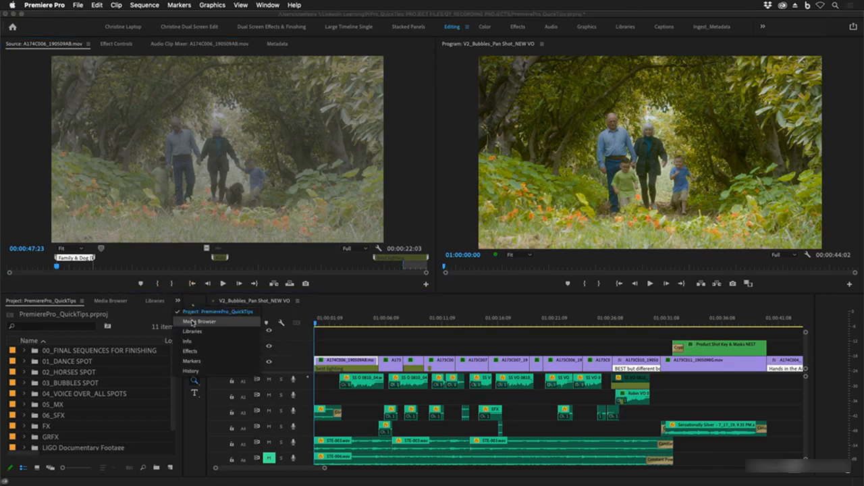
left_click(202, 362)
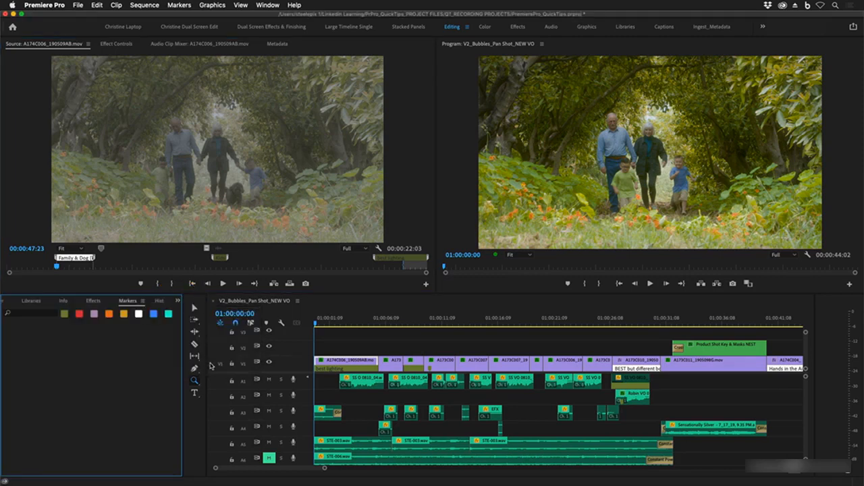
left_click(268, 6)
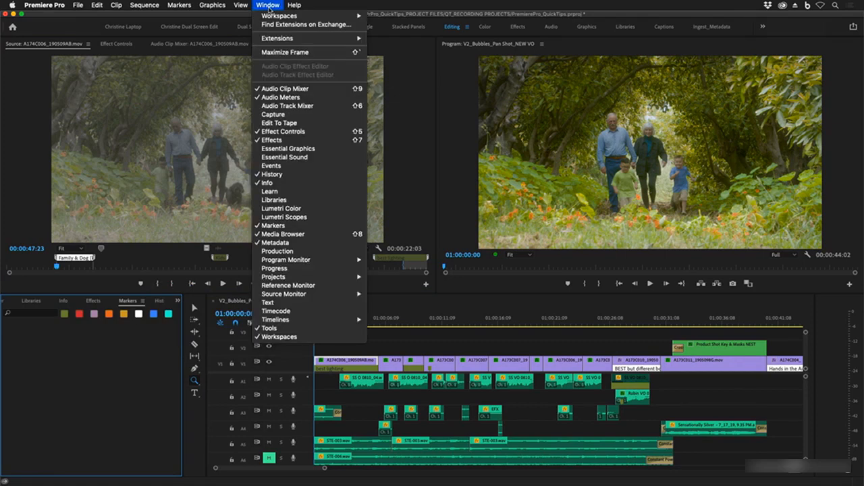
left_click(306, 227)
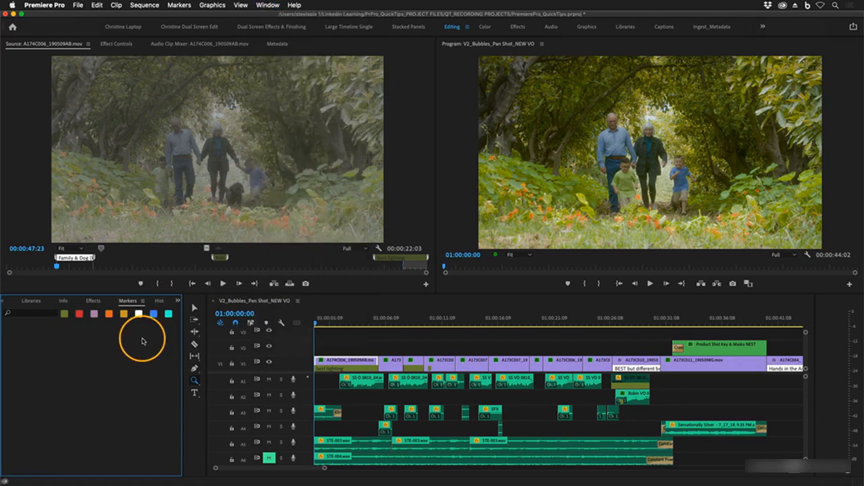
left_click(174, 223)
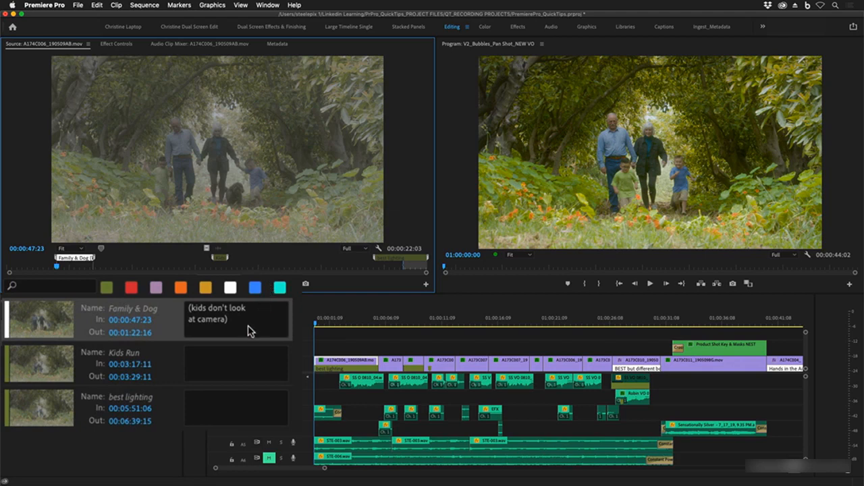
- Jump to the best lighting marker and the Kids Run marker from the marker list, and filter the list by white
left_click(37, 407)
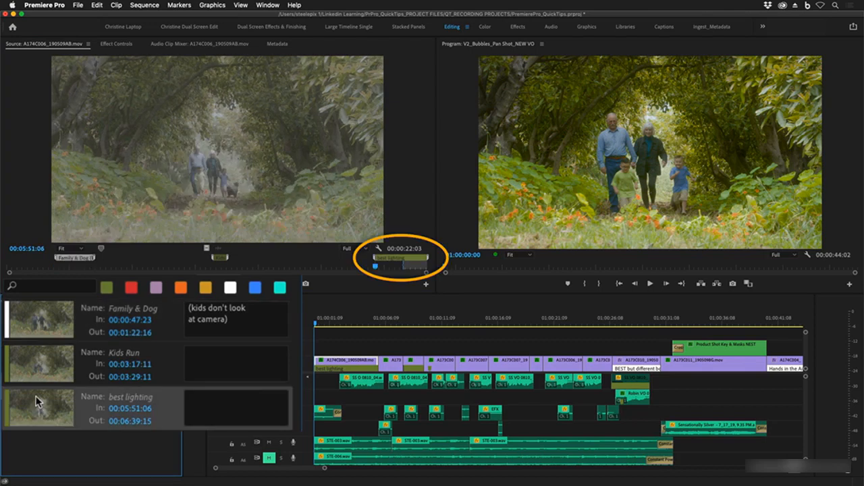
left_click(38, 369)
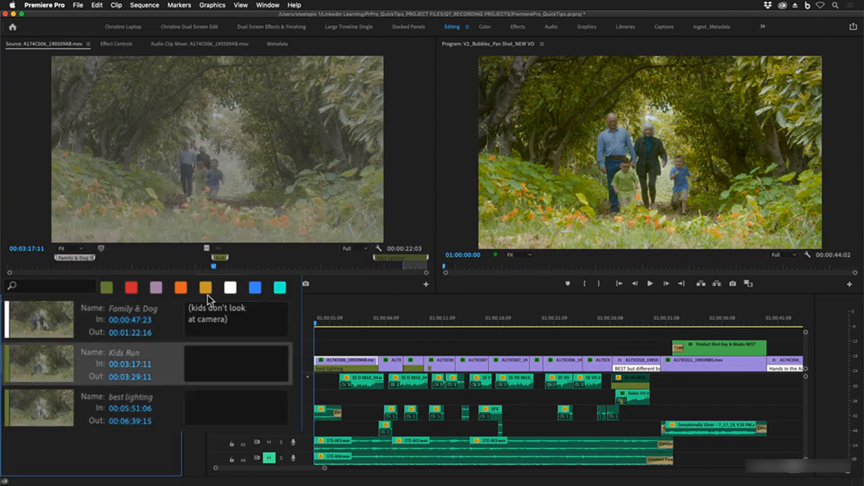
left_click(230, 288)
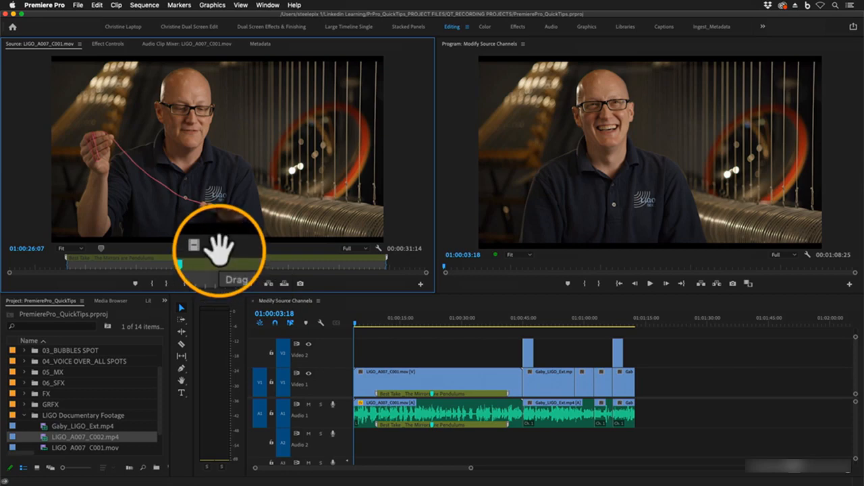
- Show the audio waveform of LIGO_A007_C001.mov in the Source Monitor and reveal the clip in the project
left_click(219, 248)
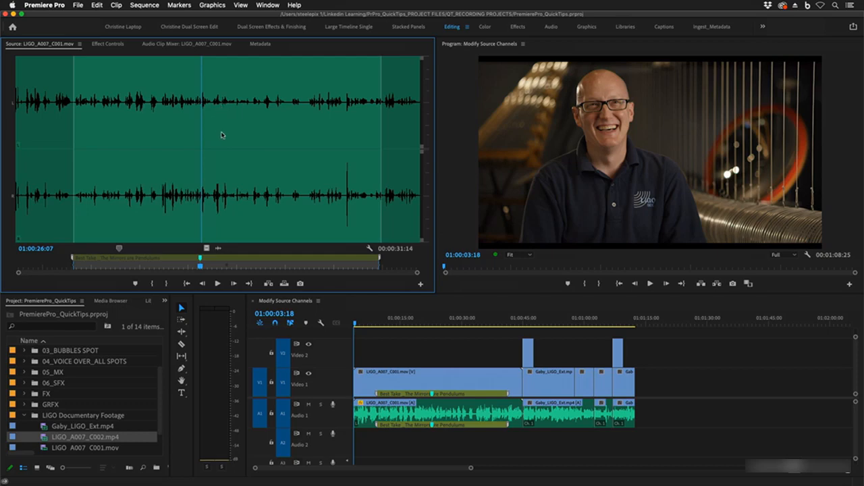
right_click(222, 135)
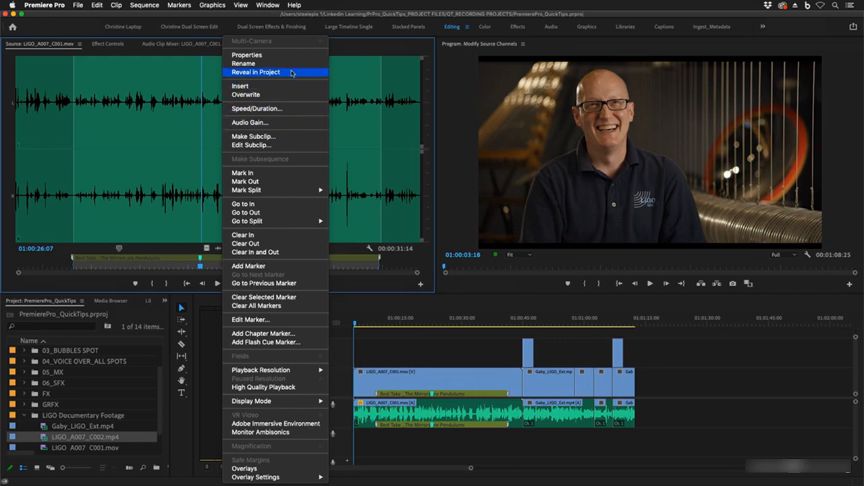
left_click(292, 72)
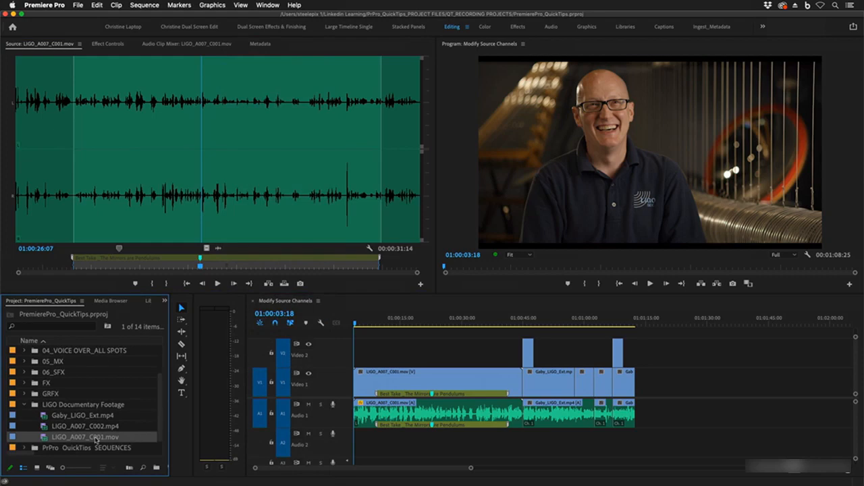
- Open the audio channel settings of LIGO_A007_C001.mov and audition its Left and Right media source channels
right_click(45, 439)
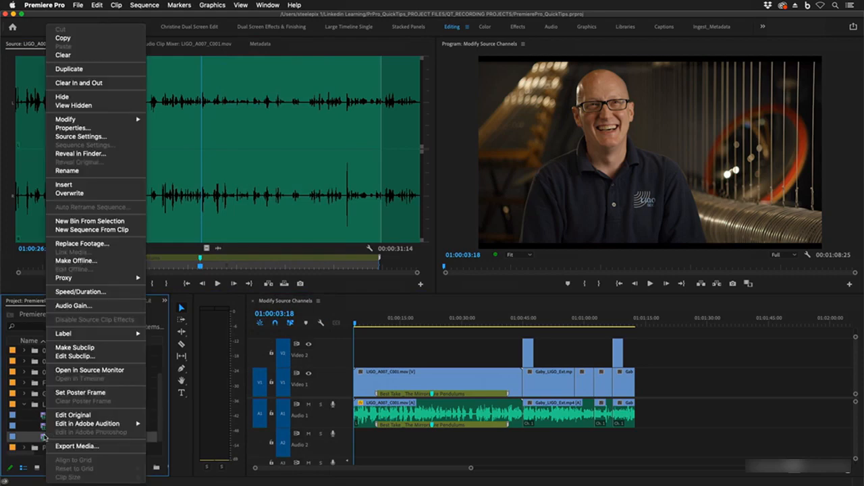
mouse_move(129, 119)
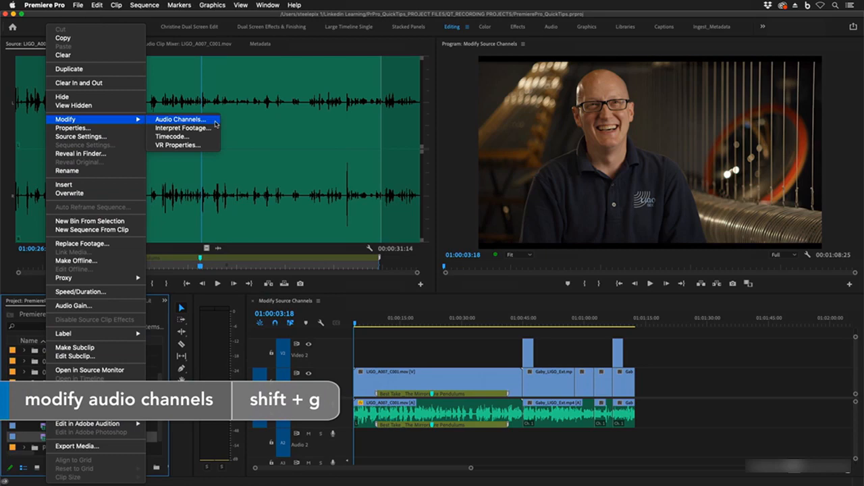
left_click(216, 123)
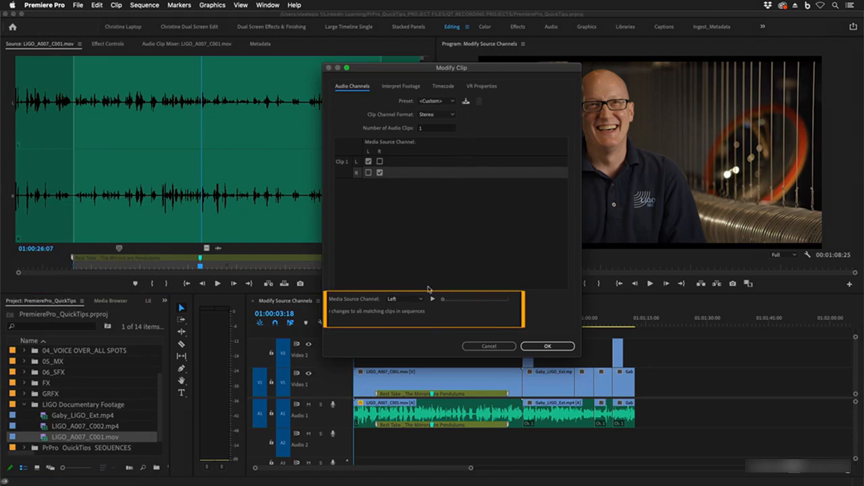
left_click(433, 300)
left_click(420, 299)
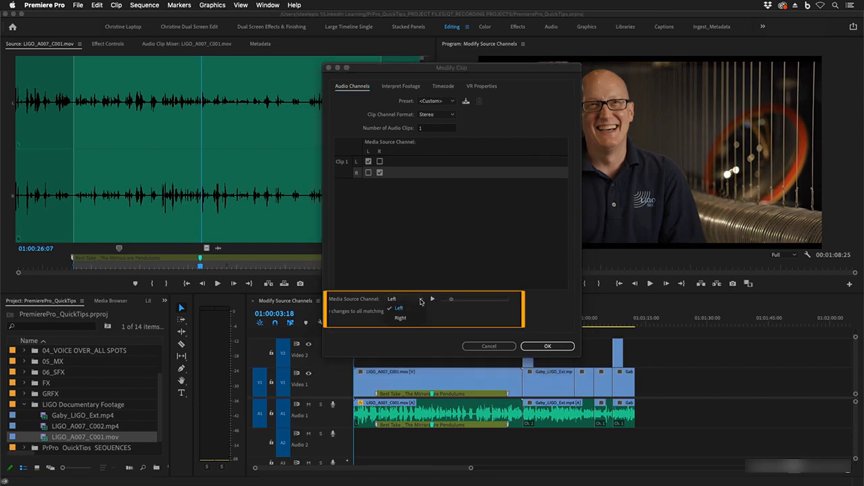
left_click(407, 318)
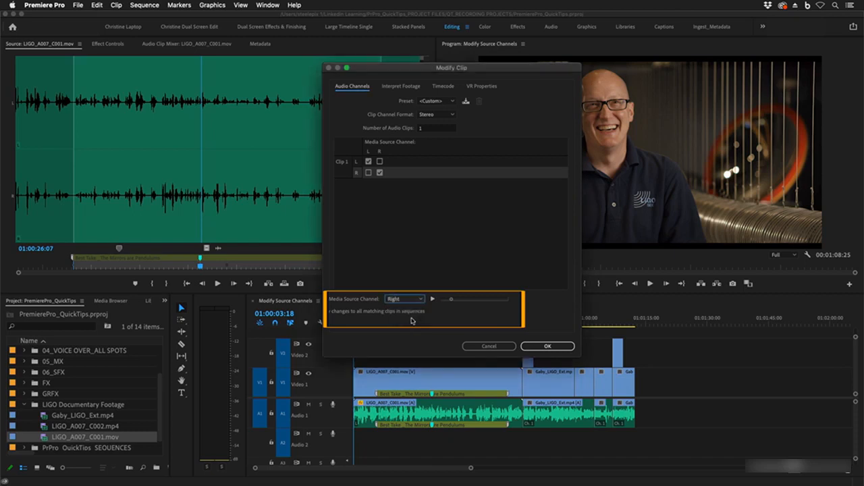
left_click(432, 301)
left_click(407, 299)
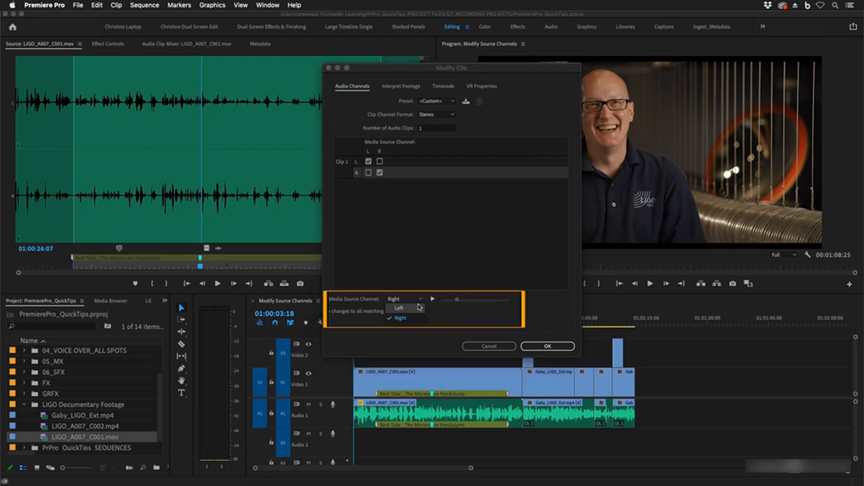
left_click(419, 307)
left_click(432, 300)
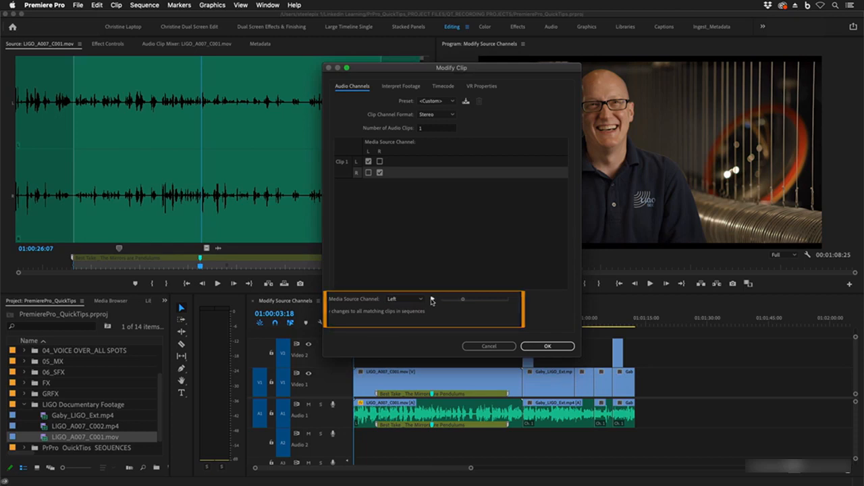
left_click(432, 301)
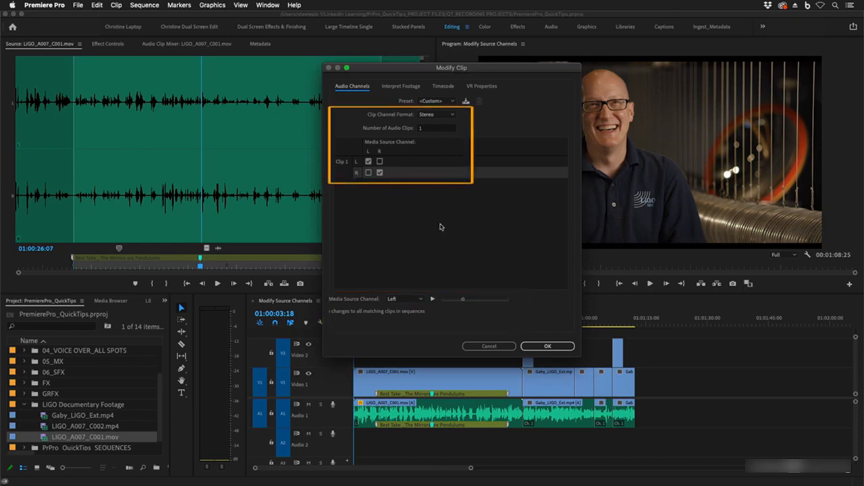
- Set the clip channel format of LIGO_A007_C001.mov to Mono with 2 audio clips
left_click(437, 114)
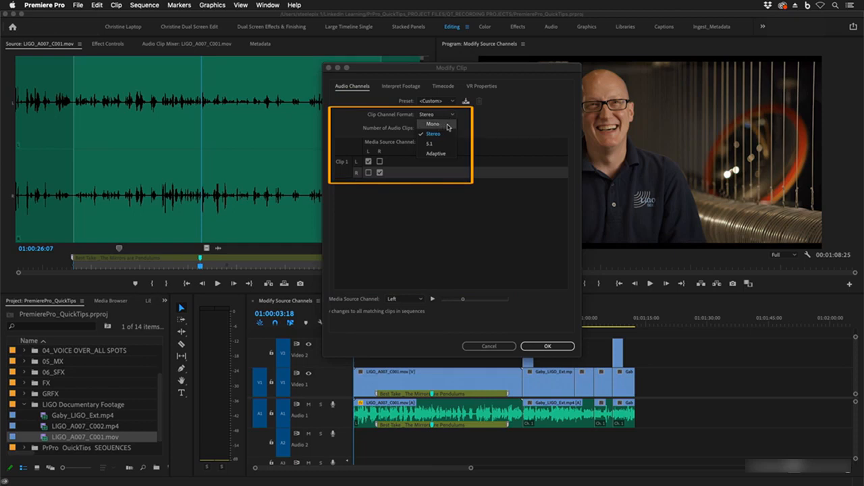
left_click(439, 126)
left_click(443, 129)
left_click_drag(443, 129, 418, 129)
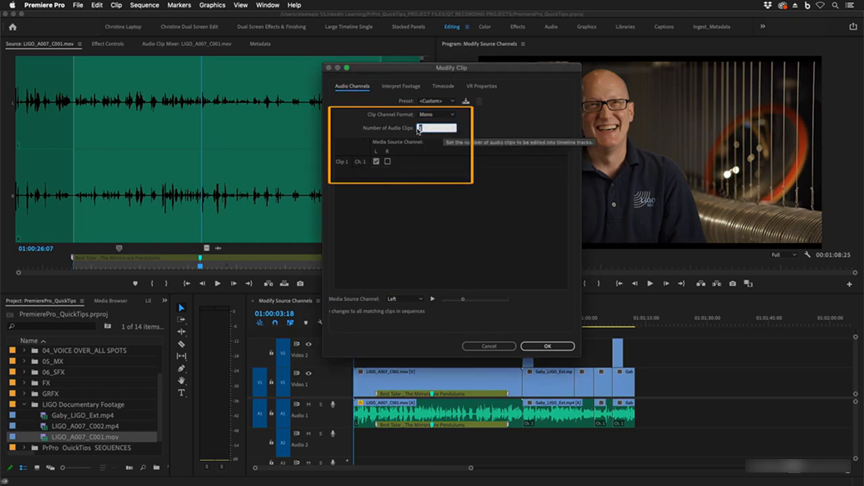
type("2")
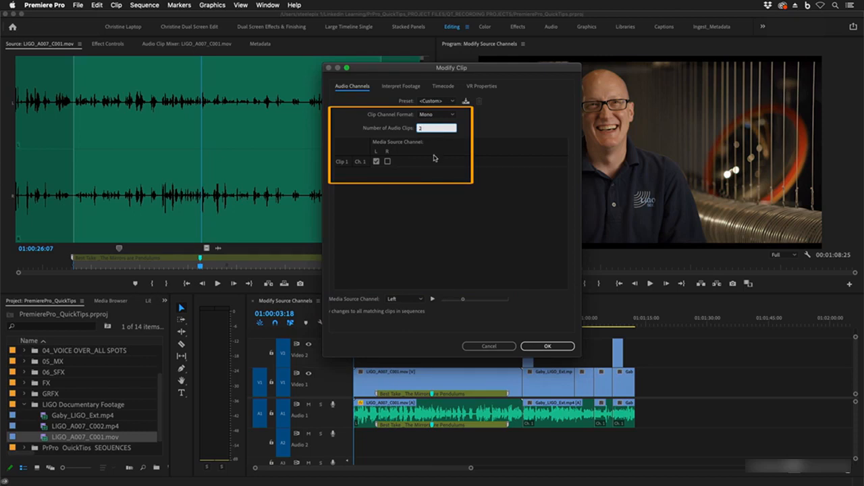
key("Return")
left_click(472, 128)
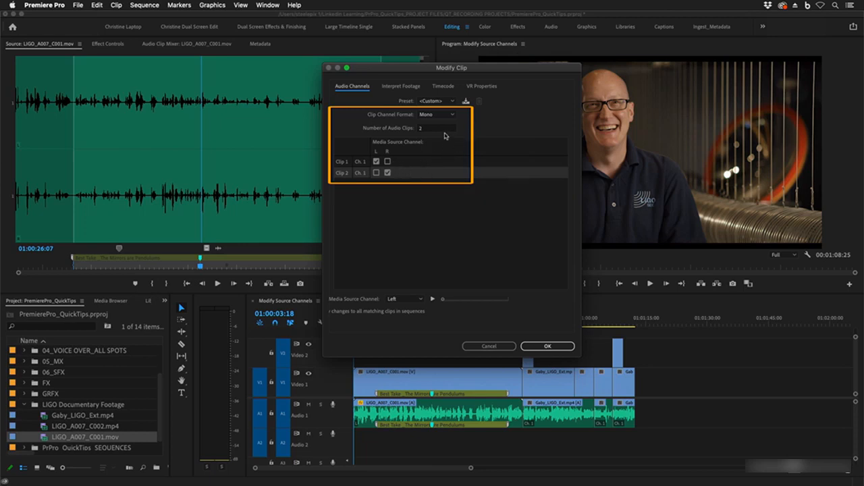
- Set LIGO_A007_C001.mov to 1 audio clip fed only by the left media source channel and apply the change
left_click(442, 129)
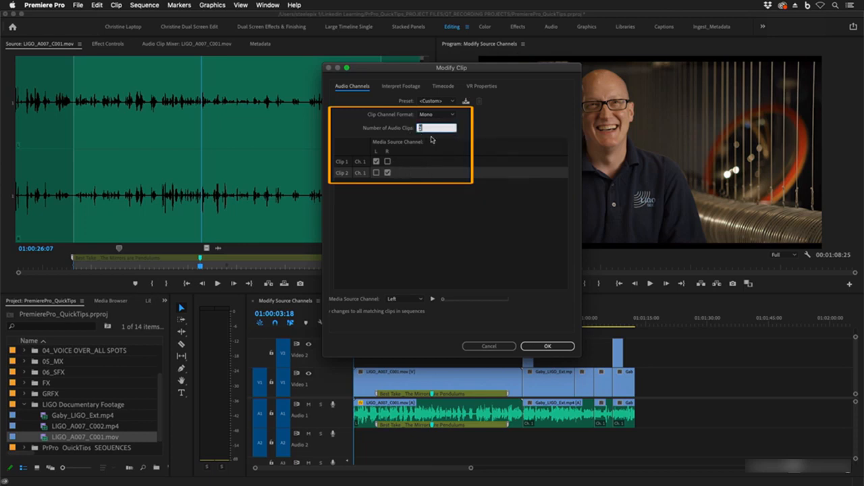
type("1")
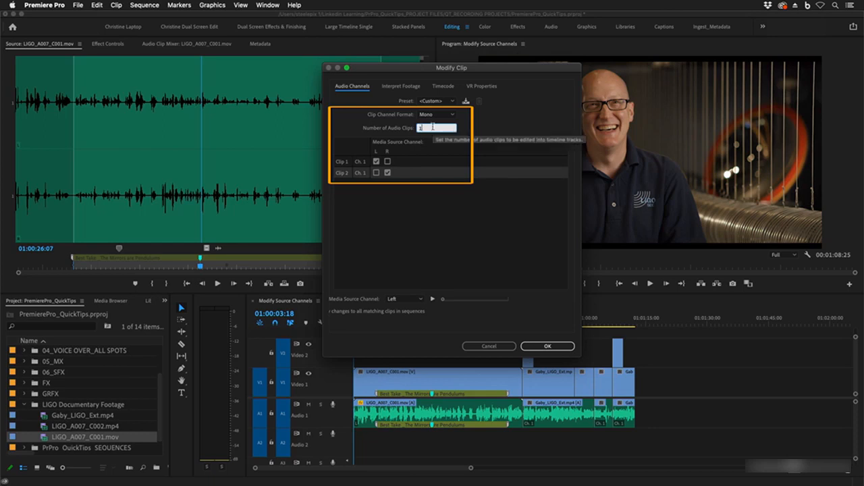
left_click(387, 162)
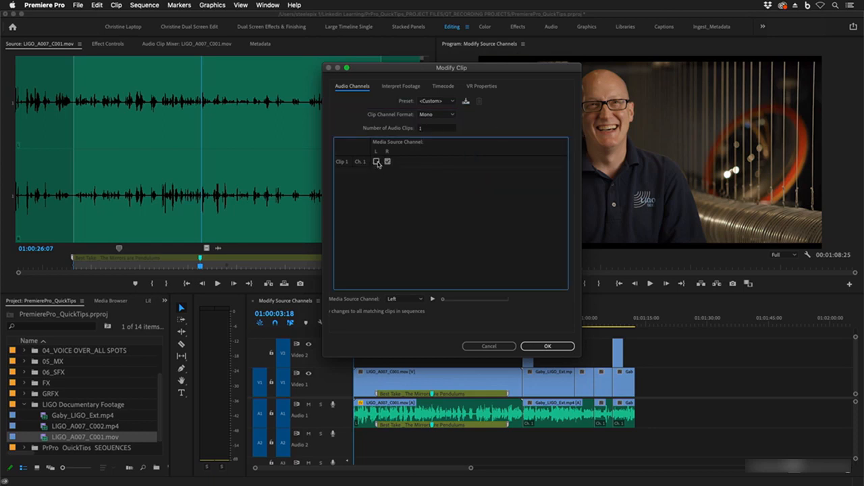
left_click(377, 162)
left_click(558, 347)
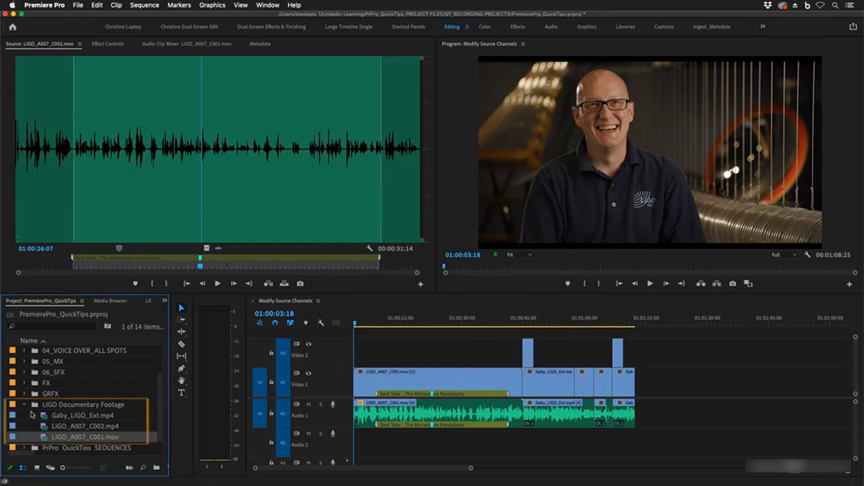
- Select the three clips in the LIGO Documentary Footage bin and view their Modify options
left_click(31, 415, "shift")
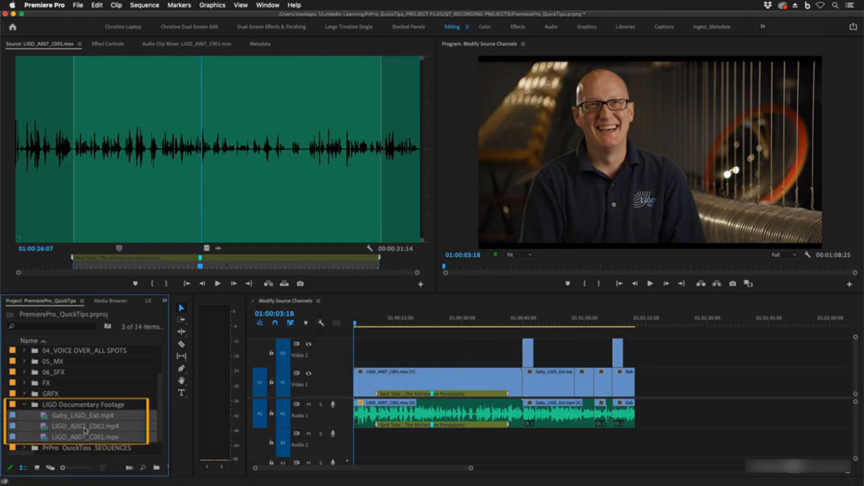
right_click(45, 416)
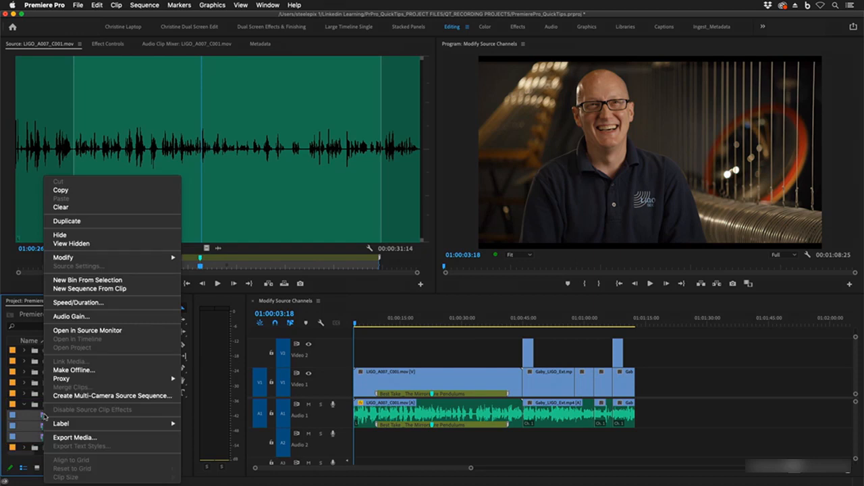
mouse_move(93, 259)
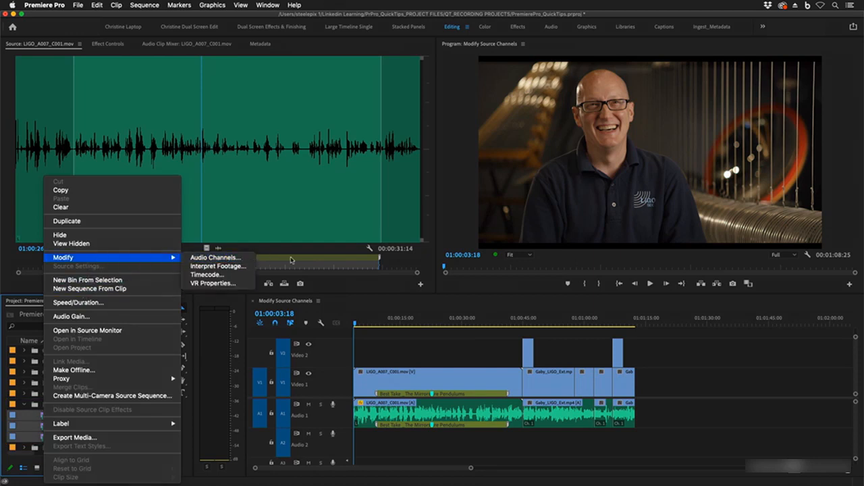
left_click(370, 347)
- Switch the audio channel of the LIGO_A007_C001.mov clip in the timeline to the right media source channel
left_click(369, 417)
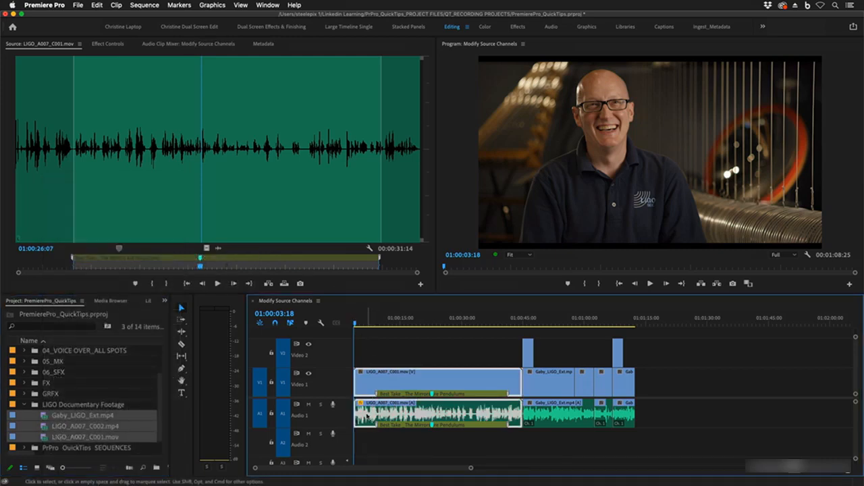
right_click(370, 417)
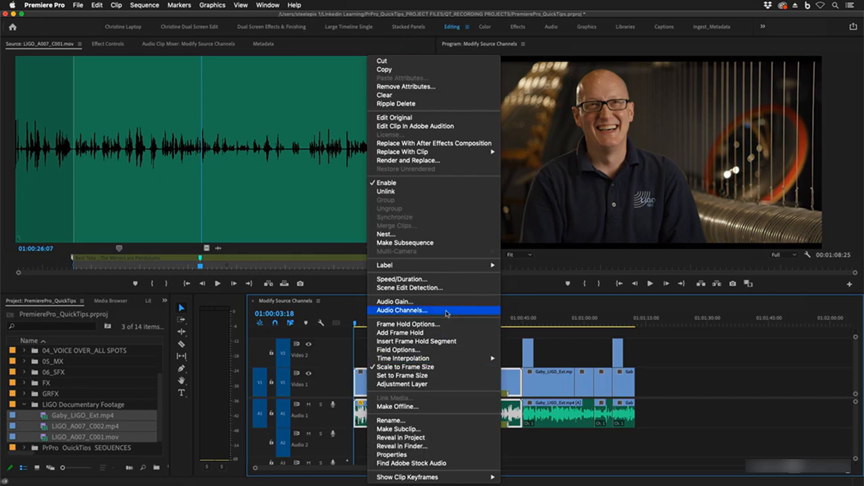
left_click(446, 312)
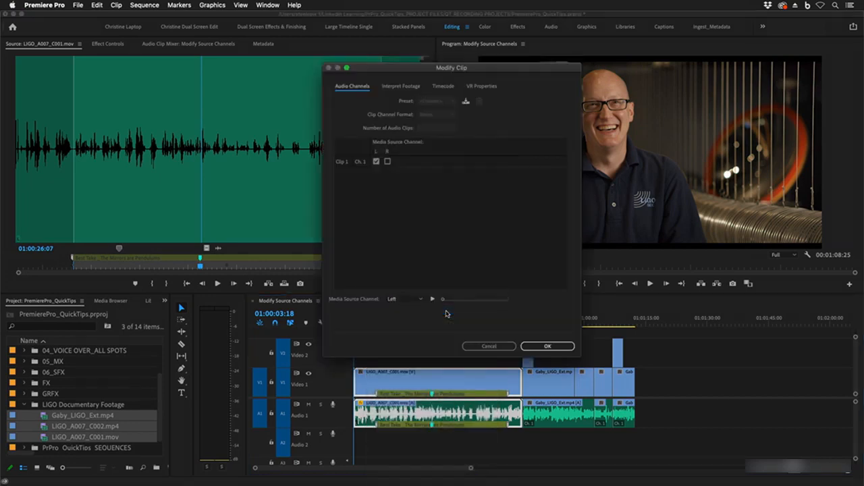
left_click(388, 161)
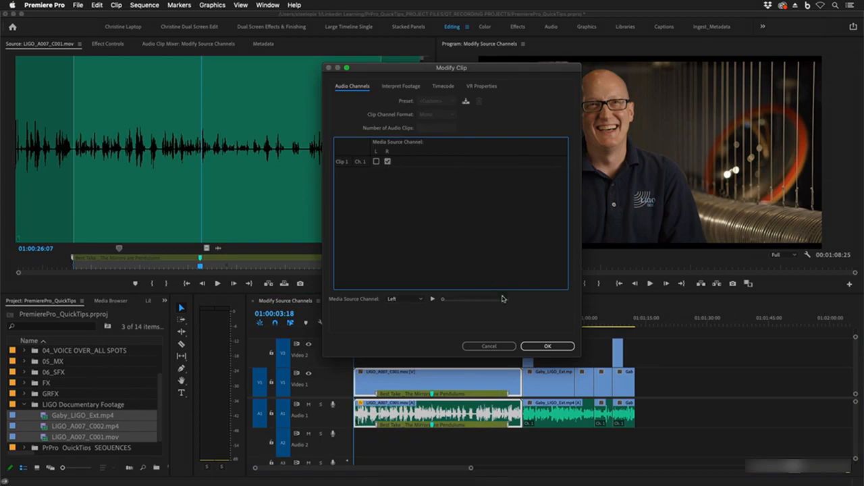
left_click(561, 348)
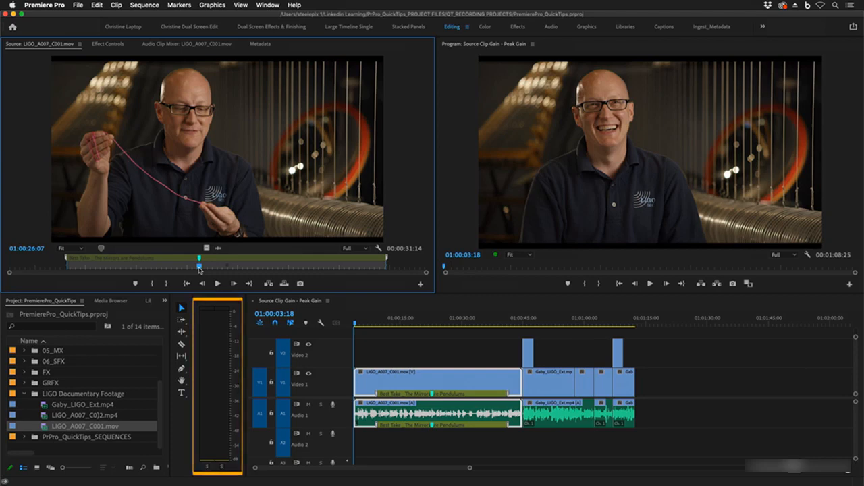
- Audition LIGO_A007_C001.mov in the Source Monitor and normalize its max audio peak to -3 dB
key("space")
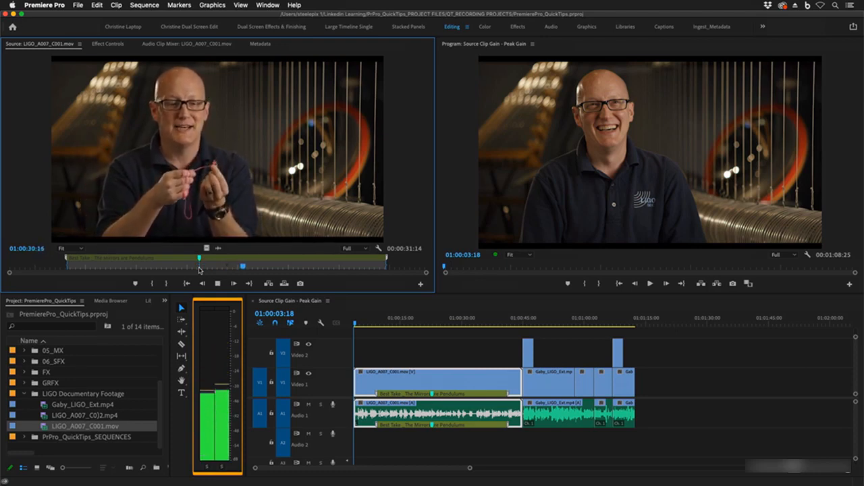
left_click(199, 267)
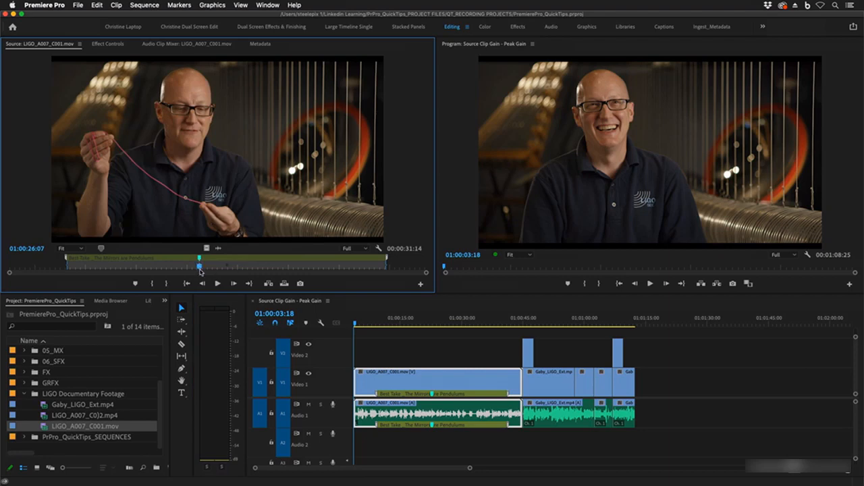
right_click(220, 190)
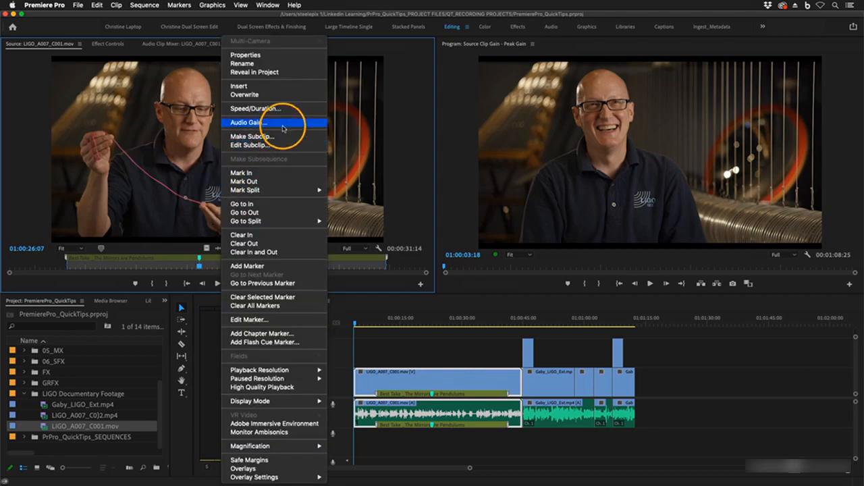
left_click(277, 123)
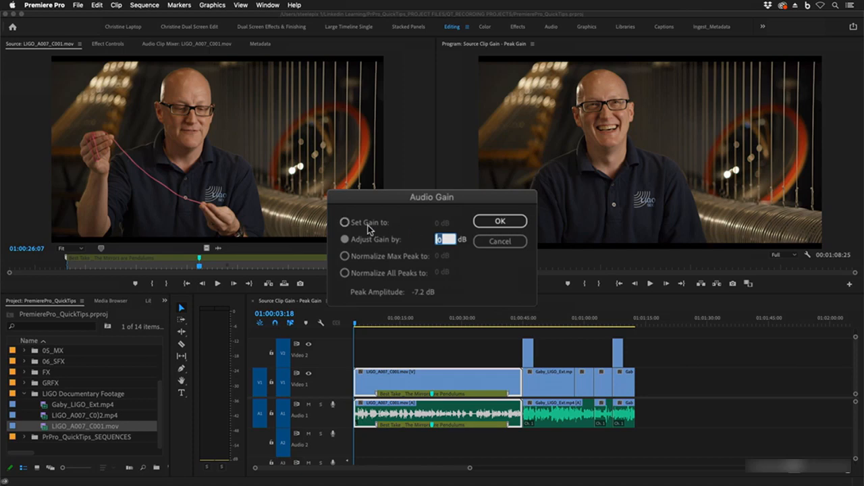
left_click(344, 222)
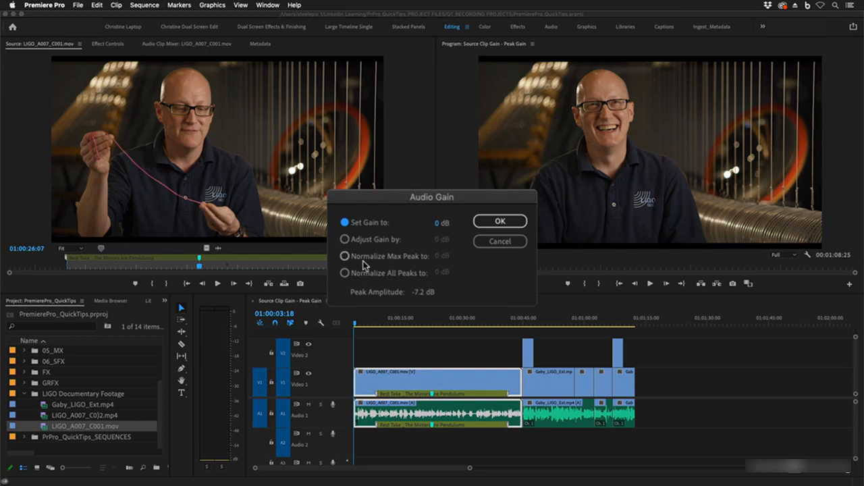
left_click(344, 258)
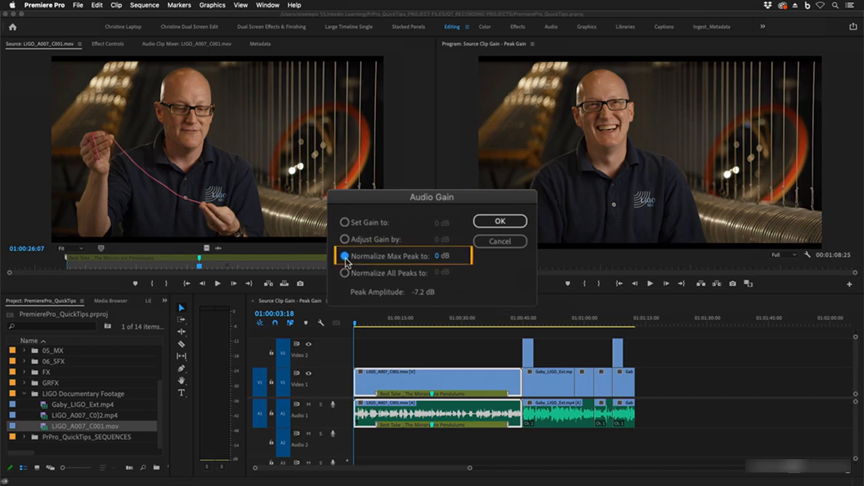
left_click(439, 257)
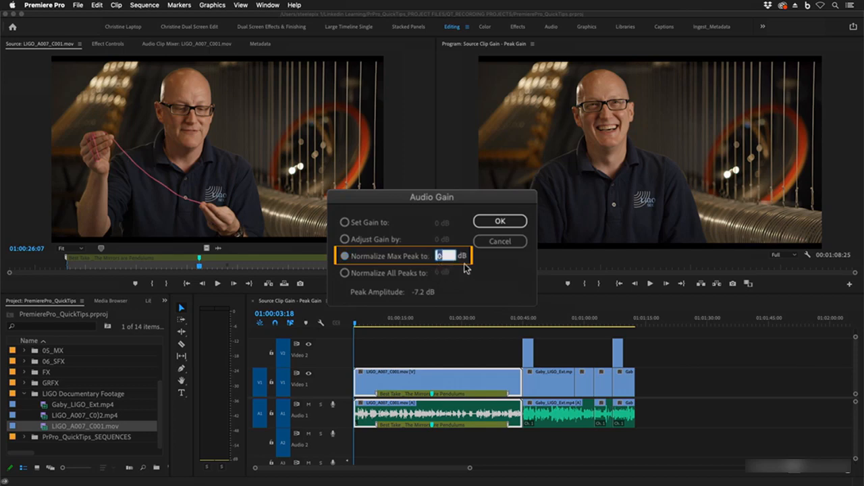
type("-3")
left_click(515, 275)
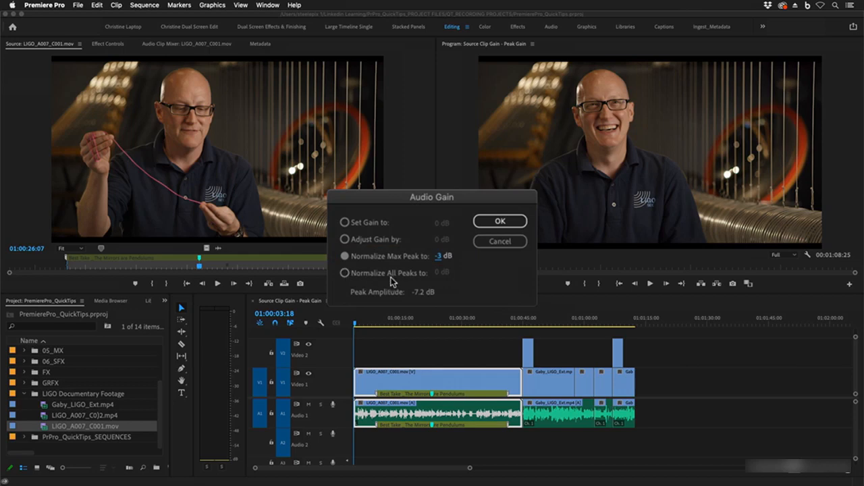
left_click(502, 223)
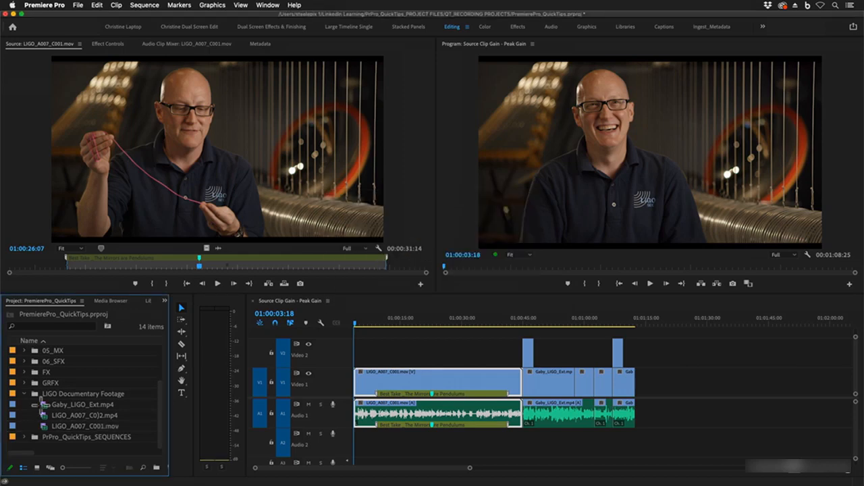
- Normalize all audio peaks of the three LIGO Documentary Footage clips to -3 dB
left_click_drag(35, 404, 135, 425)
right_click(42, 405)
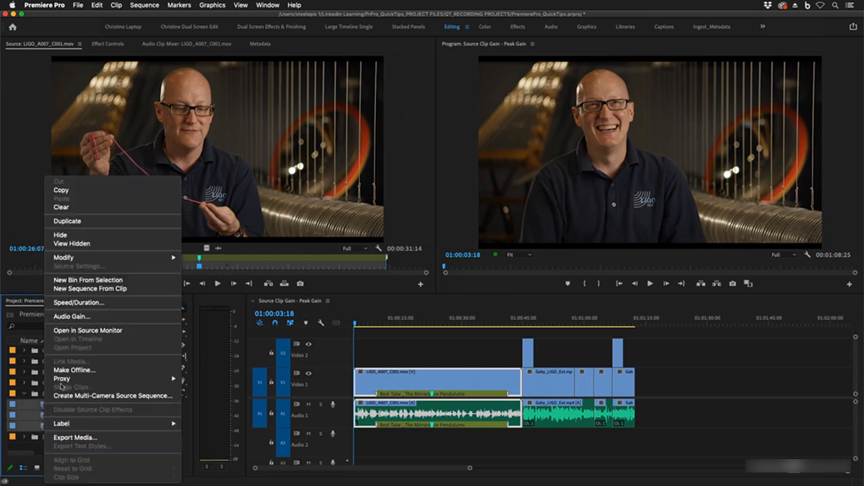
left_click(123, 319)
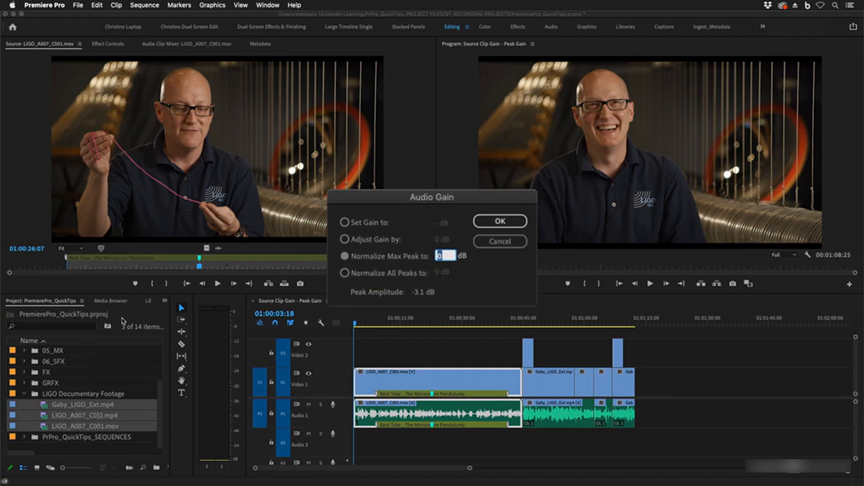
left_click(345, 274)
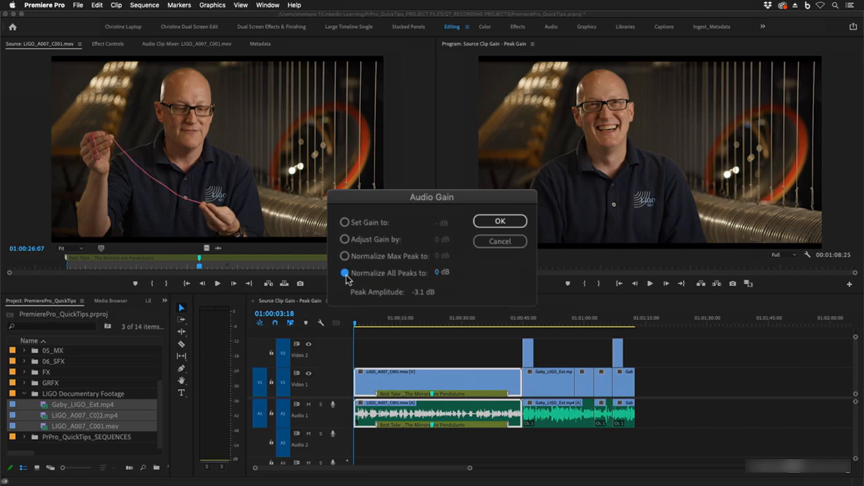
left_click(442, 272)
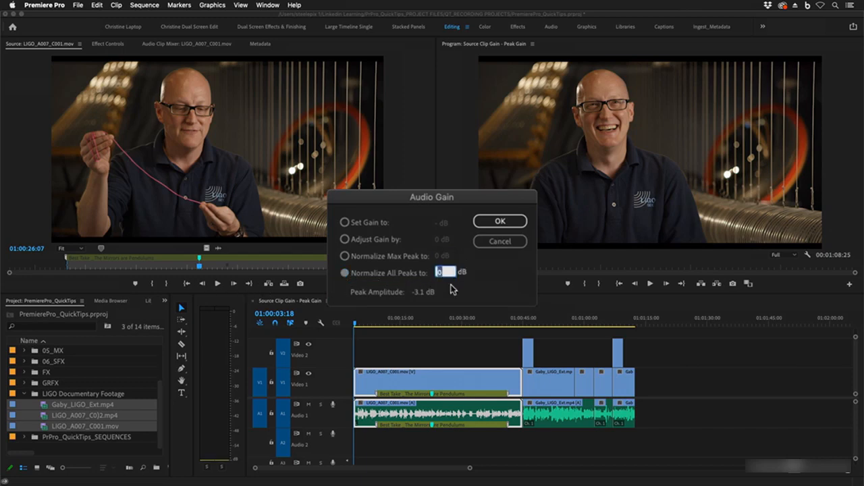
type("-3")
left_click(494, 226)
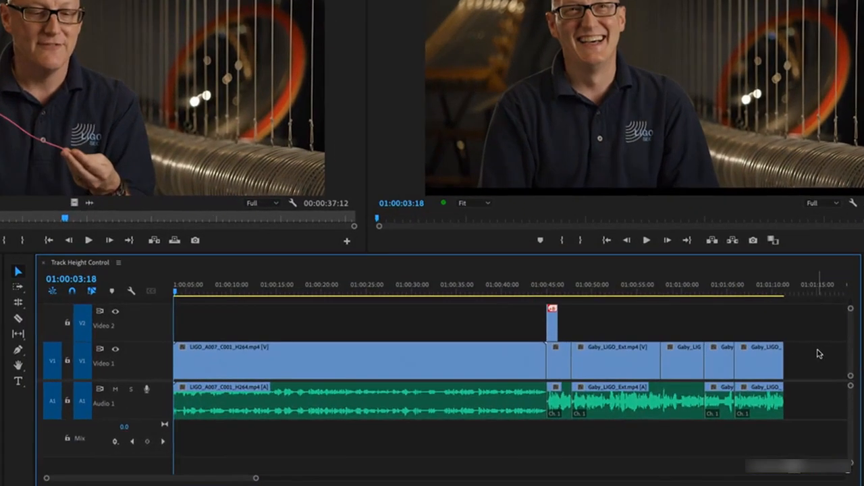
- Minimize all tracks of the Track Height Control sequence and expand them again, twice
key("shift+minus")
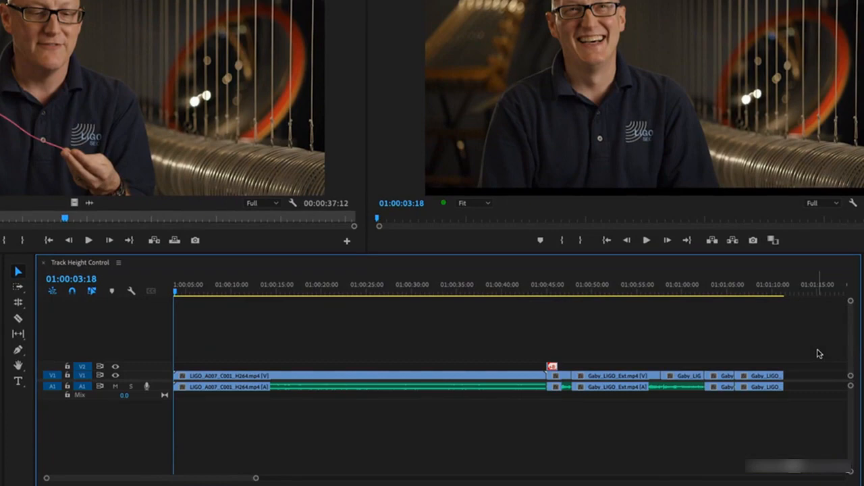
key("shift+equal")
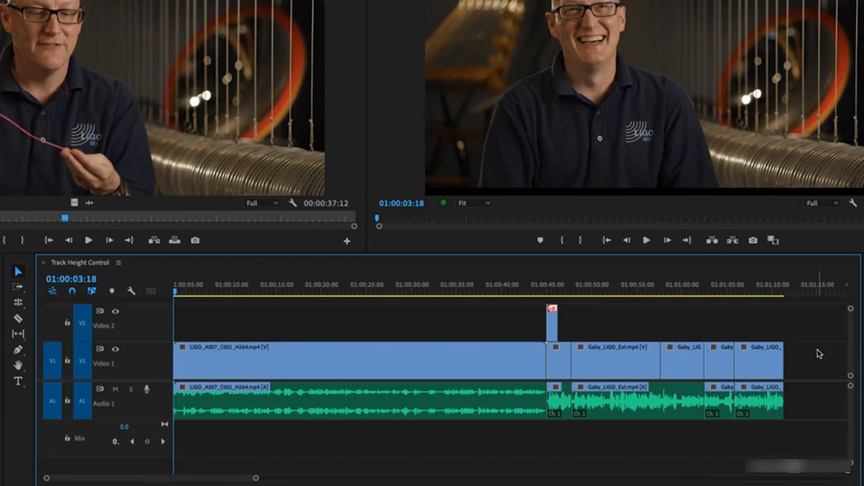
key("shift+minus")
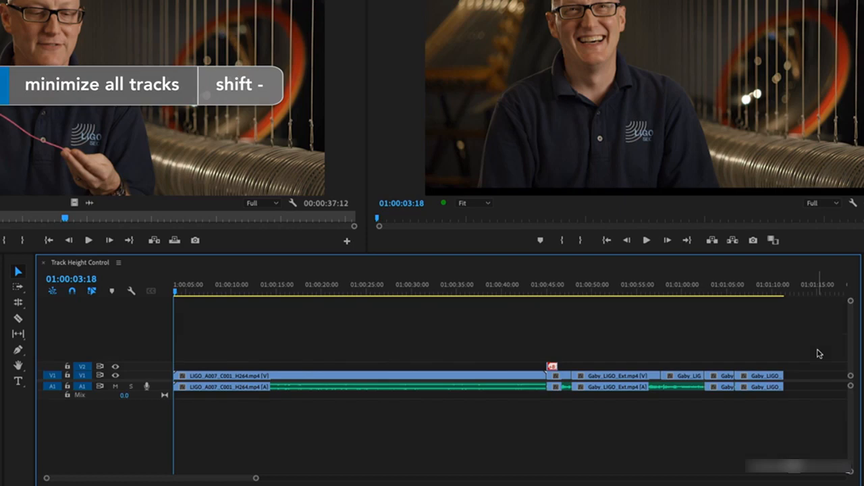
key("shift+equal")
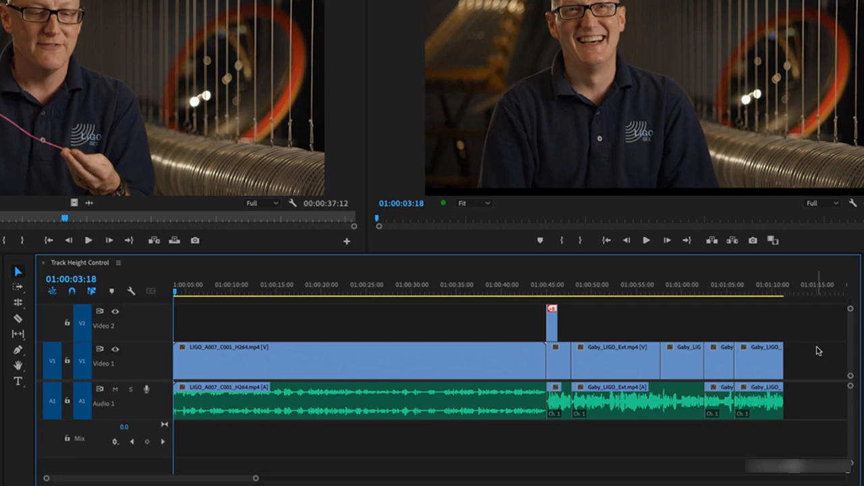
- Increase the height of the video tracks in the Track Height Control sequence in several increments
key("ctrl+equal")
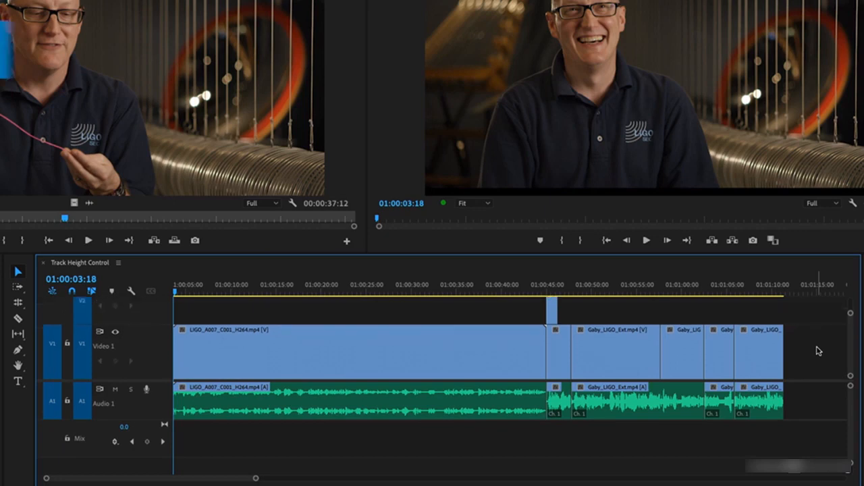
key("ctrl+equal")
key("ctrl+equal")
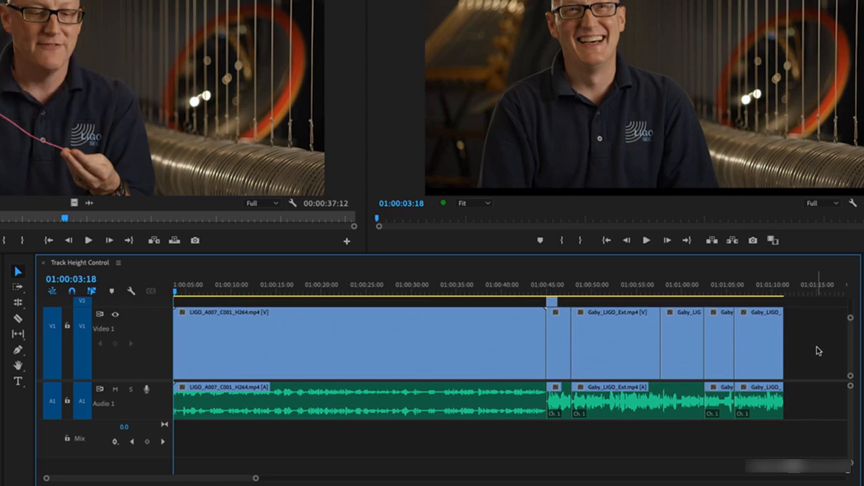
- Decrease the height of the video tracks until they are shorter than the Audio 1 track
key("ctrl+minus")
key("ctrl+minus")
key("ctrl+minus")
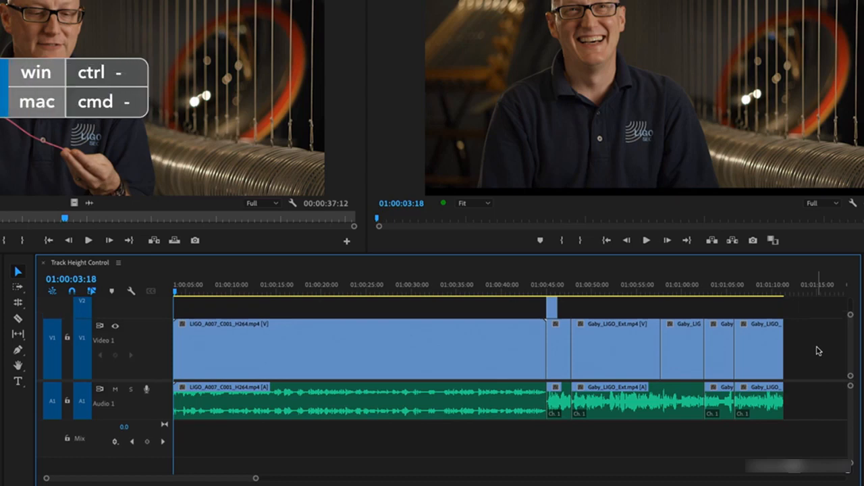
key("ctrl+minus")
key("ctrl+minus")
key("ctrl+minus")
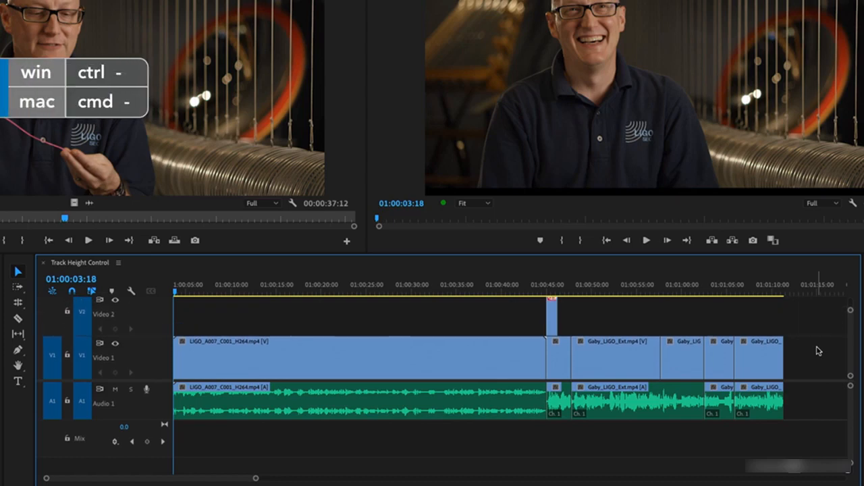
key("ctrl+minus")
key("ctrl+minus")
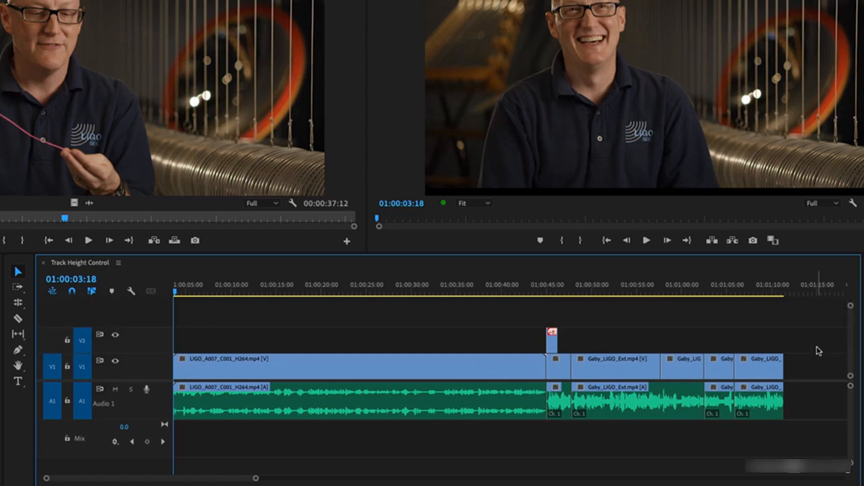
- Decrease the height of the audio tracks in the Track Height Control sequence in several increments
key("alt+minus")
key("alt+minus")
key("alt+minus")
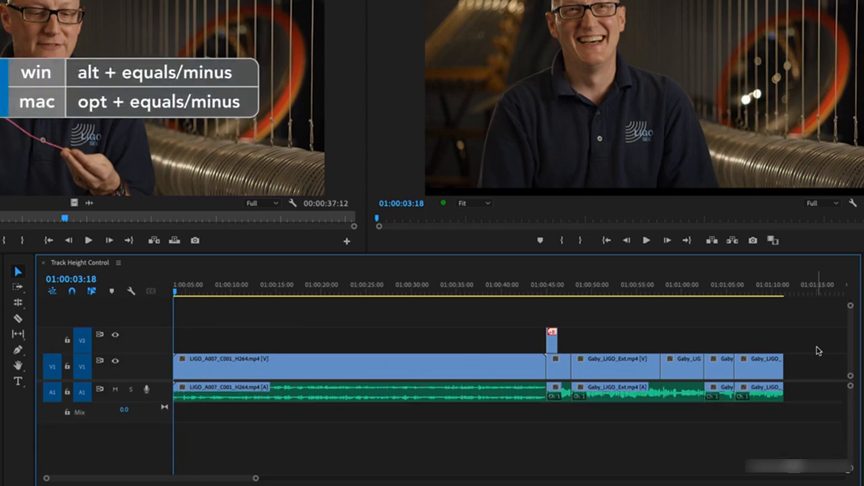
- Increase the height of the audio tracks in several increments until Audio 1 is taller than the video tracks
key("alt+equal")
key("alt+equal")
key("alt+equal")
key("alt+equal")
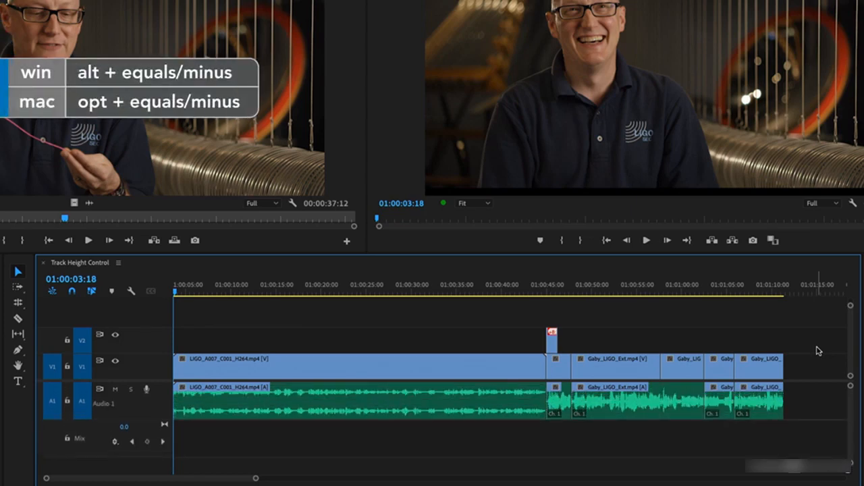
key("alt+equal")
key("alt+equal")
key("alt+equal")
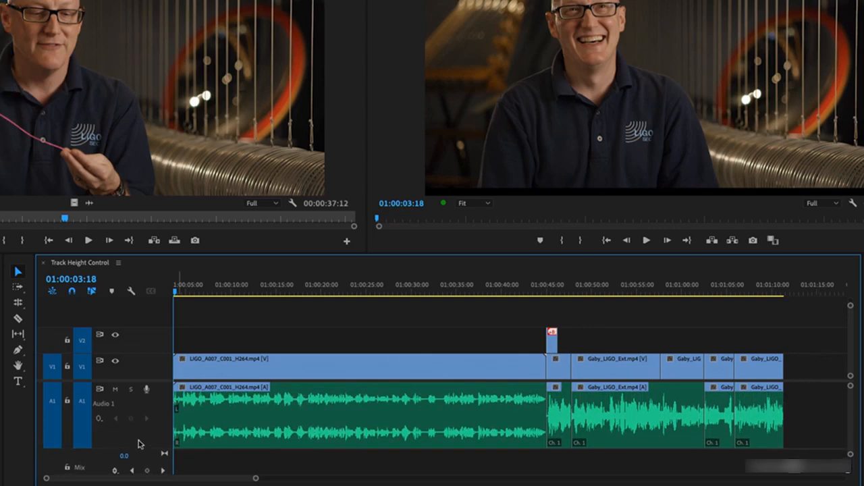
- Resize the Audio 1, Video 1 and Video 2 tracks individually, leaving Audio 1 the tallest and Video 2 minimized
left_click_drag(139, 448, 141, 407)
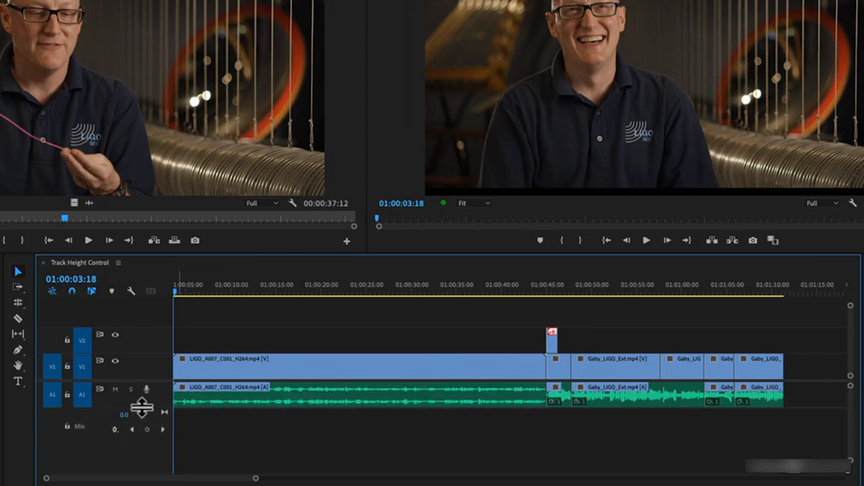
left_click_drag(141, 407, 146, 463)
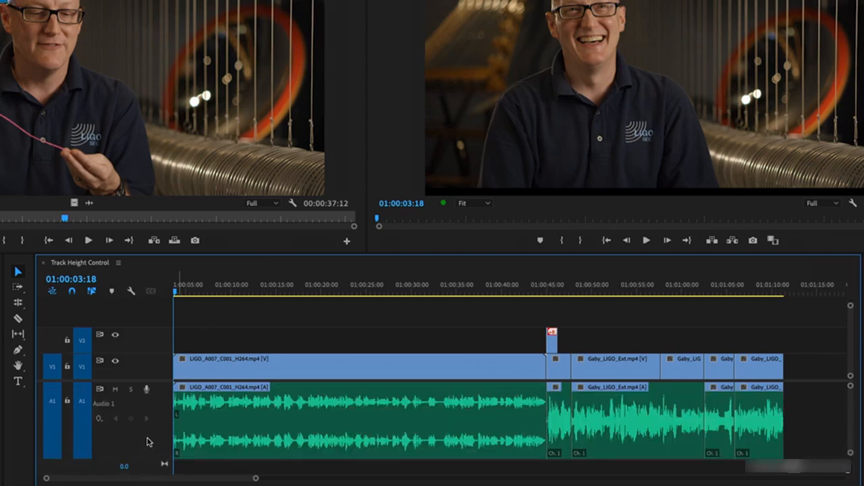
scroll(146, 370, "up", 5, "alt")
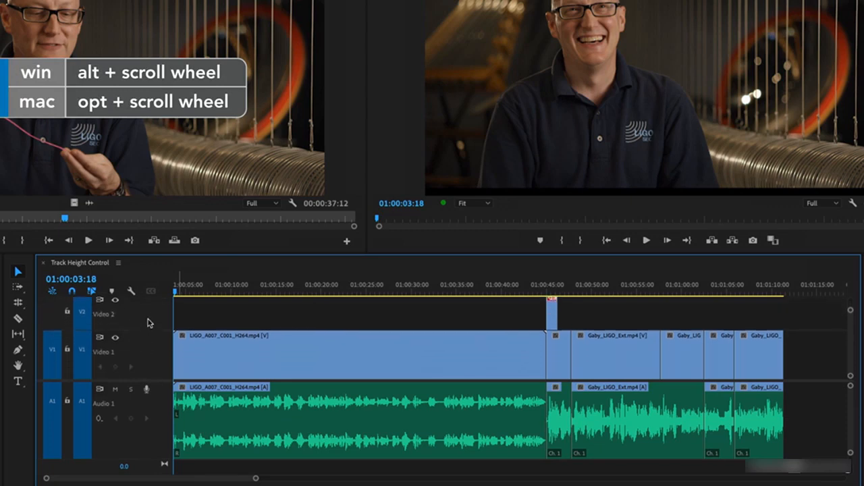
scroll(148, 353, "down", 4, "alt")
scroll(154, 438, "up", 2, "alt")
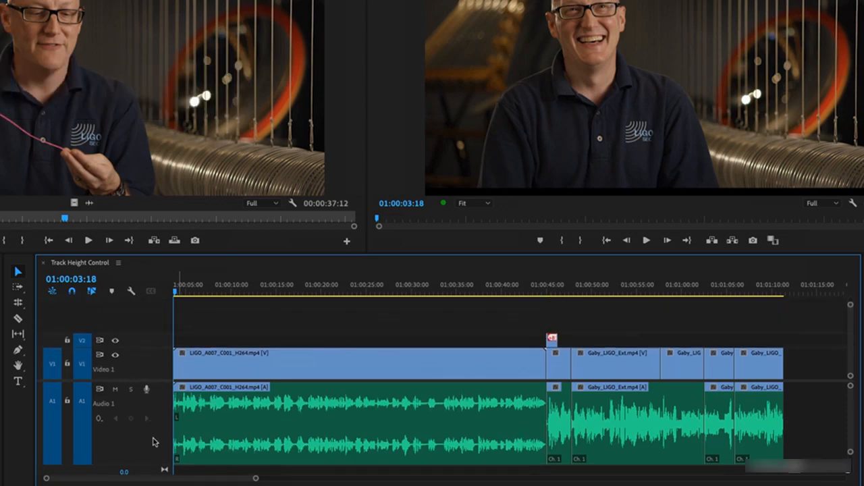
scroll(155, 439, "down", 3, "alt")
scroll(155, 438, "up", 3, "alt")
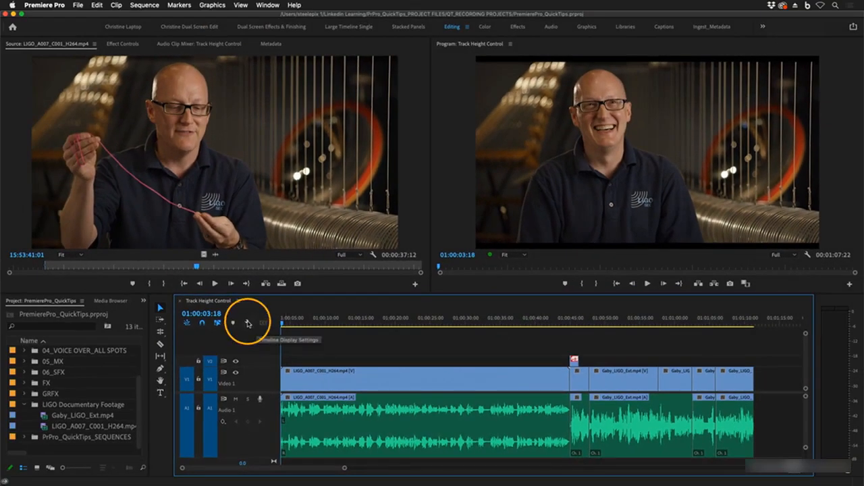
- Save the current track heights as a preset named "A1 Big - Dialogue" with Track Height Preset 1 as its keyboard shortcut
left_click(247, 323)
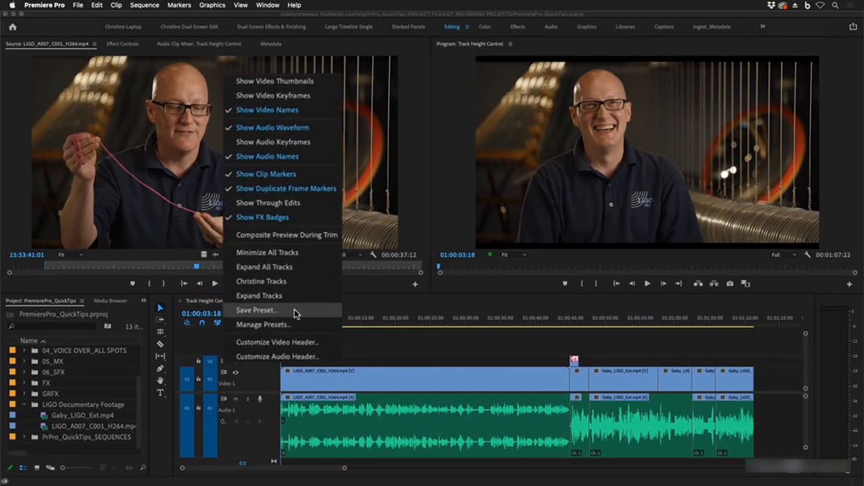
left_click(294, 307)
type("A1 Big -")
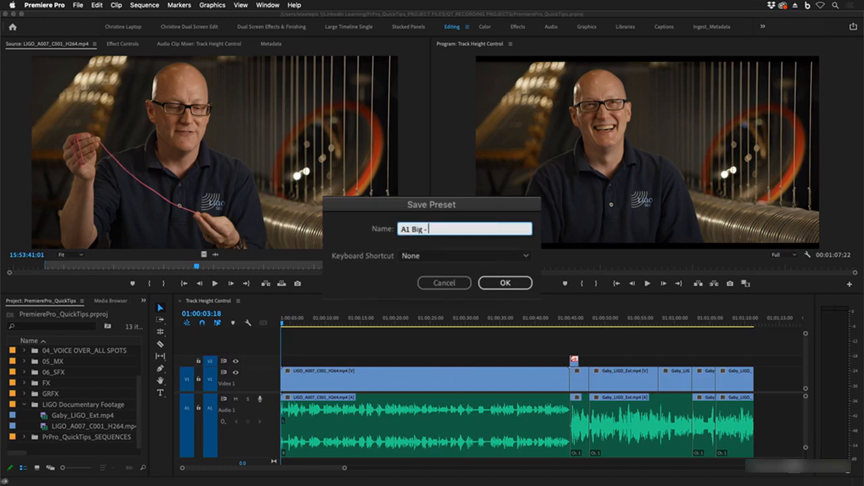
type(" Dialogue")
left_click(524, 256)
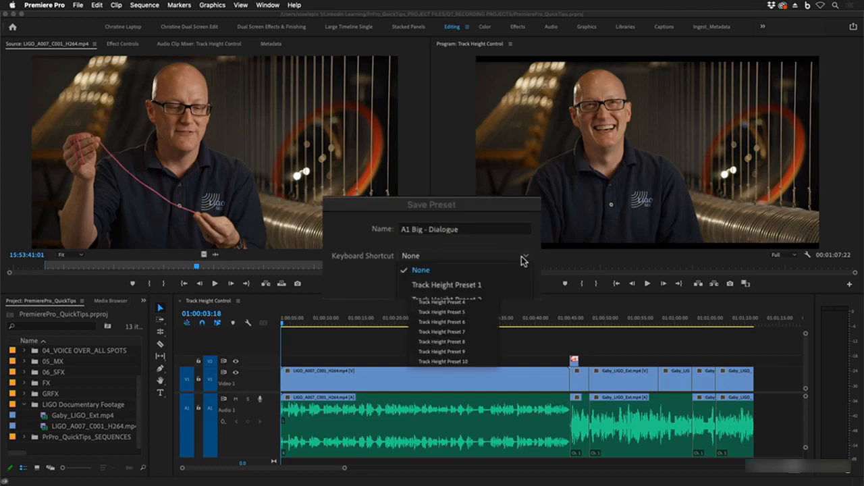
left_click(505, 283)
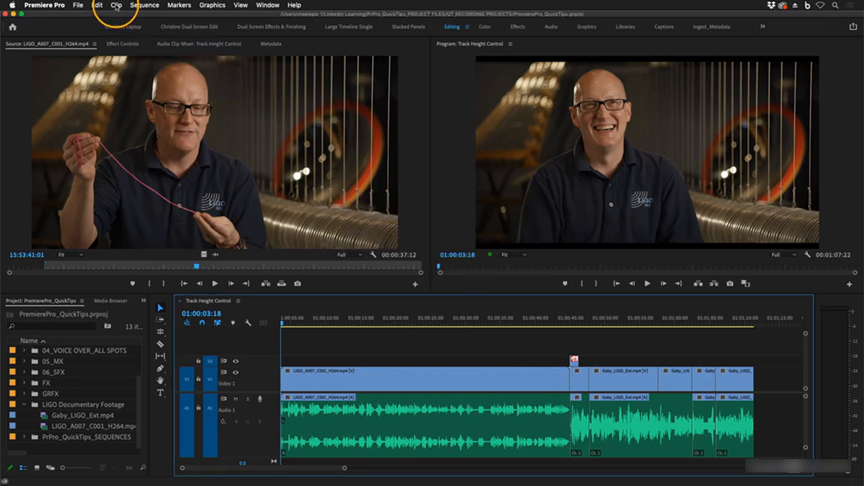
- Find the track height commands in the keyboard shortcuts and assign Track Height Preset 1 to F2
left_click(45, 5)
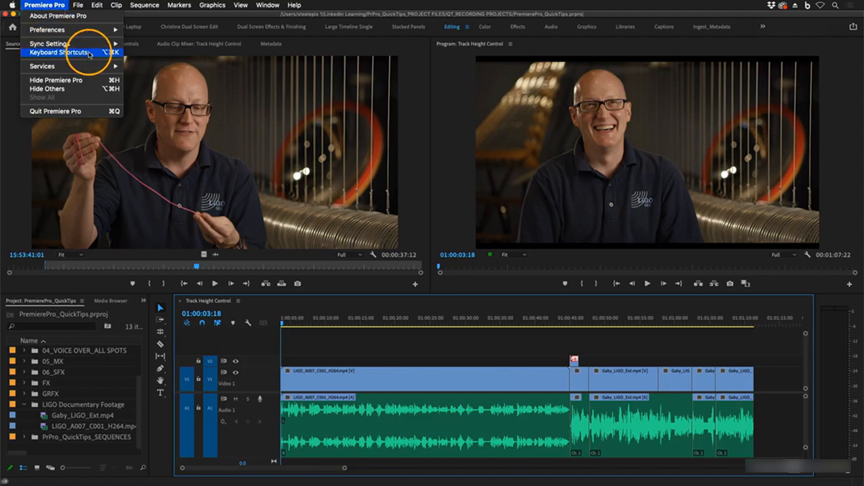
left_click(67, 52)
type("track height")
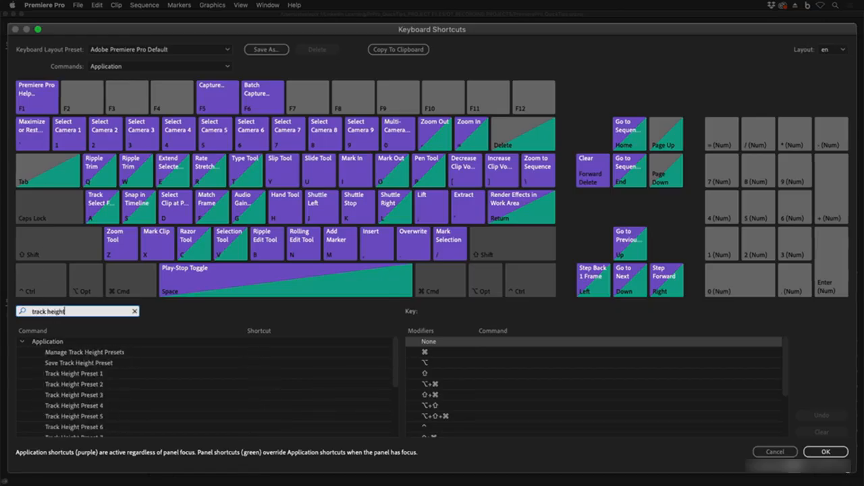
left_click_drag(76, 374, 82, 102)
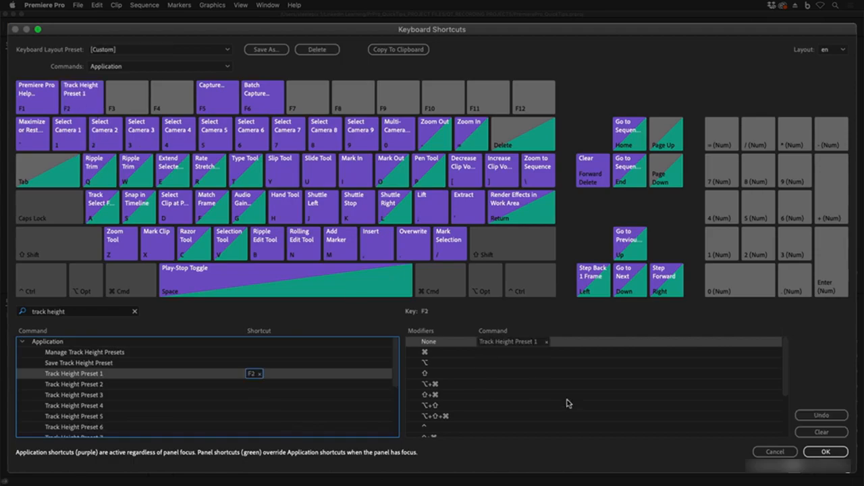
left_click(825, 452)
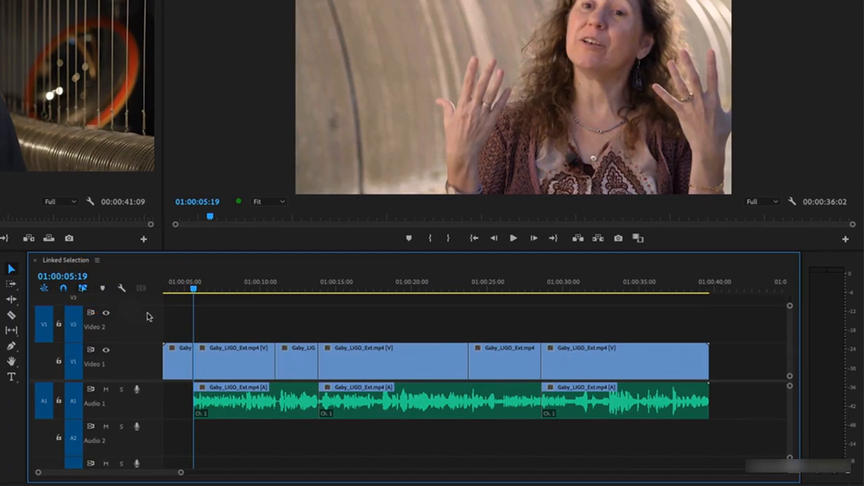
- Trim about 4 seconds off the end of the last linked video and audio clip in the Linked Selection sequence
left_click(626, 361)
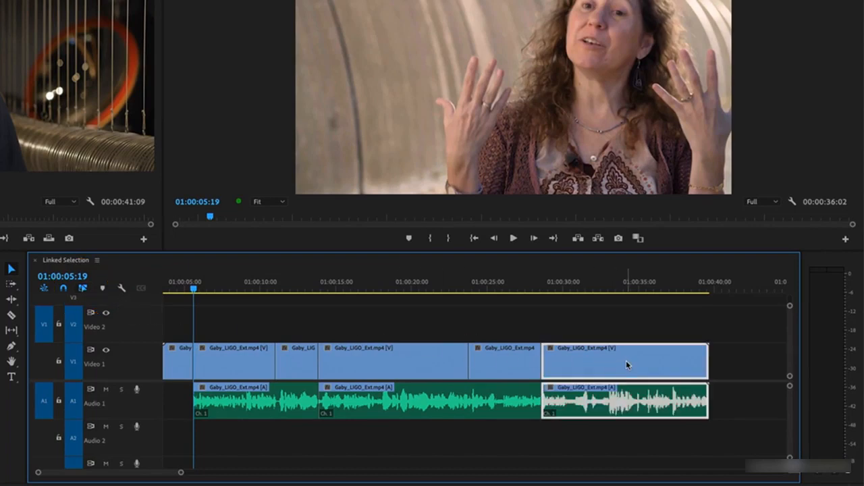
left_click_drag(706, 363, 644, 365)
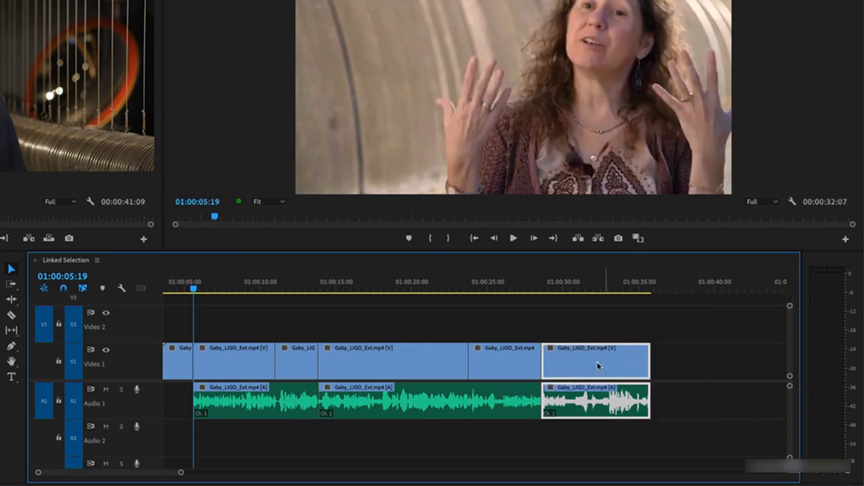
mouse_move(586, 366)
left_mouse_down()
mouse_move(655, 380)
mouse_move(645, 365)
mouse_move(598, 370)
mouse_move(600, 361)
left_mouse_up()
- Move only the video portion of the clip starting at the playhead up to Video 2, leaving its audio in place
left_click(234, 365)
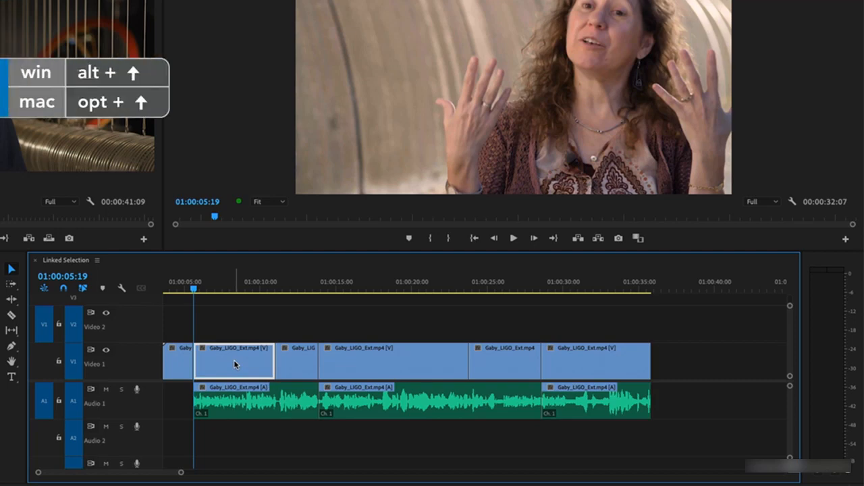
key("alt+Up")
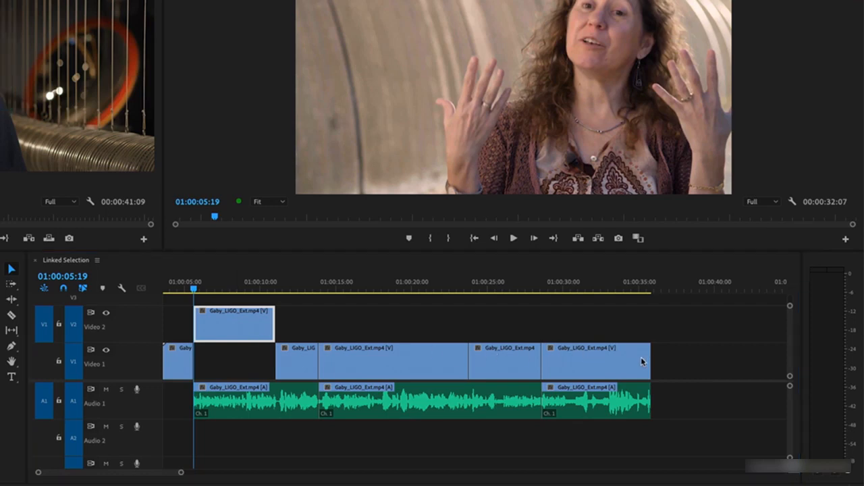
- Extend only the audio portion of the last clip on Audio 1 by about 4 seconds, and select the linked clip
left_click(627, 405)
left_click_drag(649, 402, 742, 404)
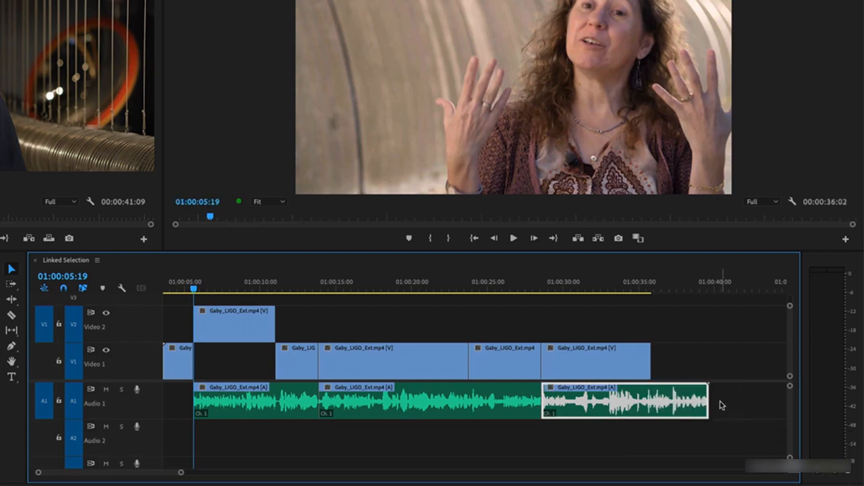
left_click(625, 403)
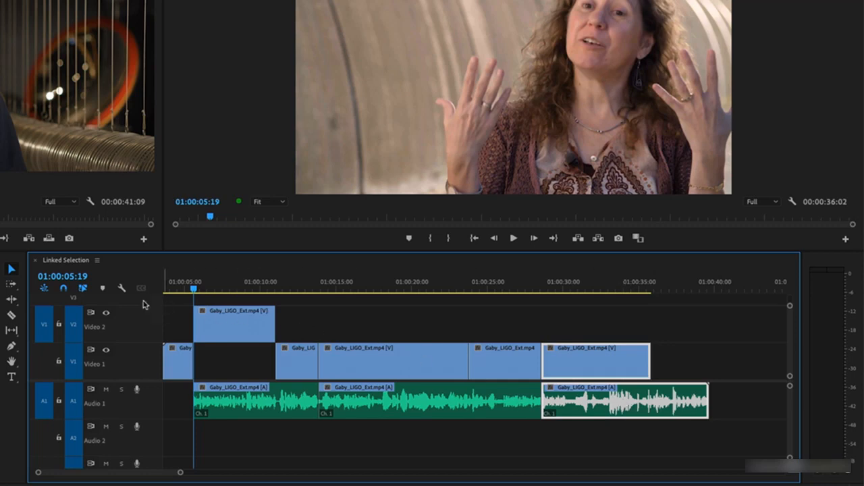
- Turn off Linked Selection and extend only the video portion of the last clip to match the end of its audio
left_click(85, 289)
left_click(668, 365)
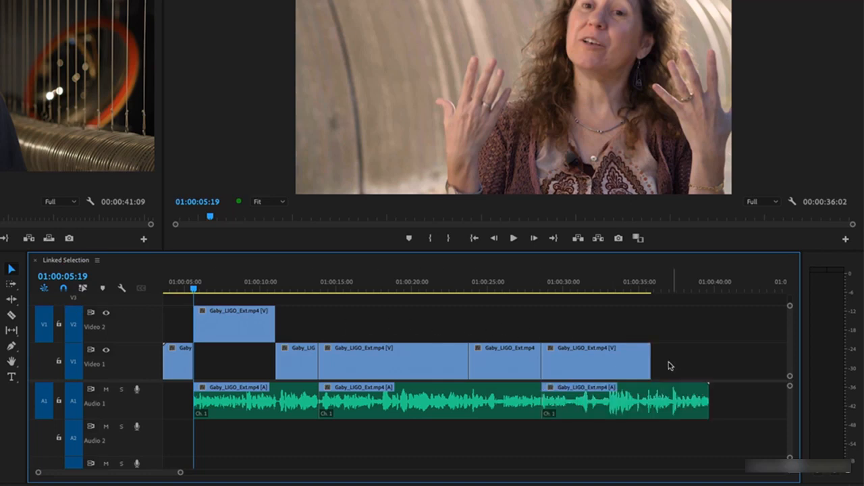
left_click_drag(649, 363, 700, 363)
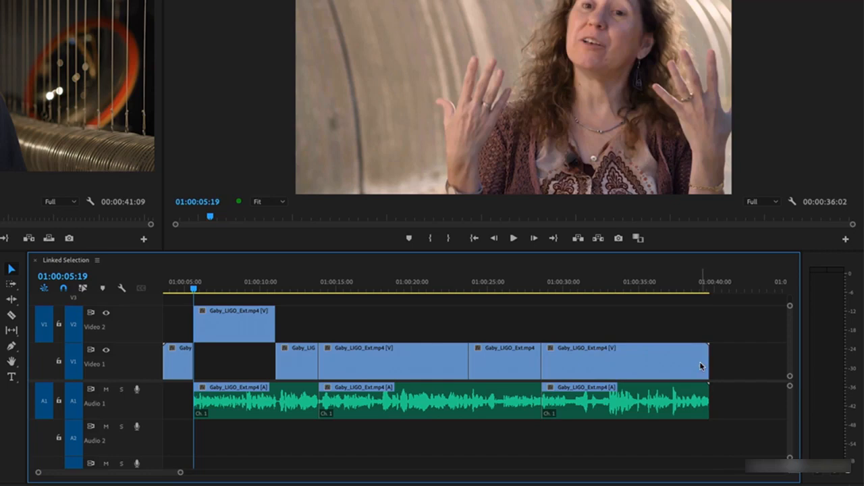
- Select the last clip together with its audio, select only the long middle Video 1 clip, and turn Linked Selection back on
left_click(660, 362)
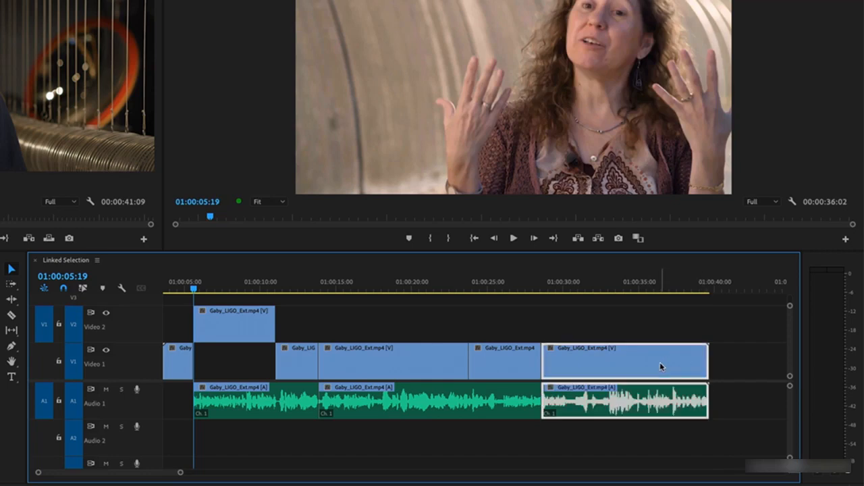
left_click(357, 363, "alt")
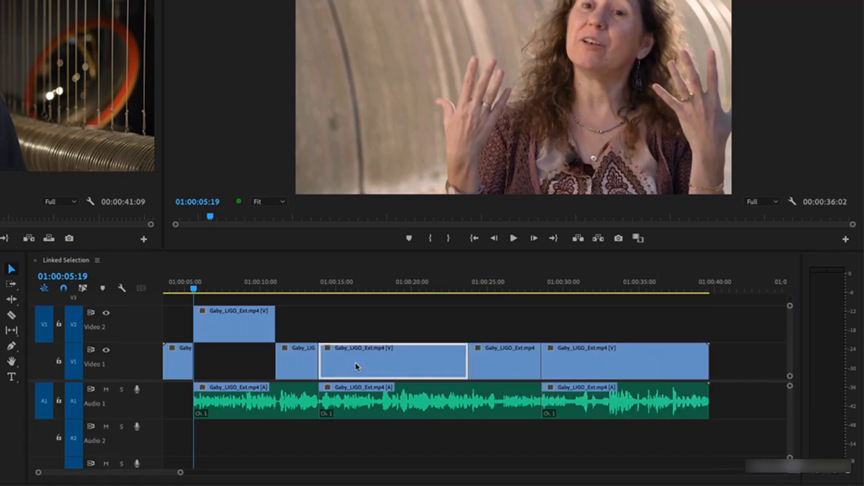
left_click(83, 289)
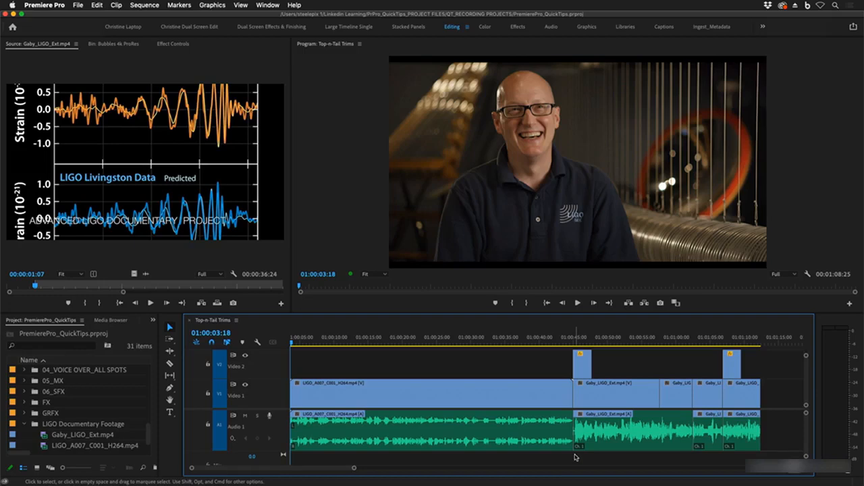
- Ripple trim about 6 seconds off the start of the first clip in the Top-n-Tail Trims sequence during playback, and undo the trim
left_click(575, 446)
key("space")
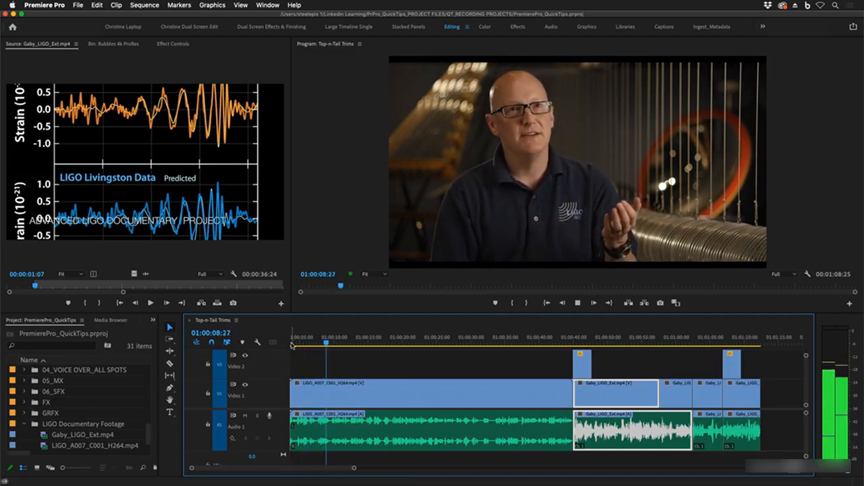
key("q")
key("space")
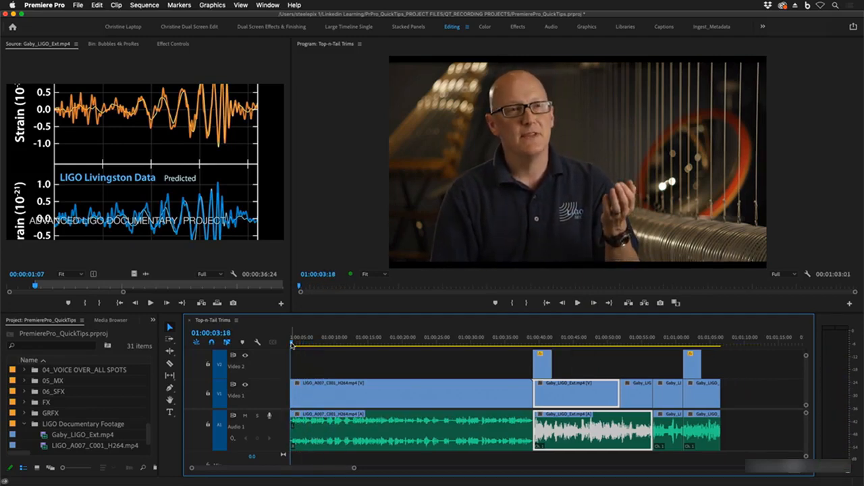
key("super+z")
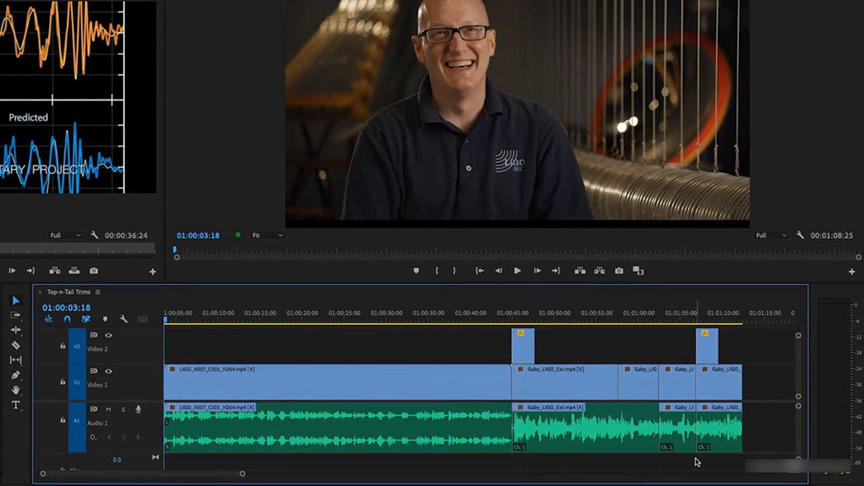
- Play the sequence, ripple trim about 6 seconds off the start of LIGO_A007_C001_H264.mp4 to the playhead, and play the result
left_click(563, 396)
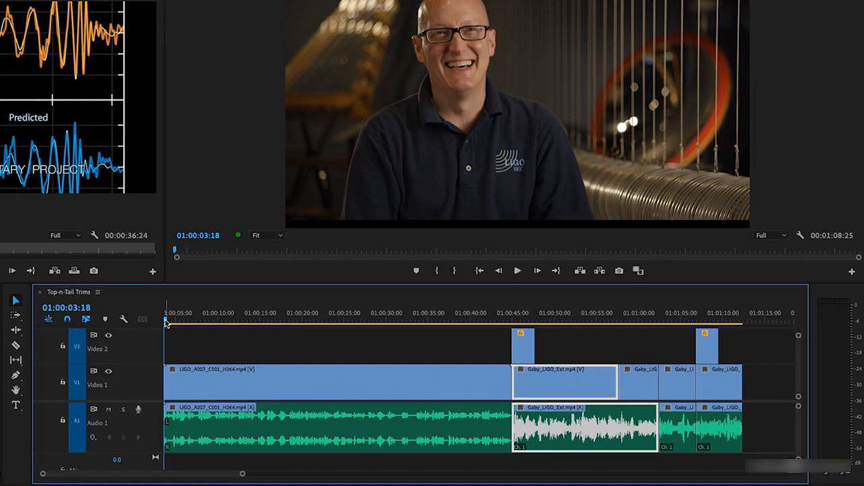
key("l")
key("q")
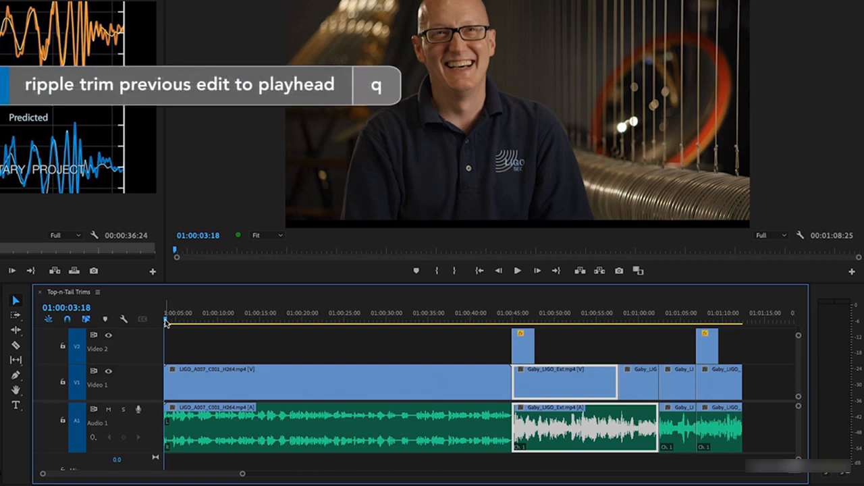
key("space")
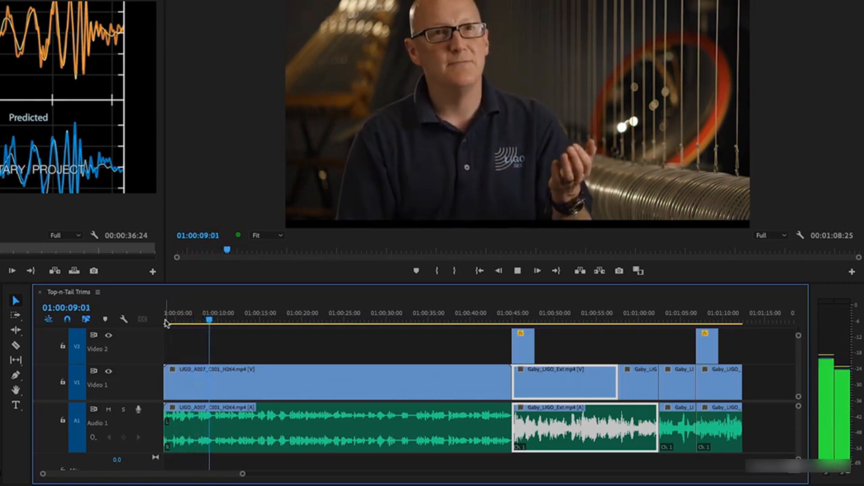
key("q")
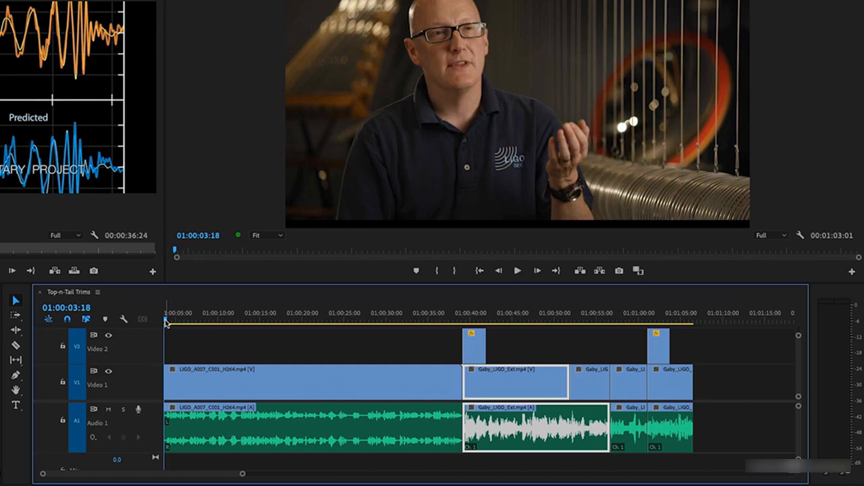
key("space")
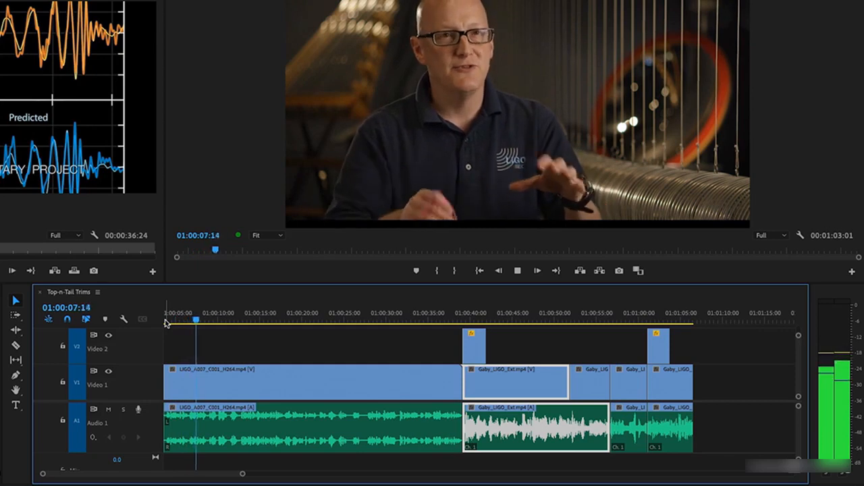
- Play from 01:00:31:19 and ripple trim about 4 seconds off the end of LIGO_A007_C001_H264.mp4 at 01:00:35:15, and return to the cut
key("space")
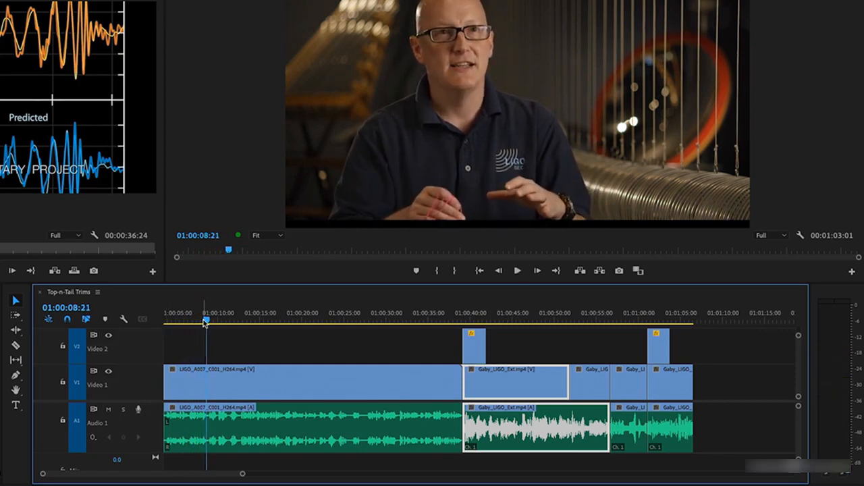
left_click(396, 321)
left_click_drag(396, 321, 401, 322)
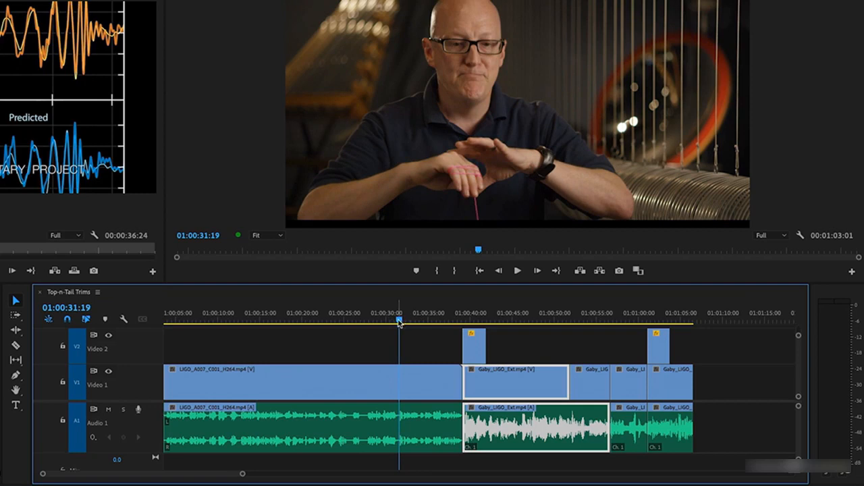
key("space")
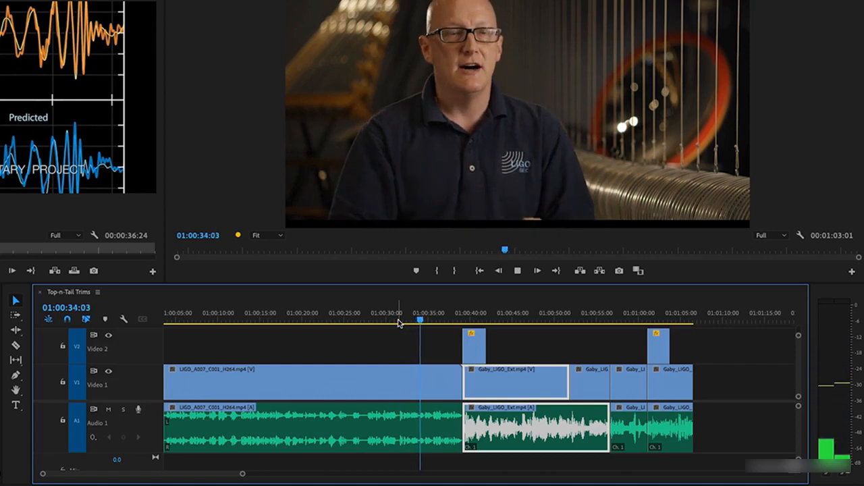
key("w")
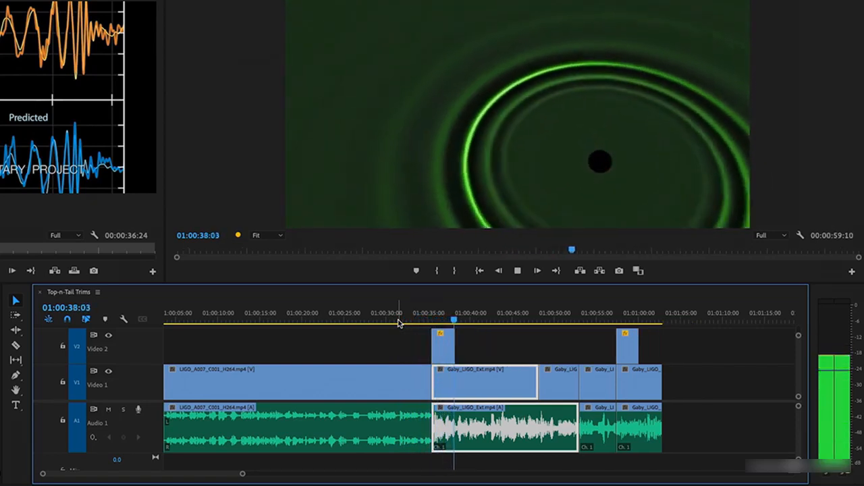
key("space")
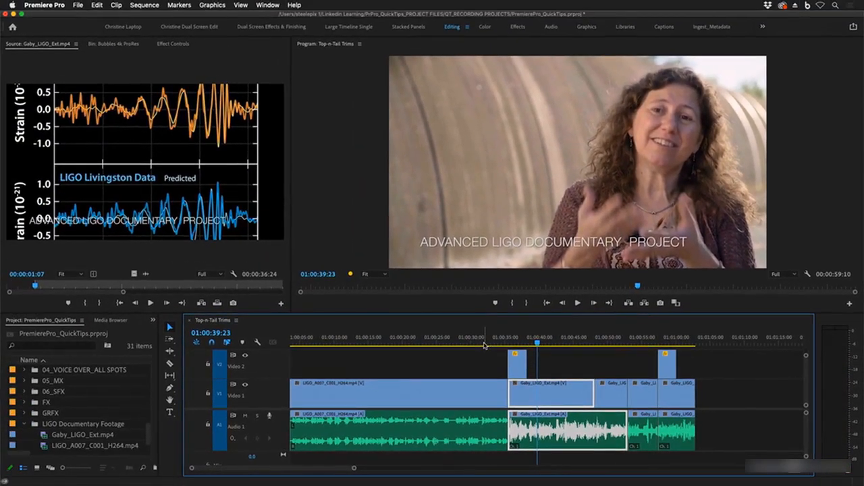
left_click(499, 339)
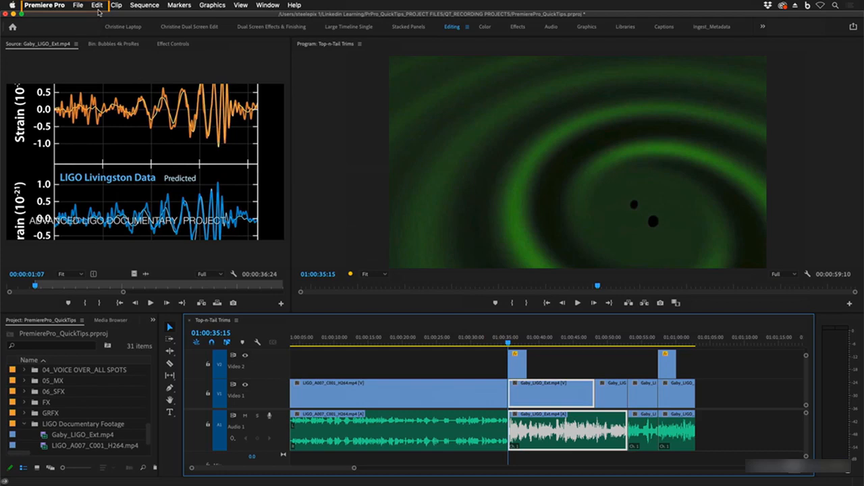
- Look up the shortcuts for the "ripple trim" commands in Keyboard Shortcuts and close the settings
left_click(54, 8)
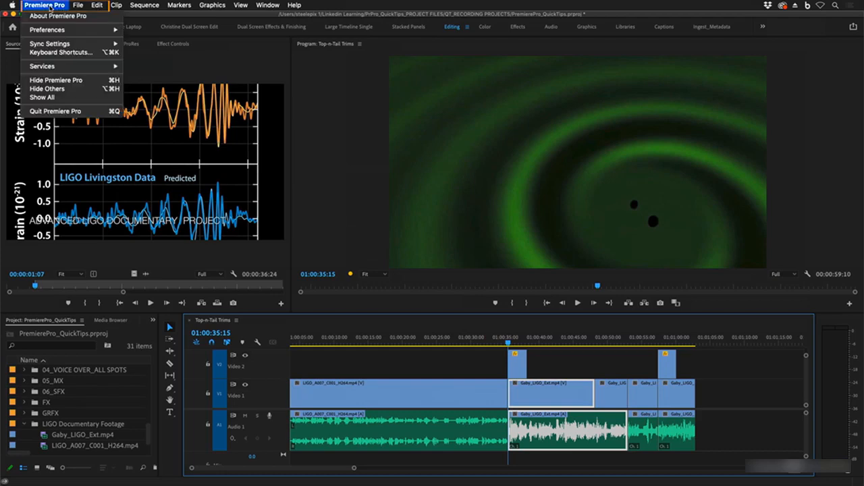
left_click(63, 52)
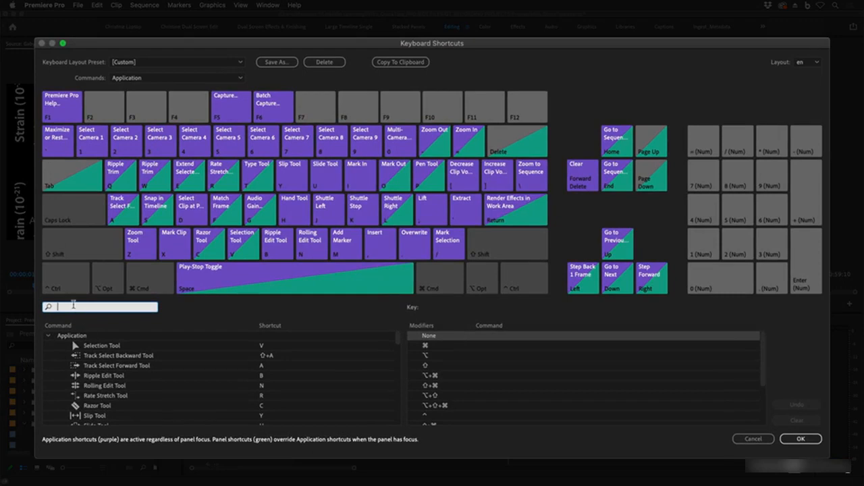
type("ripple")
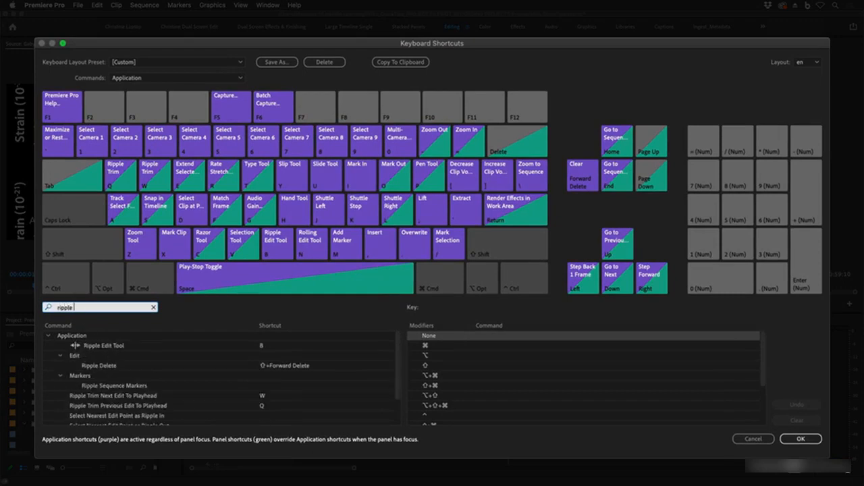
type(" trim")
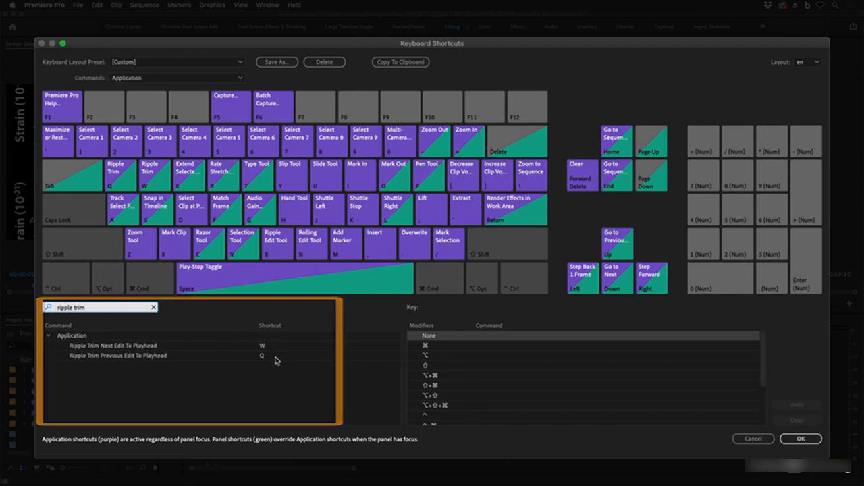
left_click(802, 439)
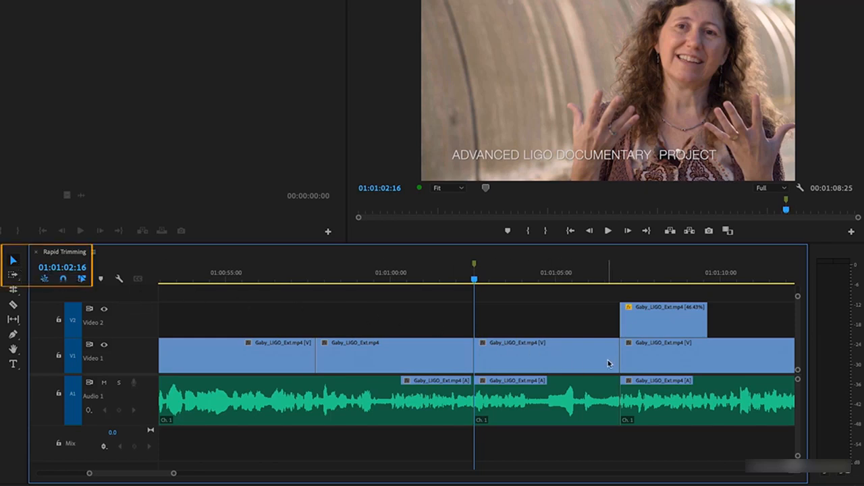
- Try a regular trim on the clip starting at 01:01:02:16, restore it, and switch to the Ripple Edit Tool and back to the Selection Tool
left_click_drag(617, 358, 727, 385)
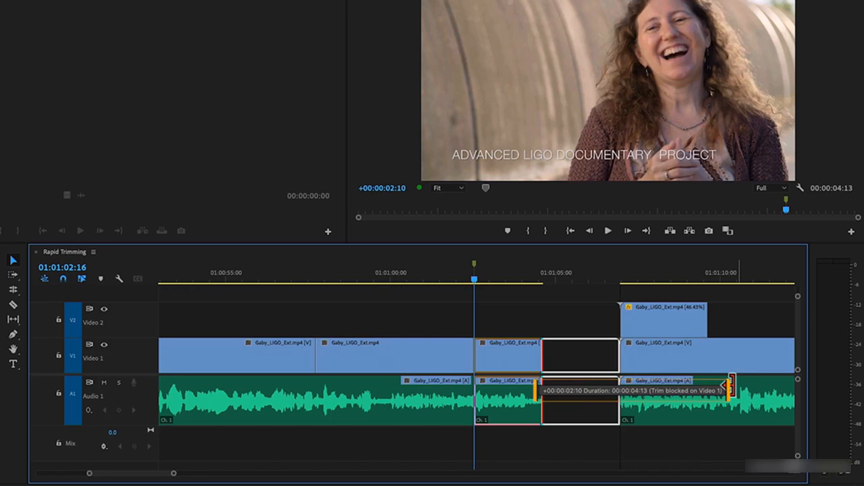
left_click_drag(727, 385, 609, 359)
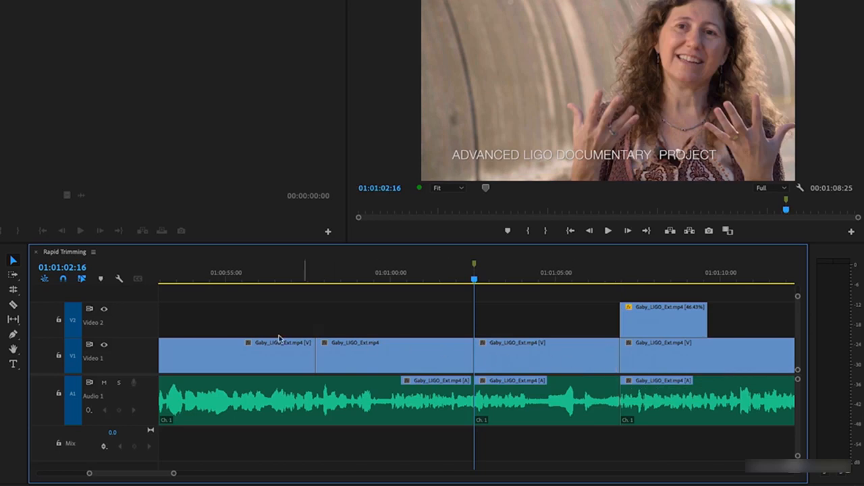
left_click(17, 296)
left_click(18, 298)
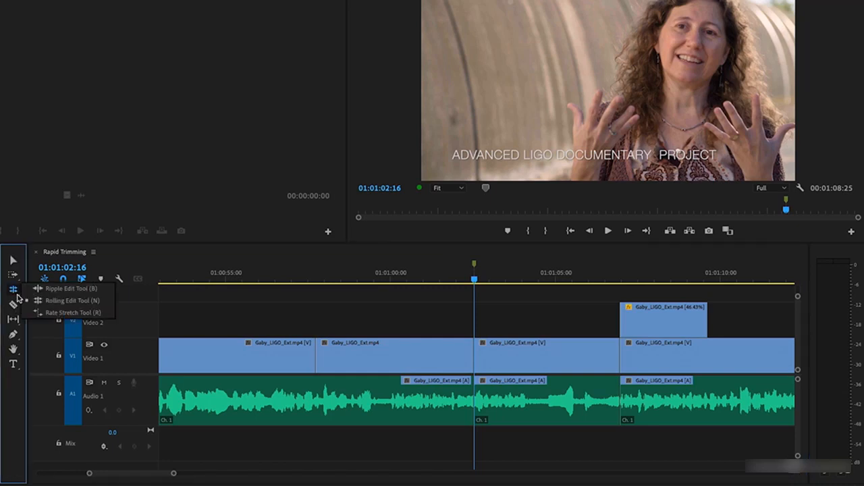
left_click(63, 287)
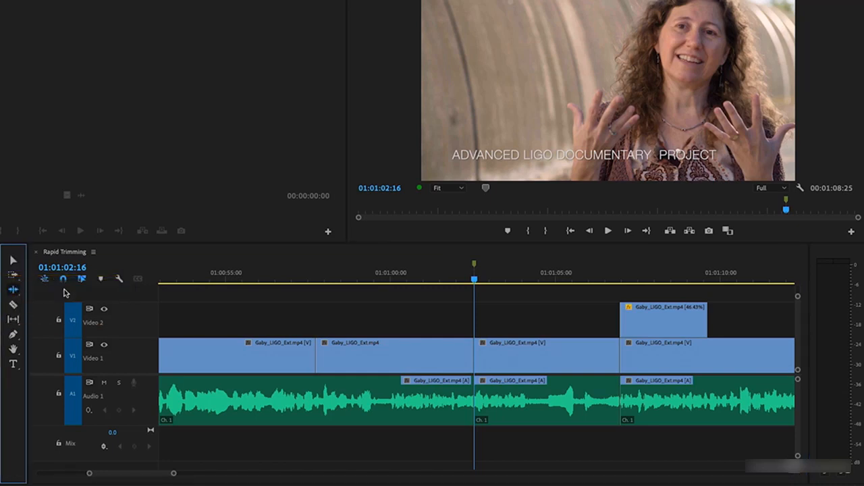
left_click(14, 262)
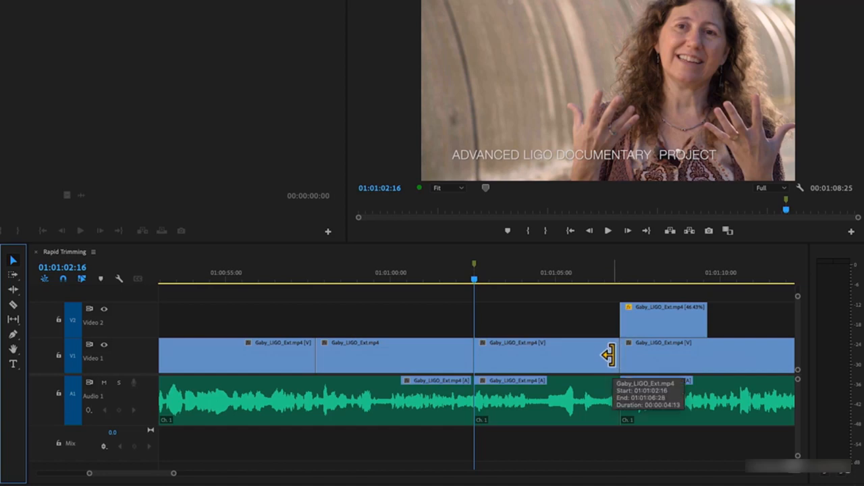
- Ripple extend the end of the clip starting at 01:01:02:16 in Rapid Trimming by about 6.5 seconds with the Selection Tool
left_click_drag(609, 355, 566, 356)
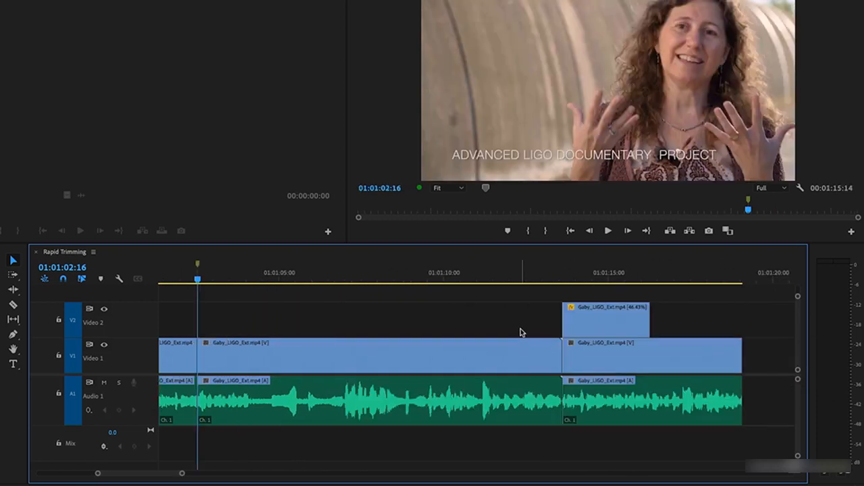
key("backslash")
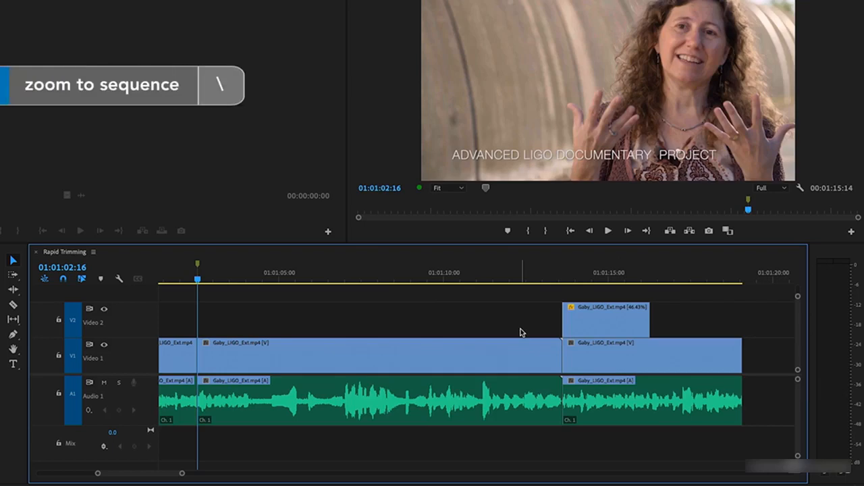
key("backslash")
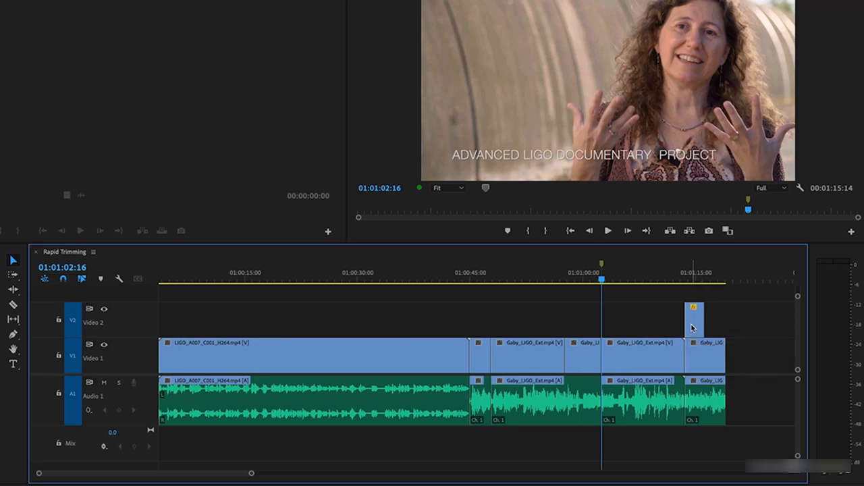
- Ripple trim the start of the last clip to the playhead at 01:01:16:08, and undo the trim
left_click_drag(601, 280, 703, 286)
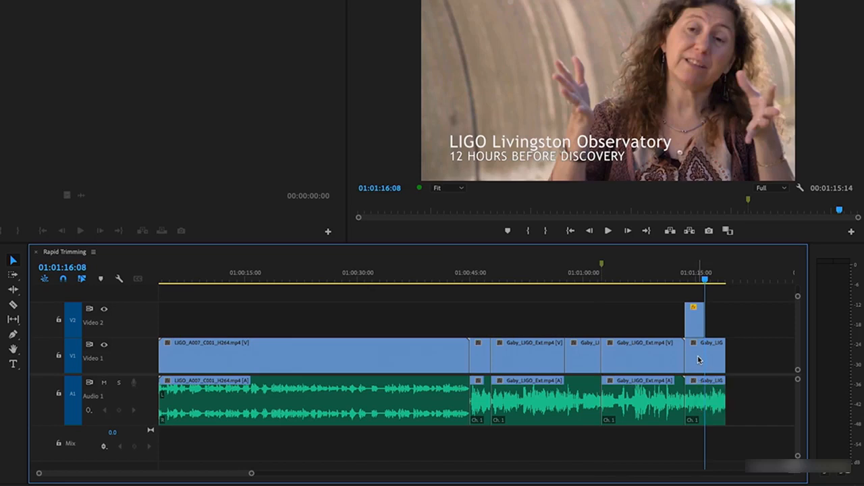
key("q")
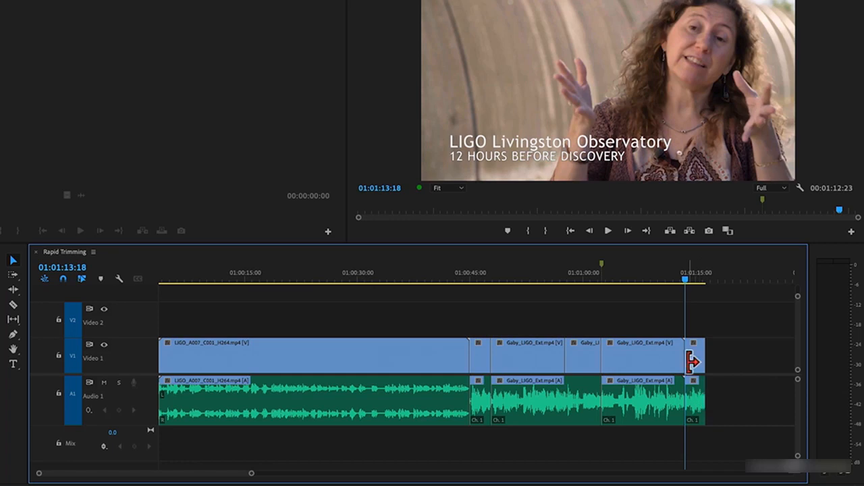
key("ctrl+z")
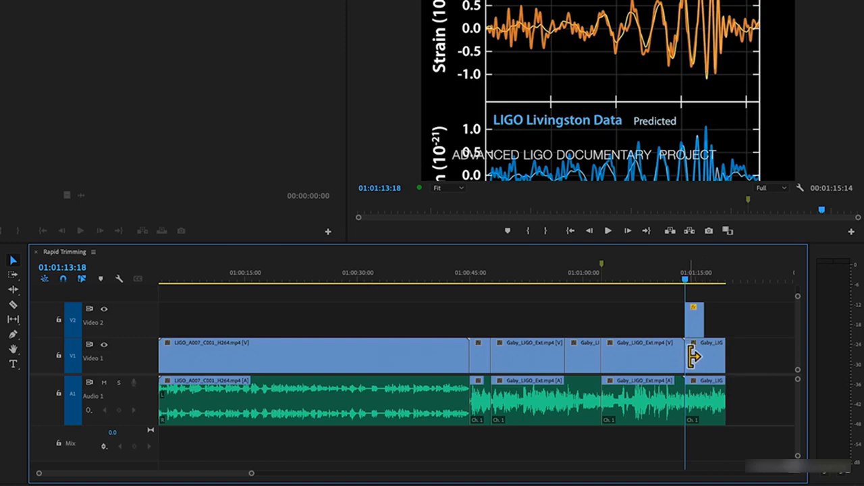
- Ripple trim about 2.7 seconds off the start of the last Video 1 clip with the Selection Tool, and play the result
left_click_drag(692, 354, 712, 356)
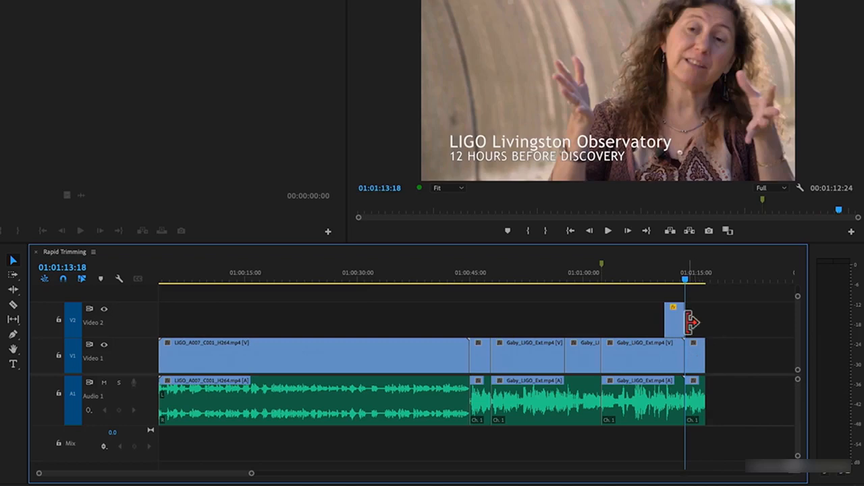
left_click_drag(685, 278, 651, 278)
key("space")
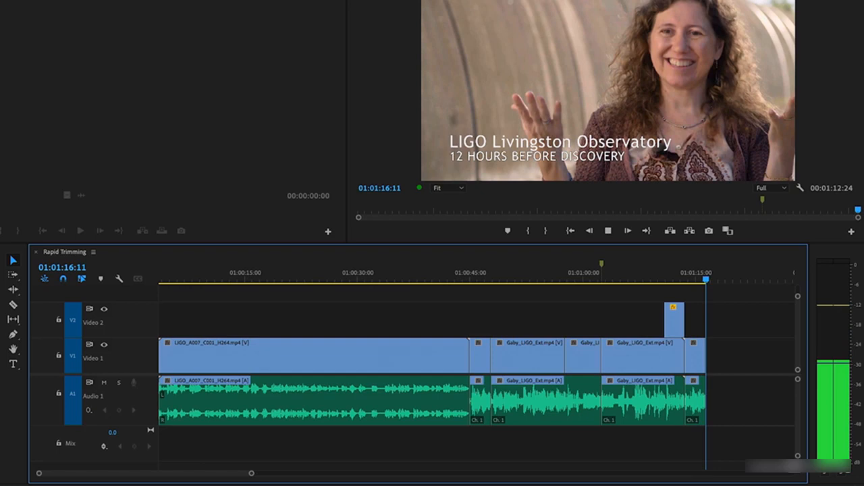
- Play the Rapid Rolls sequence from the cut at 01:00:45:00 and stop the playhead at 01:00:48:19
key("Up")
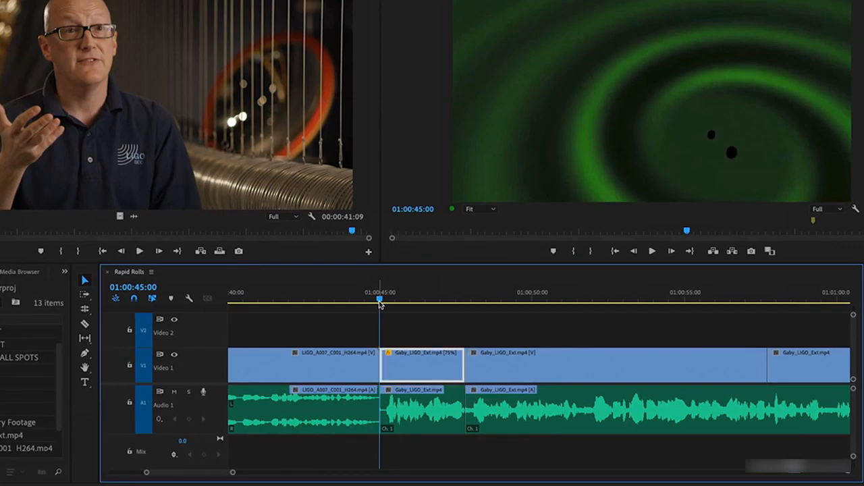
key("space")
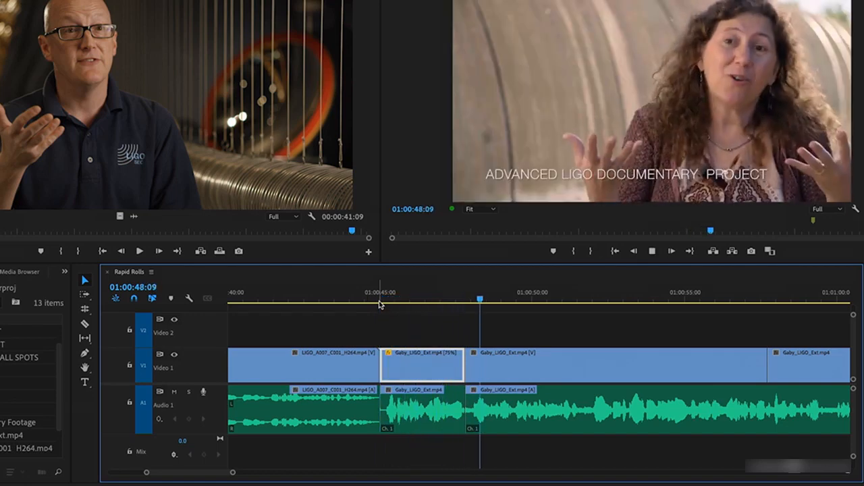
key("space")
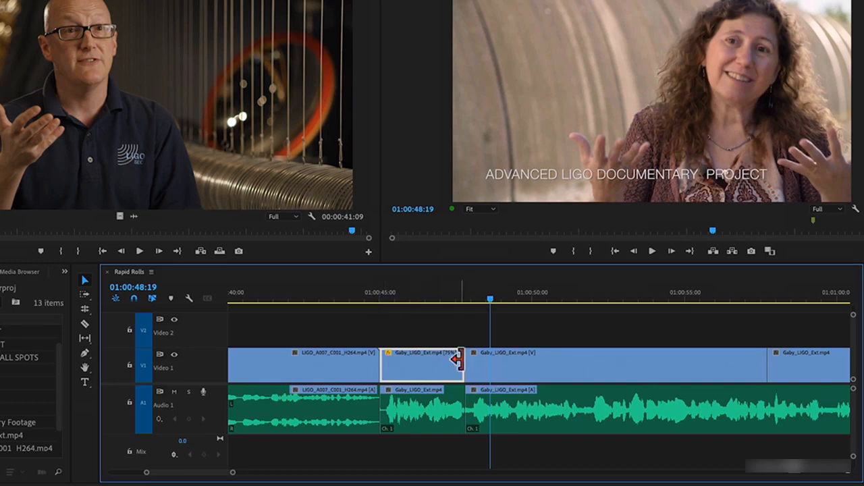
- Try to move the edit after the 75% Gaby_LIGO_Ext.mp4 clip using regular trims, restore it, and switch to the Rolling Edit Tool and back
left_click_drag(469, 364, 490, 364)
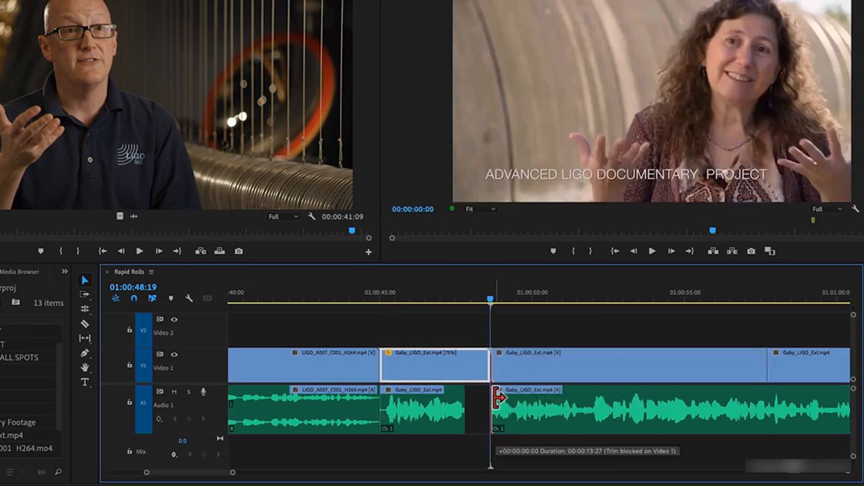
left_click_drag(482, 405, 443, 409)
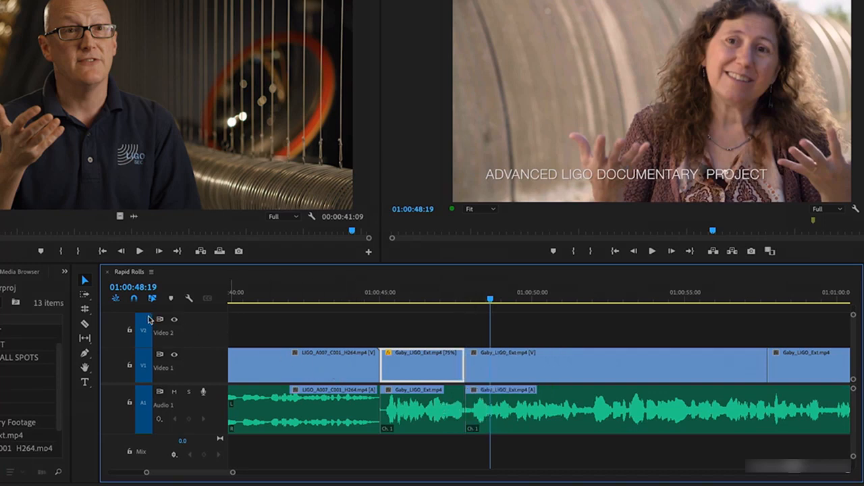
left_click(86, 310)
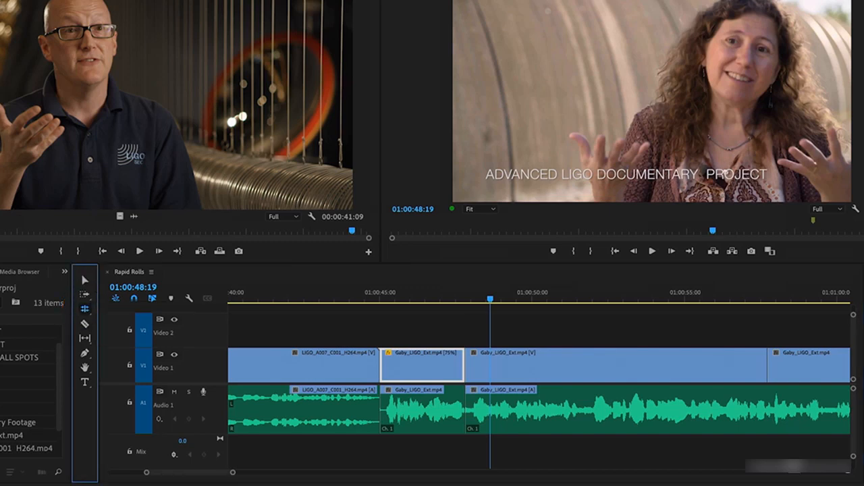
left_click(174, 325)
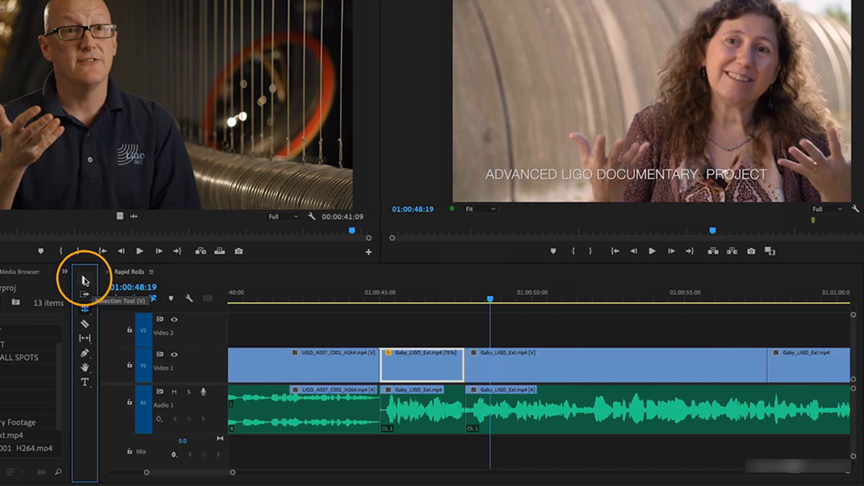
left_click(85, 280)
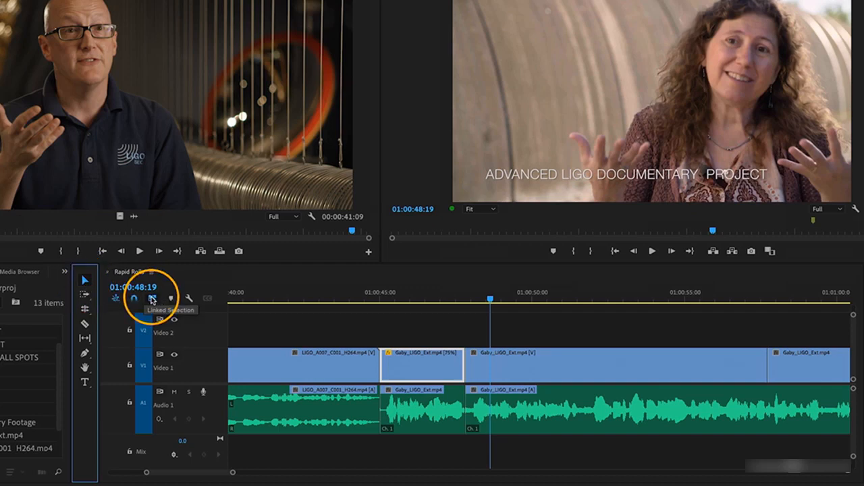
- Turn off Linked Selection and roll only the video edit after the 75% Gaby_LIGO_Ext.mp4 clip to the playhead at 01:00:48:19
left_click(151, 300)
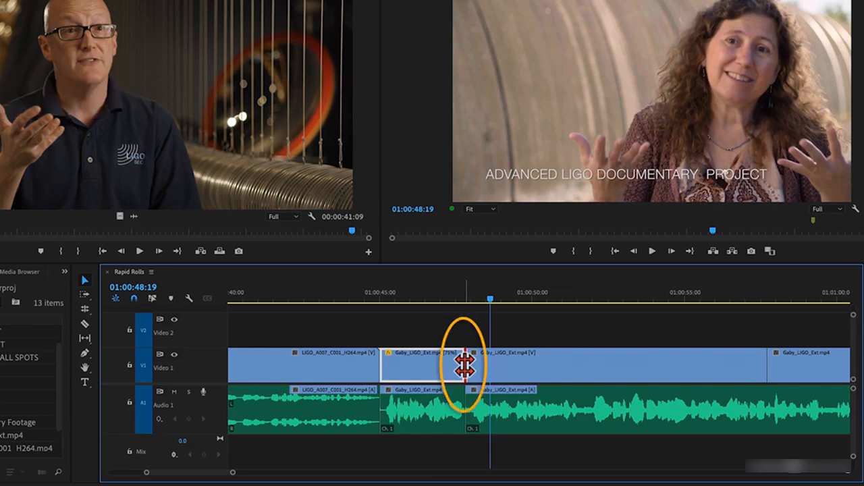
left_click_drag(464, 364, 487, 367)
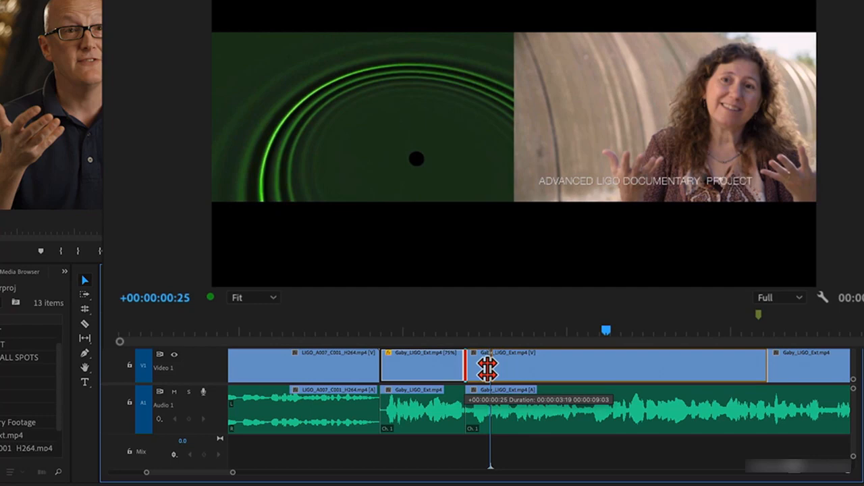
left_click_drag(486, 368, 488, 368)
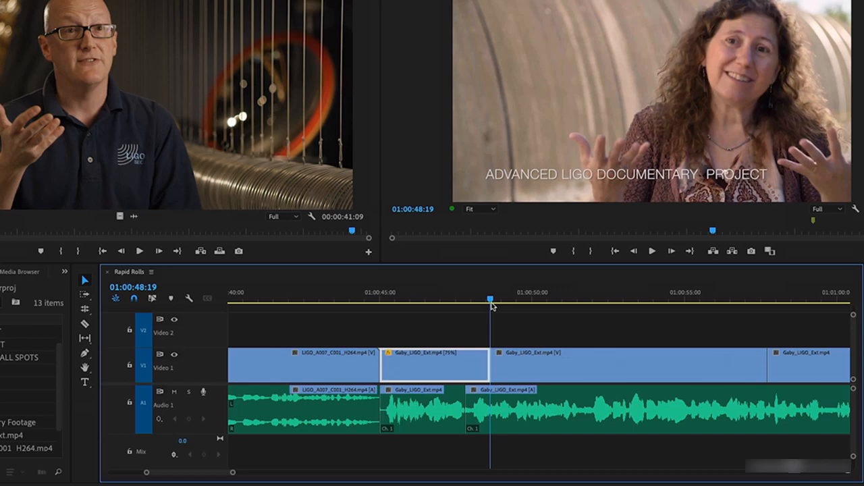
- Scrub the rolled edit up to 01:00:48:19 in Rapid Rolls, and play the Rate Stretch sequence from 01:00:57:17
left_click_drag(386, 300, 490, 312)
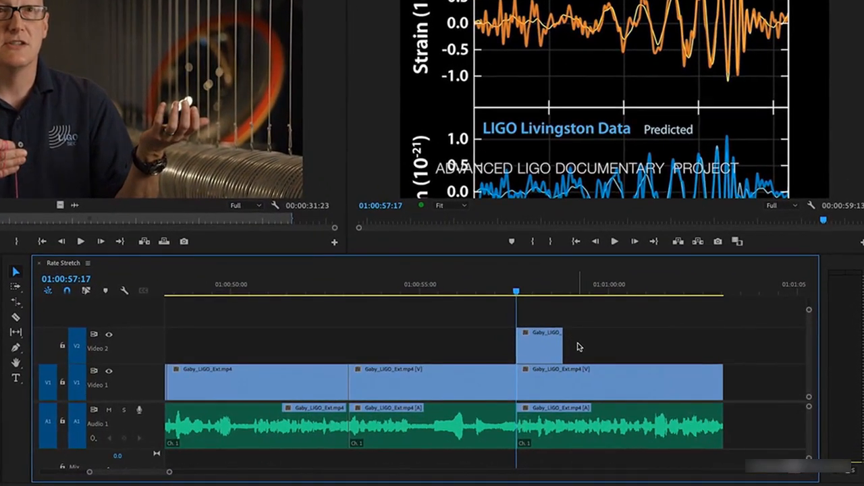
key("space")
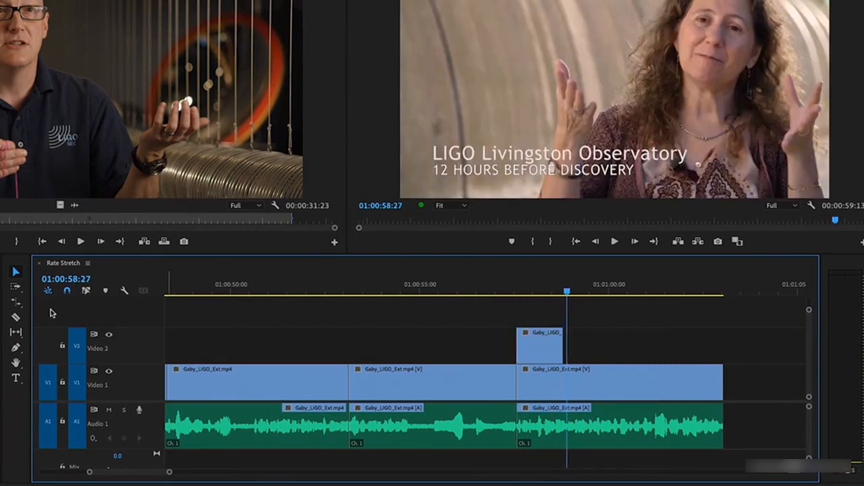
- Choose the Rate Stretch Tool and slow the Video 2 clip to 69.81% by extending its end
left_click(21, 309)
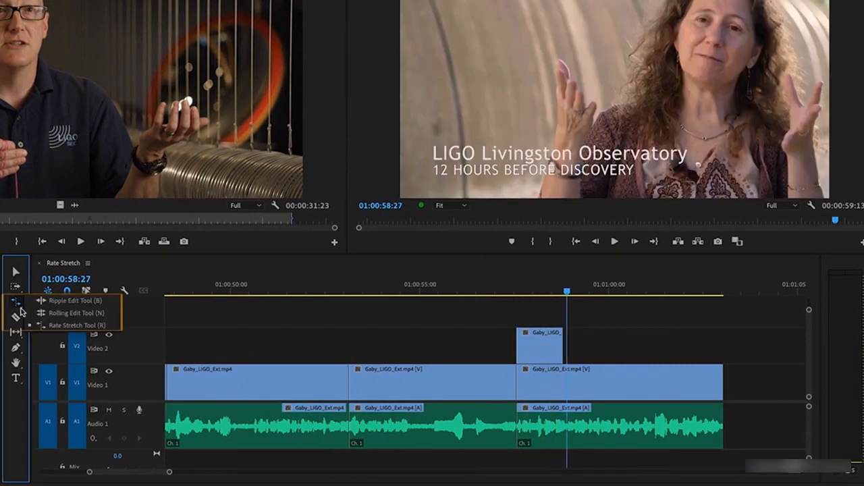
left_click(85, 328)
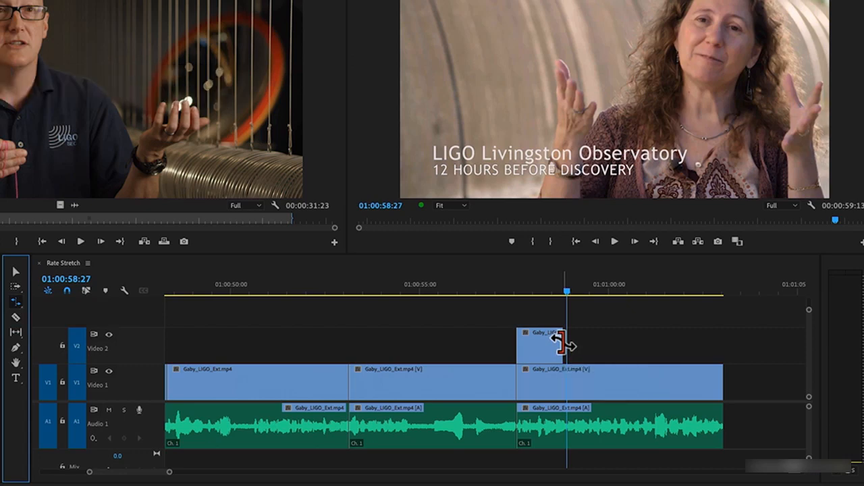
left_click_drag(559, 345, 581, 345)
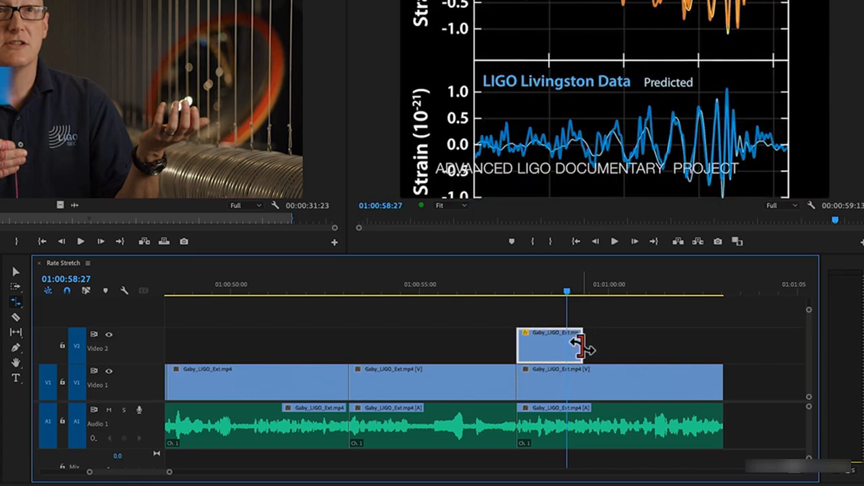
- Rate stretch the Video 2 clip's end inward to 142.31%, and its start outward to a speed of 78.72%
key("equal")
key("equal")
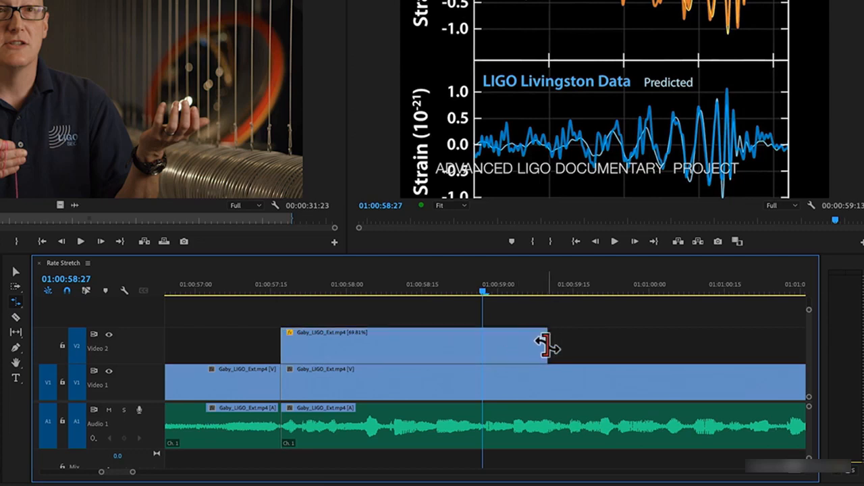
left_click_drag(547, 346, 412, 346)
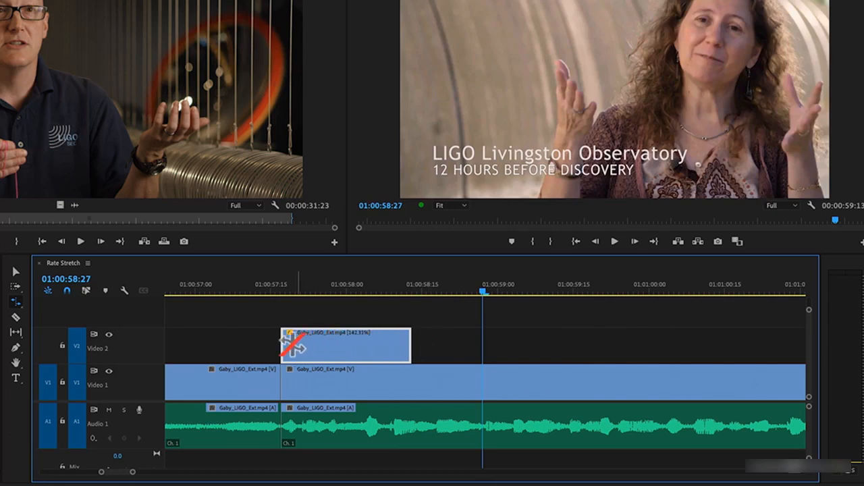
left_click_drag(282, 345, 176, 344)
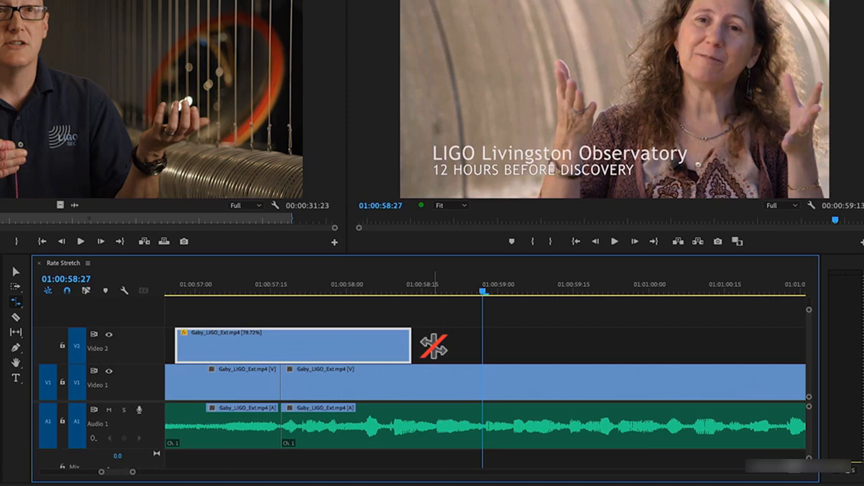
- Place the playhead at 01:00:35:18, where the first Gaby_LIGO_Ext.mp4 clip starts on Video 1
key("backslash")
left_click(470, 291)
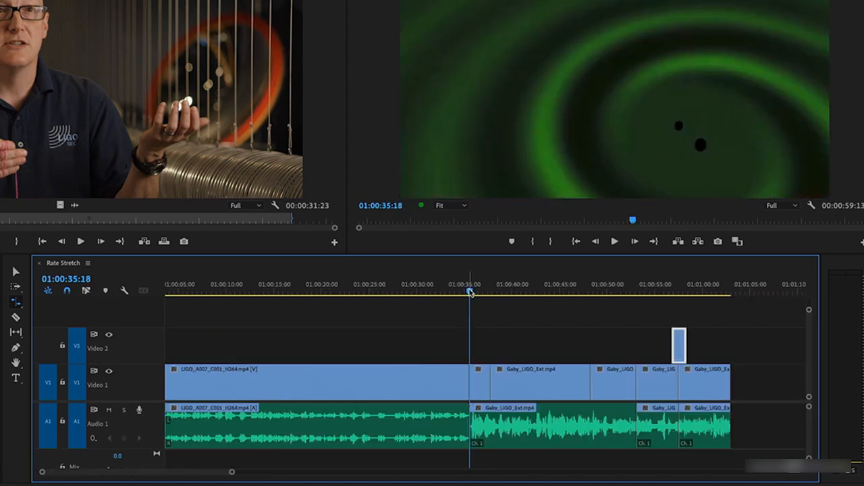
mouse_move(470, 291)
left_mouse_down()
mouse_move(490, 291)
mouse_move(469, 292)
left_mouse_up()
key("=")
key("=")
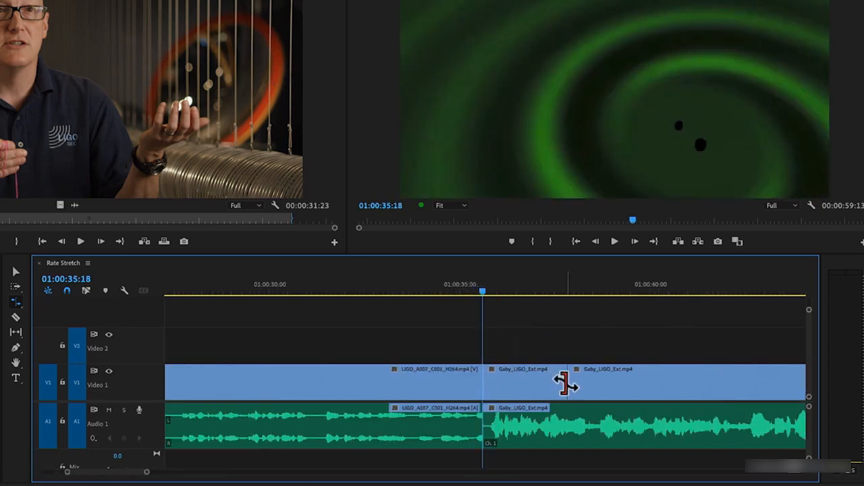
- Try to rate stretch the short Gaby_LIGO_Ext.mp4 clip on Video 1, move it to Video 2, stretch it to 70.53%, and undo both changes
mouse_move(563, 382)
left_mouse_down()
mouse_move(539, 384)
mouse_move(575, 382)
left_mouse_up()
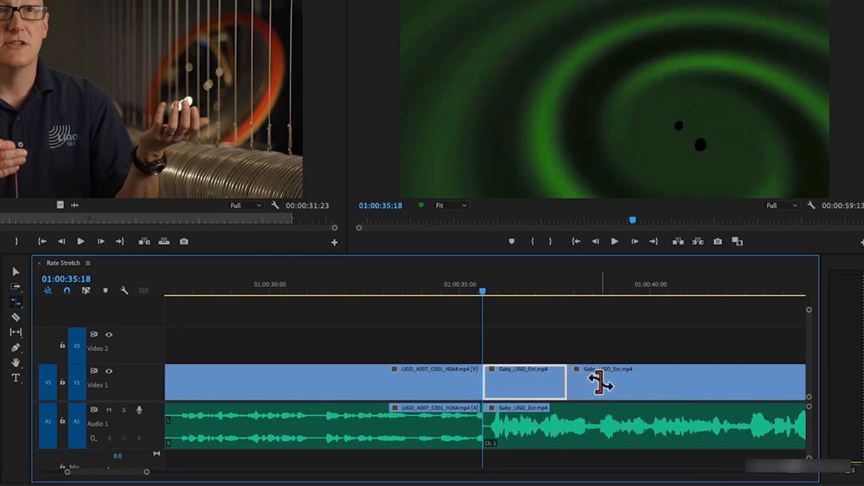
key("alt+Up")
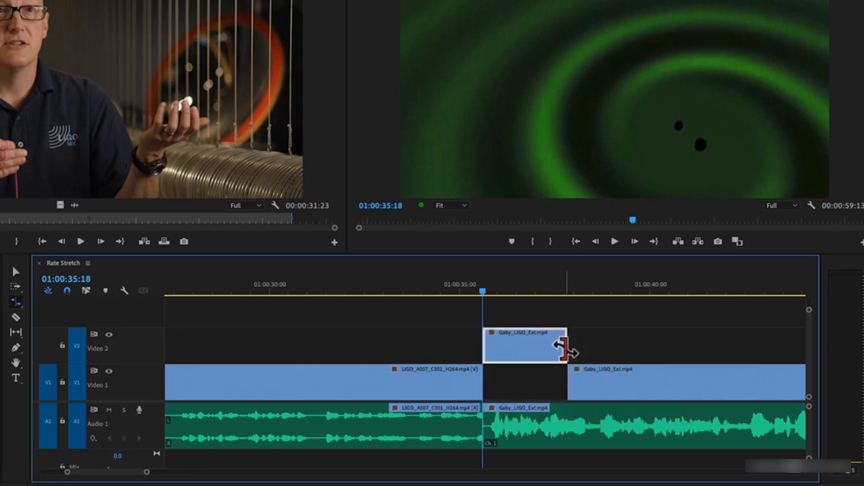
left_click_drag(565, 347, 600, 348)
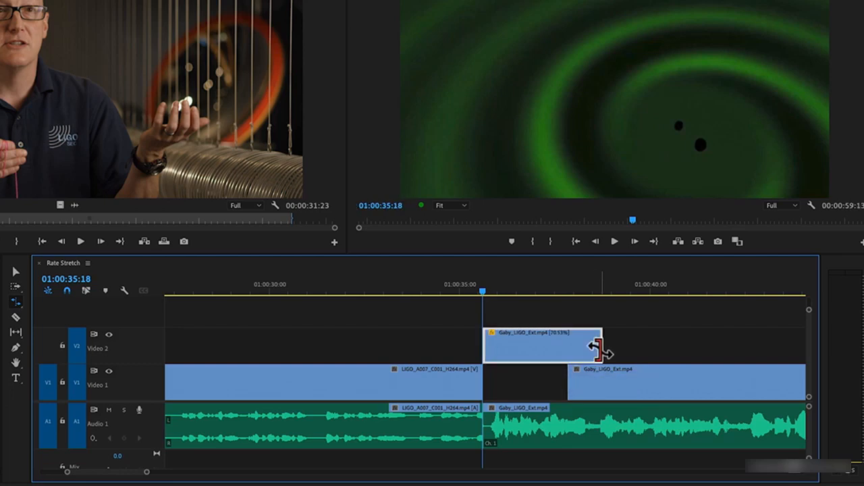
key("ctrl+z")
key("ctrl+z")
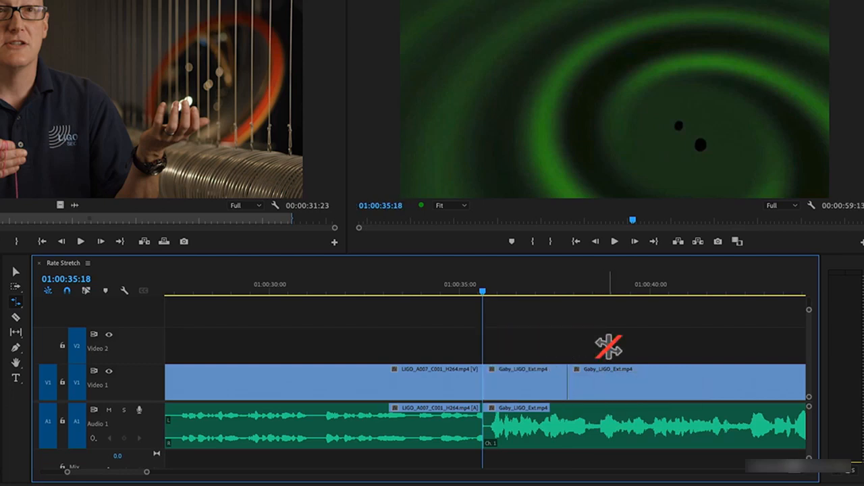
- Set the speed of the short Gaby_LIGO_Ext.mp4 clip on Video 1 to 80%, and play it
left_click(543, 381)
right_click(535, 387)
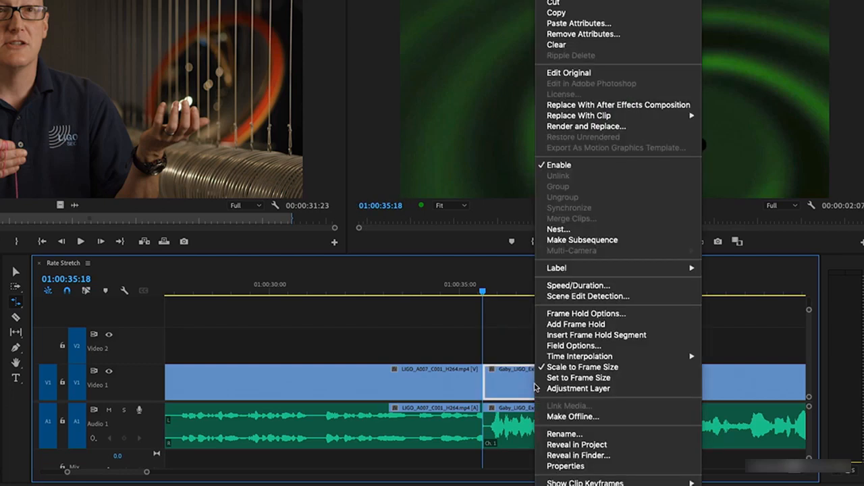
left_click(653, 290)
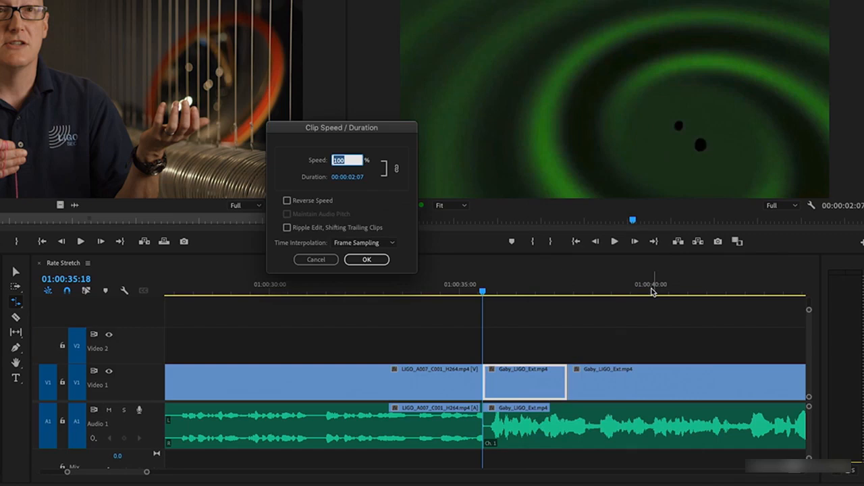
type("80")
key("Return")
key("space")
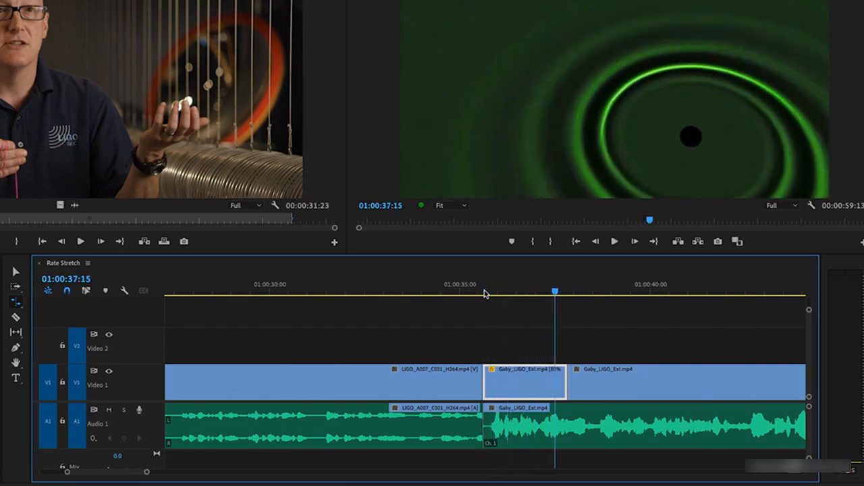
- Set the selected clip's speed to 50% with ripple editing that shifts trailing clips, and return to the Selection Tool
key("backslash")
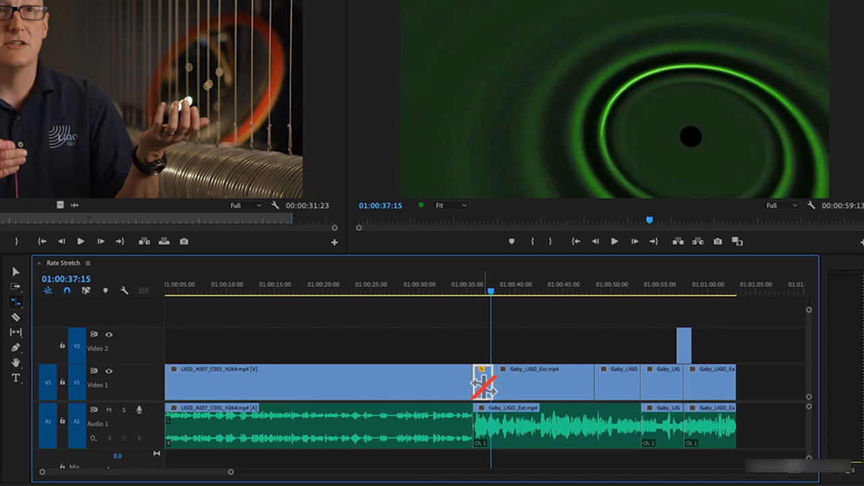
key("ctrl+r")
type("50")
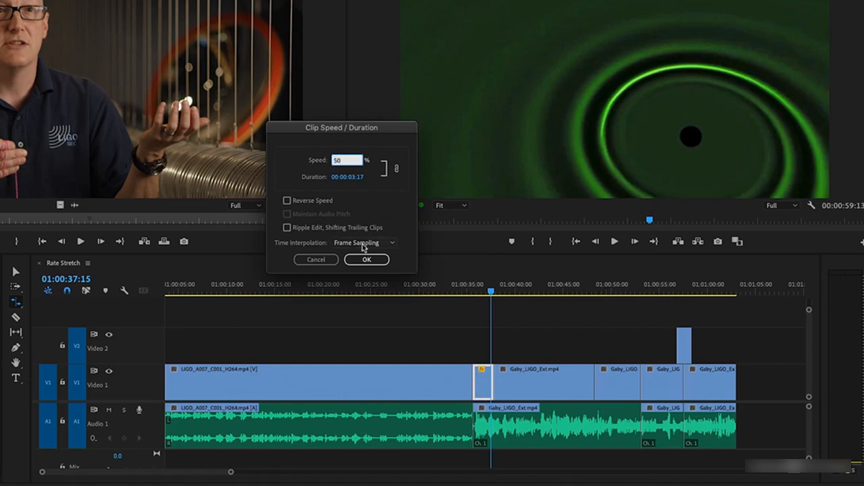
left_click(287, 228)
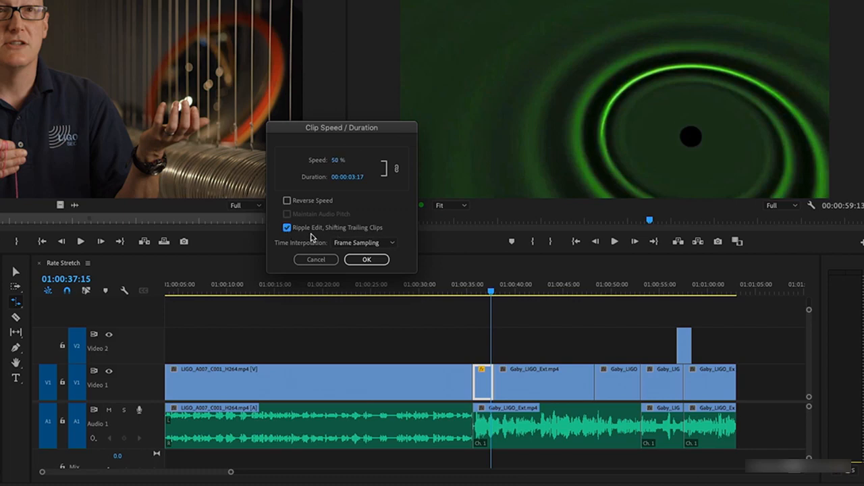
left_click(366, 261)
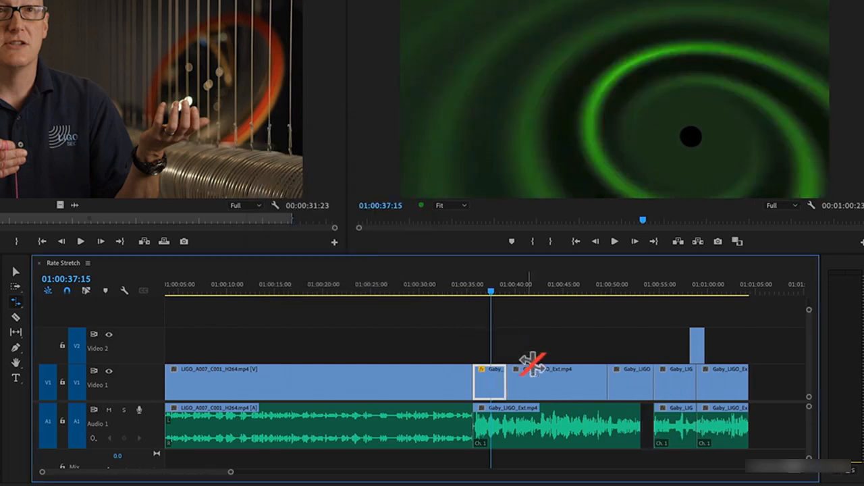
key("v")
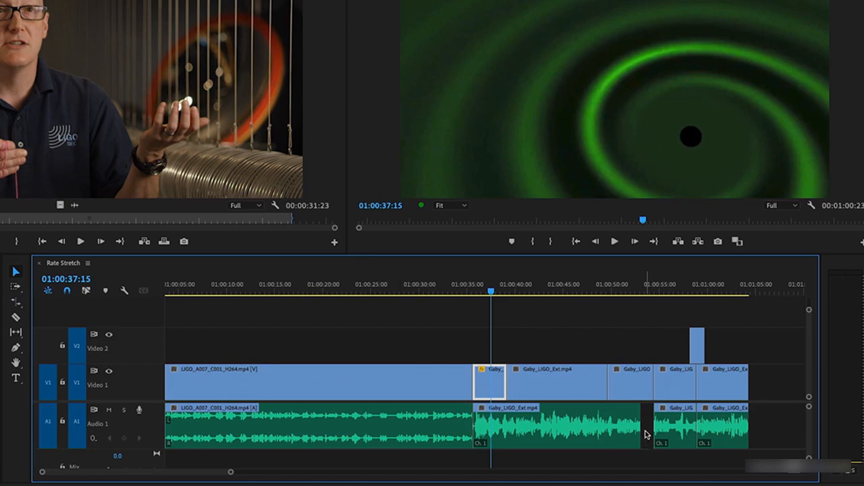